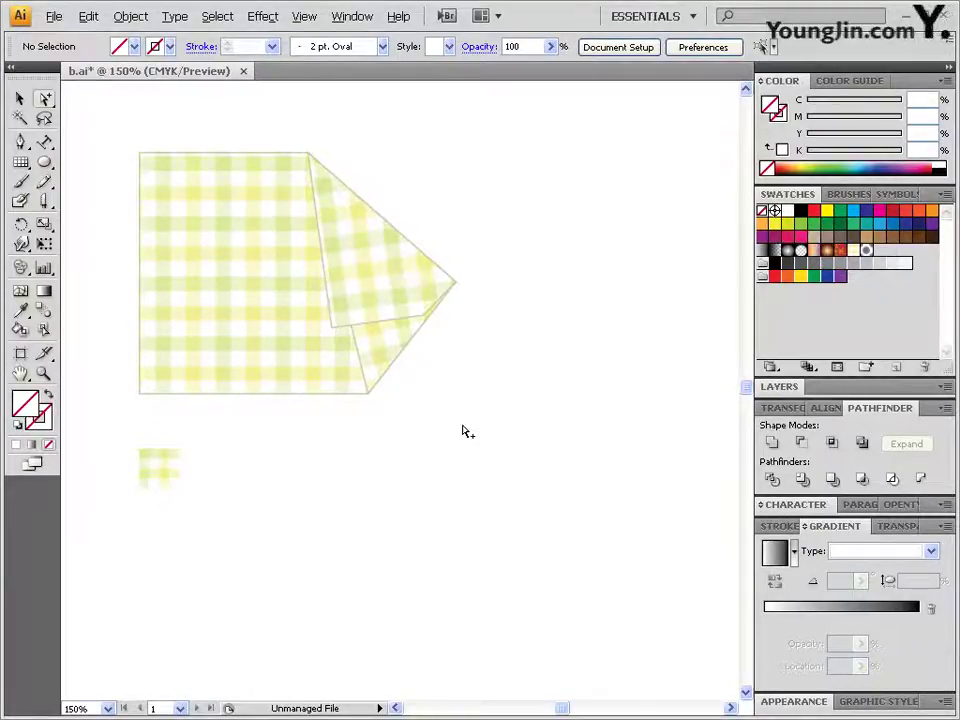
Create a 10 mm by 10 mm rectangular grid with 3 horizontal and 3 vertical dividers beside the small gingham tile
drag(339, 331, 402, 277)
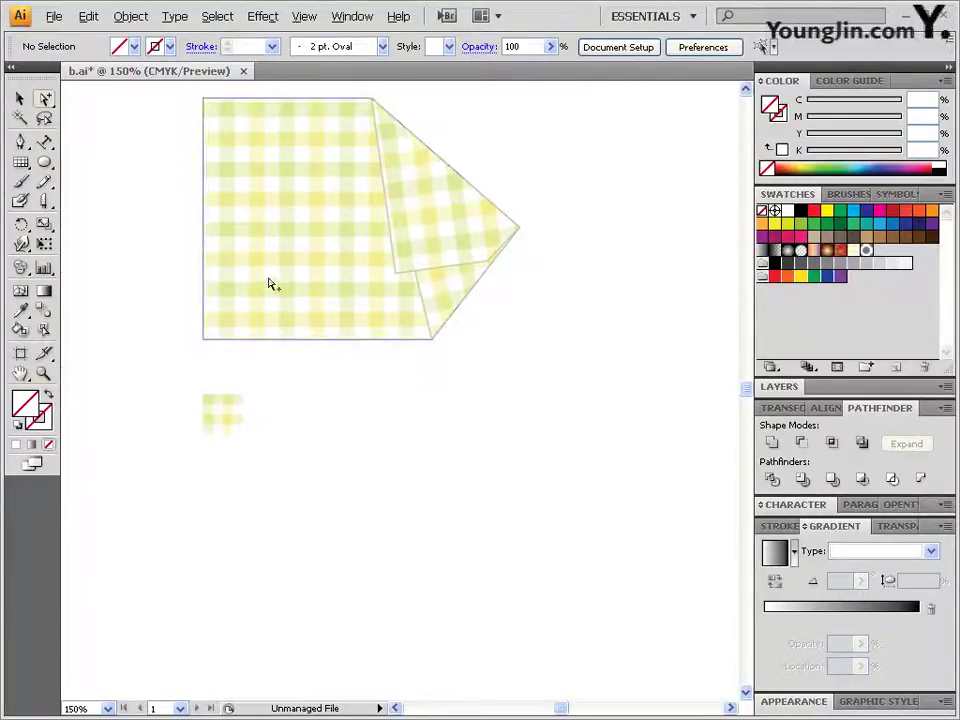
click(21, 162)
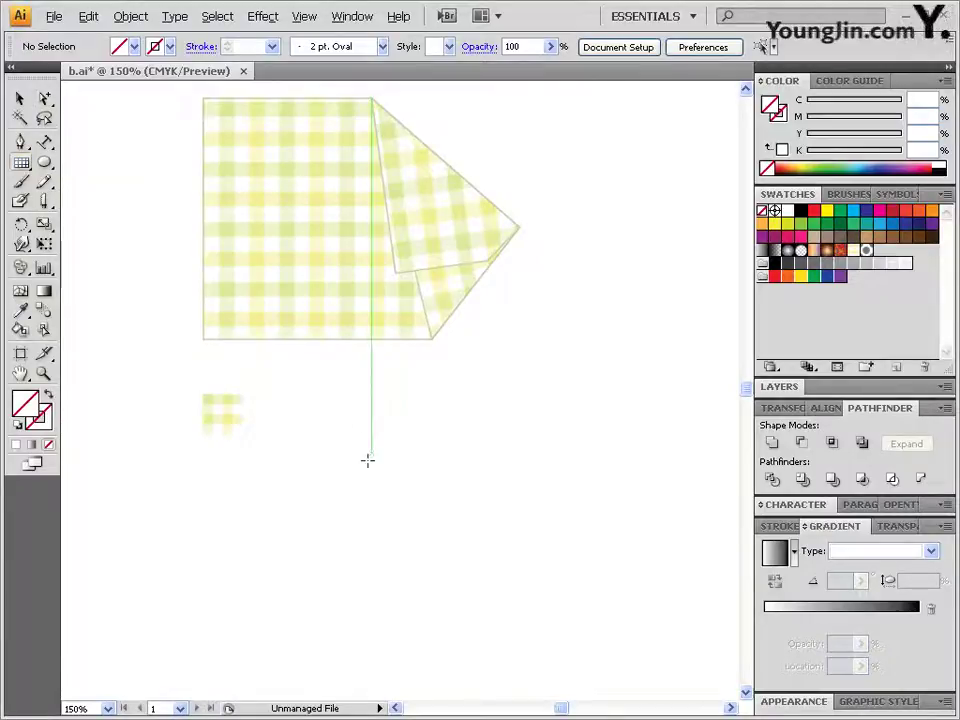
click(316, 405)
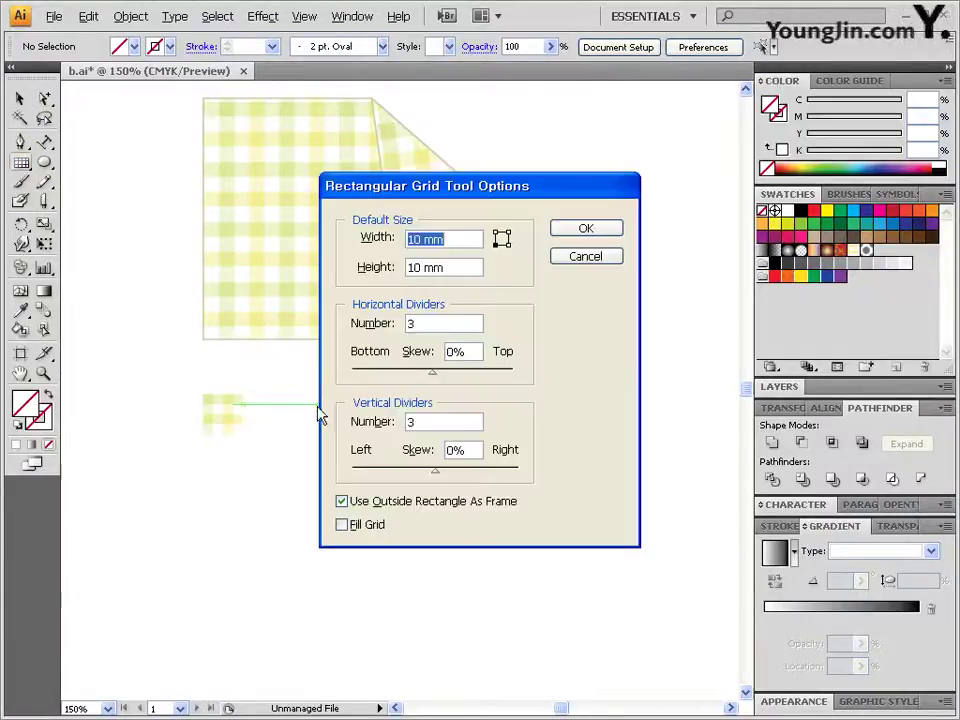
double_click(414, 267)
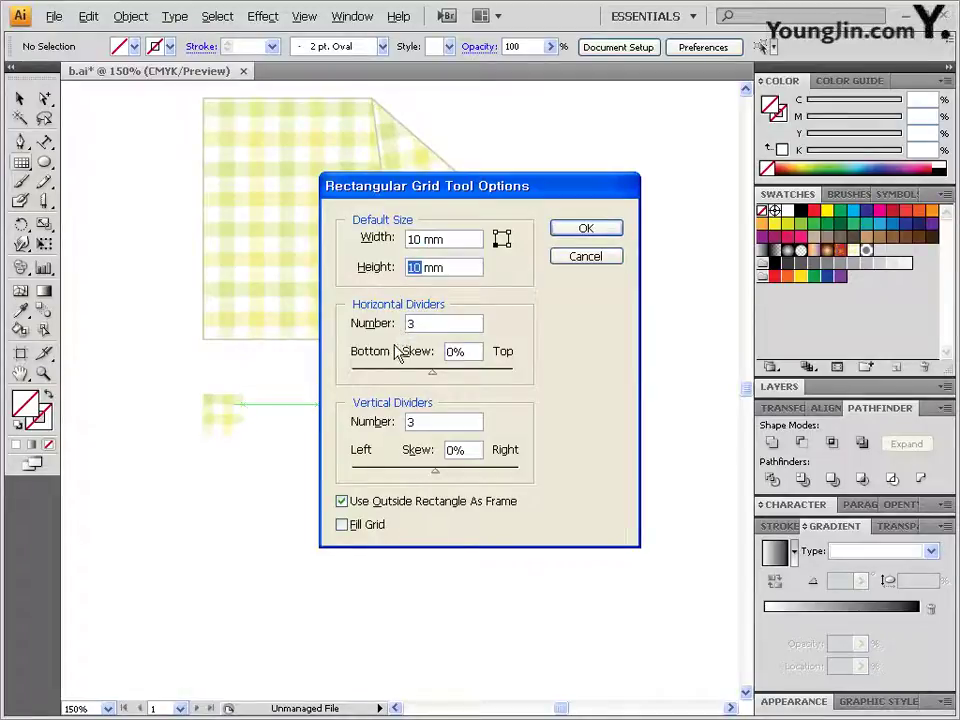
key(Tab)
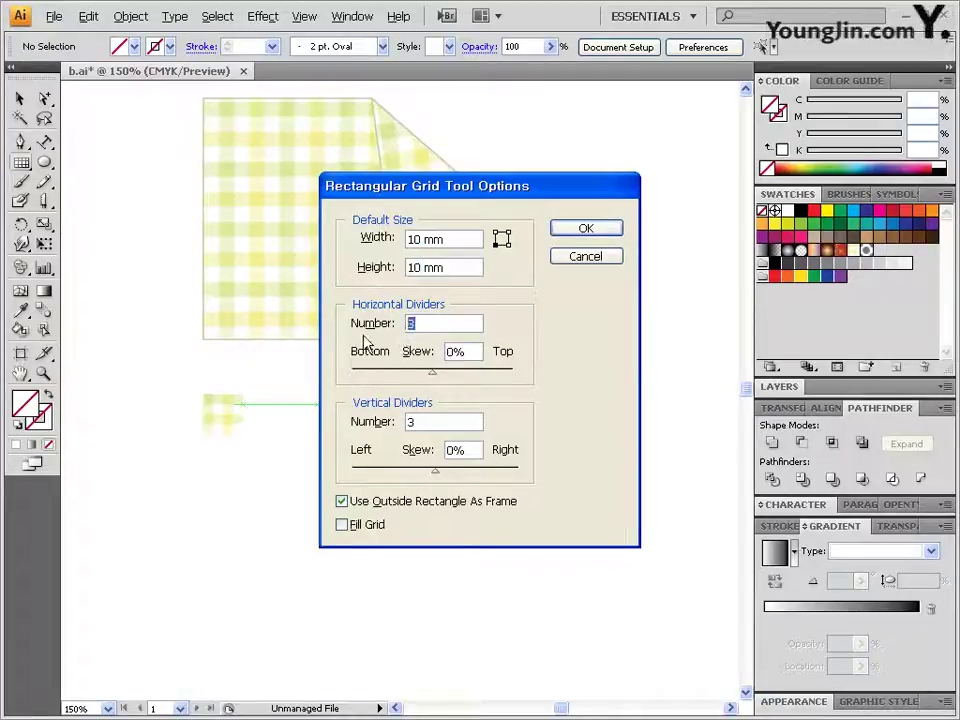
double_click(430, 421)
click(585, 228)
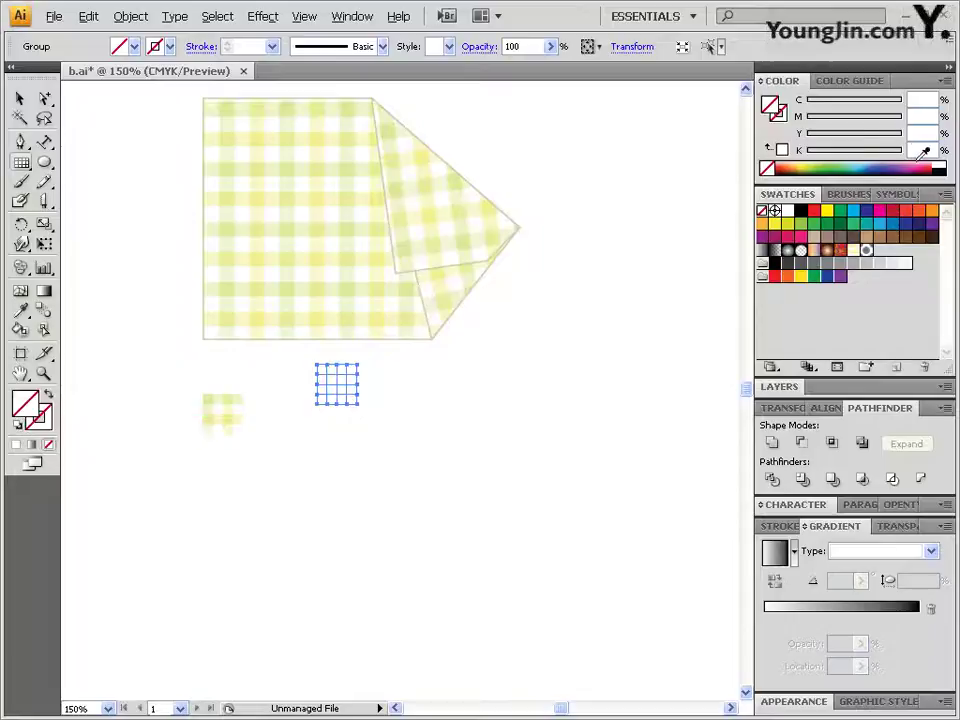
Fill the grid with blue and split it into separate squares using Pathfinder Divide
click(880, 166)
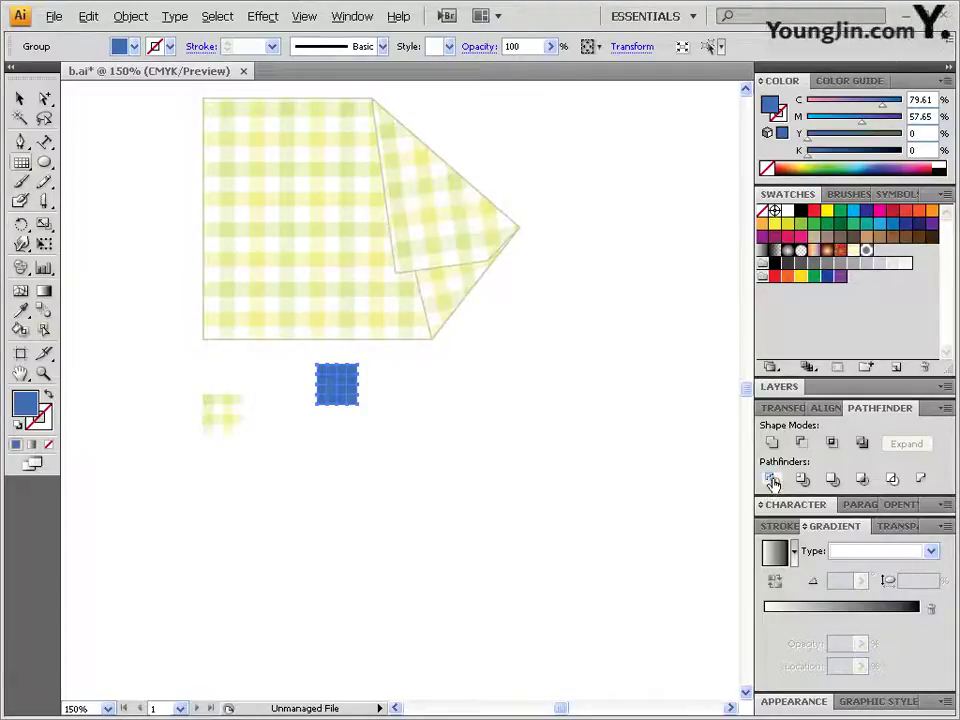
click(45, 98)
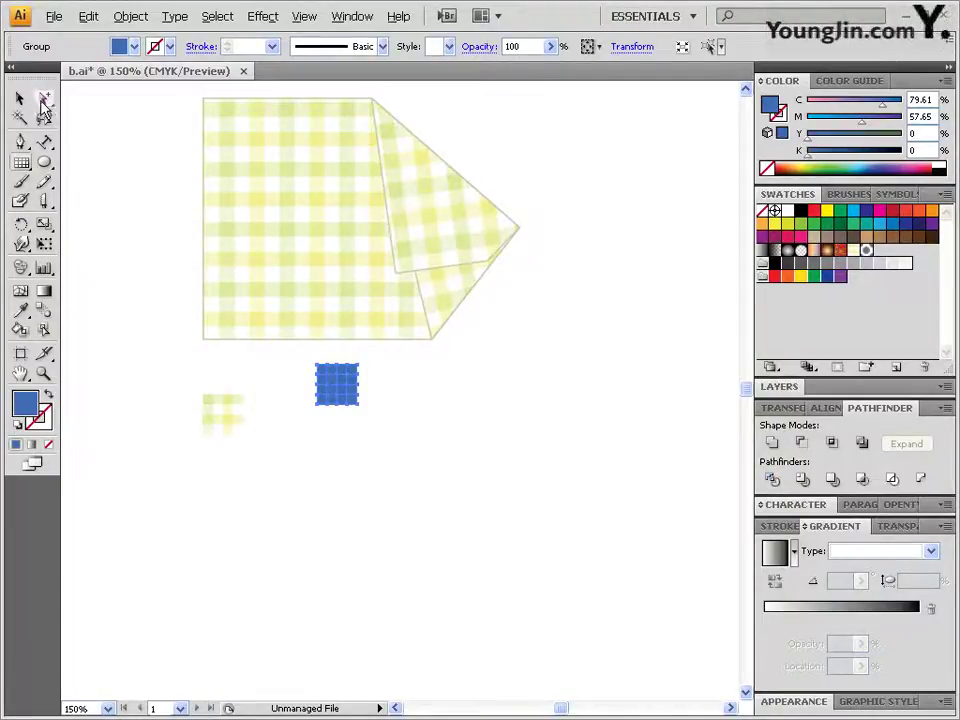
click(477, 475)
Recolor the grid's upper-left square with a light green fill of C 15, M 0, Y 50
click(343, 373)
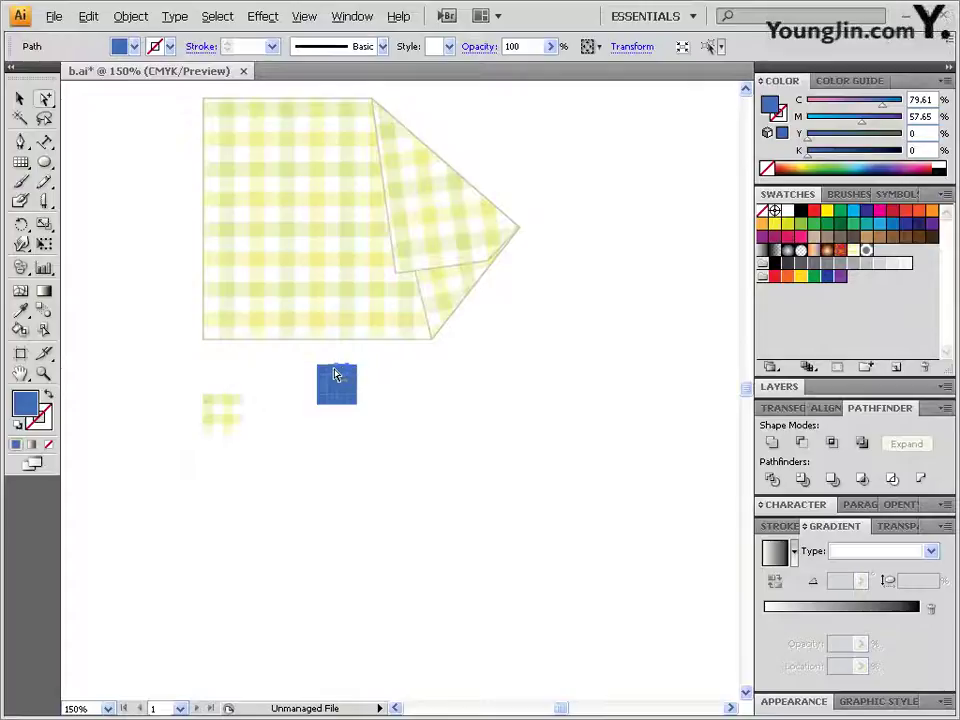
click(318, 368)
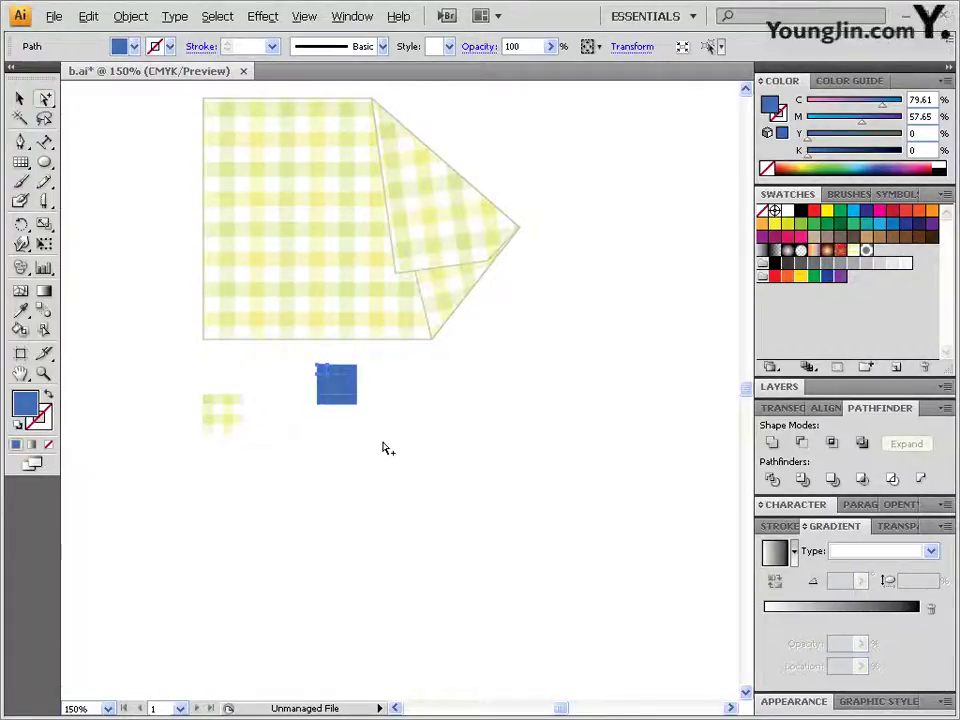
click(322, 371)
key(ctrl+shift+a)
click(324, 378)
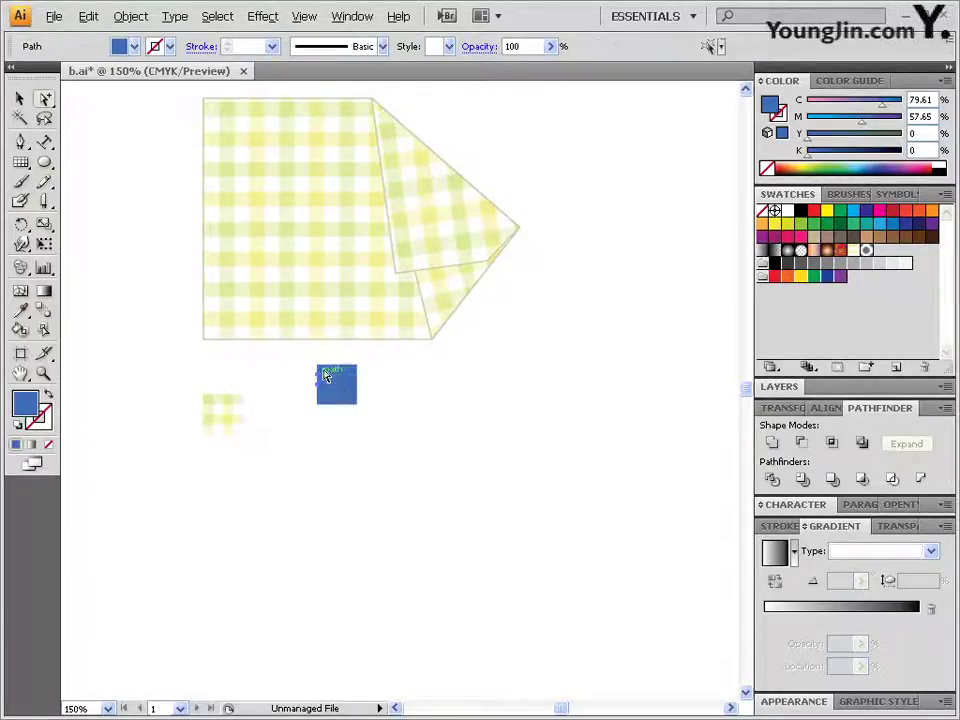
click(933, 99)
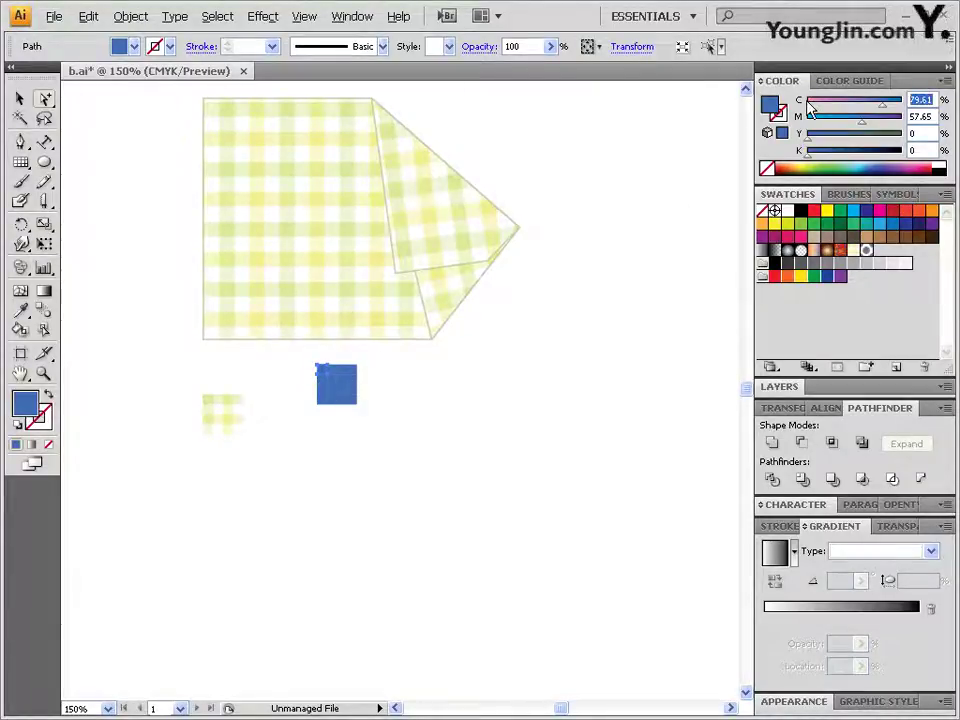
text(15)
key(Tab)
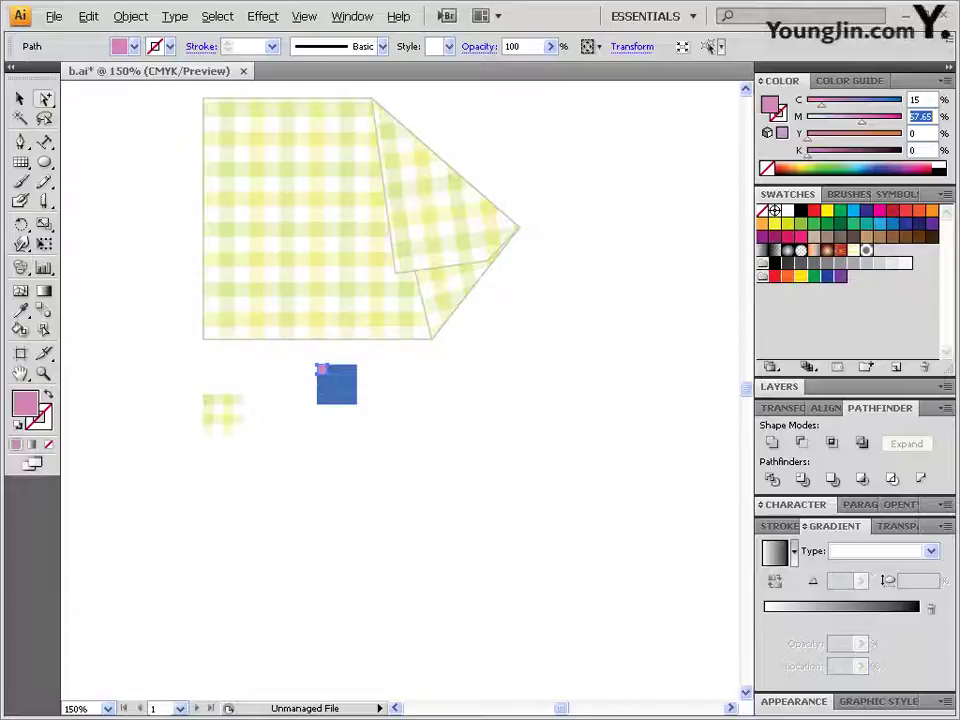
text(0)
key(Tab)
text(50)
key(Tab)
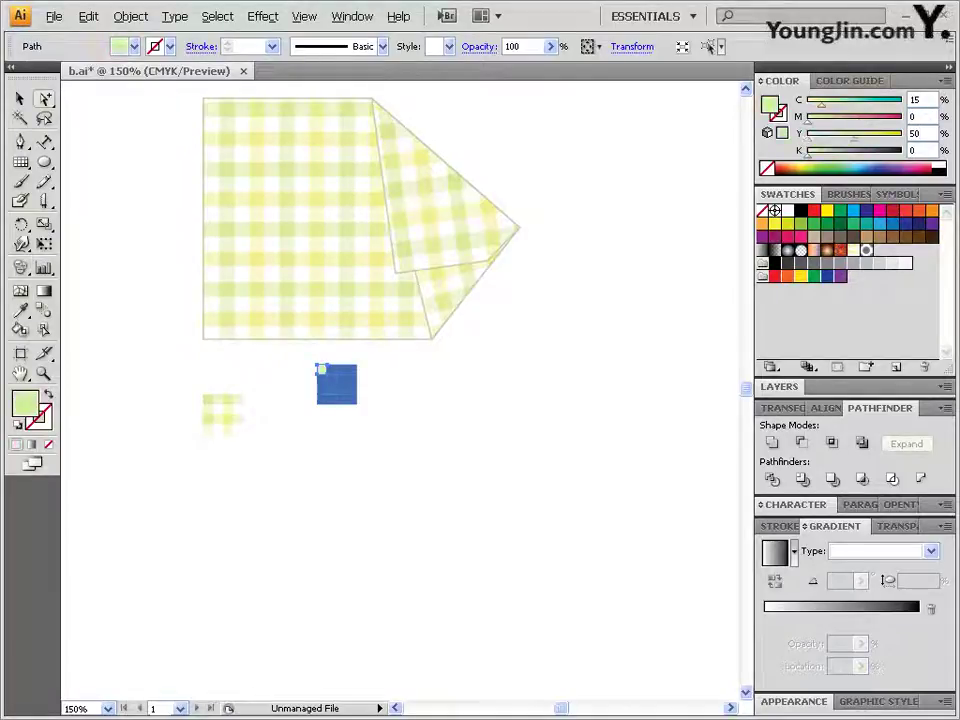
click(364, 388)
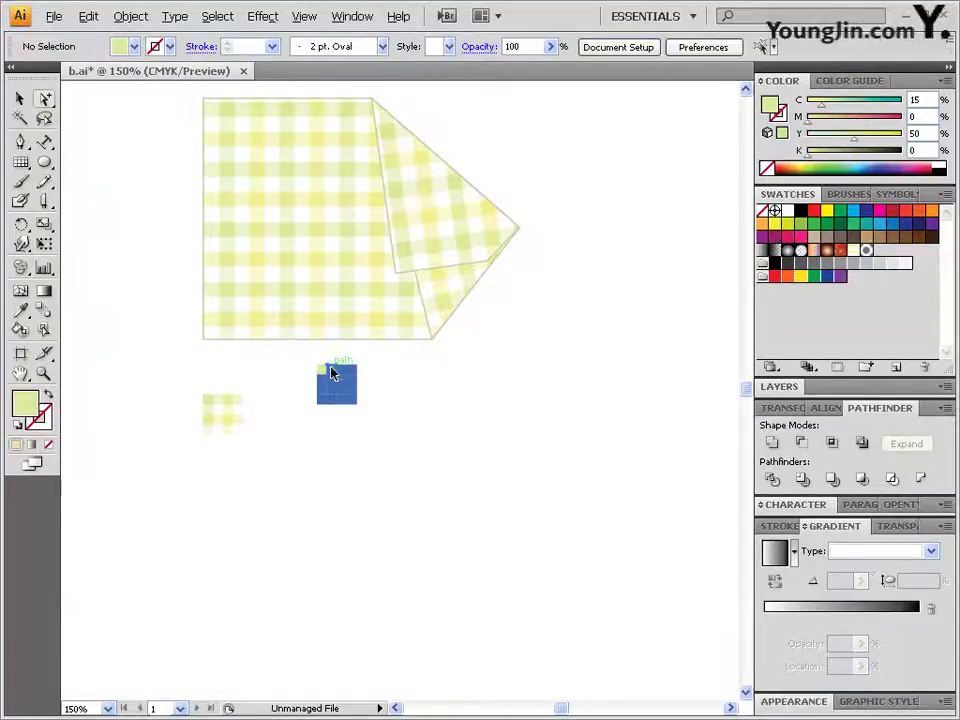
Delete the partly recolored blue grid, keeping the finished gingham tile
click(332, 369)
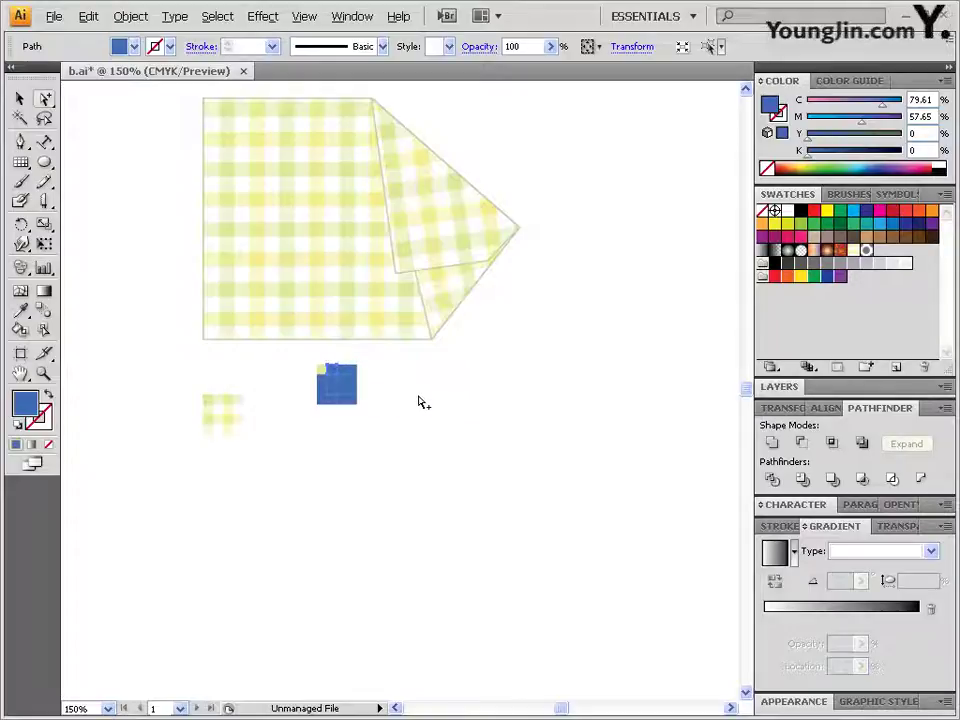
drag(259, 450, 190, 393)
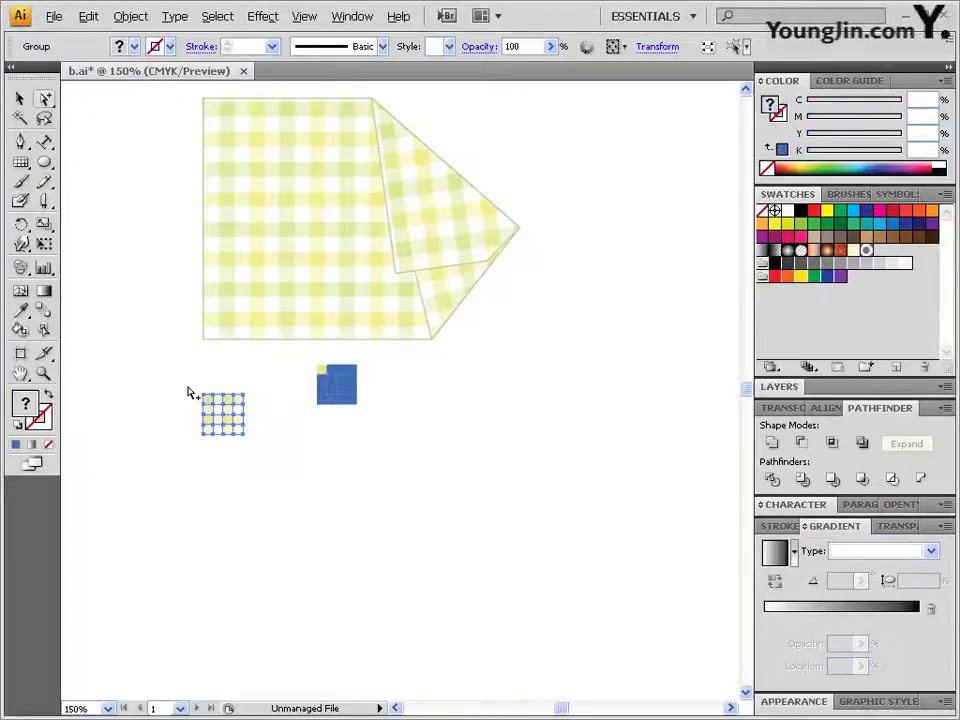
drag(377, 429, 308, 360)
key(Delete)
Define the small gingham tile as a new pattern swatch and delete the tile from the artboard
drag(270, 467, 190, 385)
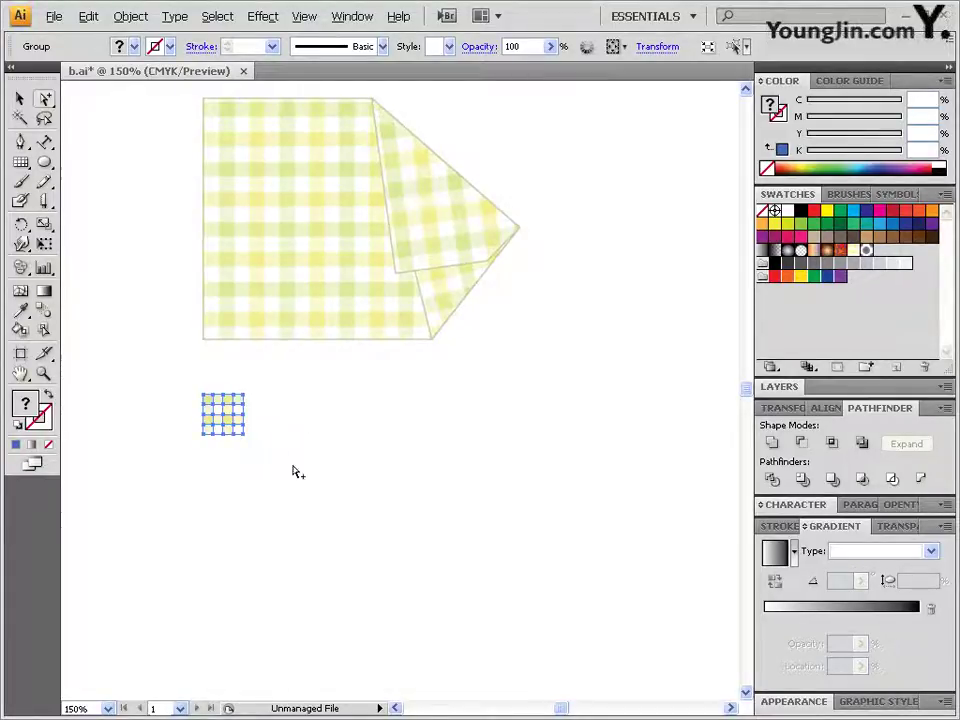
drag(288, 474, 190, 396)
click(88, 18)
click(137, 264)
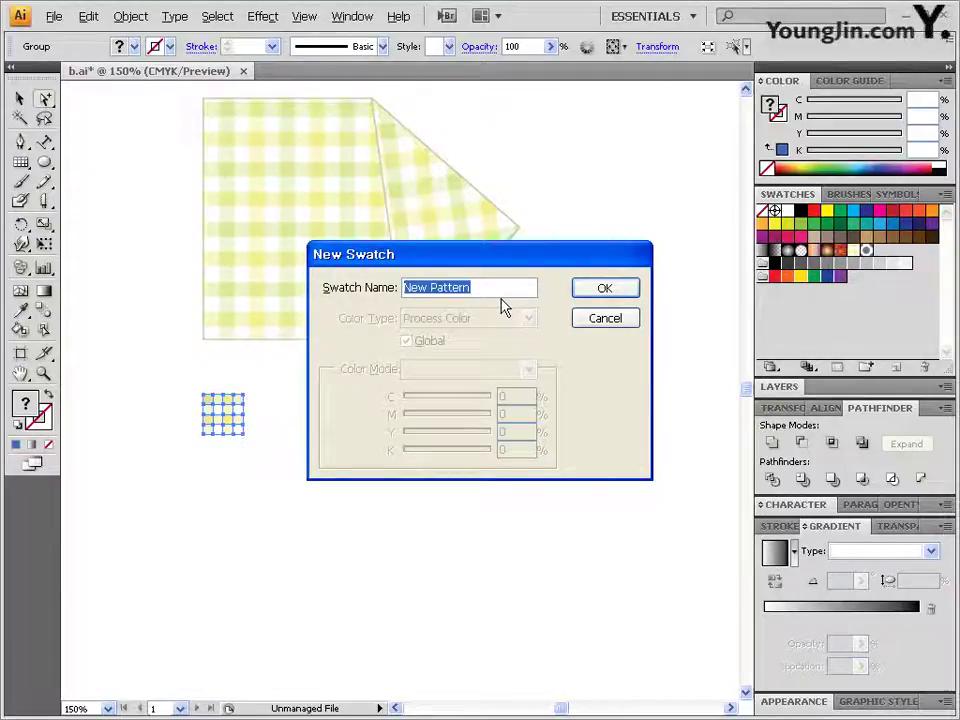
click(605, 289)
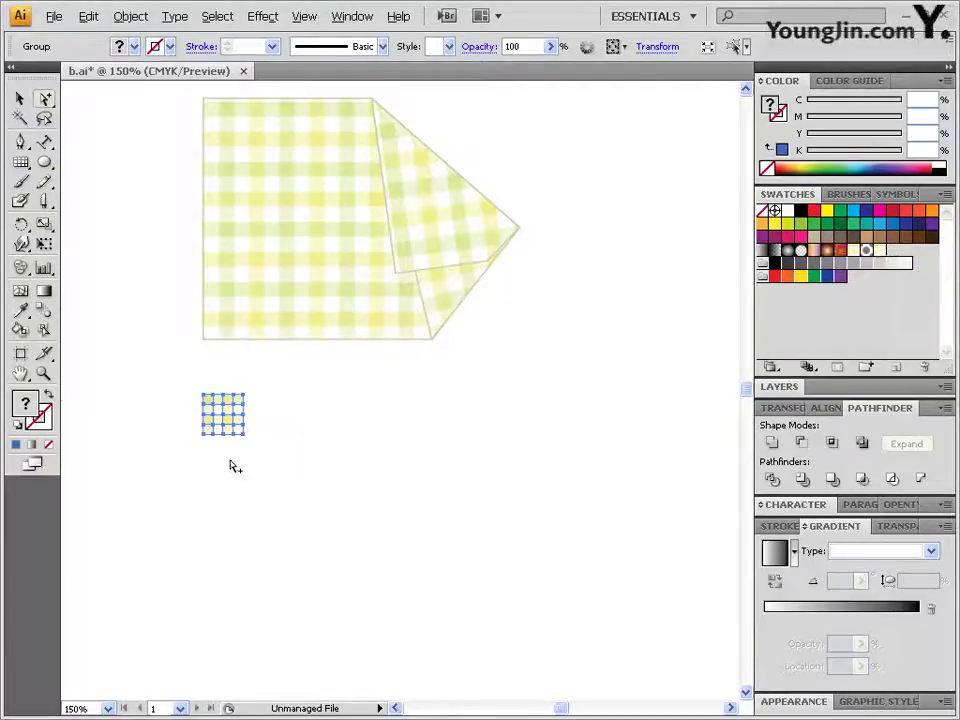
drag(306, 483, 164, 382)
key(Delete)
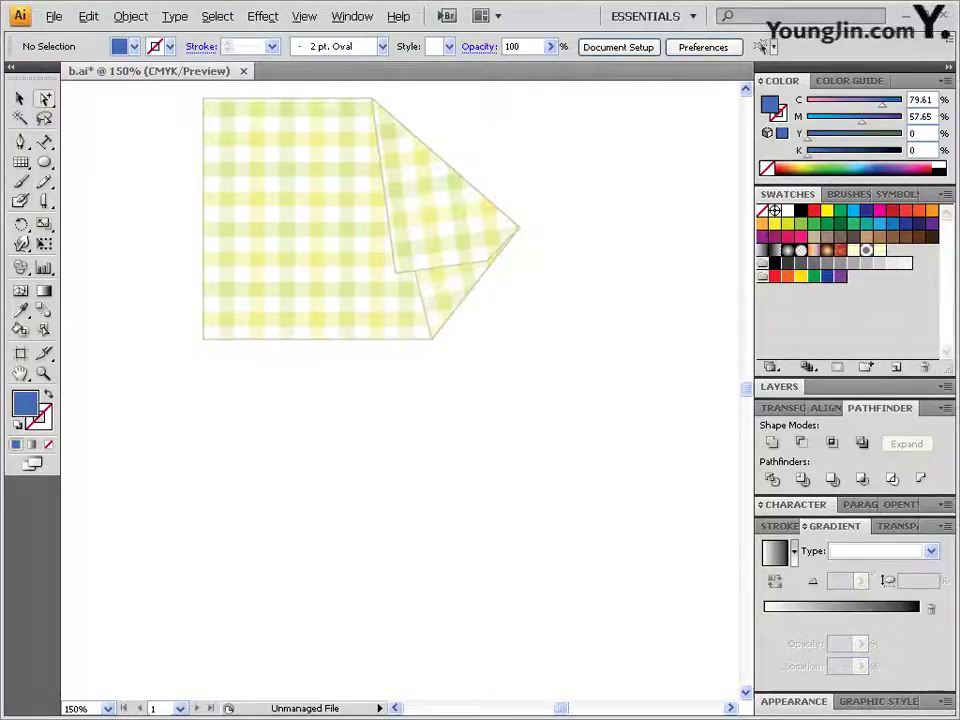
Draw a large rectangle below the folded cloth sample and fill it with the new gingham pattern swatch
drag(44, 162, 62, 166)
drag(205, 399, 595, 648)
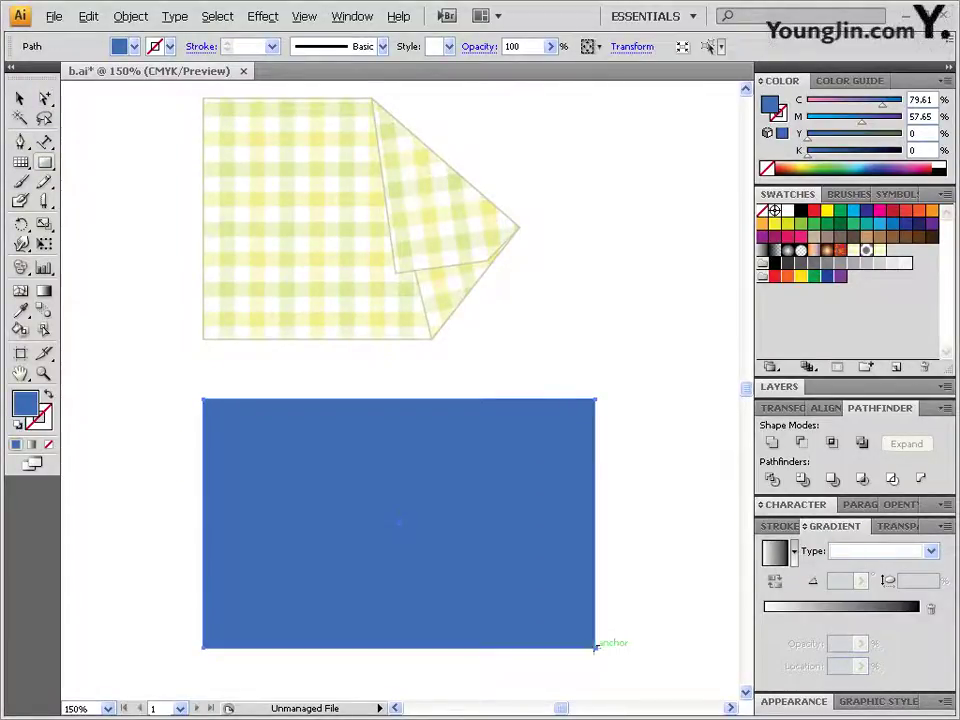
click(878, 251)
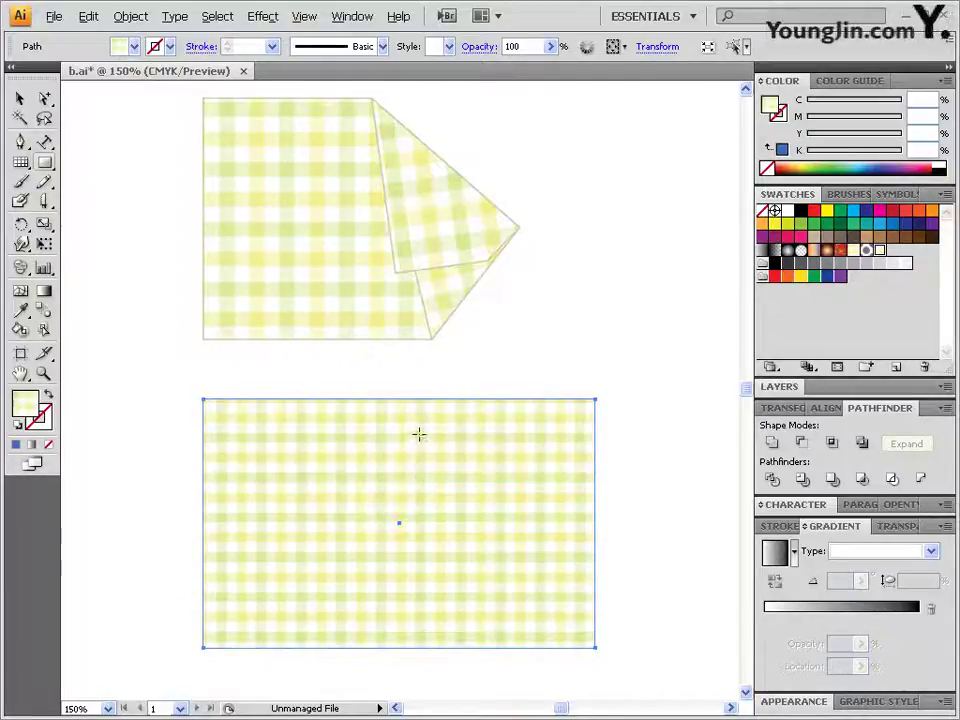
Scale only the rectangle's pattern uniformly to 150%, with Patterns enabled and Objects disabled
double_click(44, 226)
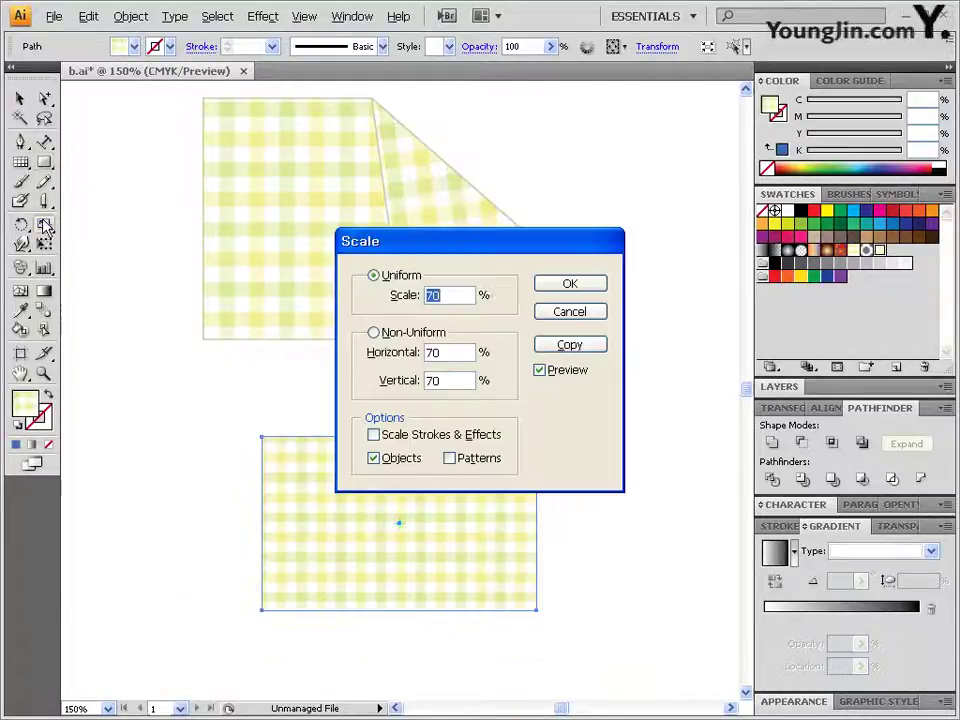
drag(493, 250, 451, 177)
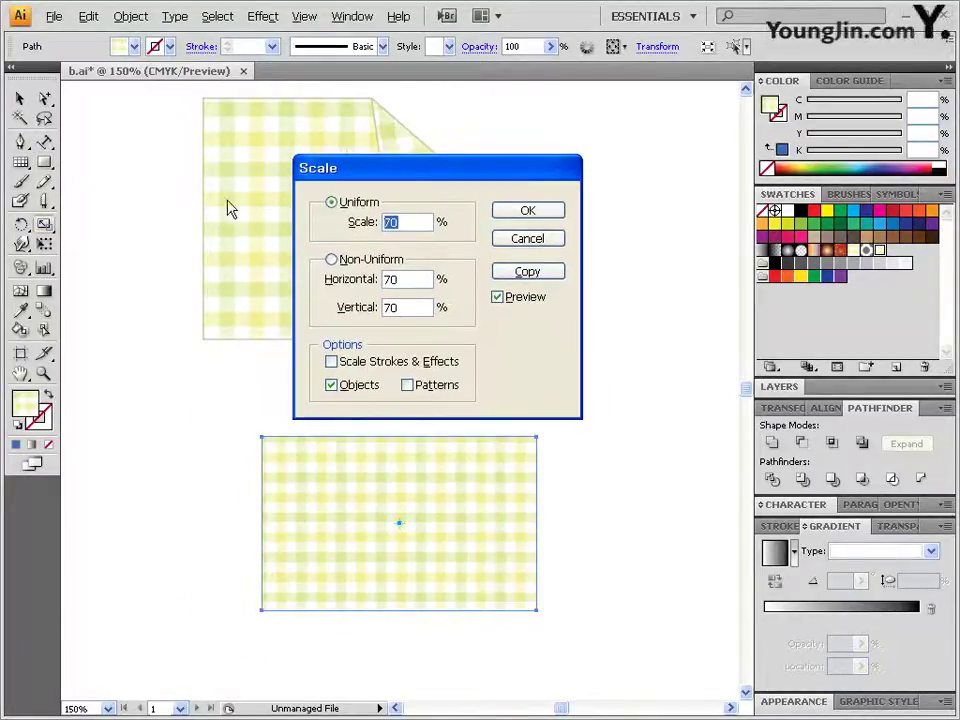
text(150)
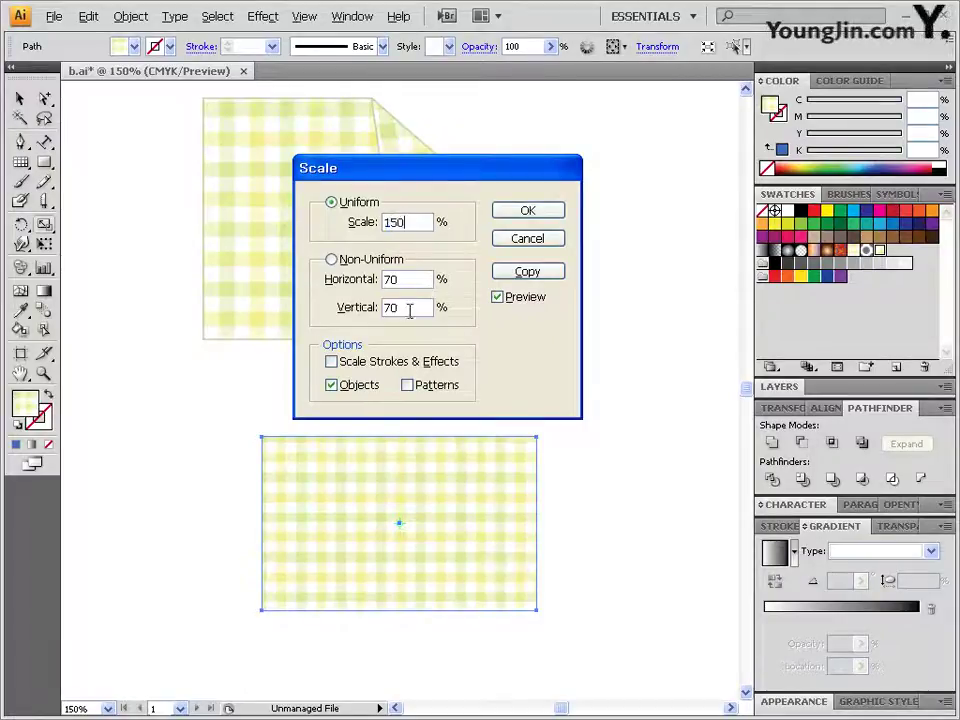
click(510, 298)
click(510, 298)
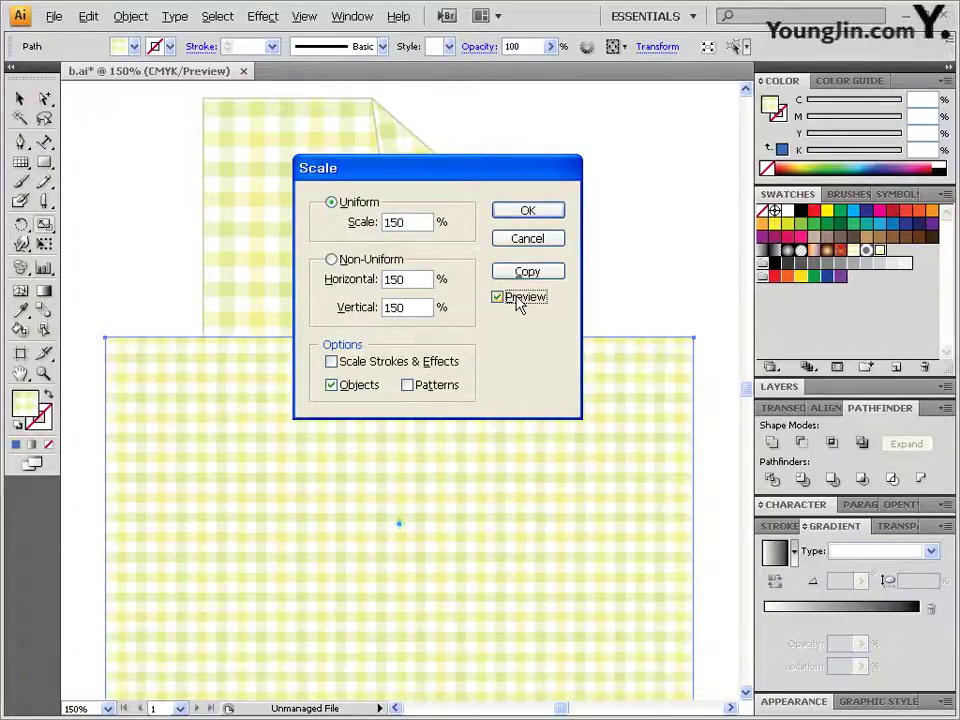
click(348, 386)
click(340, 390)
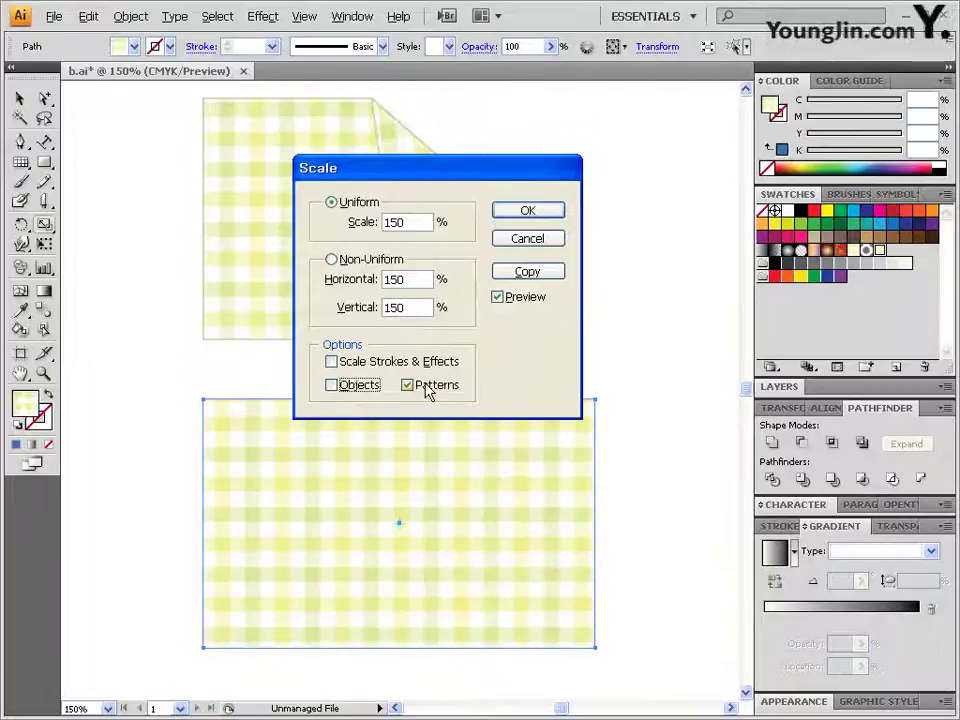
click(528, 299)
click(530, 300)
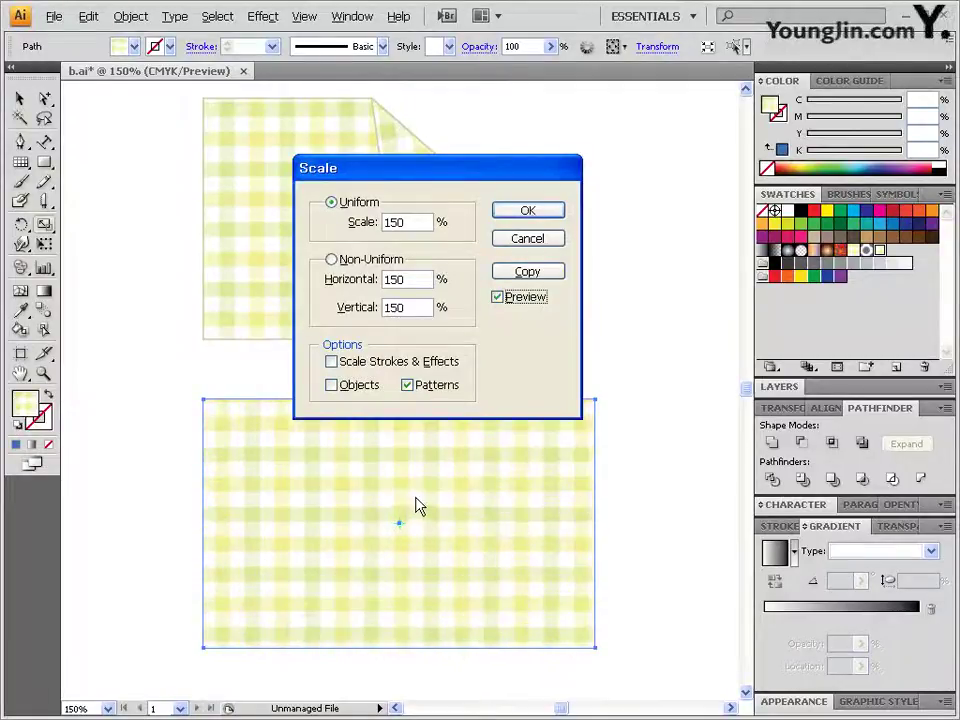
click(548, 209)
click(552, 216)
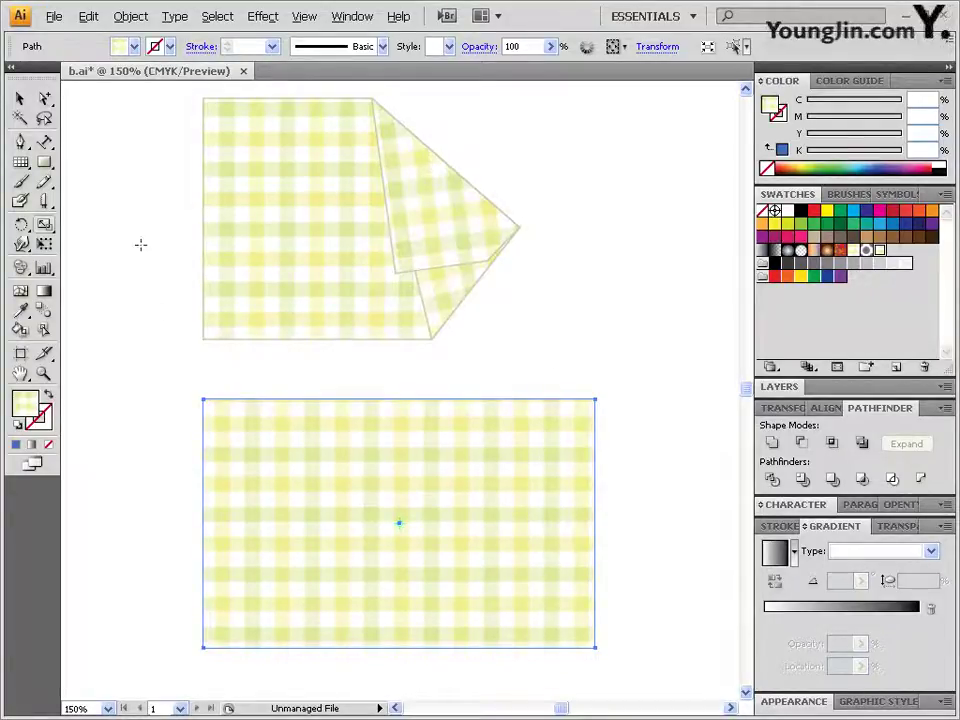
Draw two crossing straight lines with a 1 pt black stroke over the right part of the gingham rectangle
drag(21, 161, 72, 168)
drag(369, 376, 666, 577)
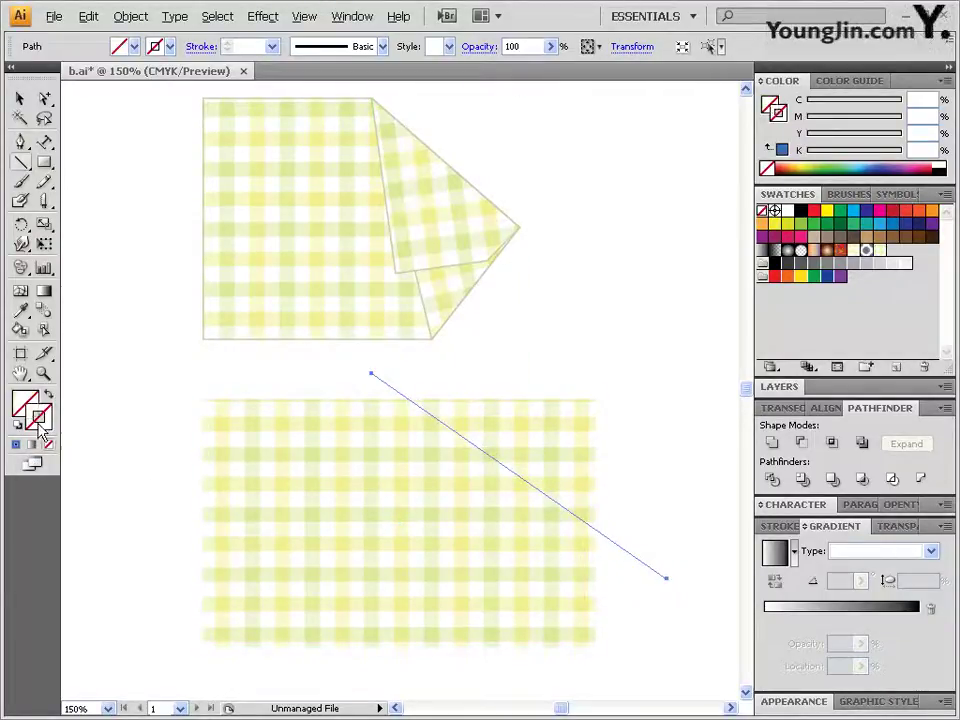
click(946, 166)
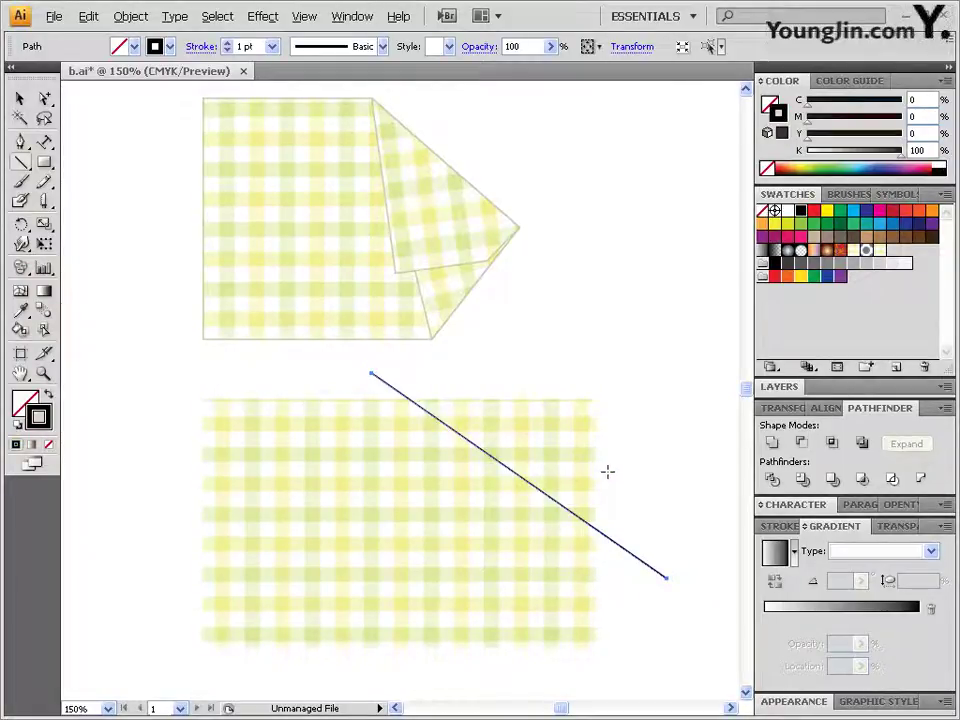
drag(613, 477, 422, 672)
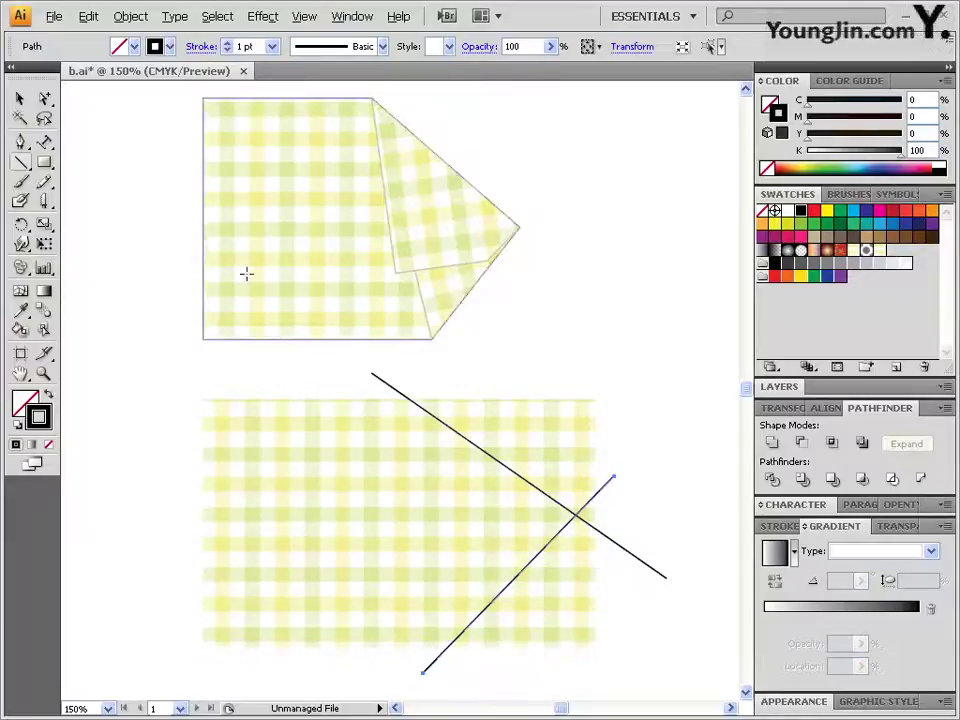
Divide the gingham rectangle along the two crossing black lines with the Divide Pathfinder operation
click(21, 99)
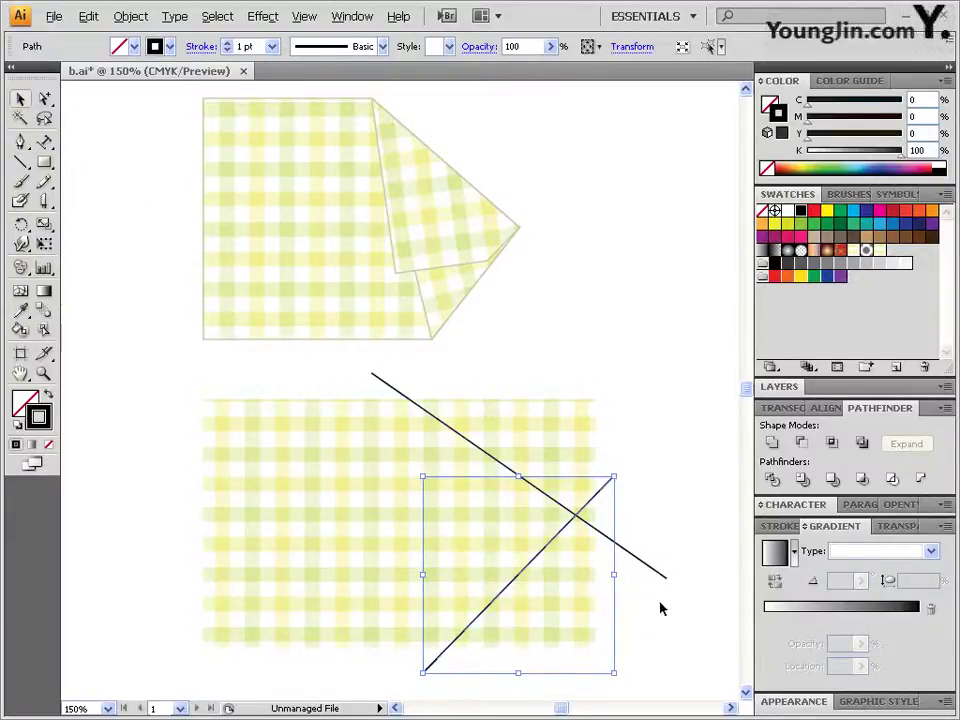
drag(660, 608, 459, 463)
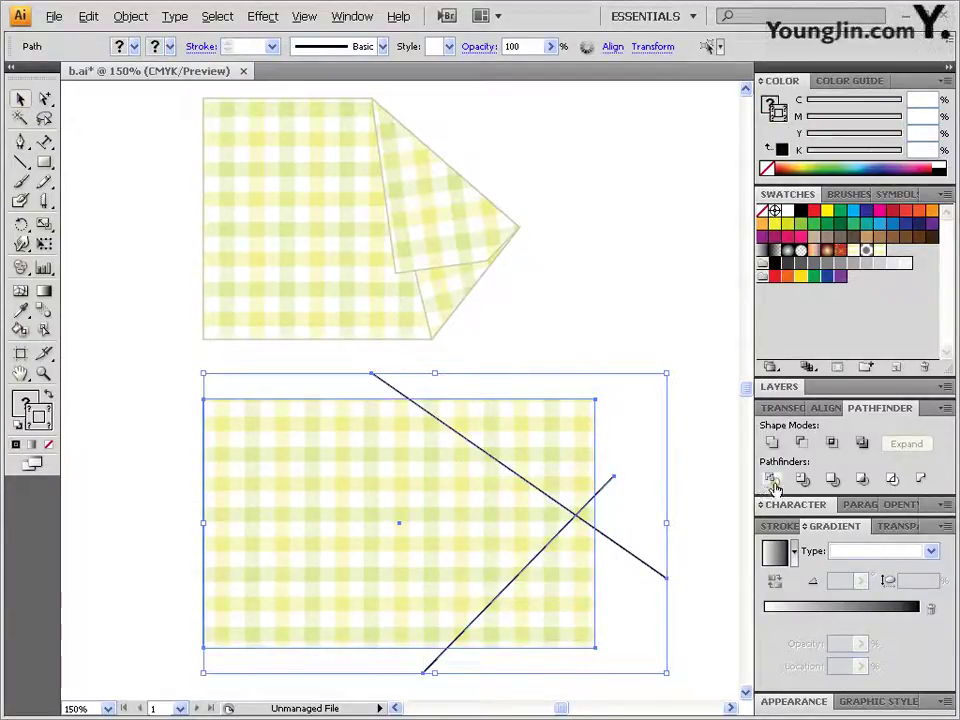
click(772, 480)
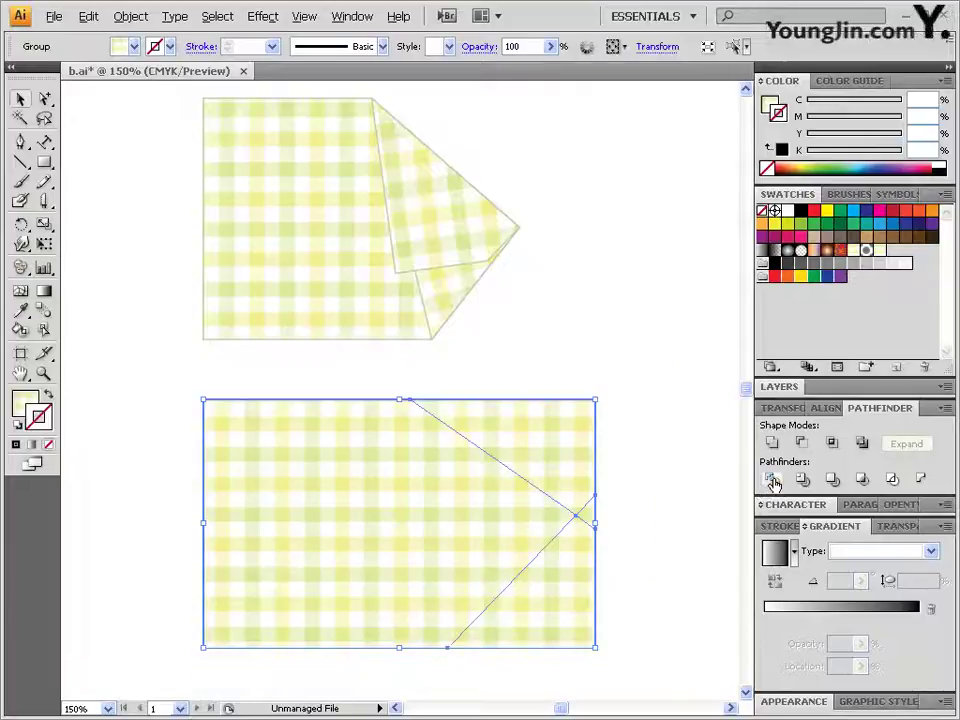
Delete the small triangular piece at the right edge, where the two cut lines cross
click(45, 99)
click(604, 527)
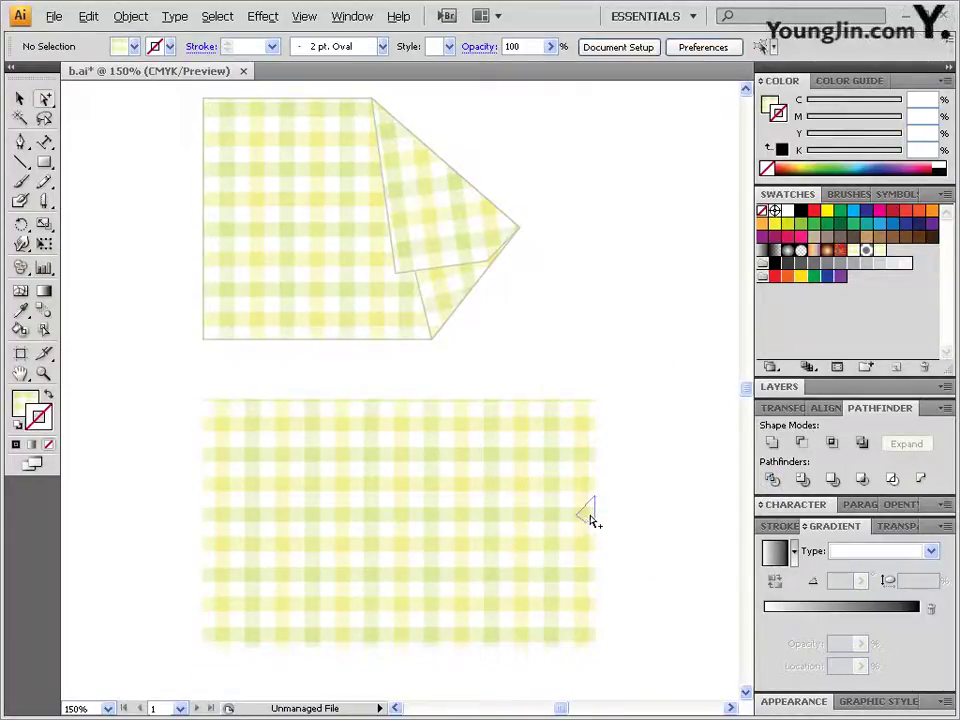
click(591, 521)
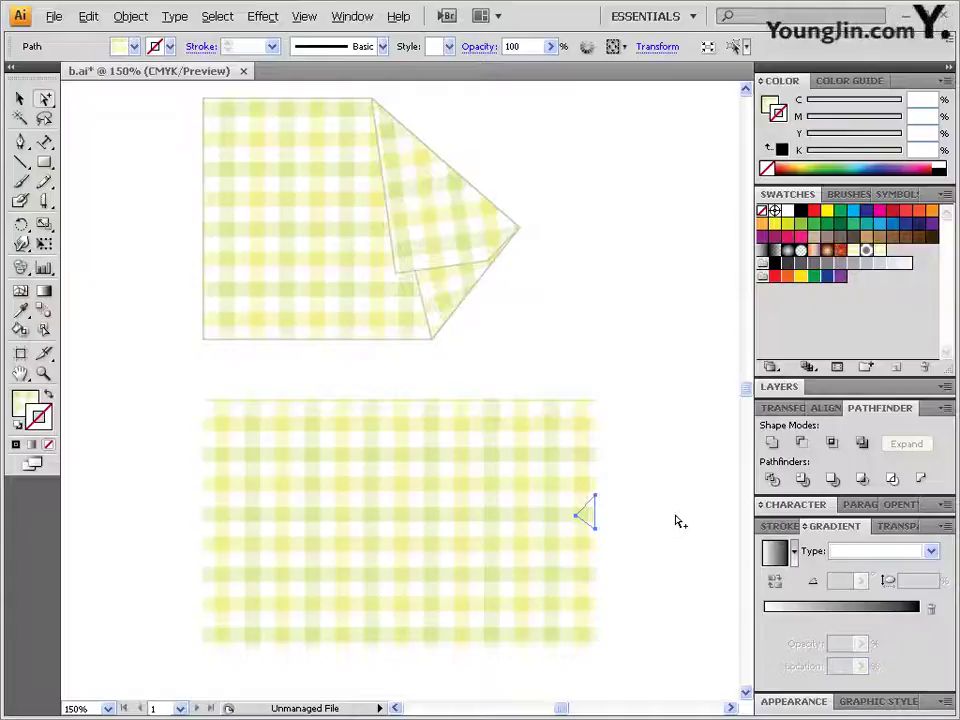
click(677, 519)
Examine the divided cloth by selecting its main, upper-right and lower-right pieces individually within the group
click(579, 540)
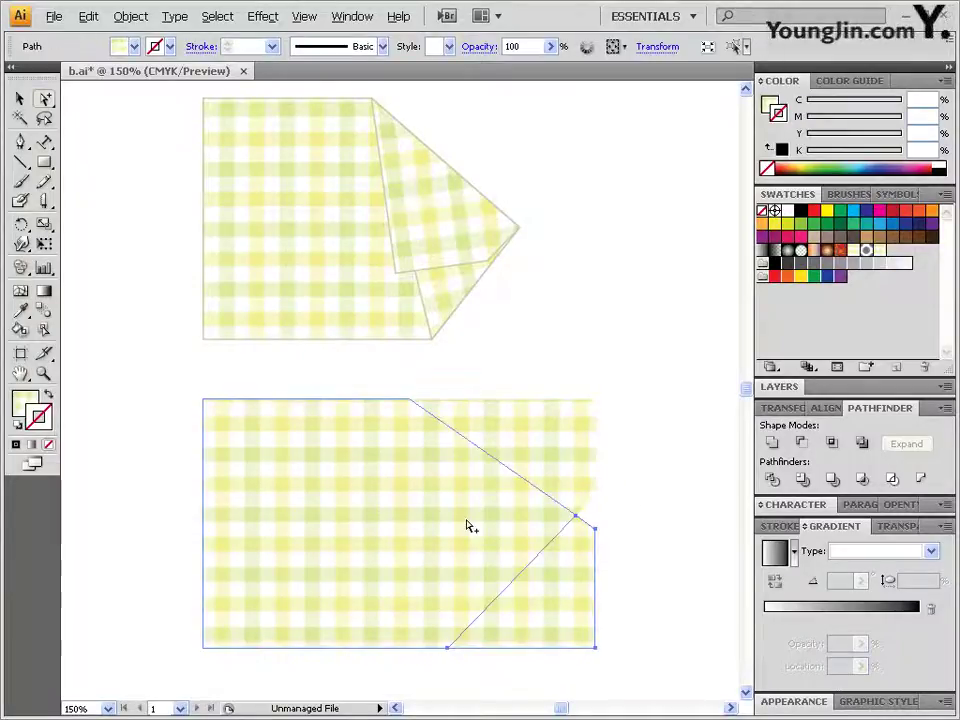
click(467, 523)
click(536, 439)
click(521, 574)
click(459, 535)
click(543, 436)
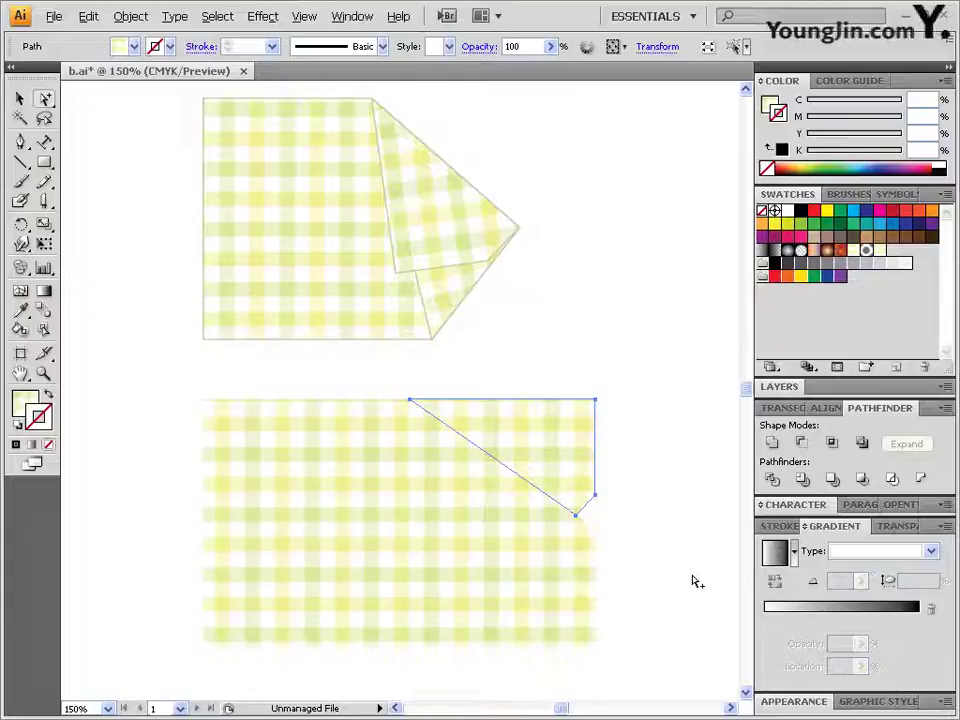
click(570, 598)
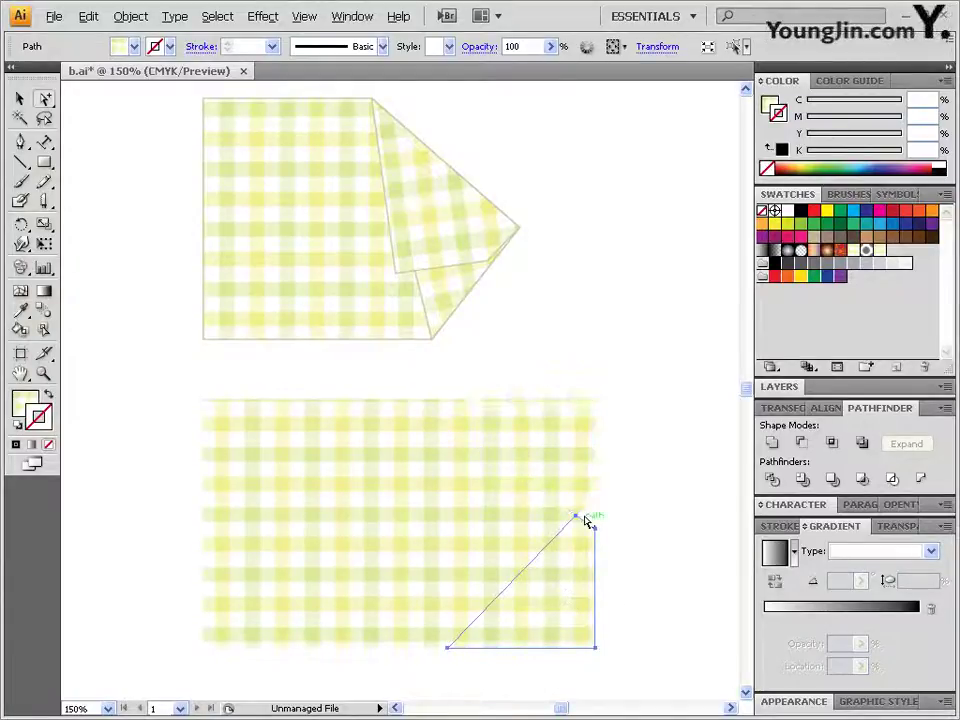
shift+click(439, 508)
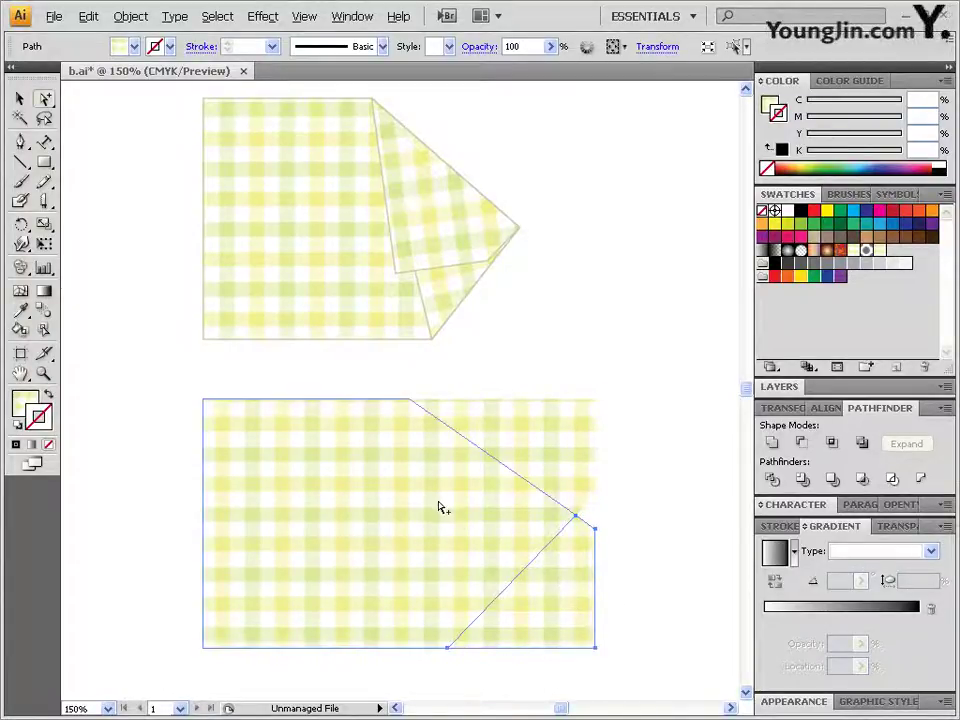
shift+click(439, 508)
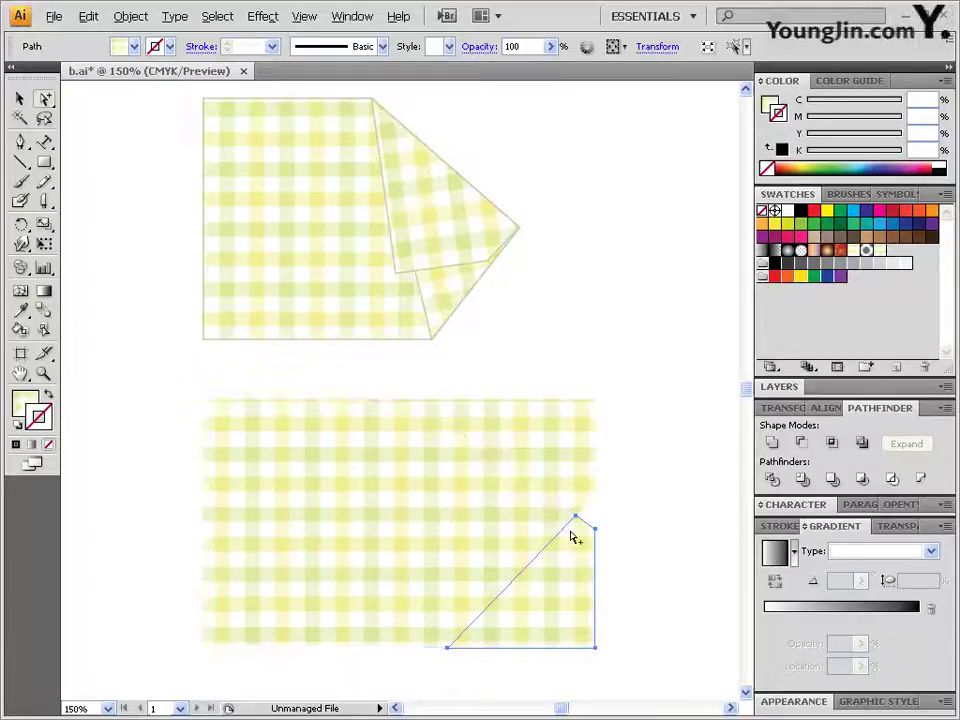
shift+click(477, 530)
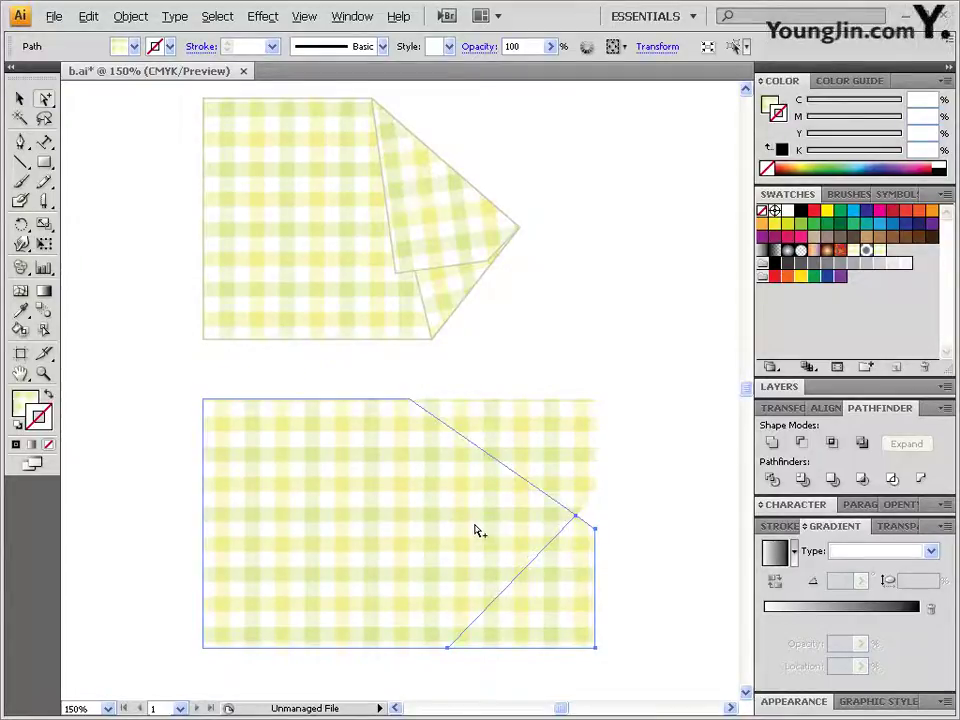
shift+click(477, 530)
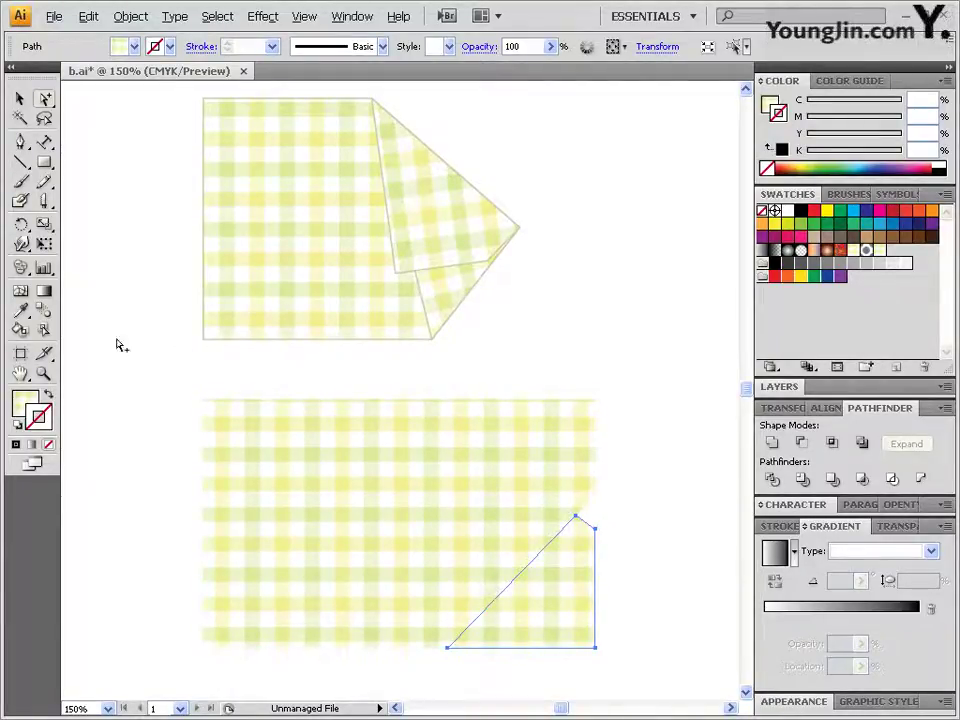
Measure the angle of the upper-right piece's short cut edge, from the cut lines' intersection to the right edge
drag(21, 310, 73, 340)
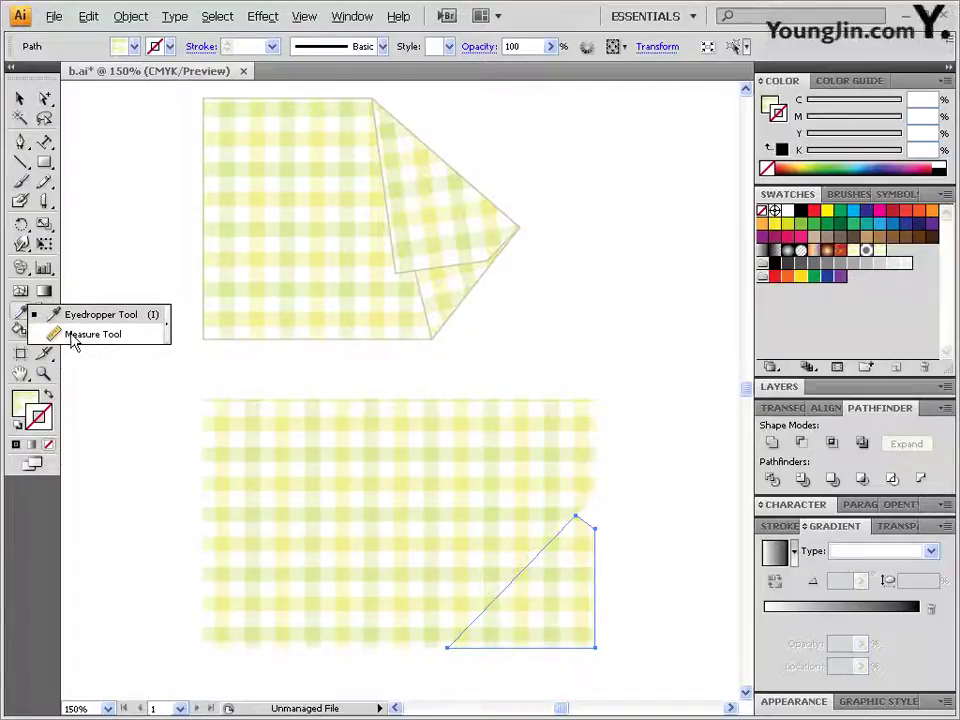
drag(107, 338, 105, 335)
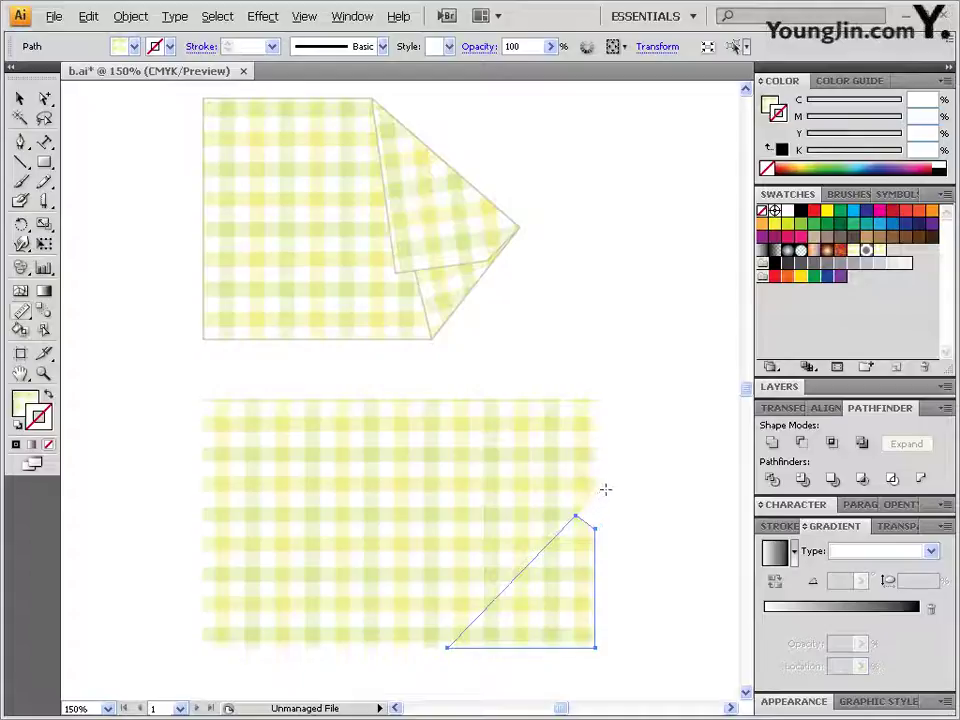
click(305, 18)
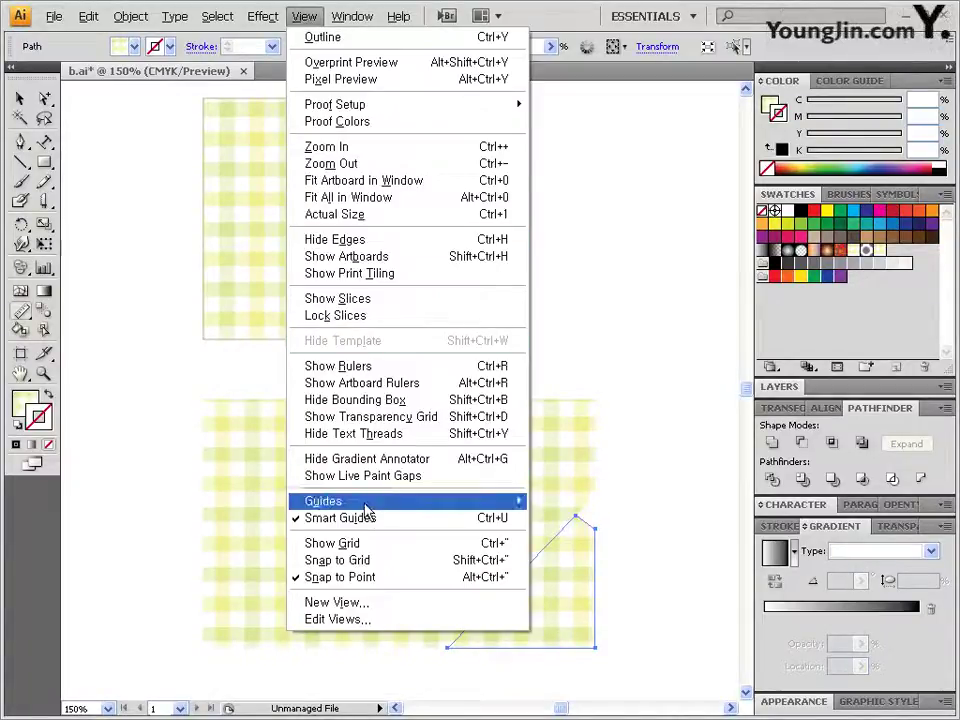
click(570, 6)
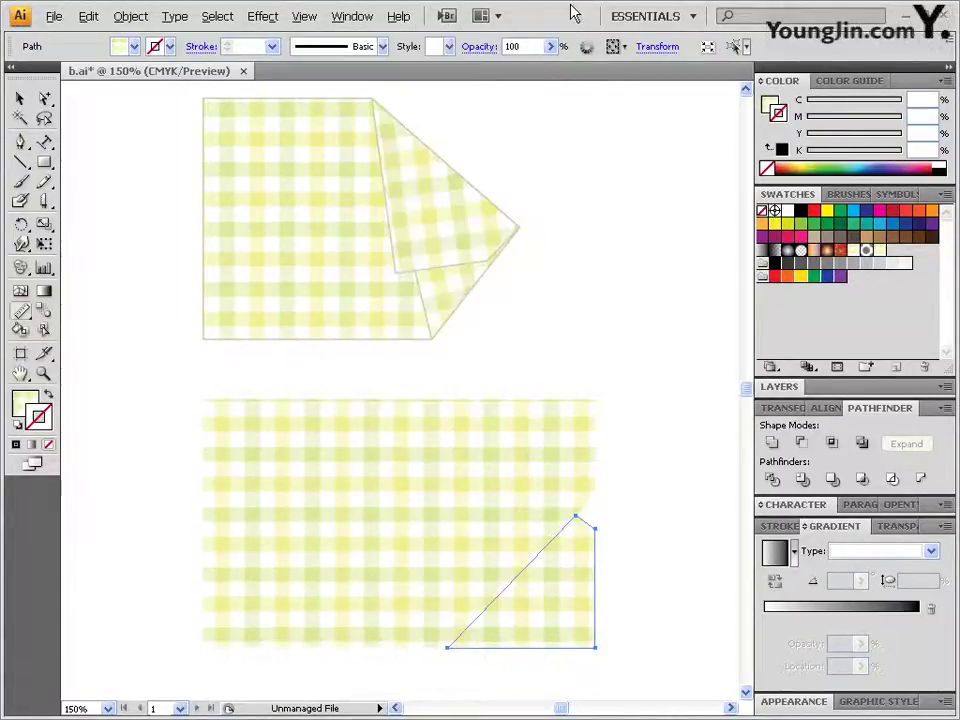
key(ctrl+space)
ctrl+click(586, 521)
drag(411, 347, 426, 336)
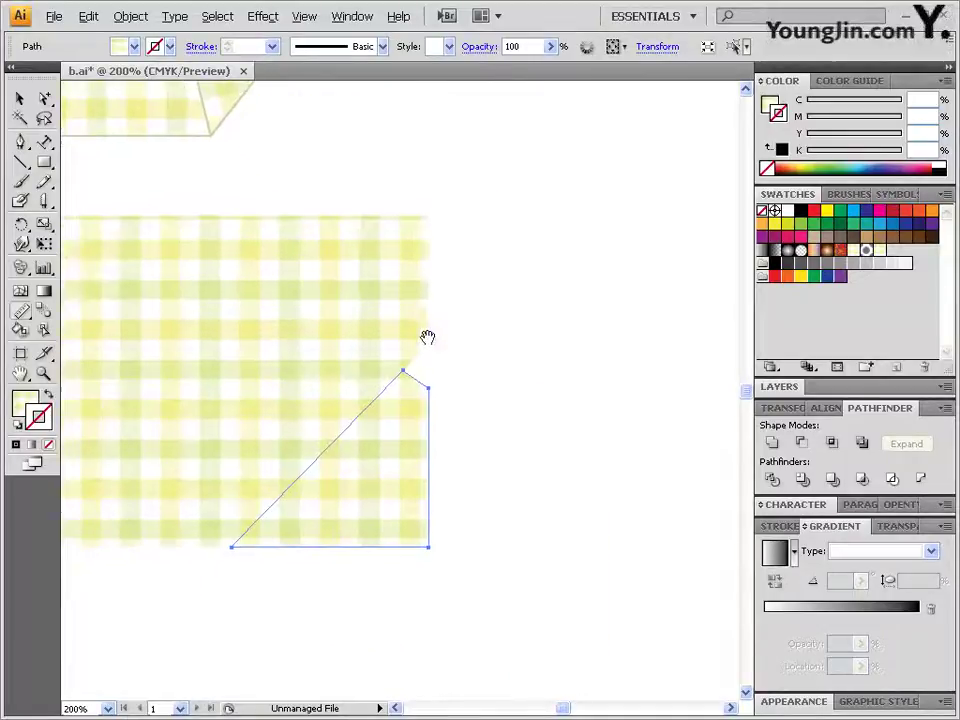
ctrl+click(414, 330)
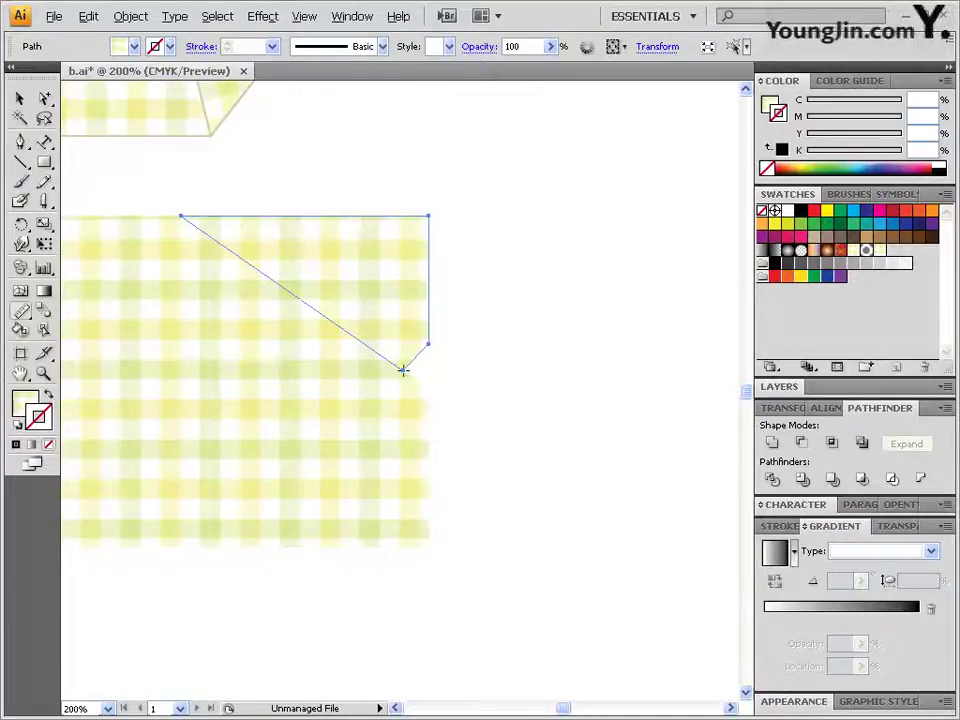
drag(402, 370, 428, 343)
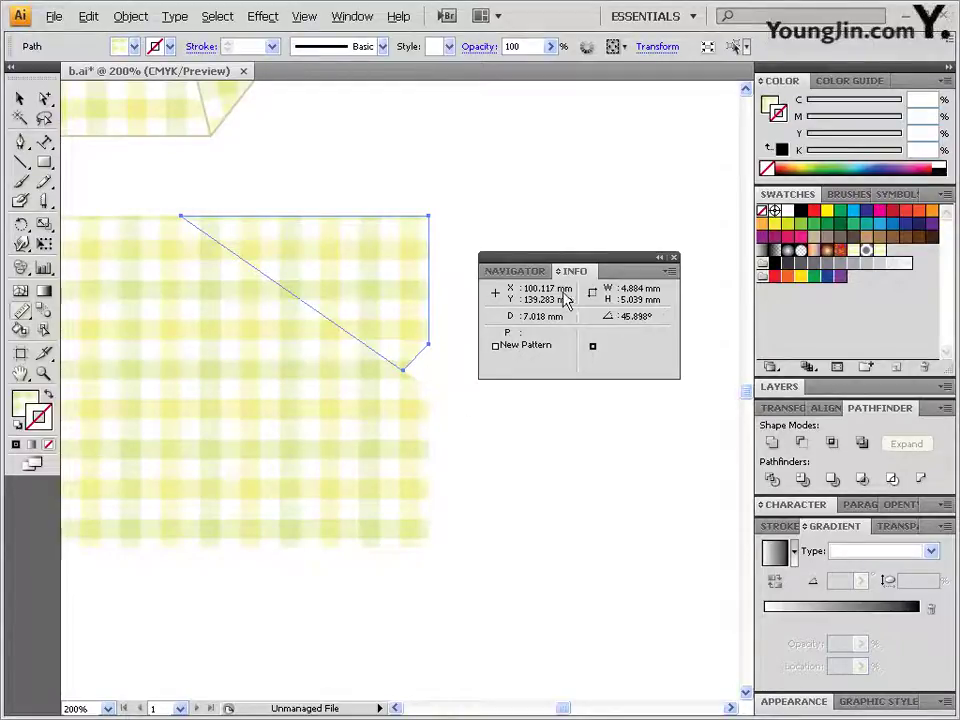
Set up a reflection of the lower-right piece about the cut lines' intersection point, with an axis angle of 45.9°
shift+click(398, 455)
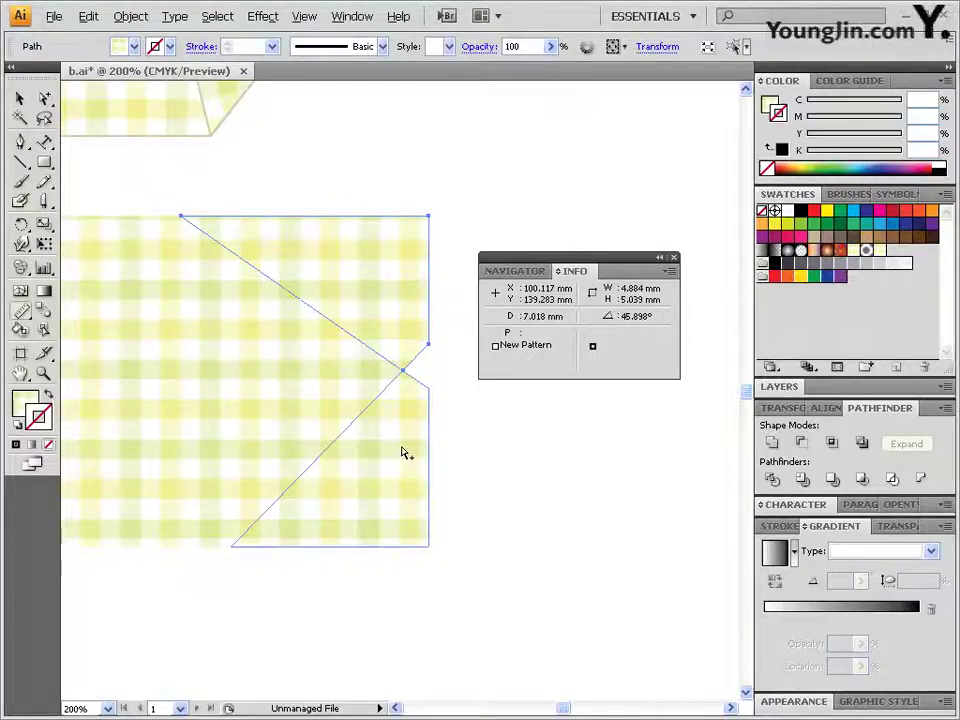
click(402, 453)
drag(21, 225, 82, 233)
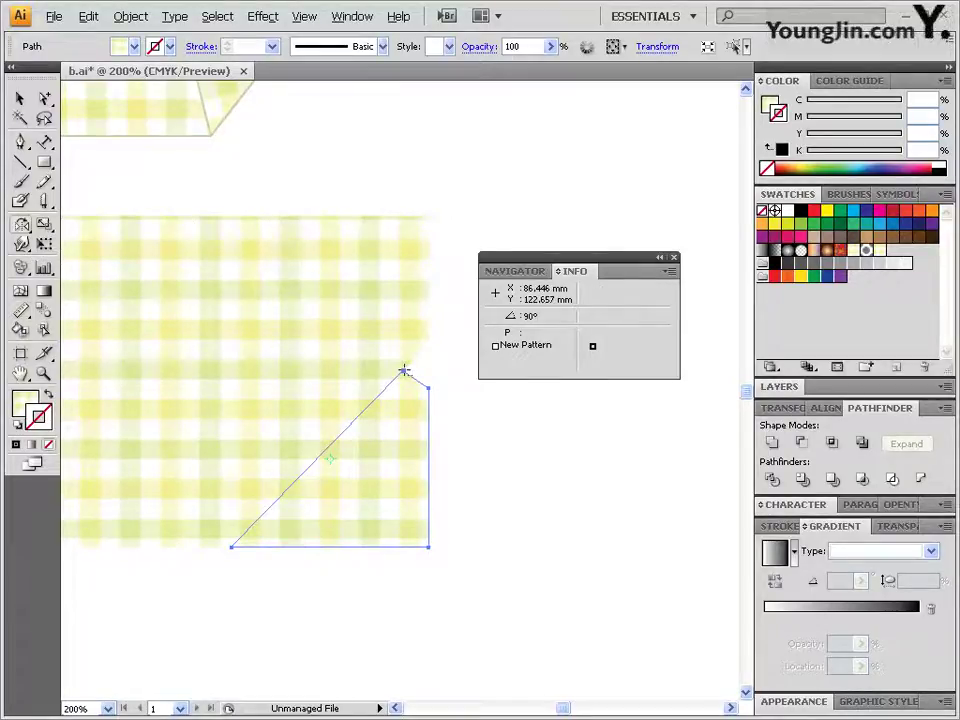
alt+click(403, 371)
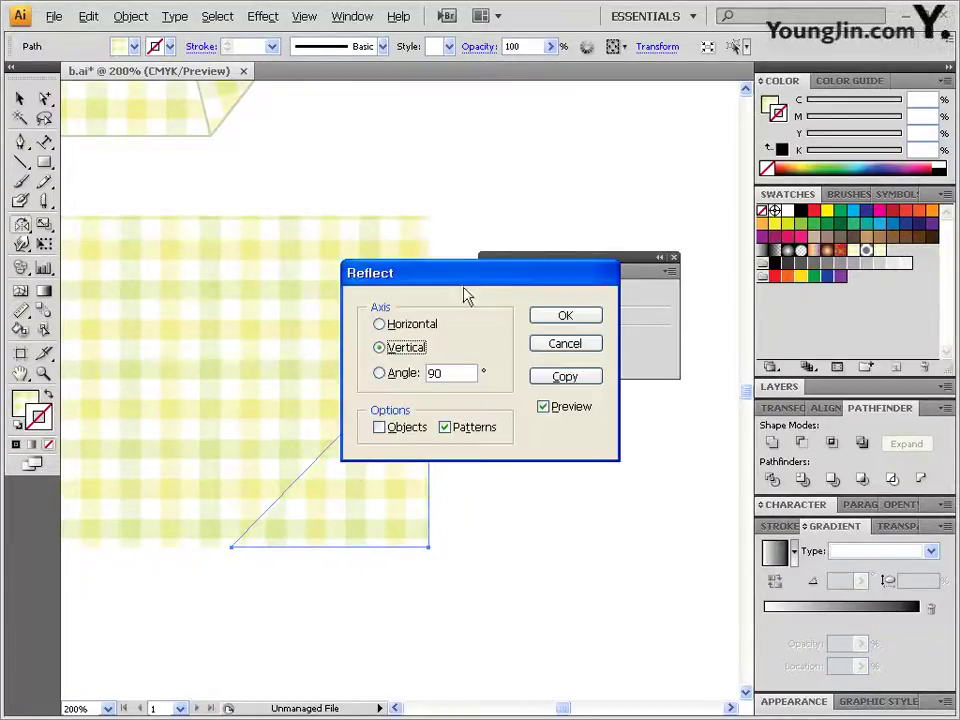
drag(465, 295, 554, 411)
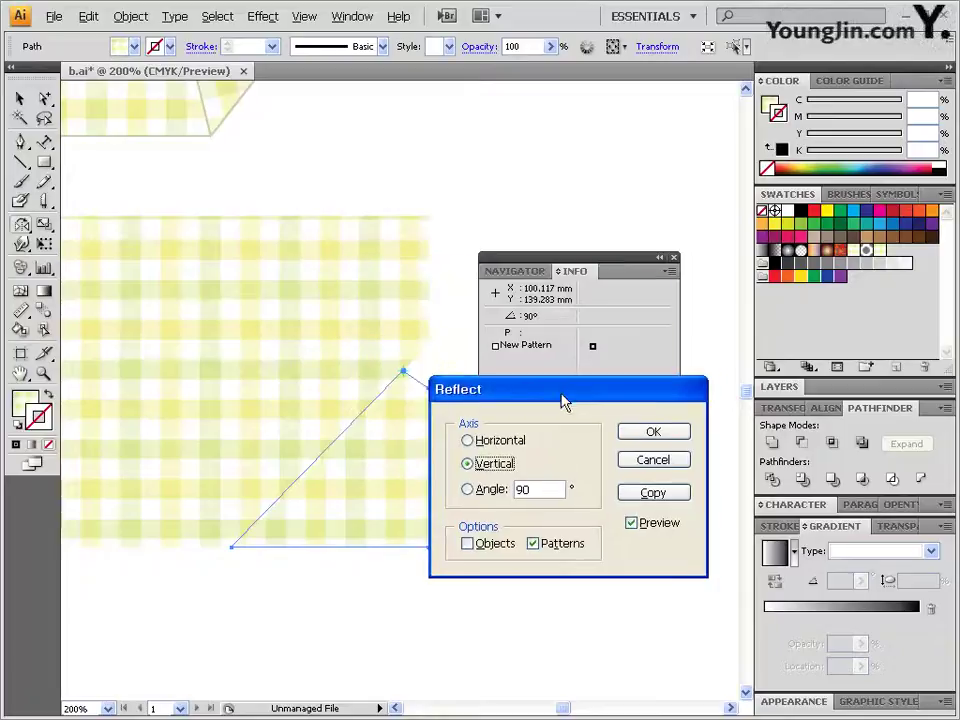
click(490, 490)
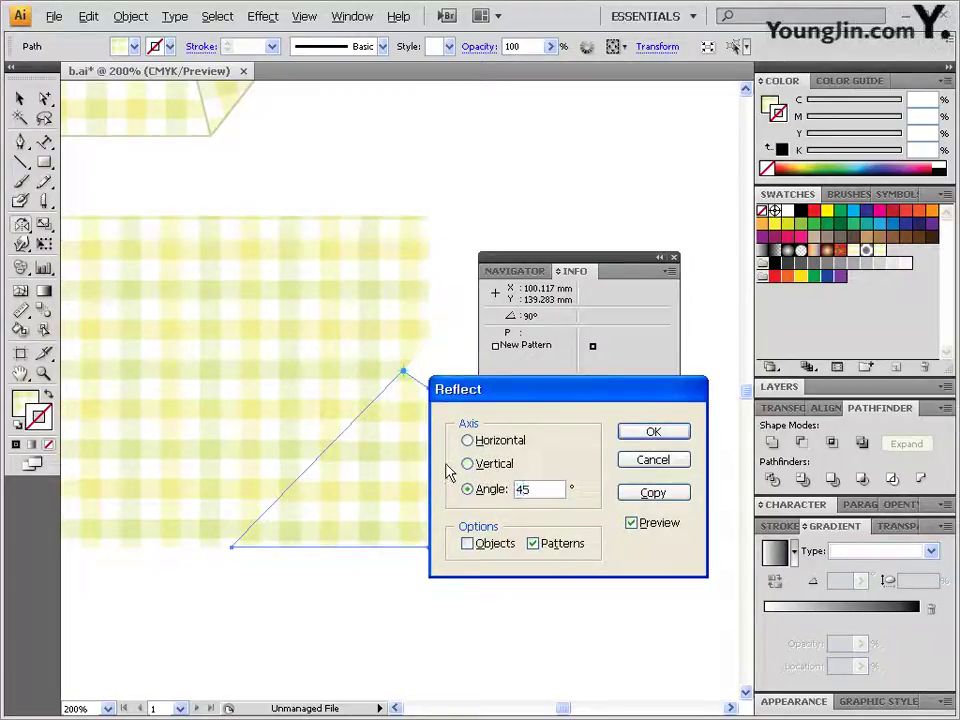
double_click(522, 488)
text(.9)
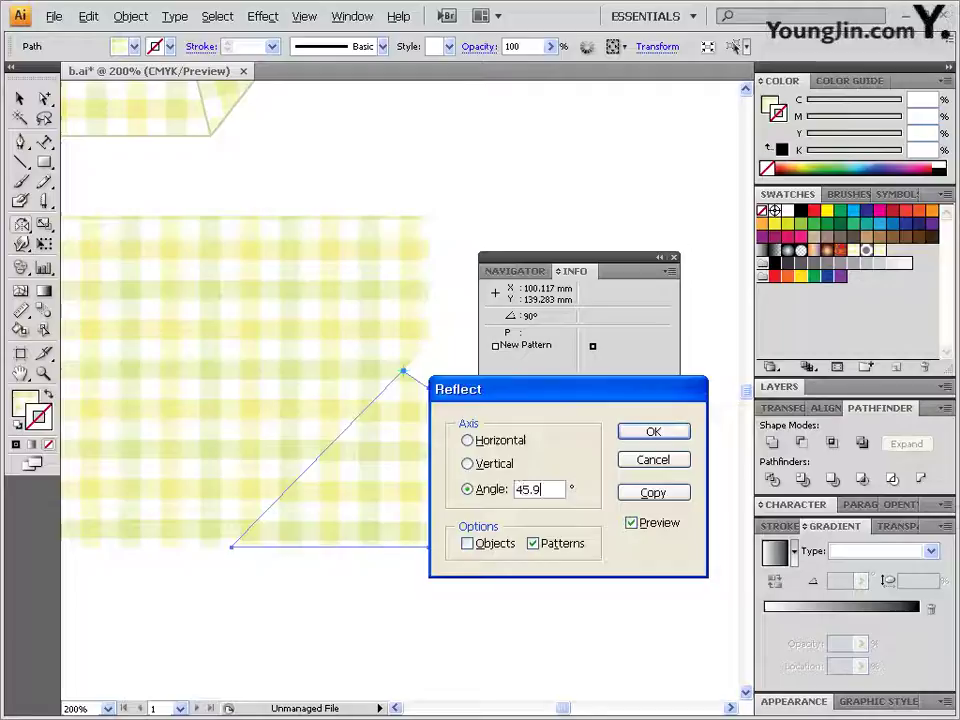
Include Objects along with Patterns in the reflection, compare the preview, and apply it to fold the lower-right piece inward
click(492, 543)
click(663, 529)
click(663, 529)
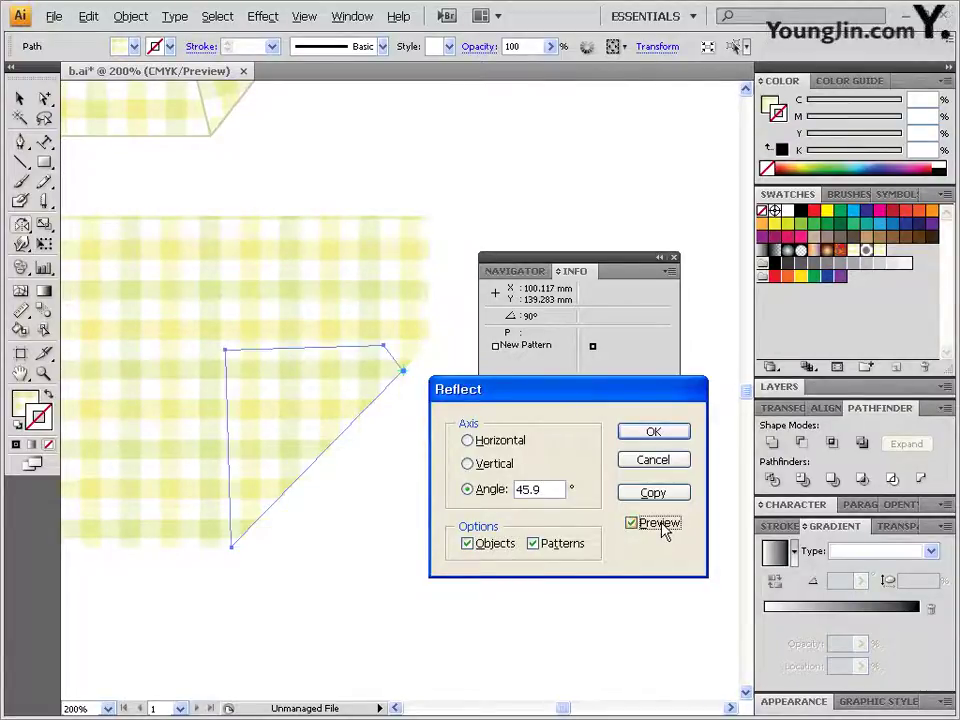
click(663, 529)
click(661, 530)
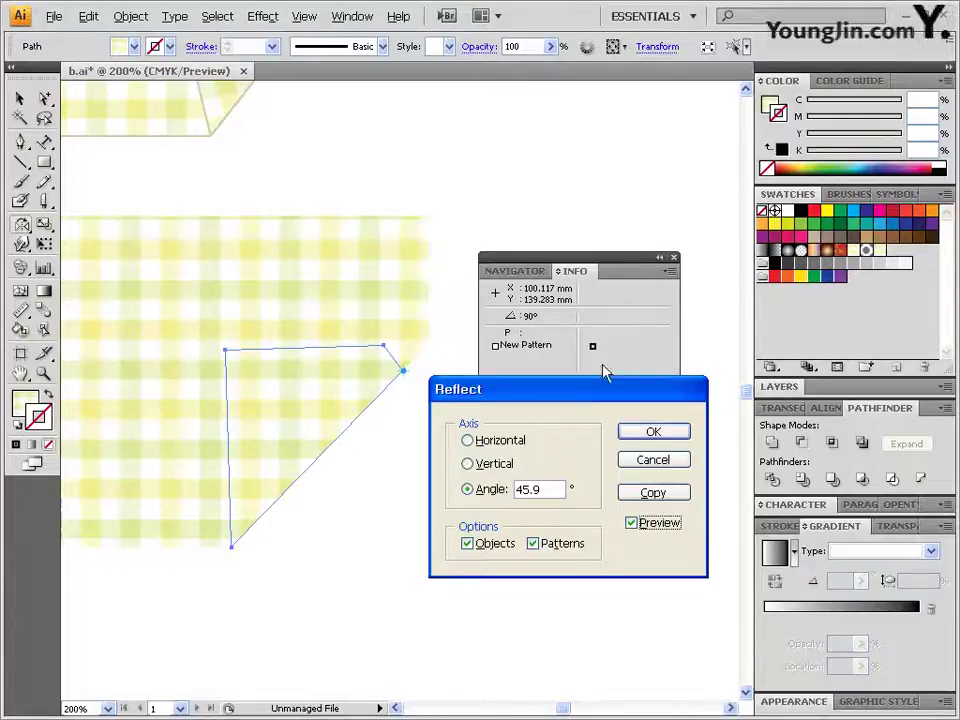
click(669, 436)
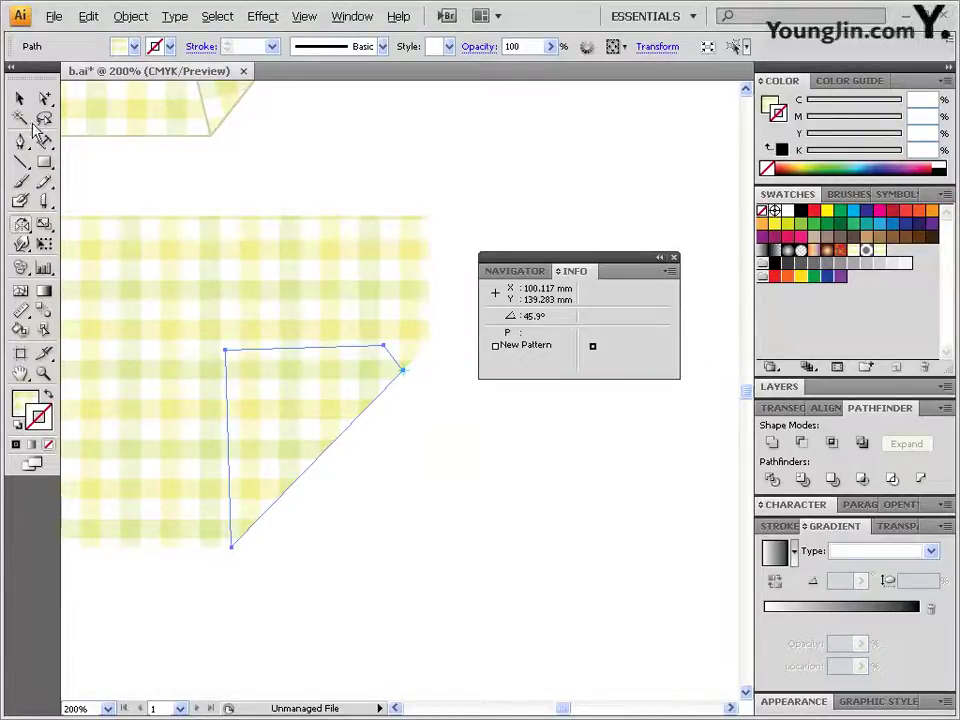
Give the whole divided cloth group a 1 pt grey stroke of 30% K
click(21, 97)
click(297, 341)
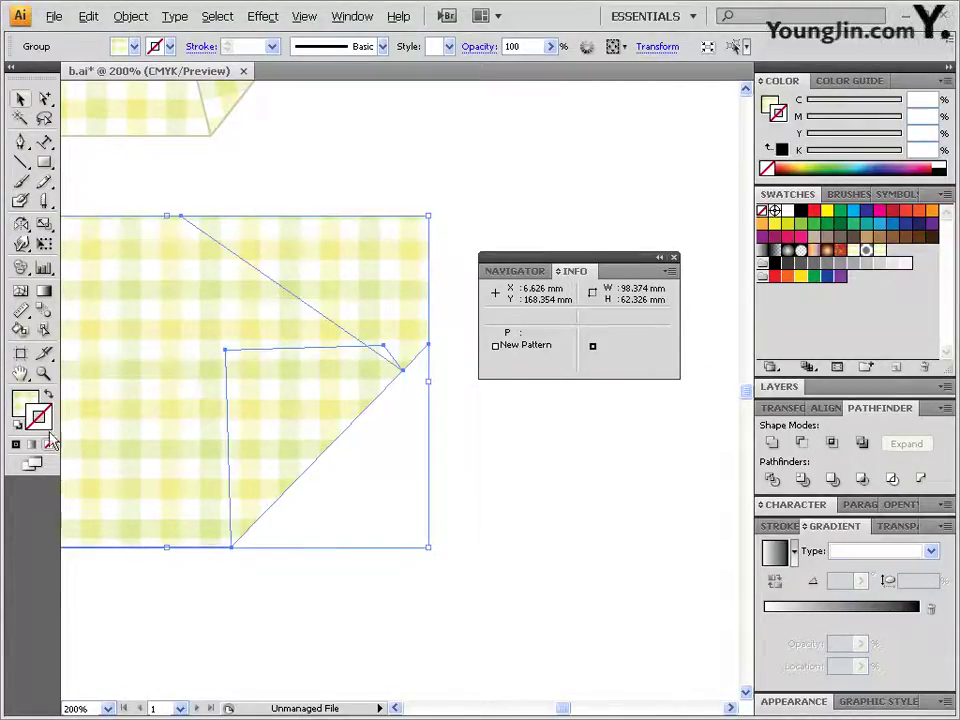
click(940, 168)
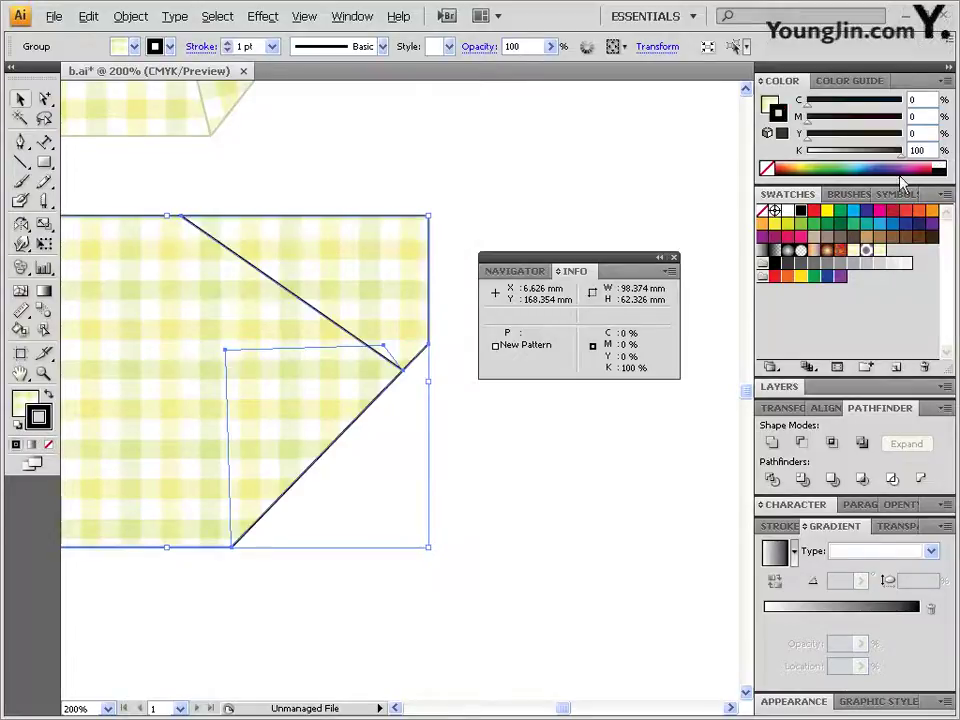
click(840, 153)
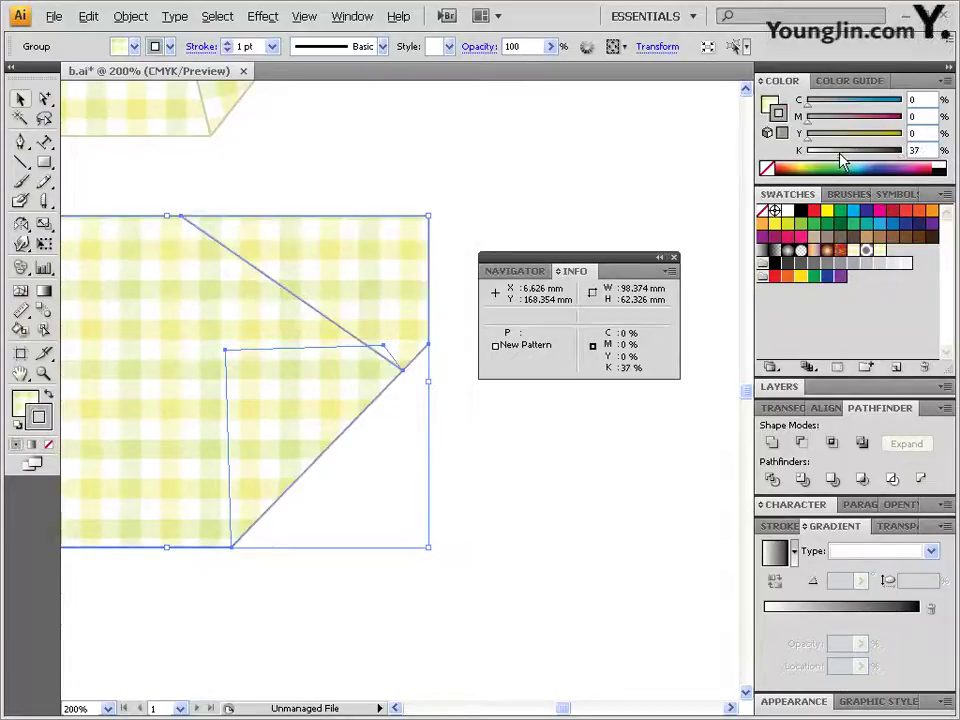
click(534, 516)
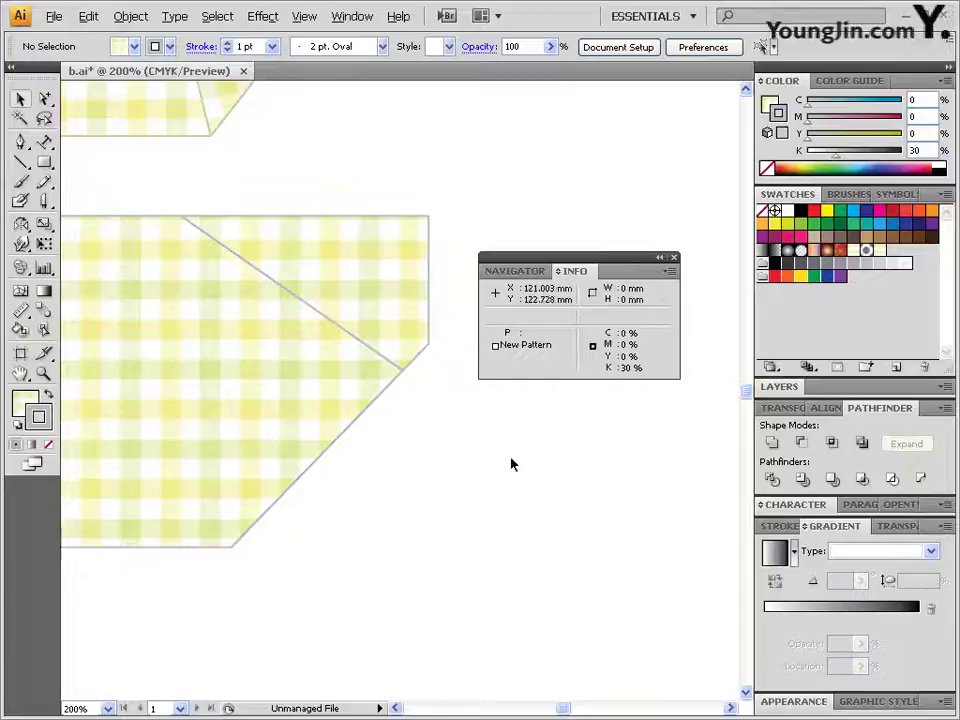
Send the large main piece of the divided cloth to the back, behind the folded lower-right piece
click(313, 396)
click(45, 98)
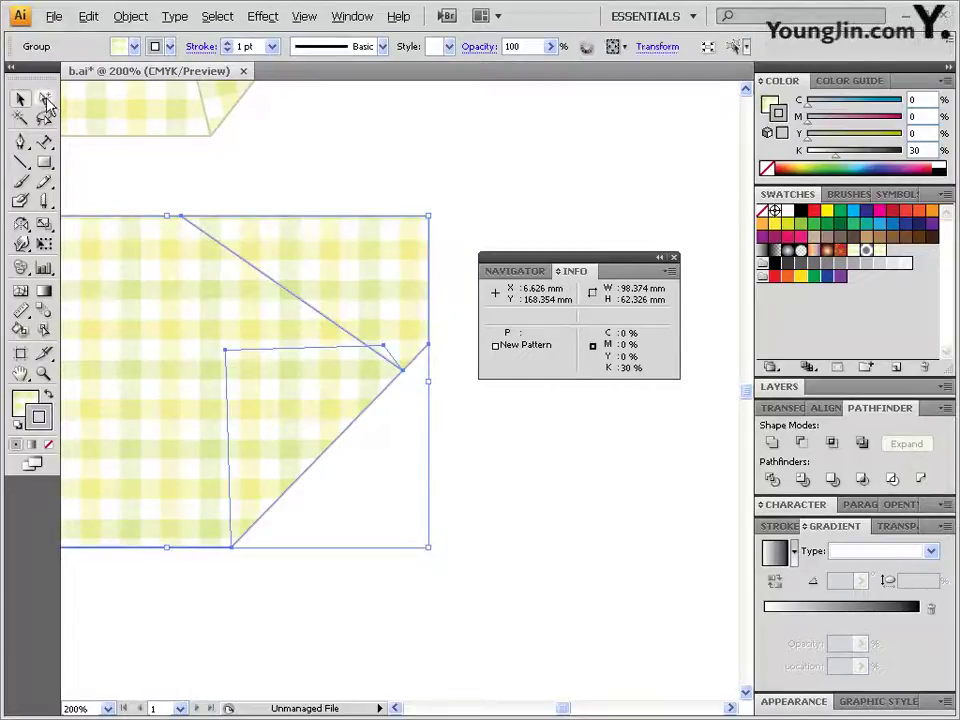
click(398, 456)
click(205, 355)
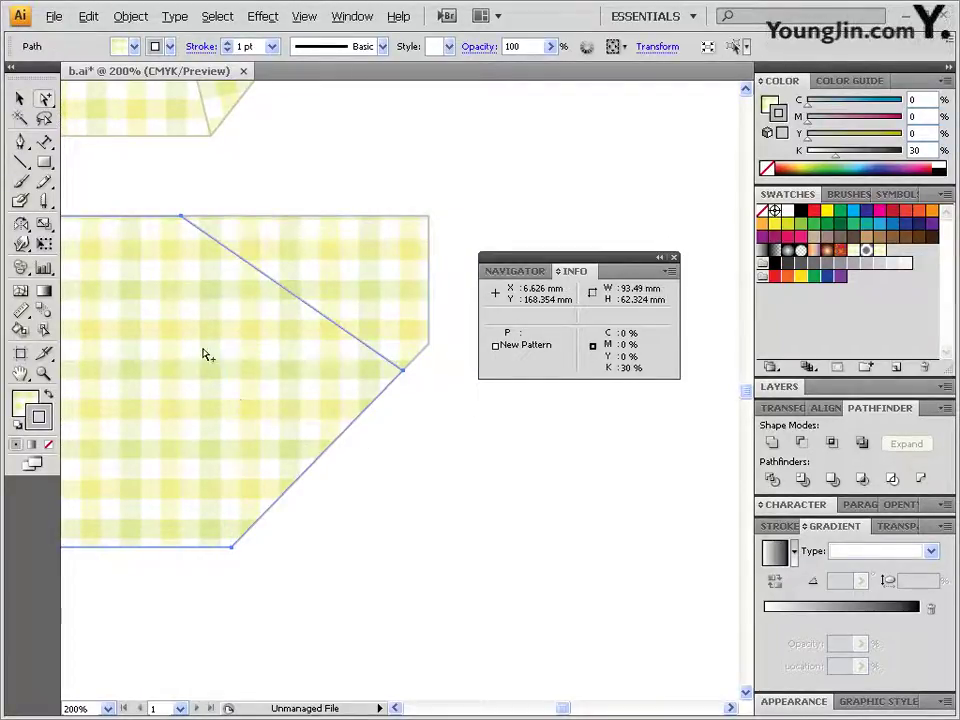
click(130, 16)
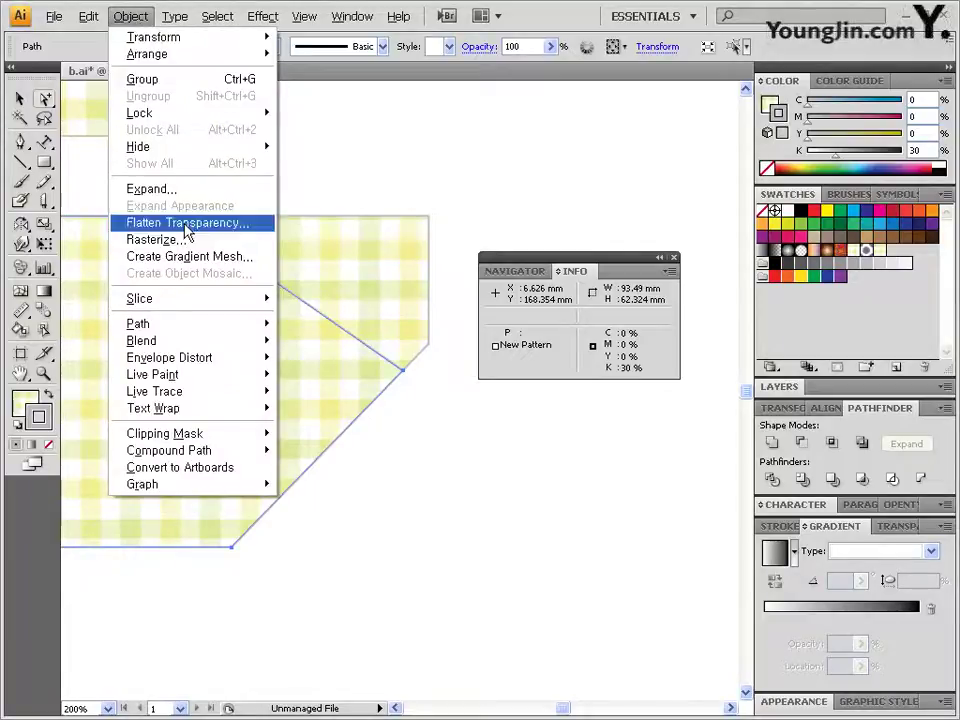
mouse_move(207, 55)
click(366, 106)
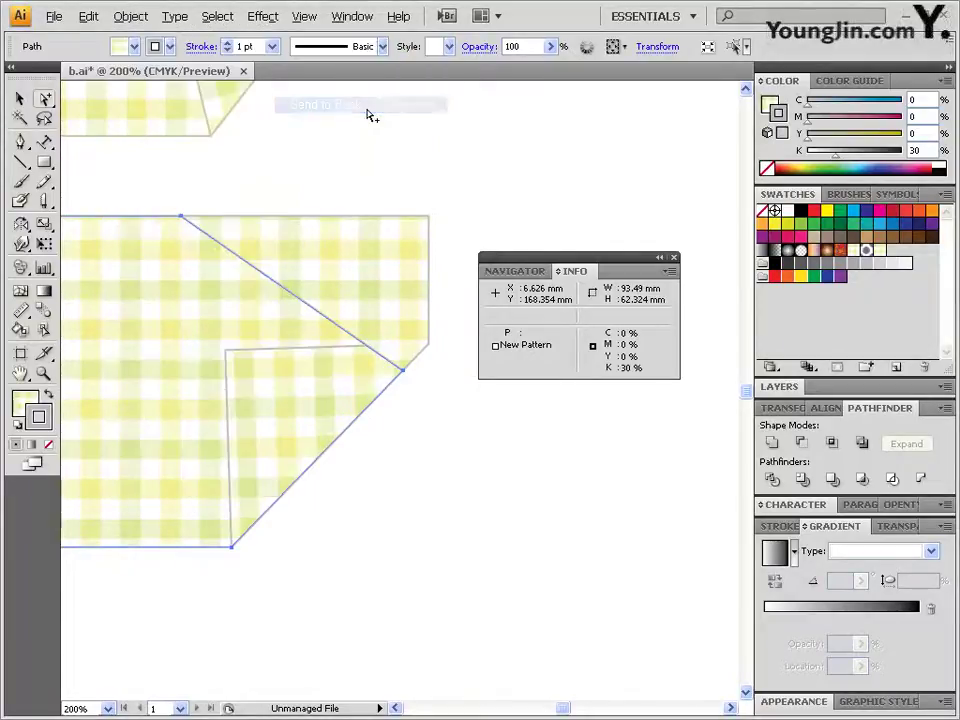
click(431, 418)
Measure the angle of the upper-right piece's long diagonal edge, from the cut lines' intersection to the cloth's top edge
click(378, 300)
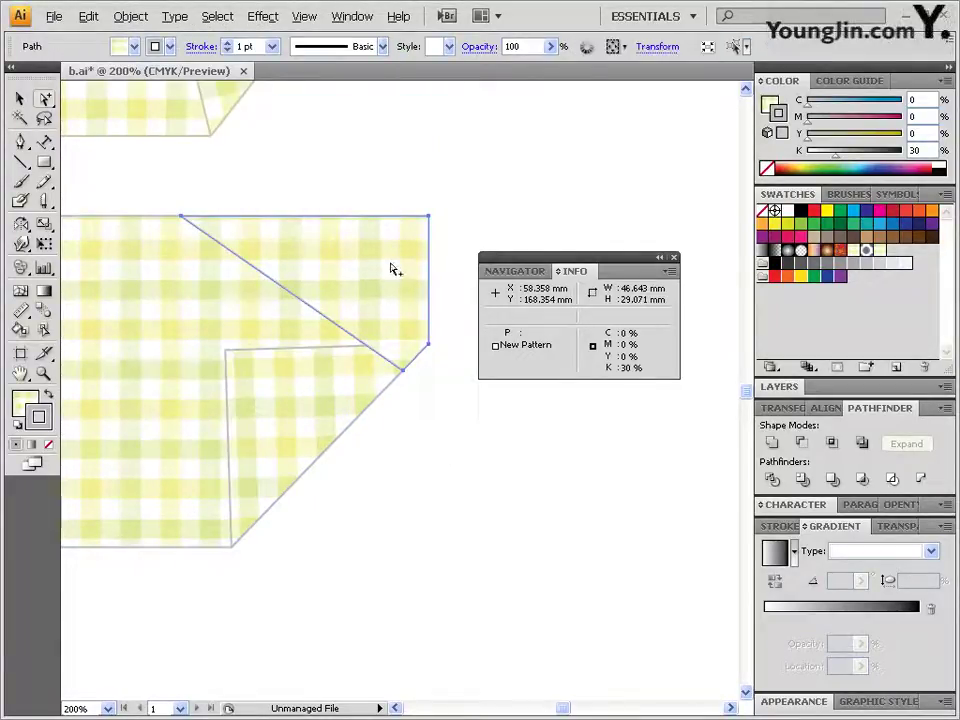
click(210, 470)
click(22, 314)
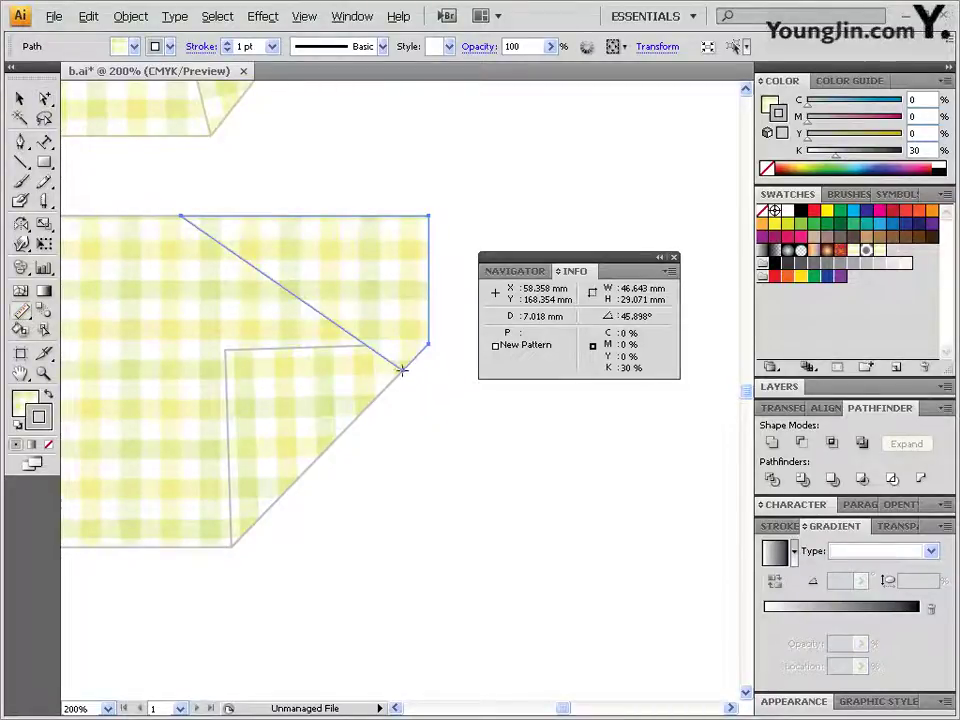
drag(403, 369, 180, 216)
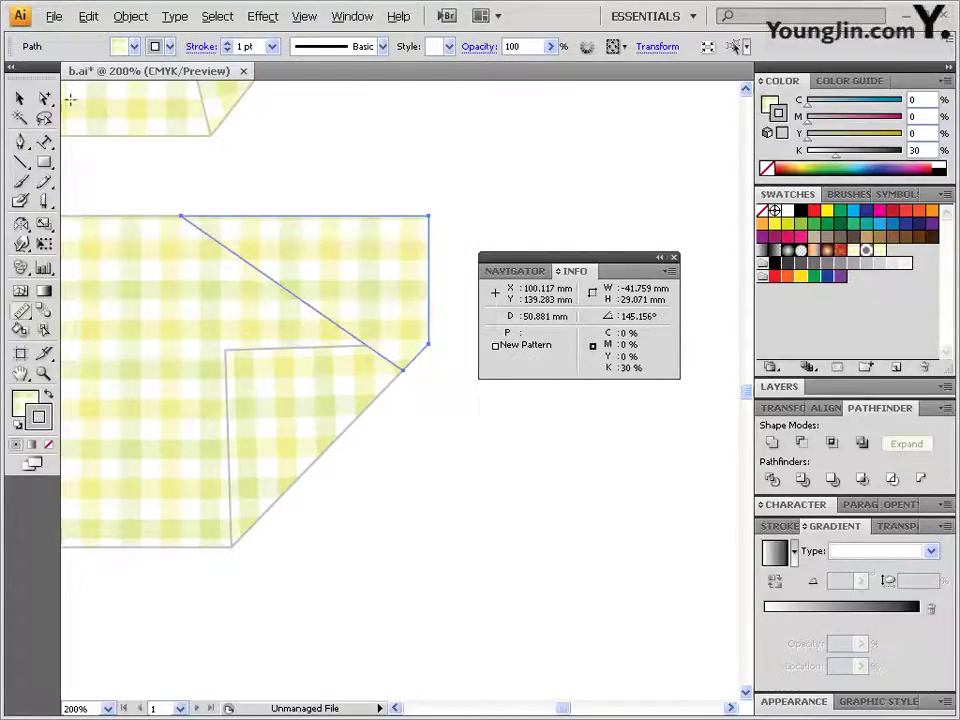
Set up a reflection of the upper-right piece about the cut lines' intersection point, with an axis angle of 145.15°
click(19, 98)
click(21, 223)
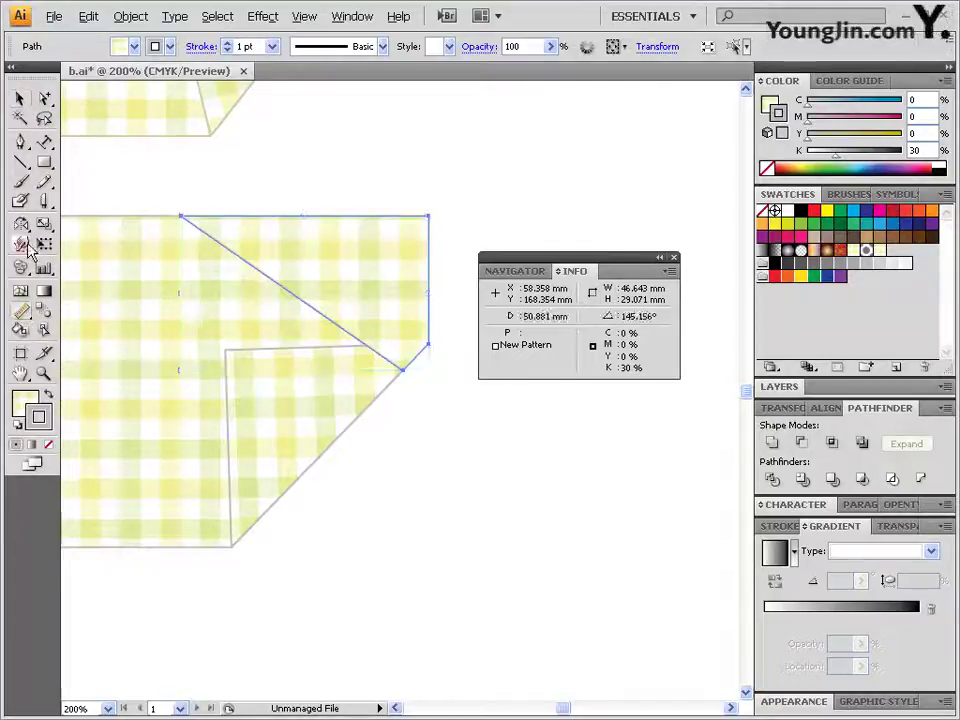
alt+click(401, 369)
text(14)
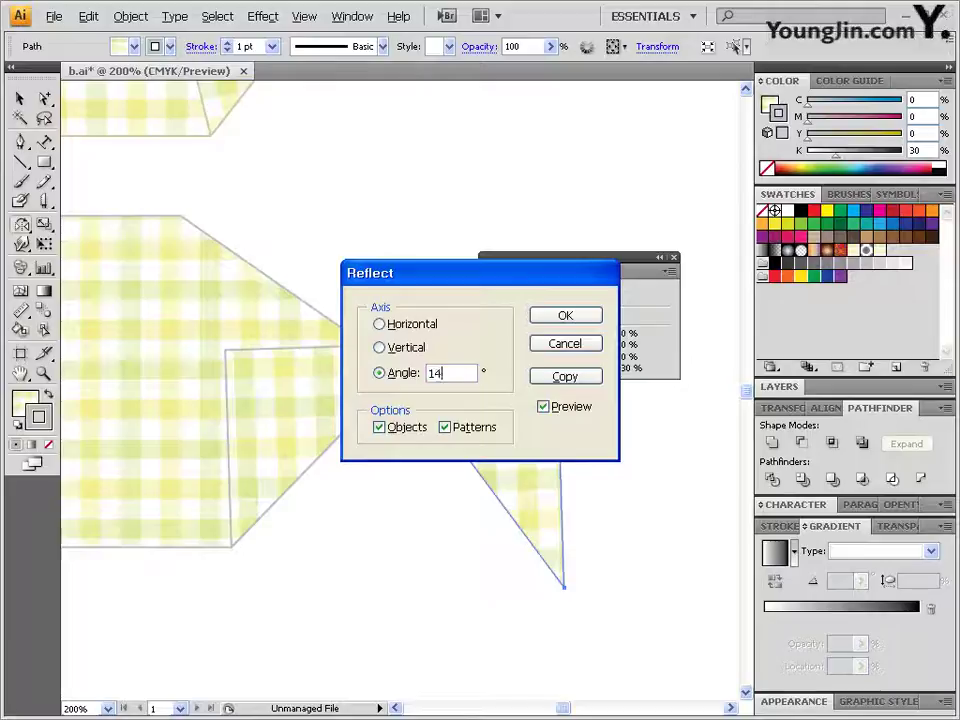
text(5.15)
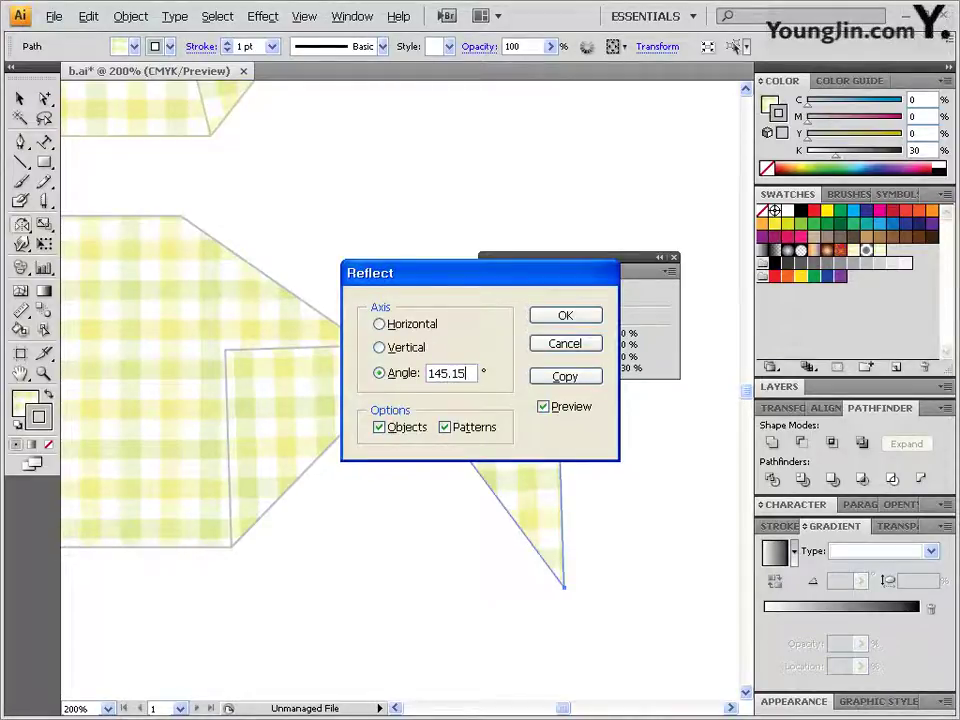
Compare the reflection preview with the original, and apply the reflection to fold the upper-right piece inward over the lower fold
click(570, 408)
click(574, 411)
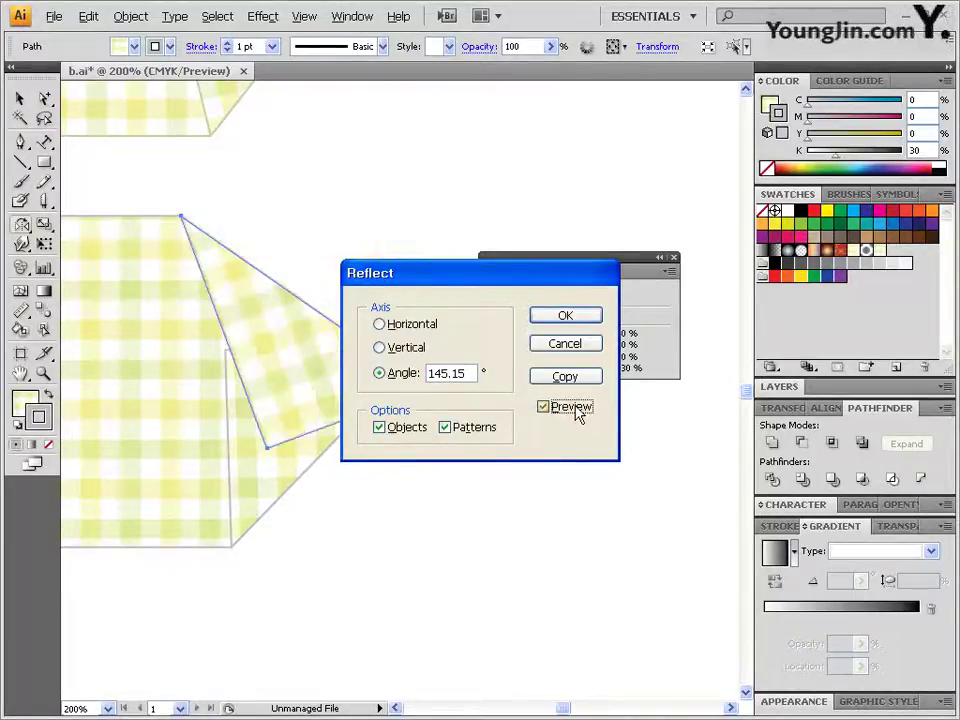
click(576, 413)
click(576, 411)
click(577, 411)
click(577, 411)
click(577, 411)
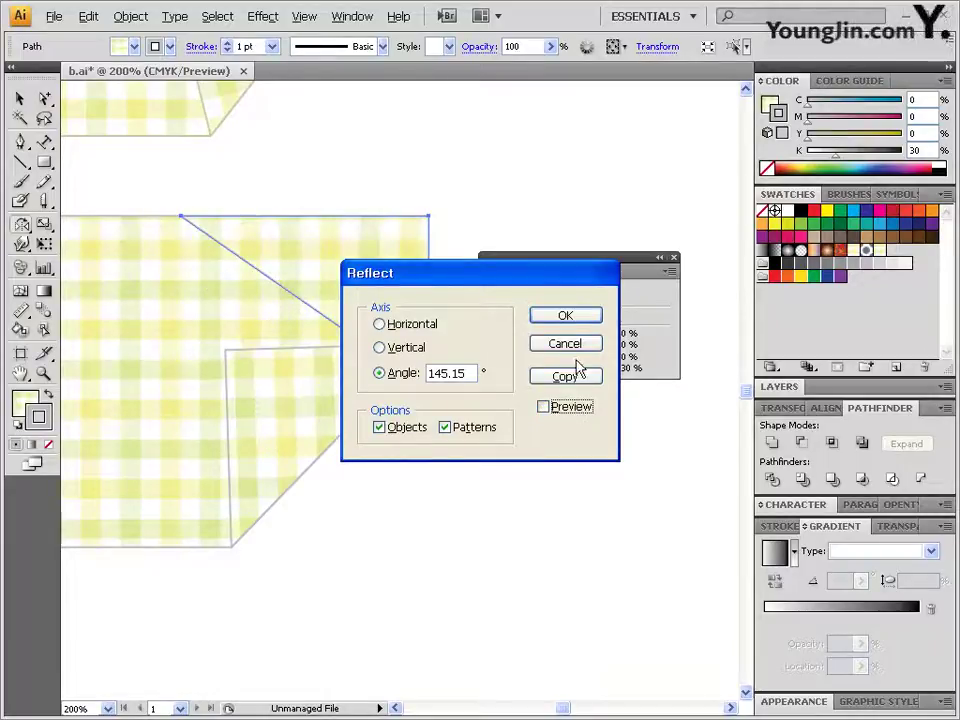
click(566, 318)
click(478, 444)
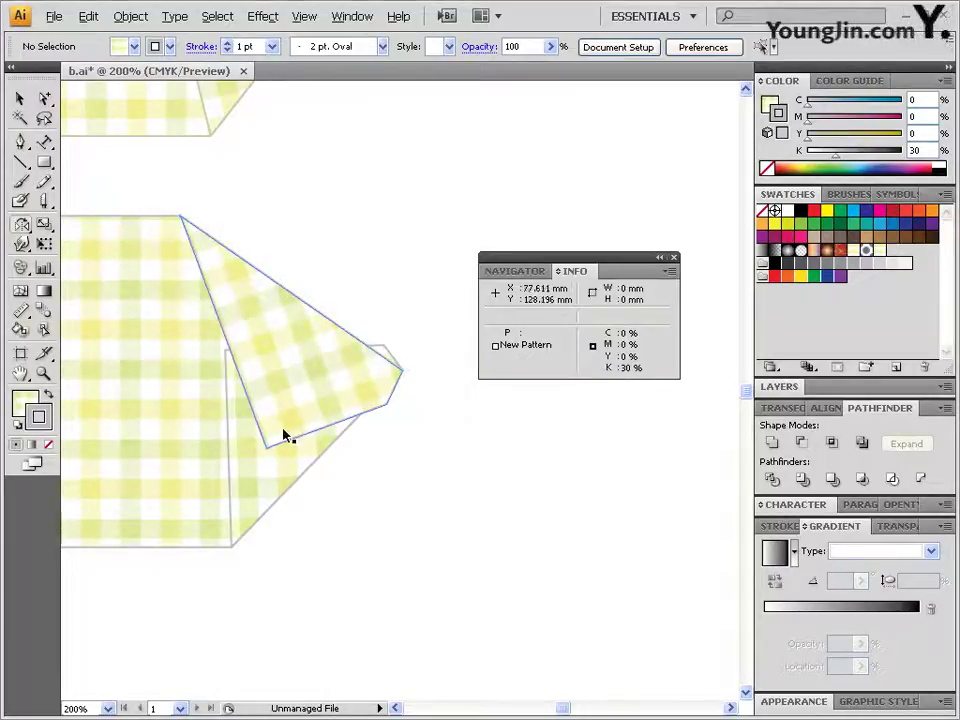
Move the protruding corner anchor of the lower folded piece onto the cloth's pointed tip, hiding it behind the upper fold
click(45, 98)
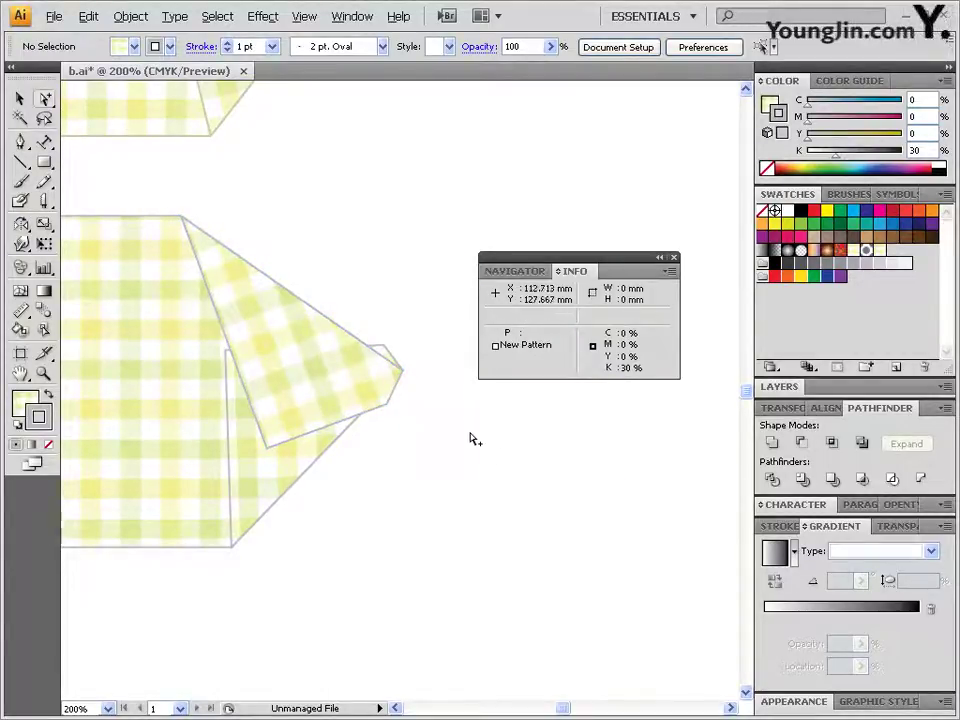
click(281, 476)
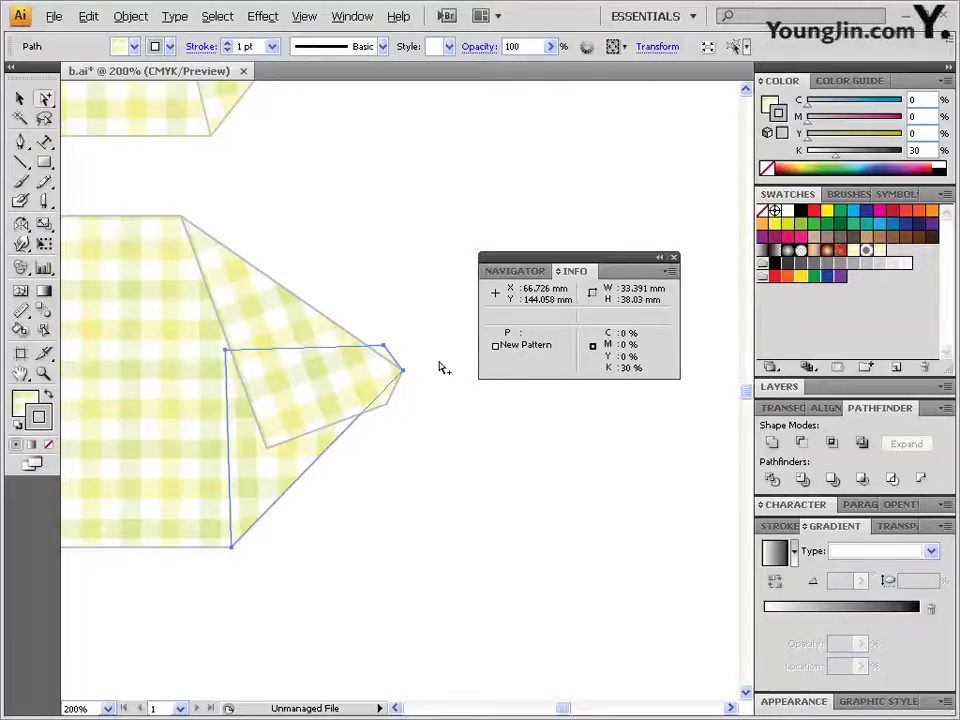
drag(358, 143, 367, 428)
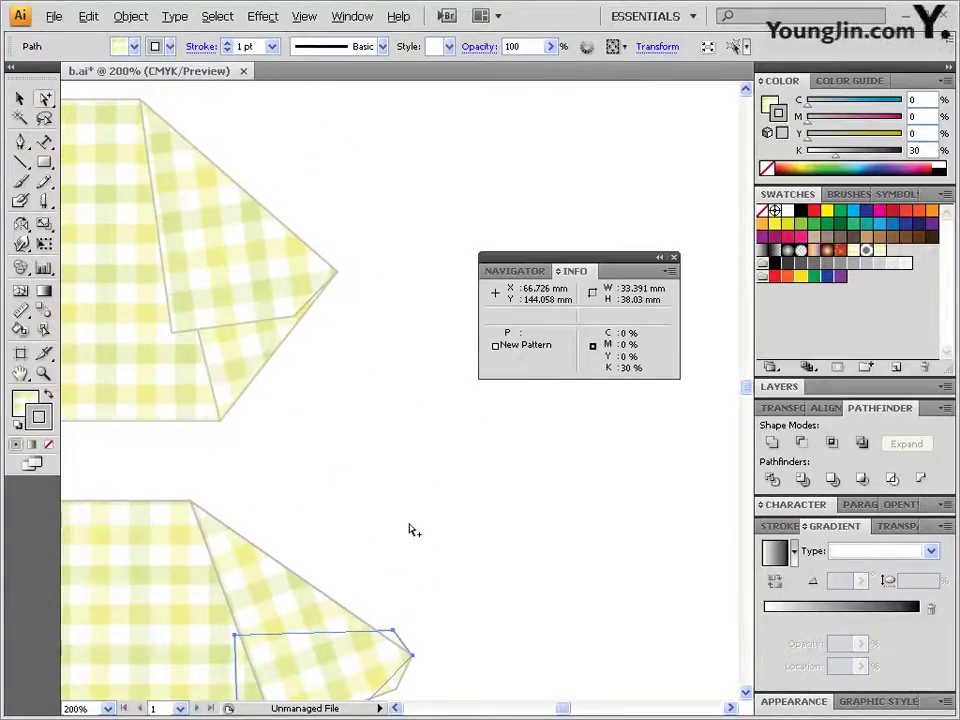
scroll(411, 529, down, 5)
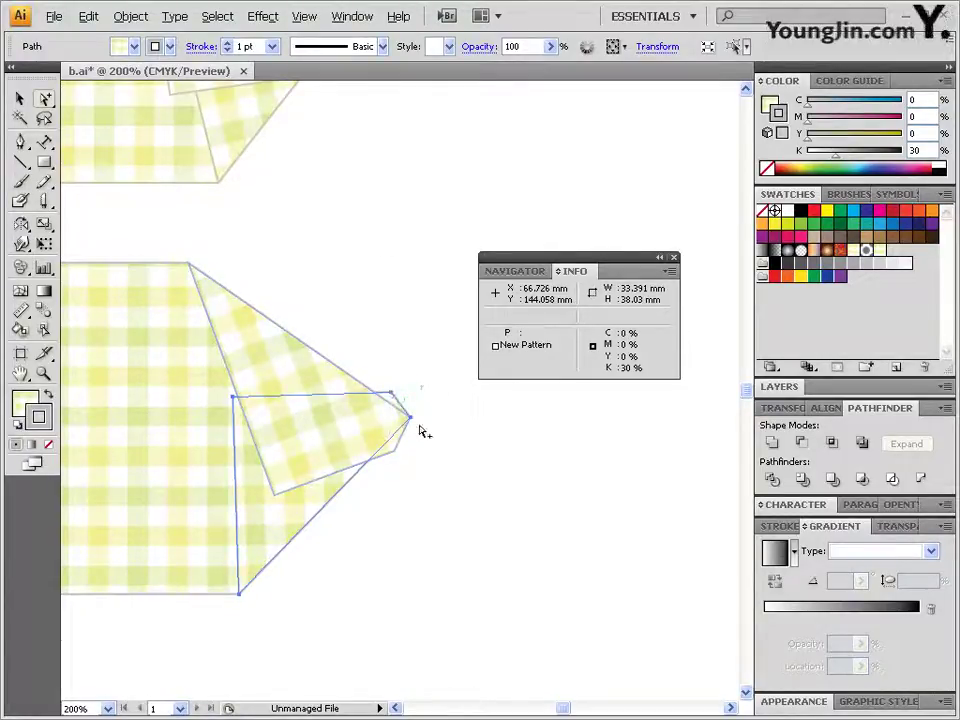
drag(44, 98, 122, 139)
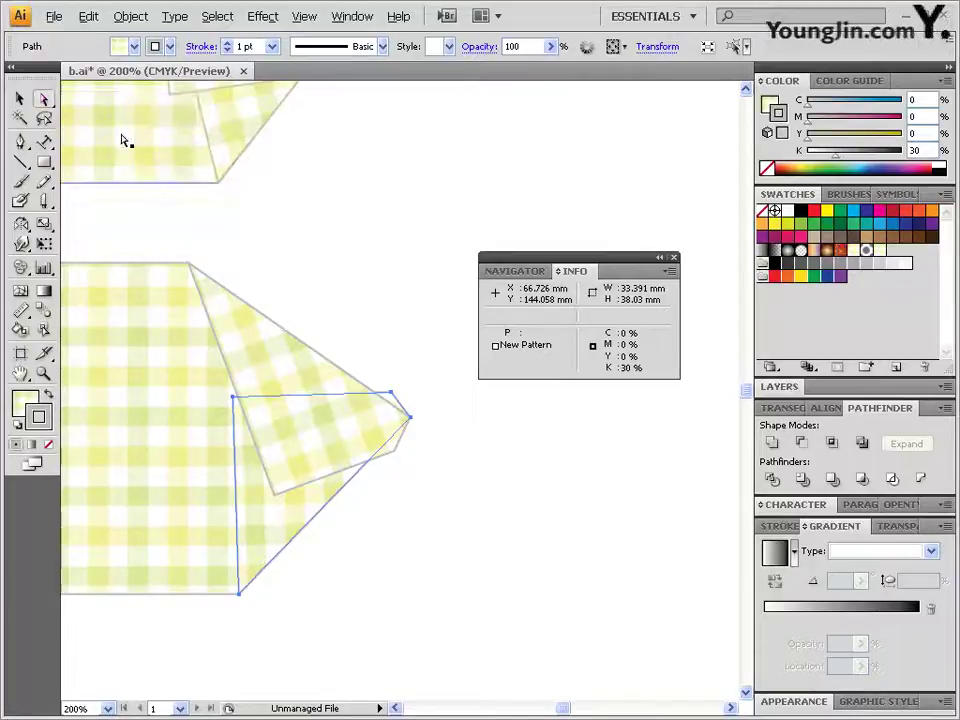
click(392, 388)
drag(392, 393, 412, 422)
click(433, 478)
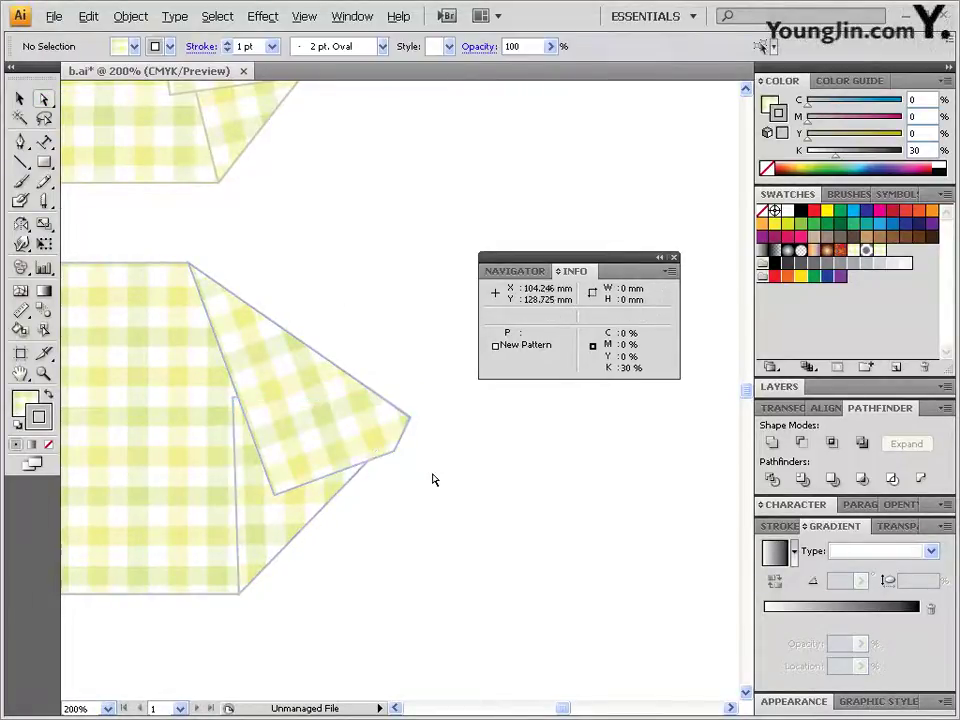
Draw a circle 20 mm wide and 20 mm high below the round flower motif sample
ctrl+alt+click(346, 435)
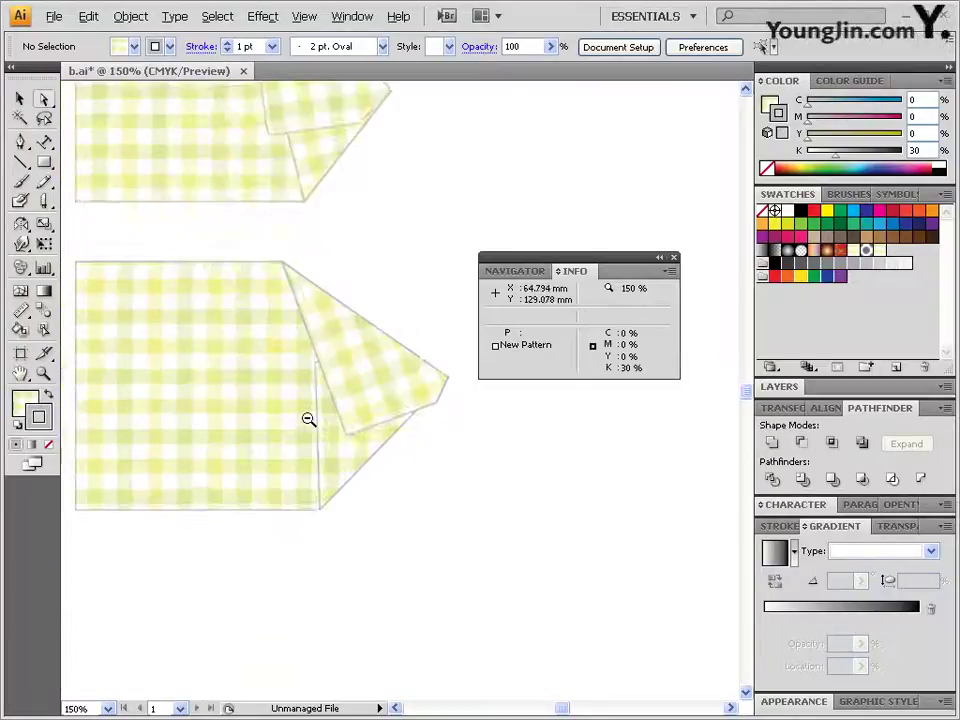
ctrl+alt+click(309, 418)
drag(375, 364, 315, 388)
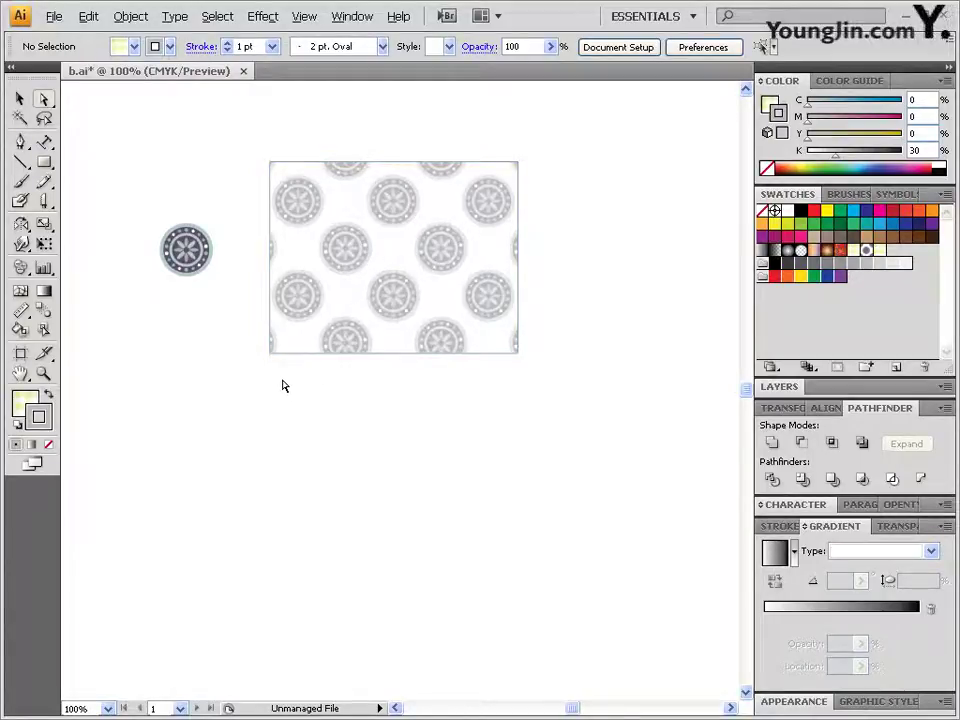
click(200, 303)
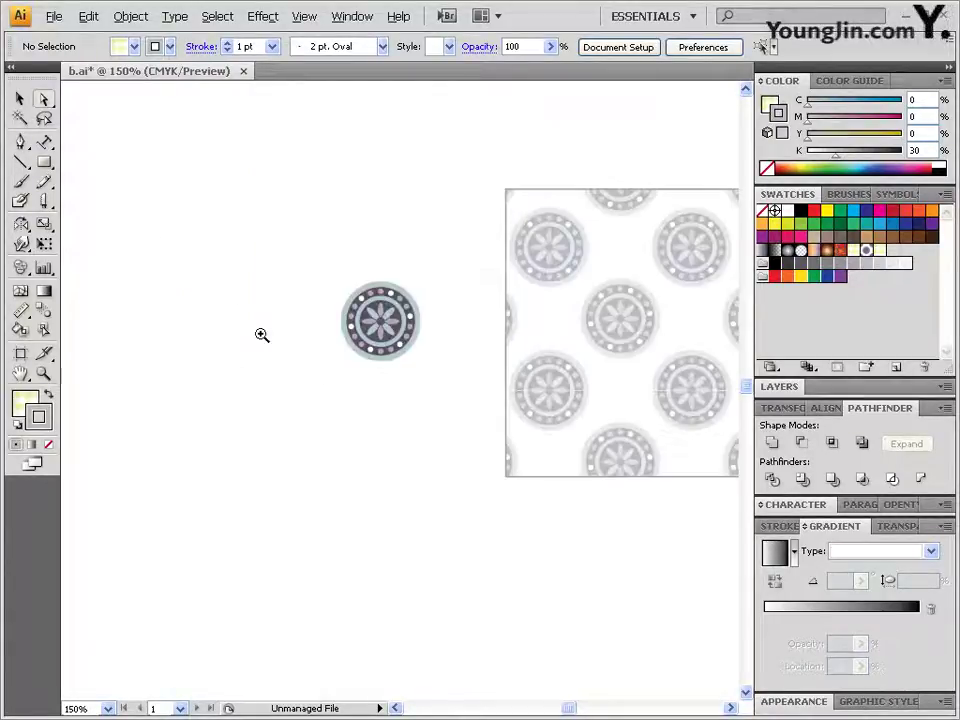
click(364, 364)
click(372, 385)
drag(422, 396, 410, 385)
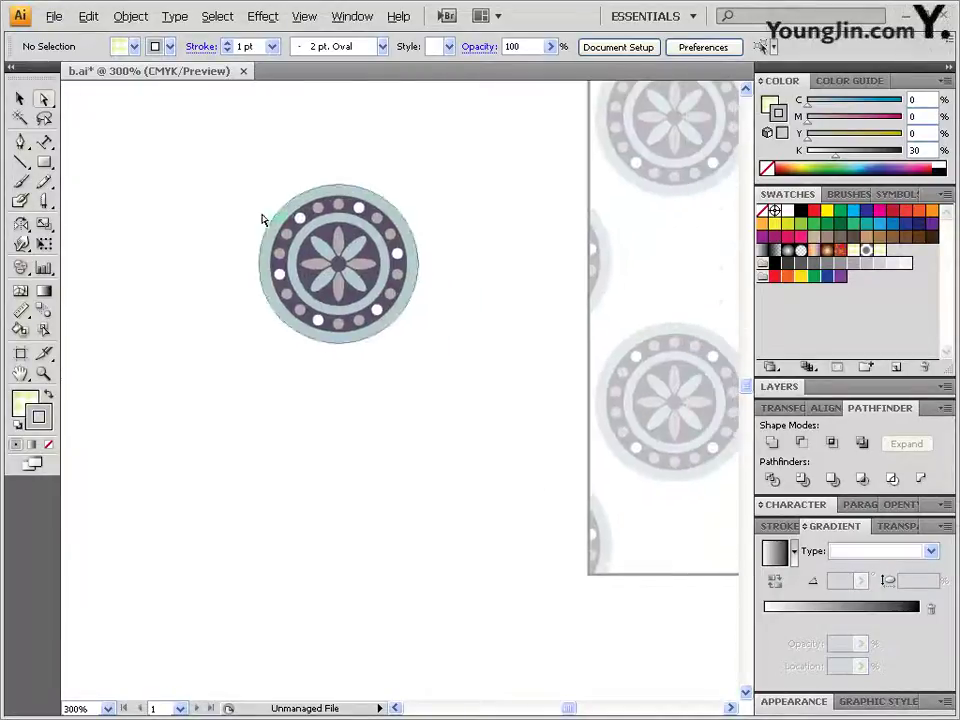
drag(44, 162, 96, 208)
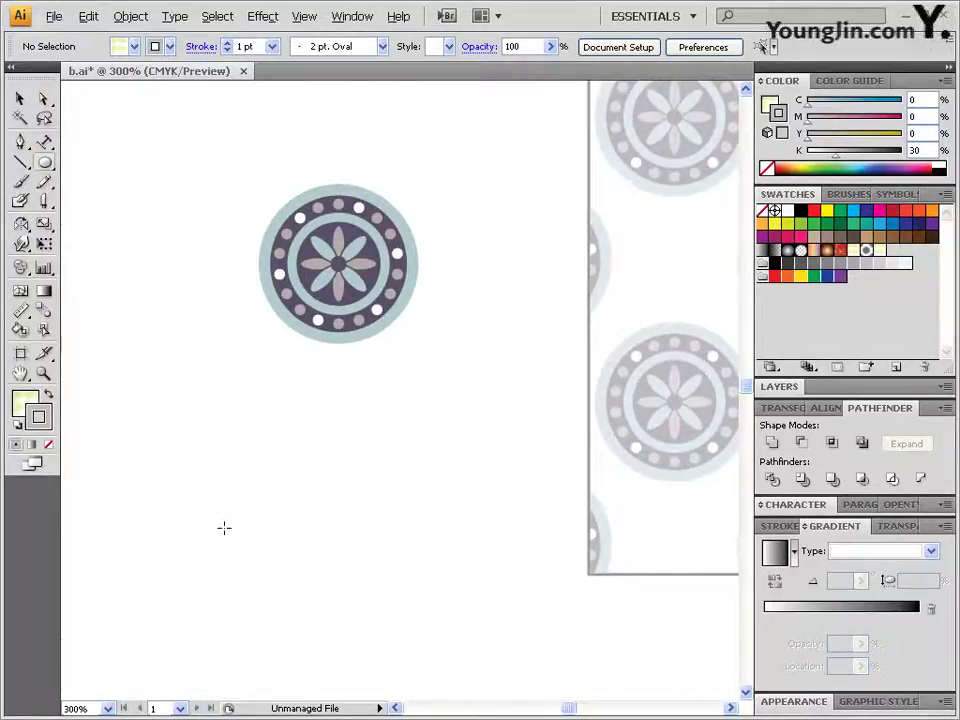
click(233, 485)
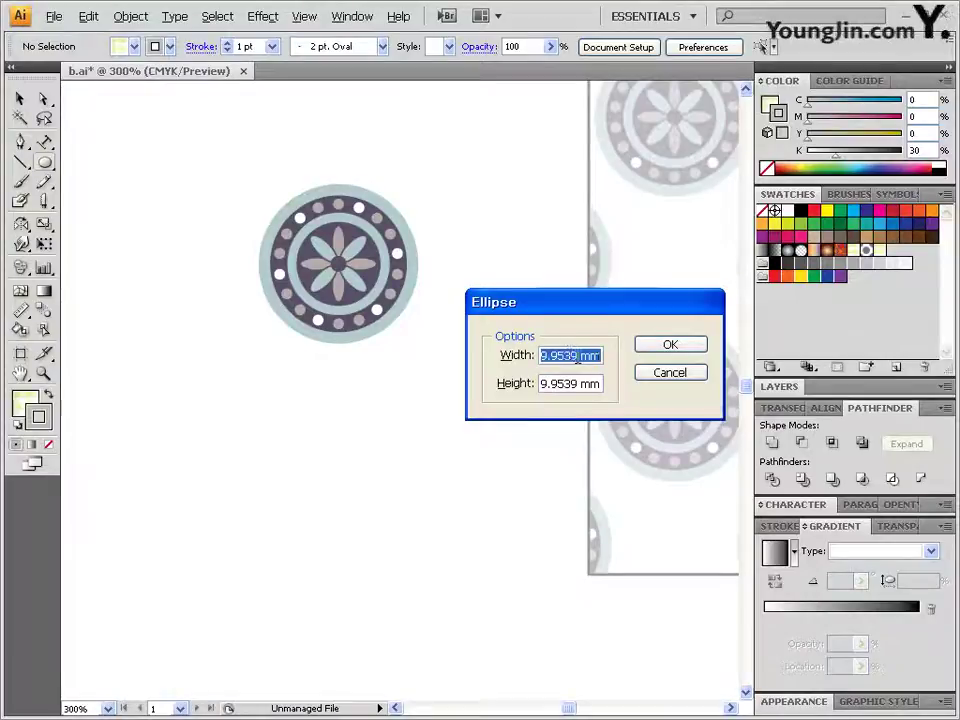
text(20)
key(Tab)
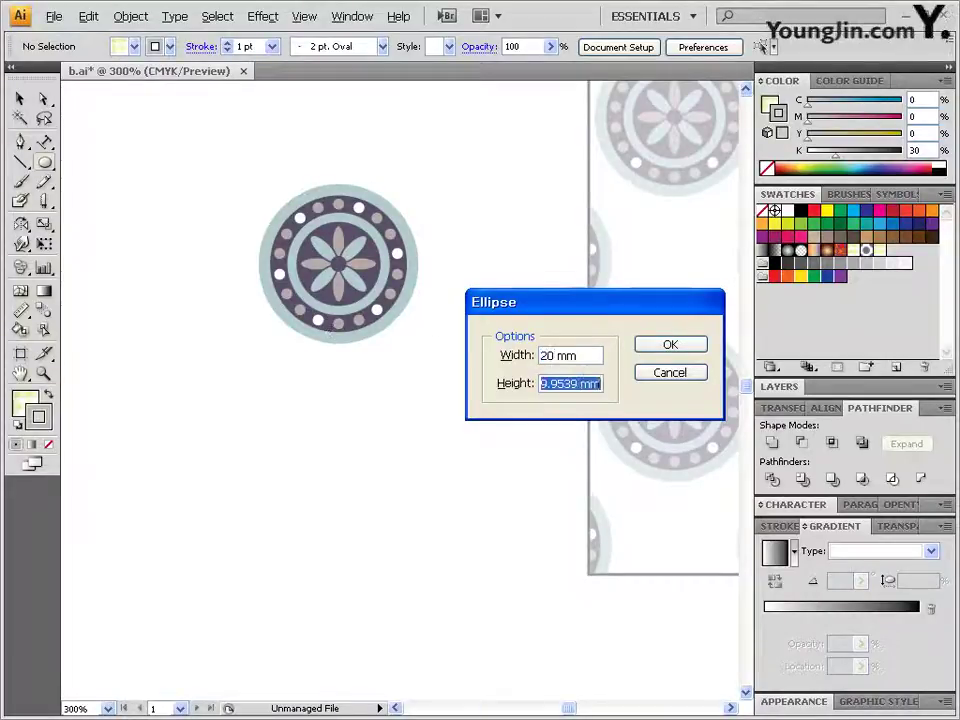
text(20)
key(Return)
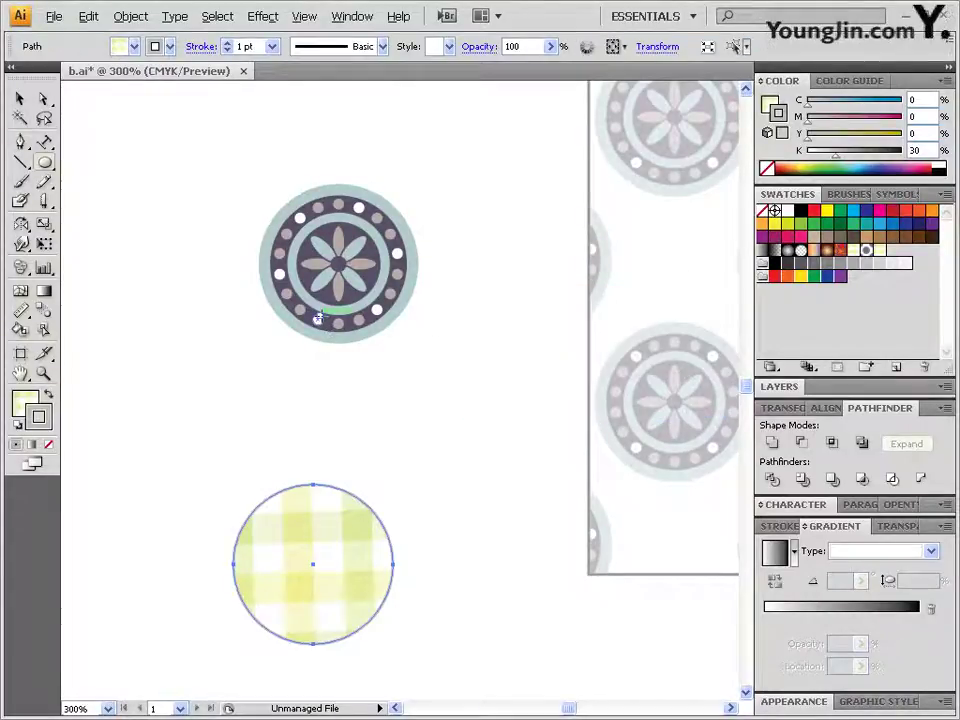
Fill the circle with a pale blue-green of C 30, M 10, Y 20, K 0
click(24, 401)
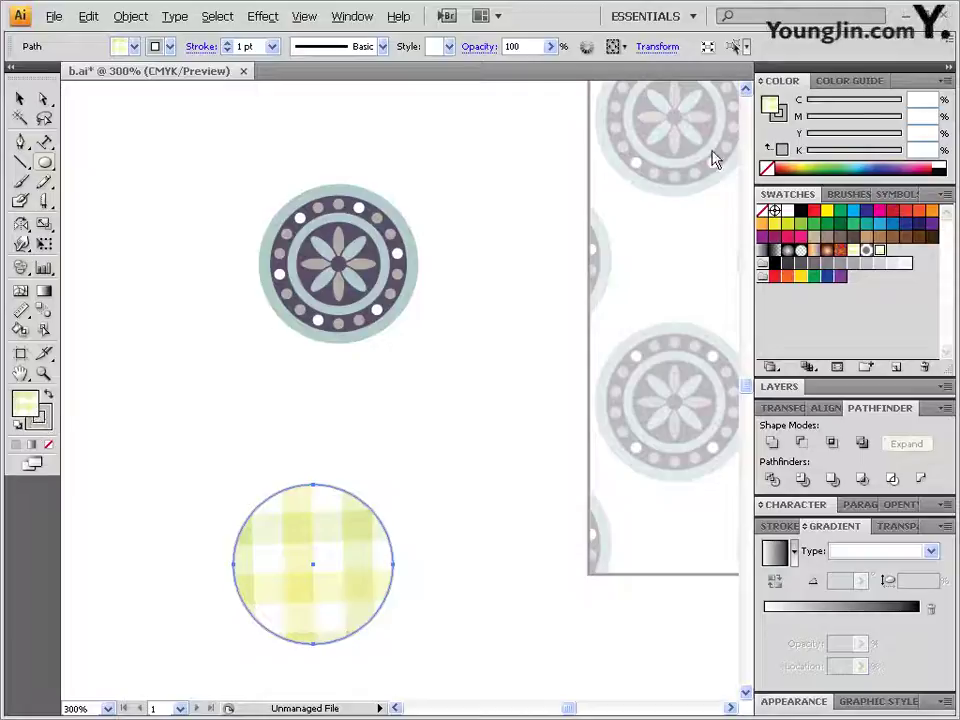
click(913, 166)
drag(932, 100, 840, 100)
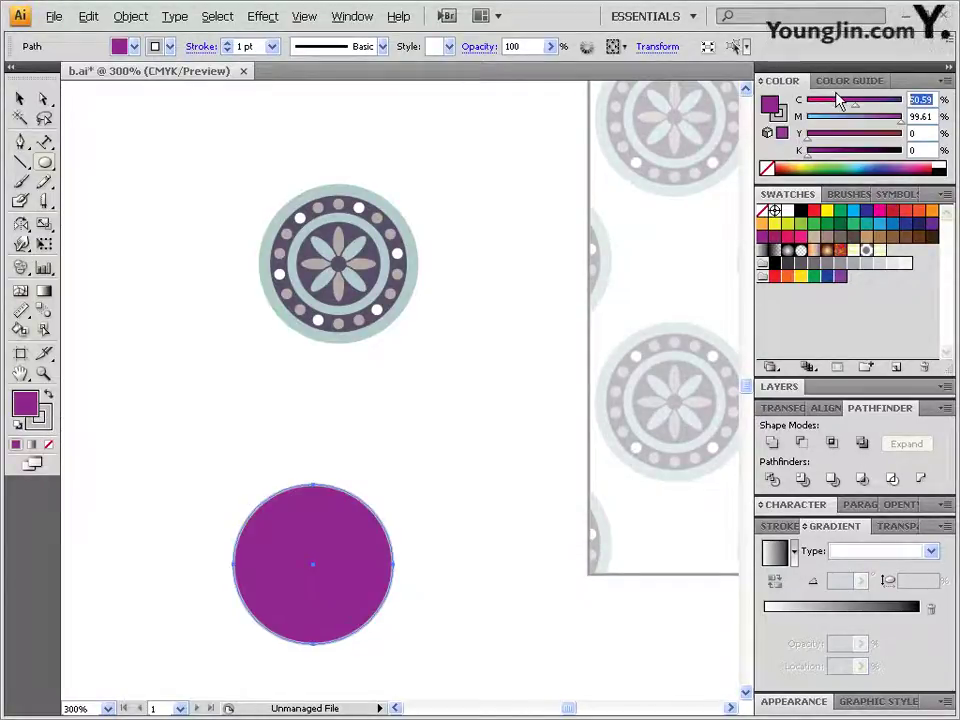
text(30)
key(Tab)
text(1)
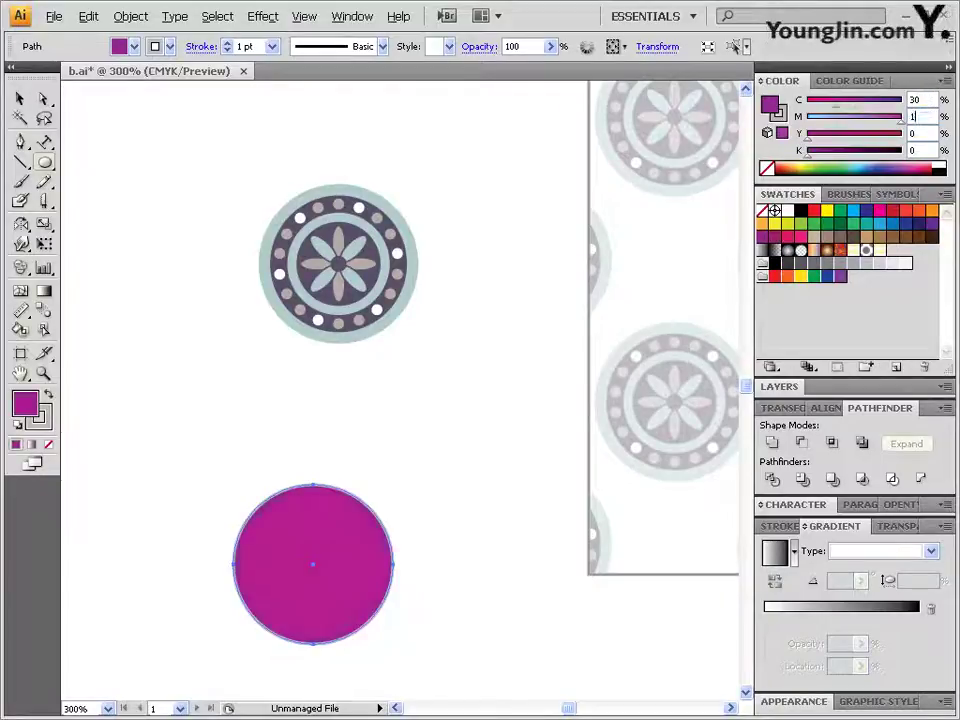
text(0)
key(Tab)
text(20)
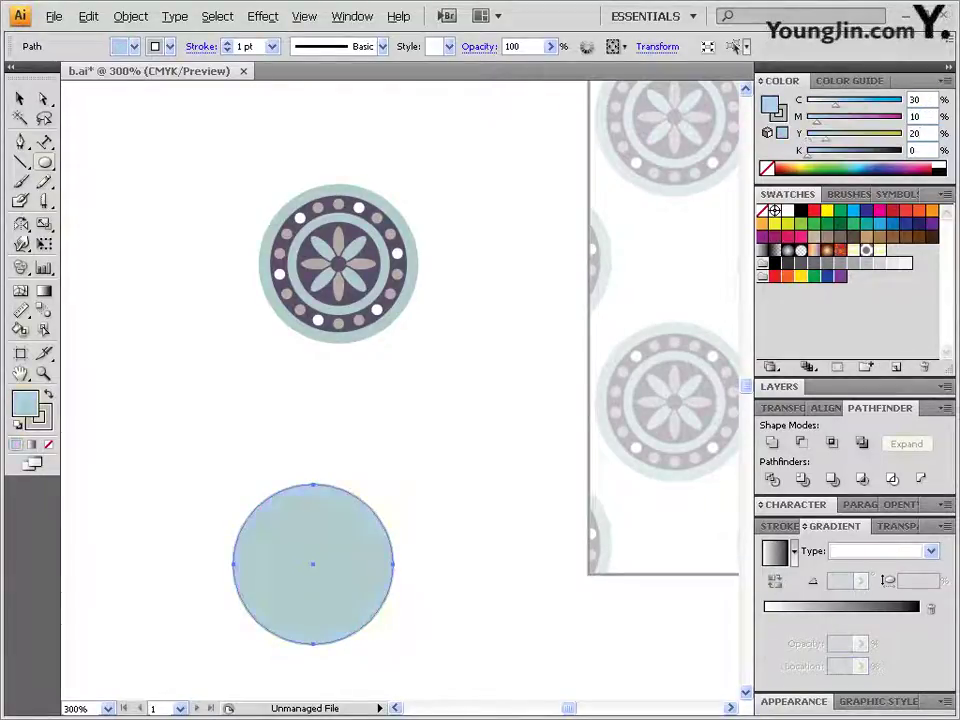
Remove the circle's stroke, keep the fill as the active colour, and deselect the circle
click(46, 424)
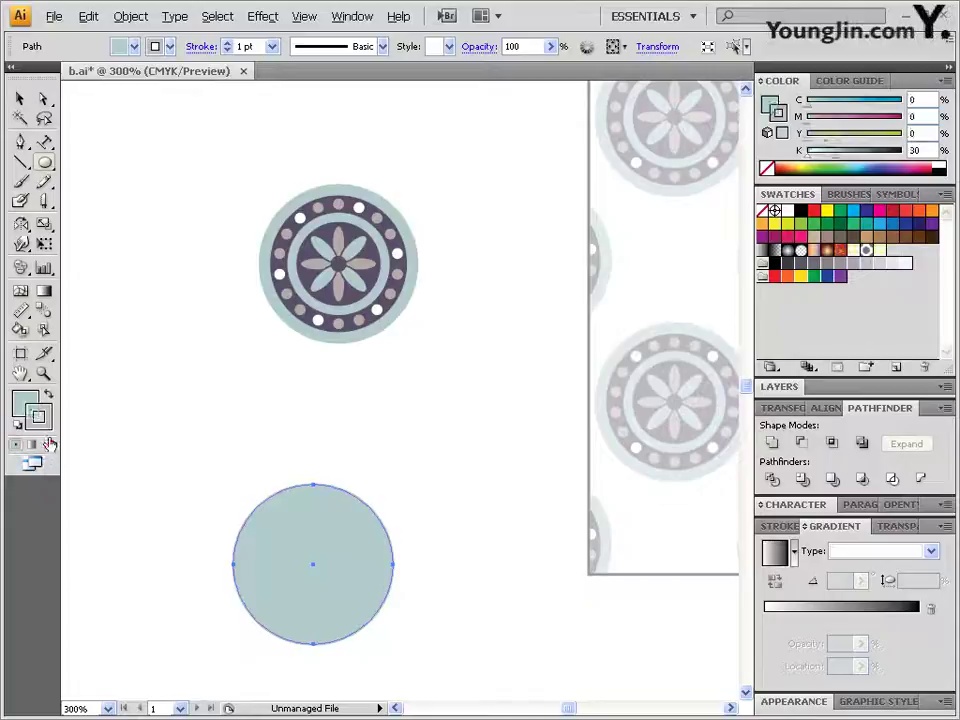
click(49, 444)
click(27, 398)
click(20, 98)
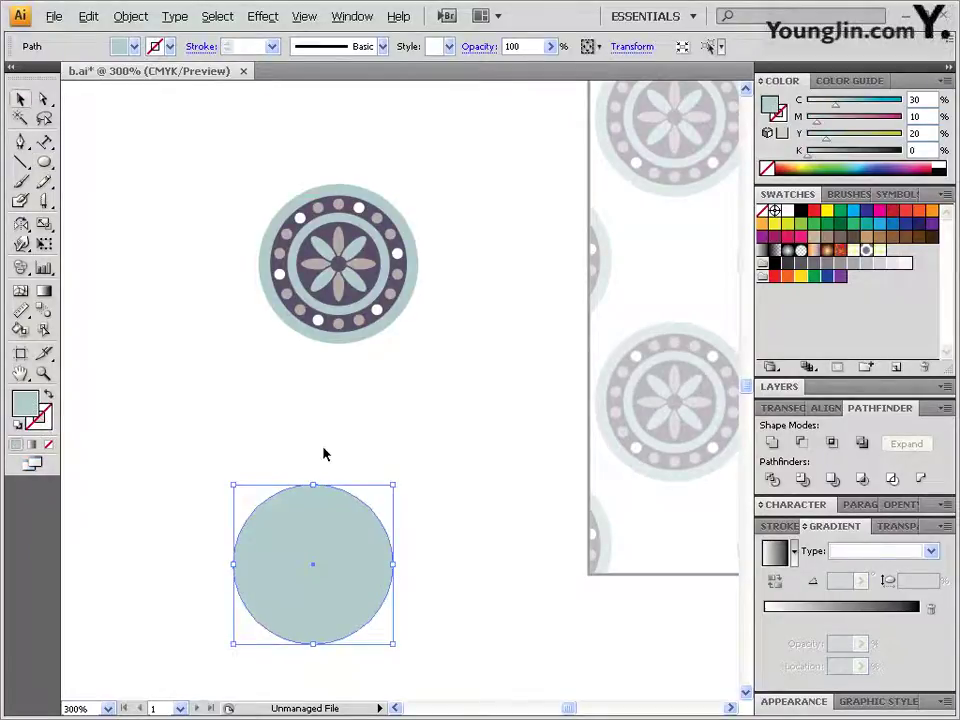
click(418, 370)
Make a concentric copy of the blue-green circle scaled uniformly to 75%
drag(426, 557, 411, 431)
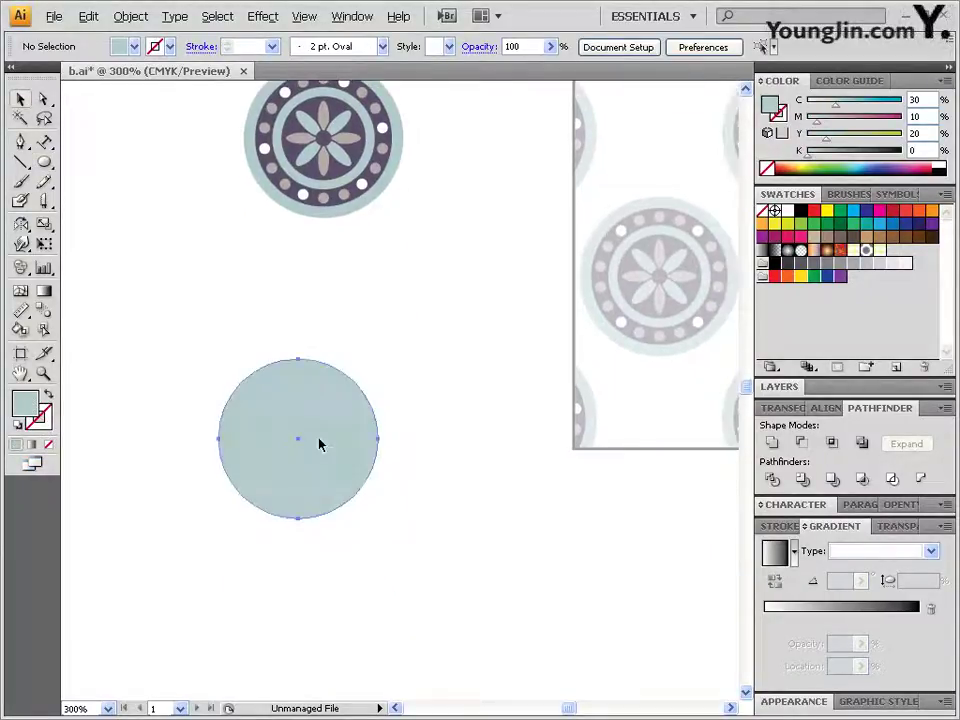
click(319, 443)
double_click(44, 224)
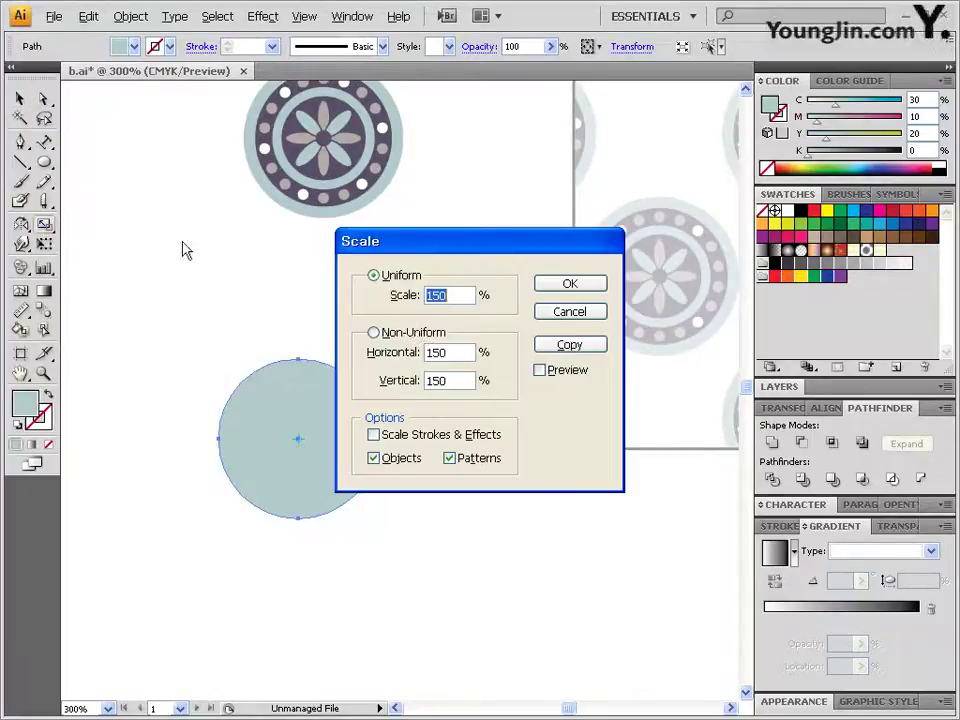
text(75)
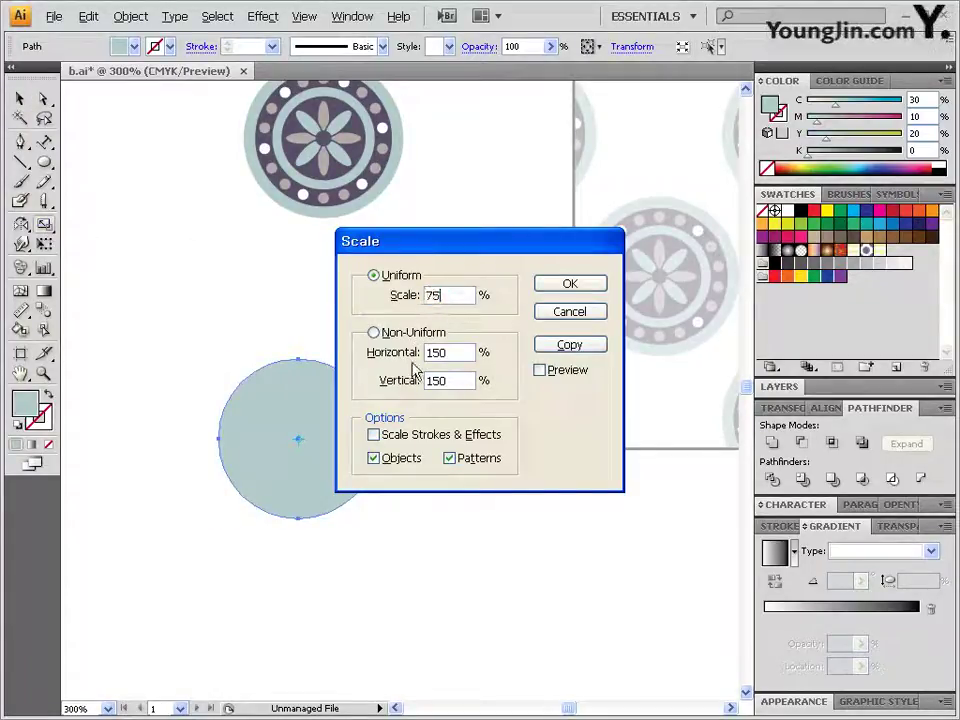
click(574, 346)
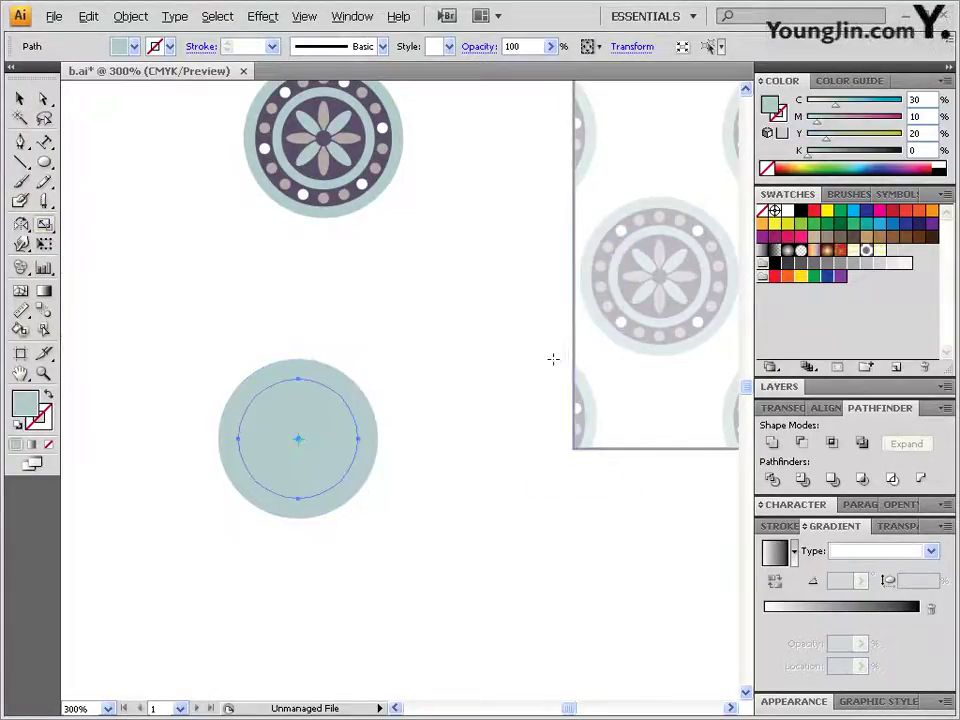
Give the smaller circle no fill and a dark purple stroke of C 70, M 70, Y 40, K 20
click(47, 397)
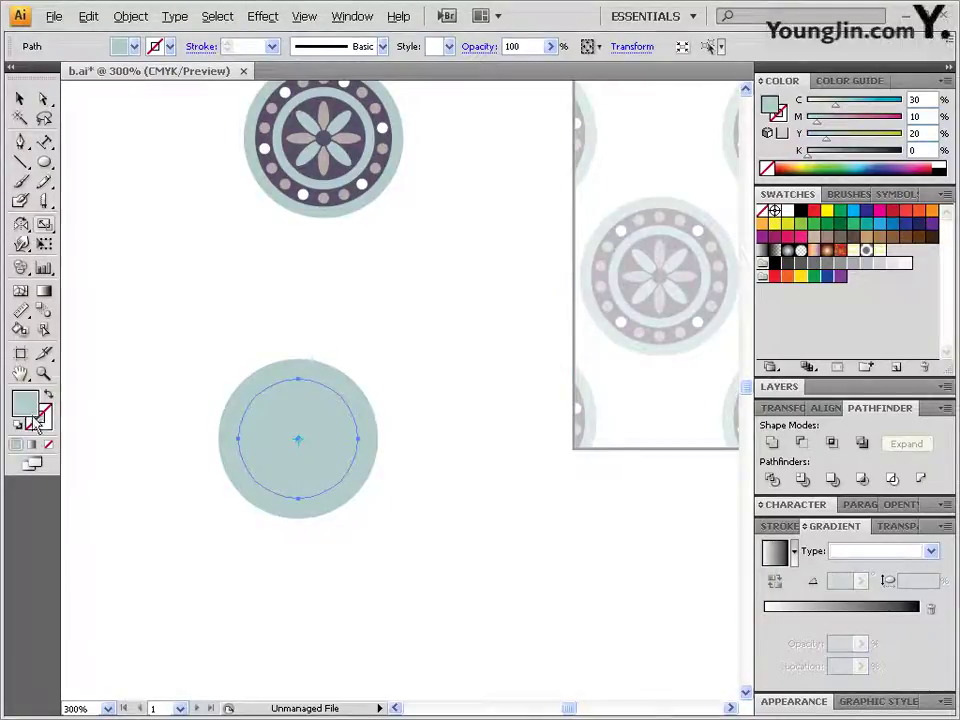
click(44, 426)
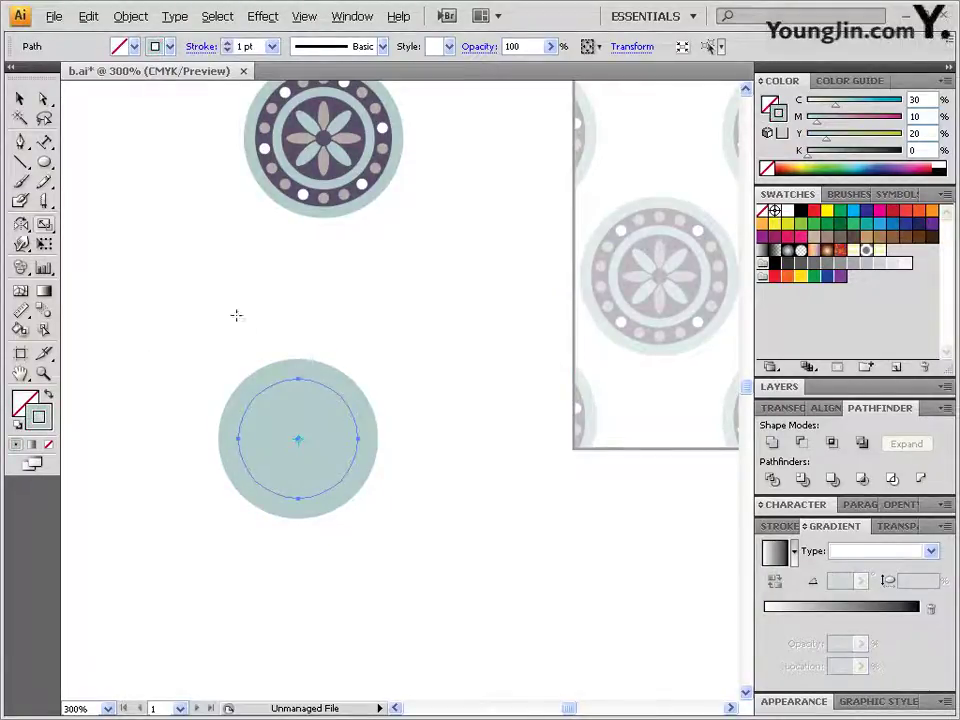
drag(921, 100, 794, 115)
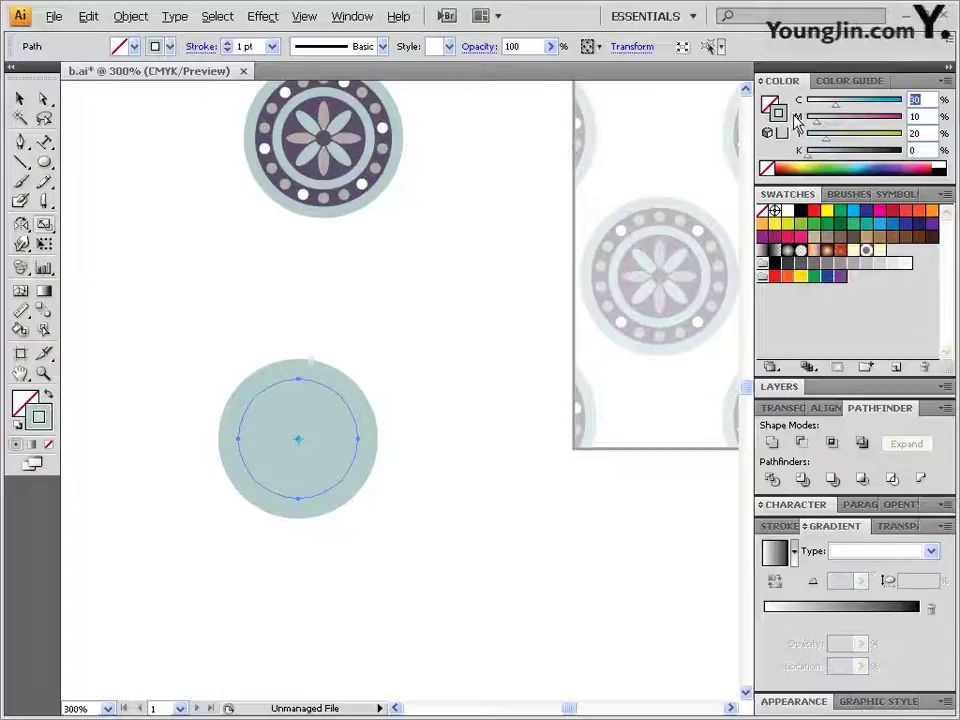
text(70)
key(Tab)
text(70)
key(Tab)
text(4)
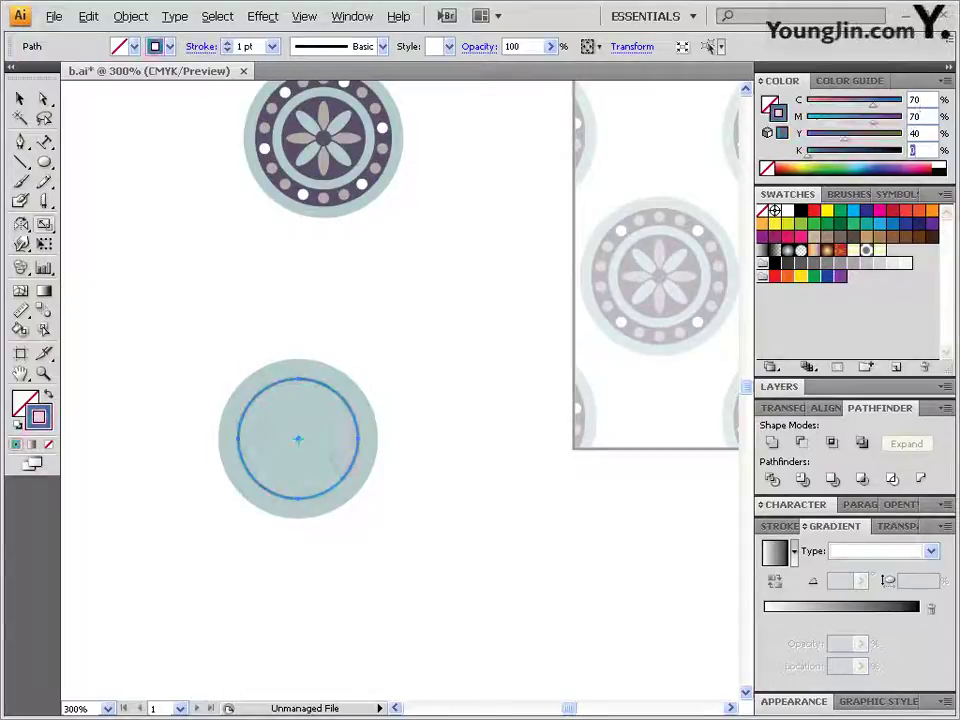
key(Return)
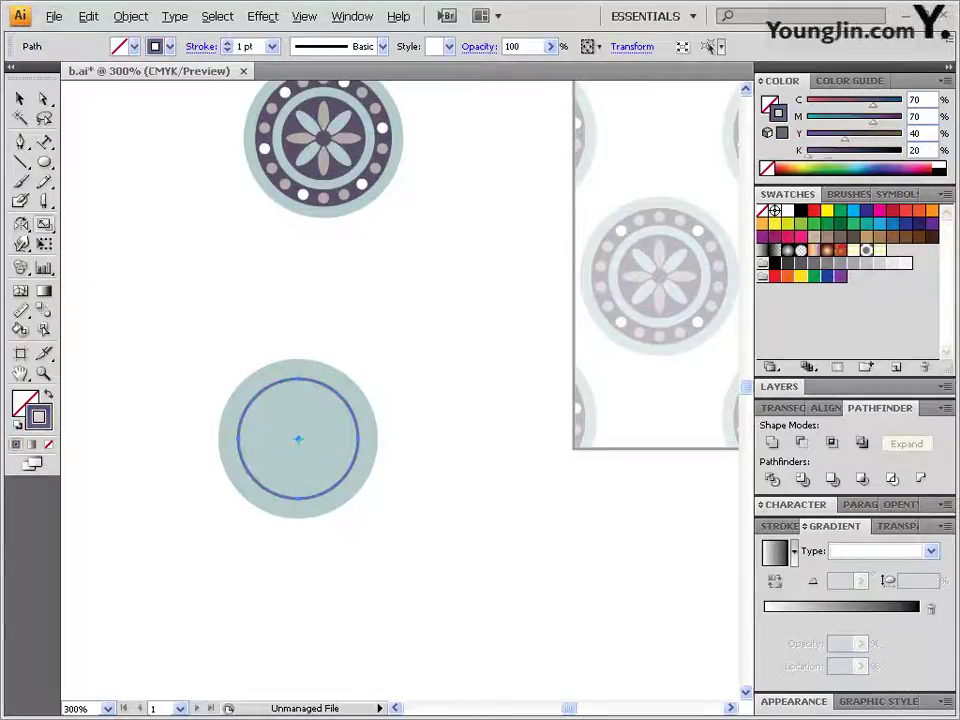
Set the inner circle's stroke weight to 6 pt
click(781, 526)
click(881, 591)
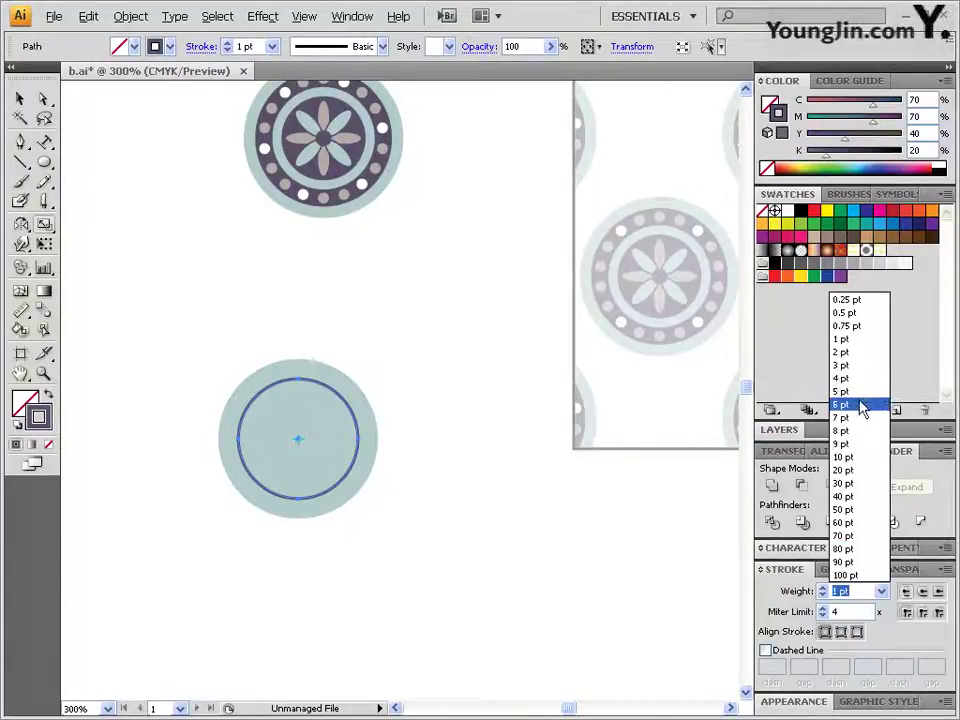
click(843, 404)
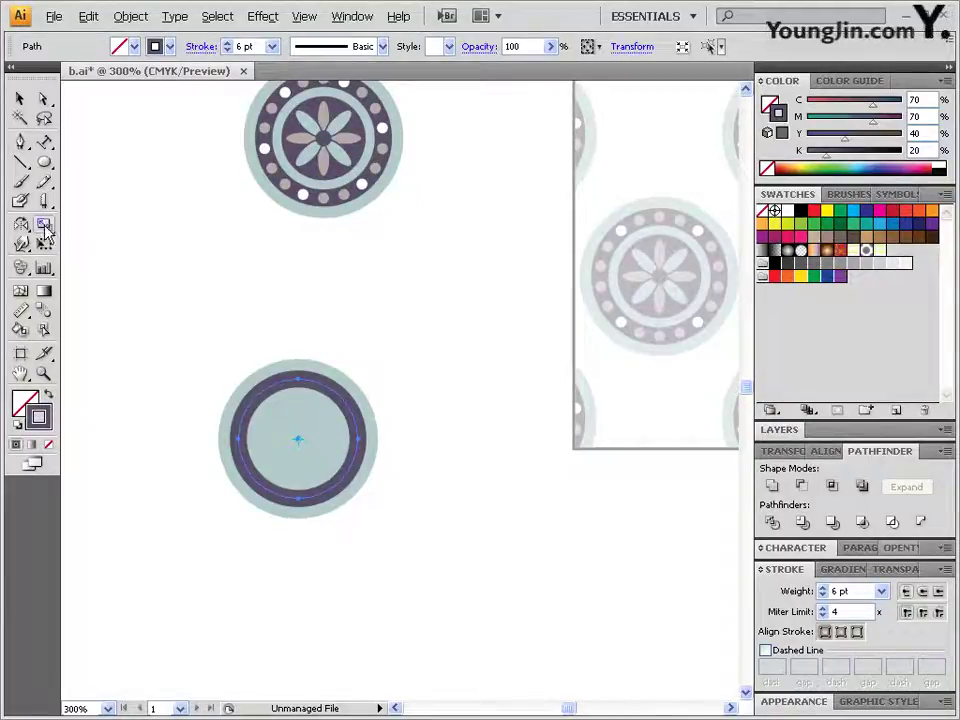
Make a concentric copy of the purple ring scaled to 70% and swap its stroke colour into the fill
double_click(44, 228)
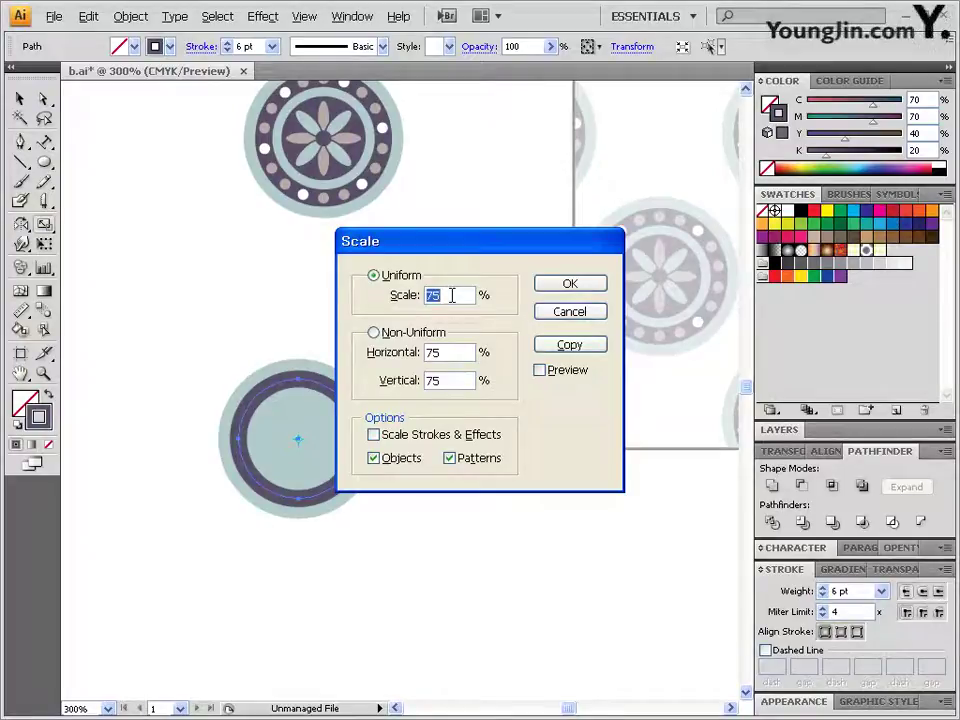
text(7)
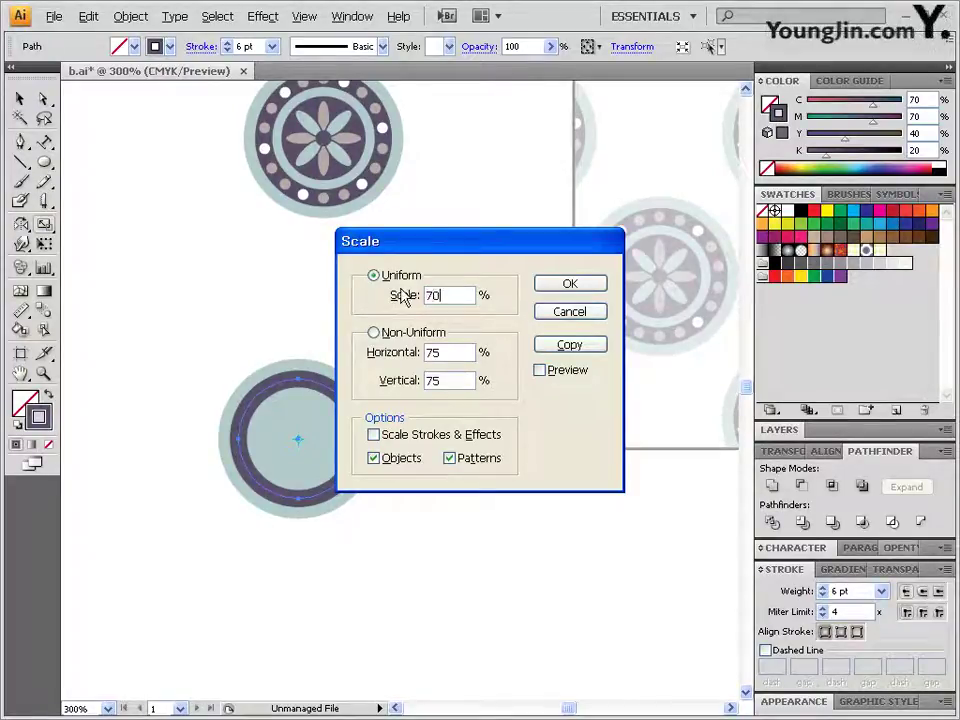
click(572, 348)
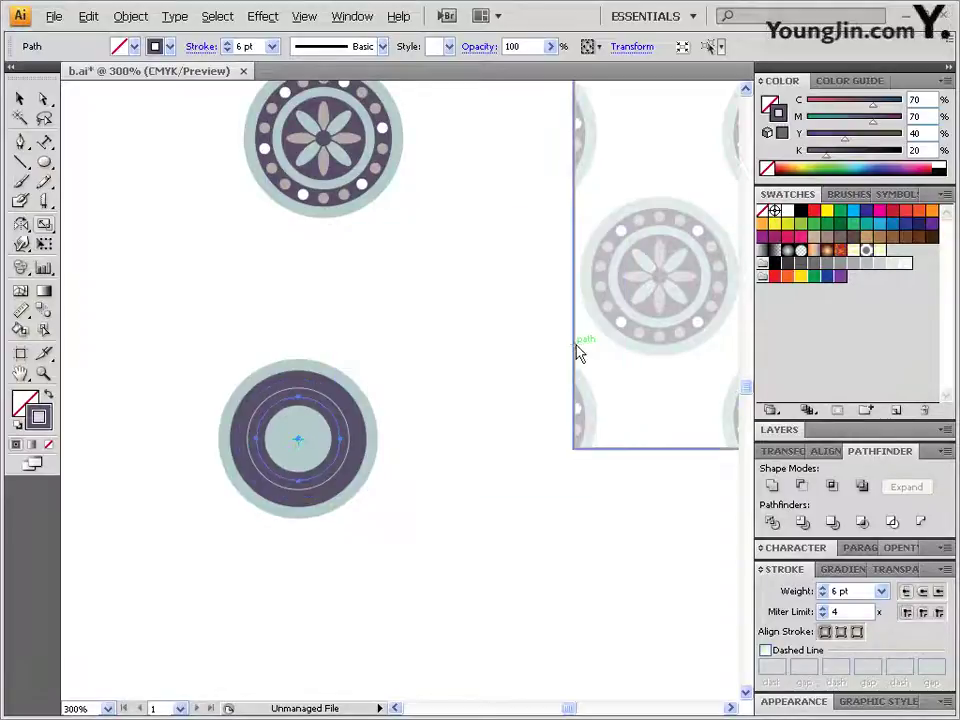
click(46, 396)
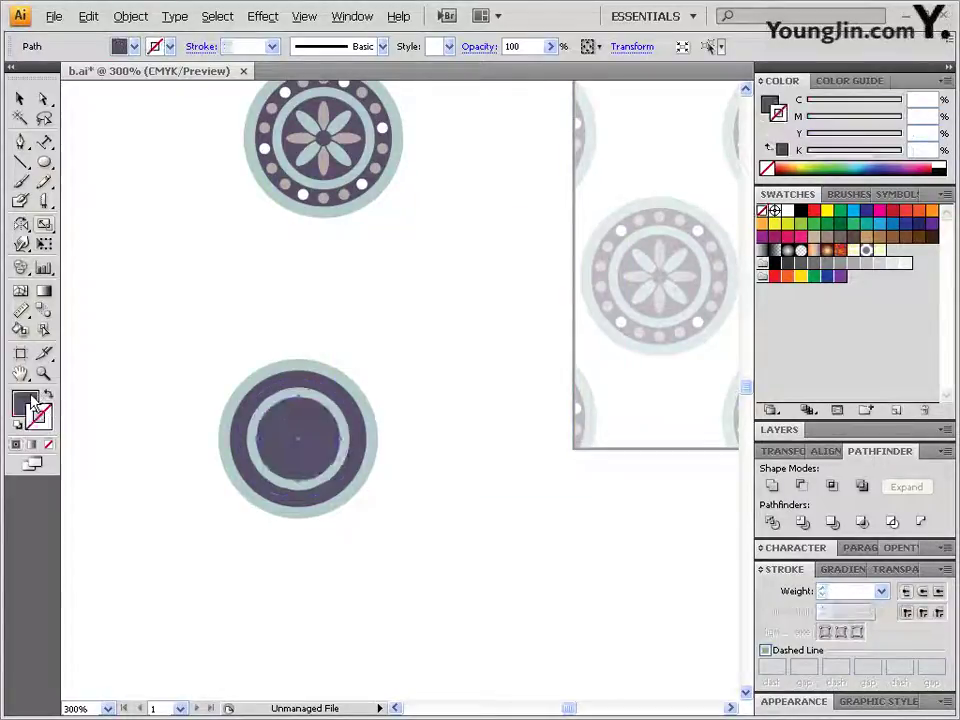
Convert the 6 pt purple ring's stroke into an outlined shape and deselect it
shift+click(317, 362)
key(a)
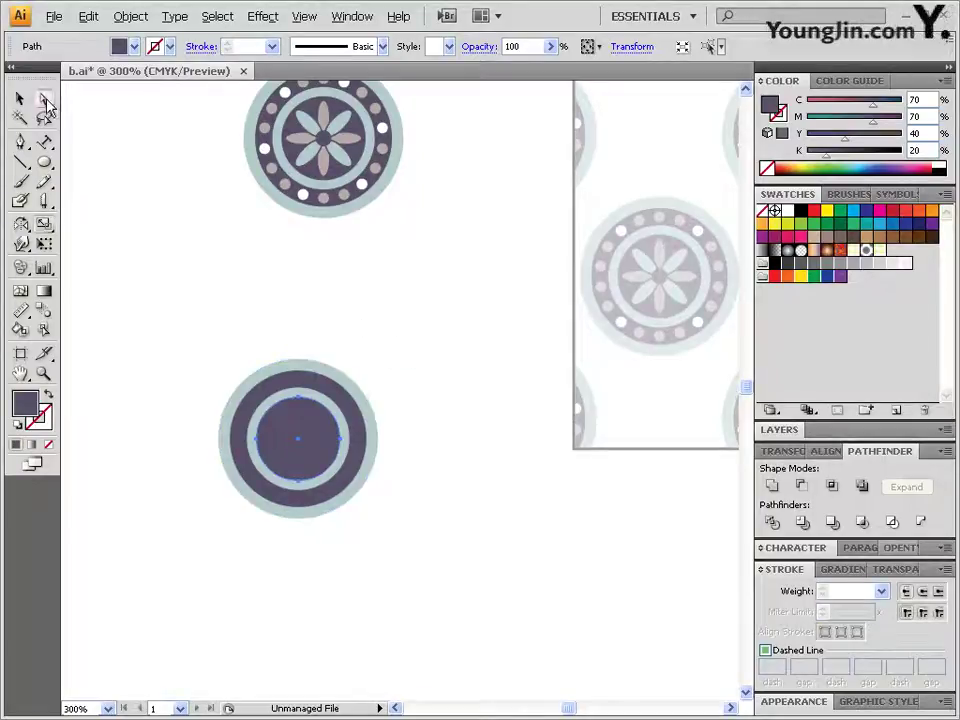
click(336, 400)
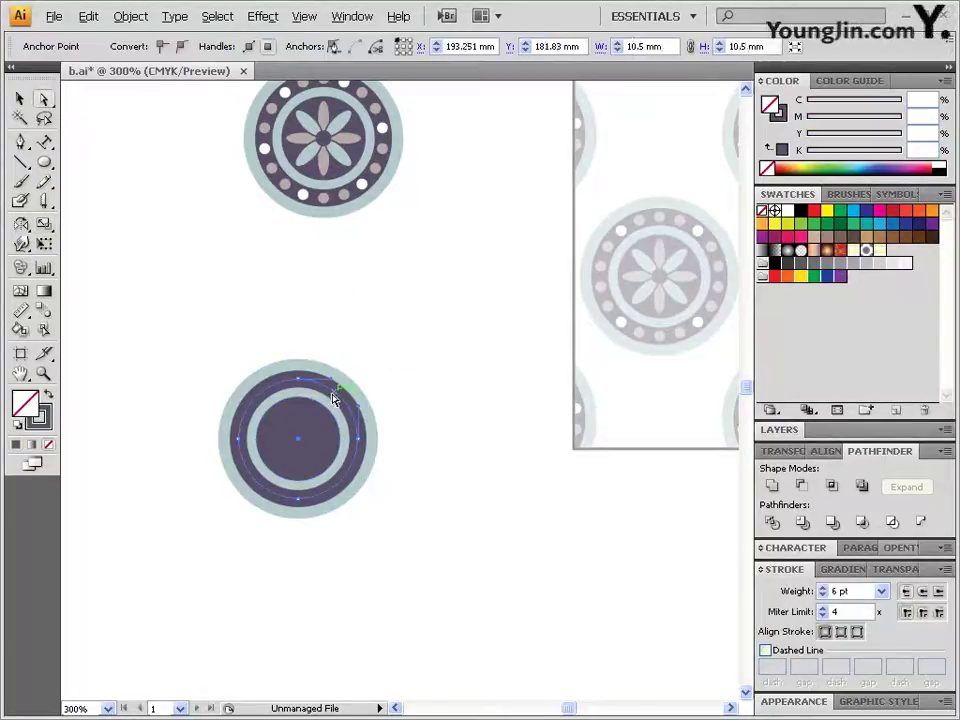
click(130, 16)
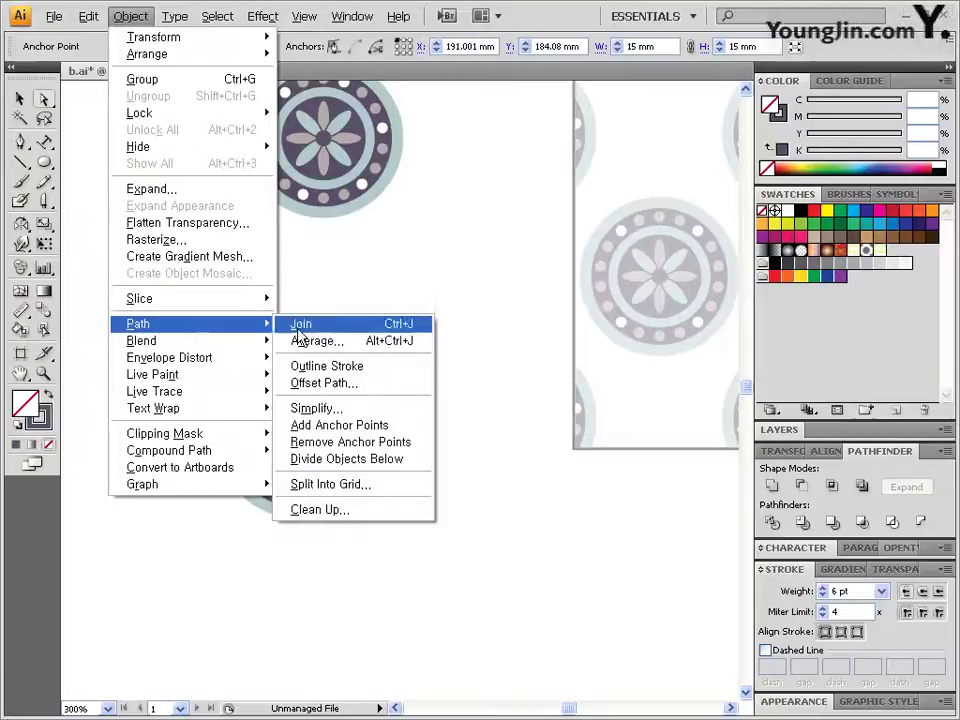
click(355, 368)
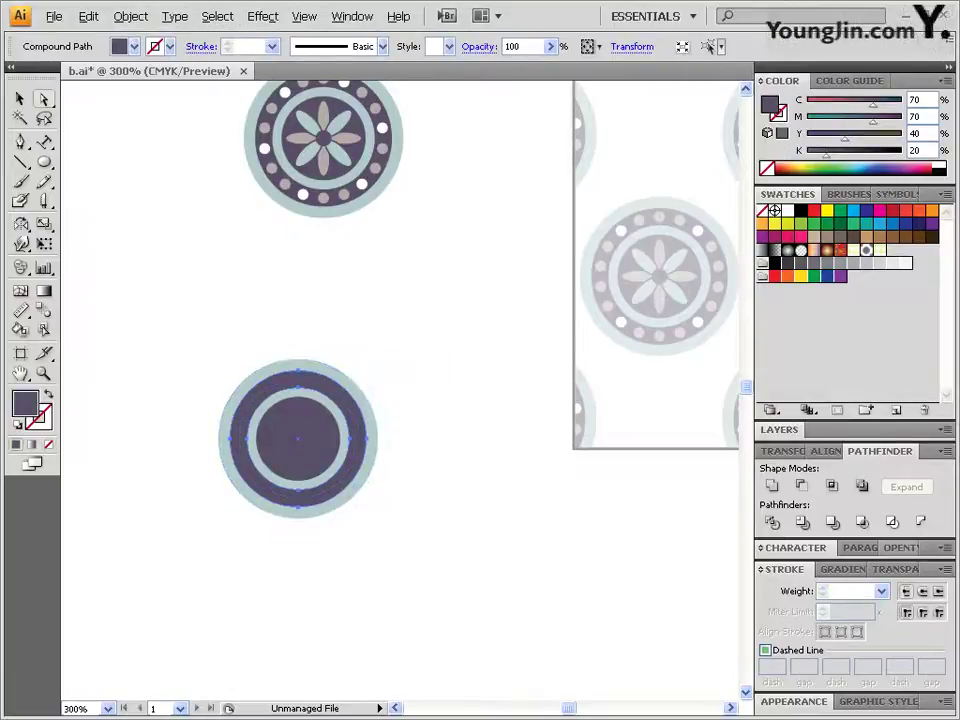
click(433, 437)
Draw a small circle inside the purple ring's band, vertically above the motif's centre
drag(180, 321, 450, 523)
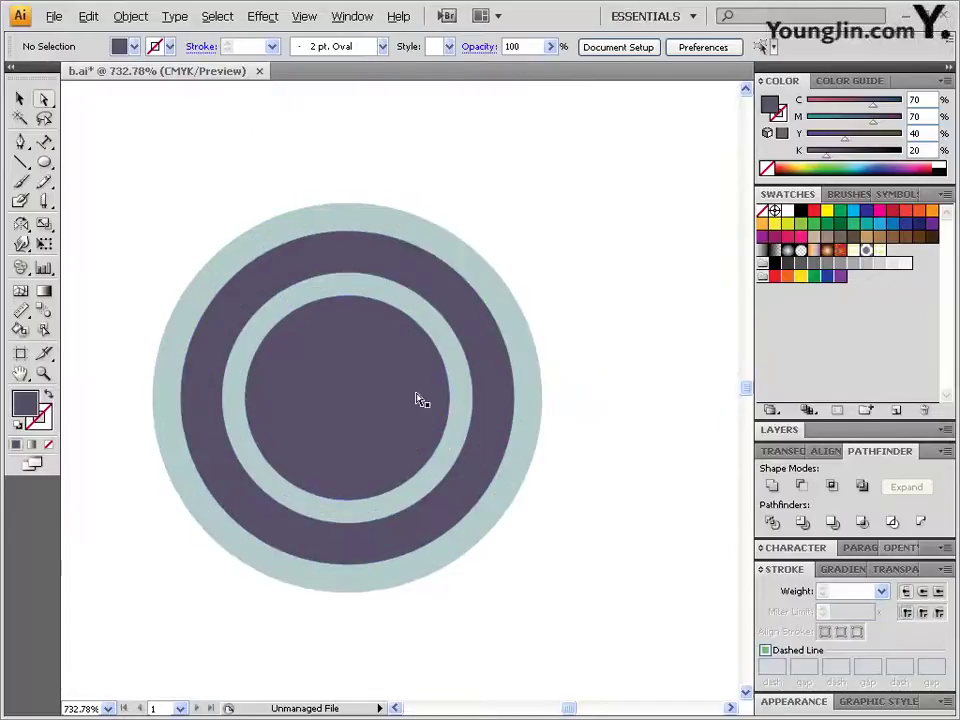
click(43, 163)
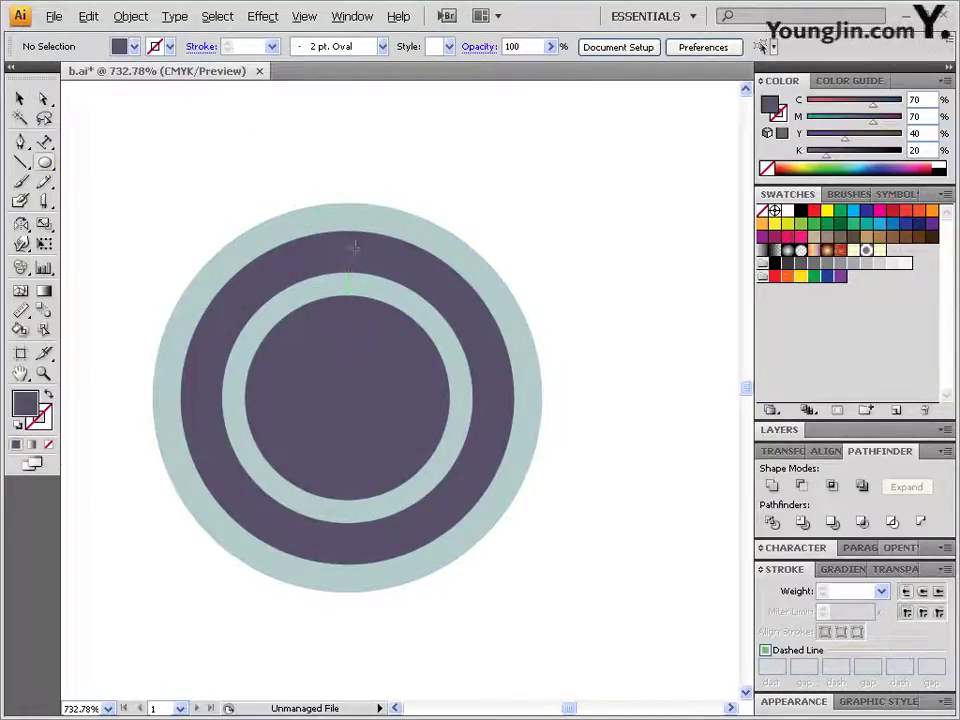
drag(347, 254, 357, 248)
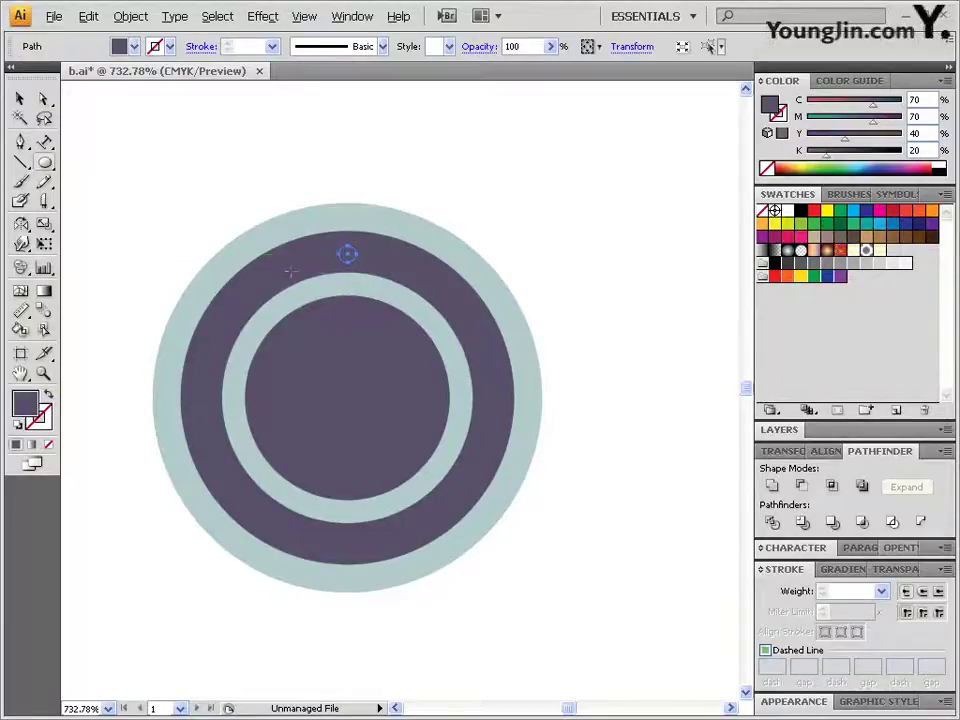
key(ctrl+z)
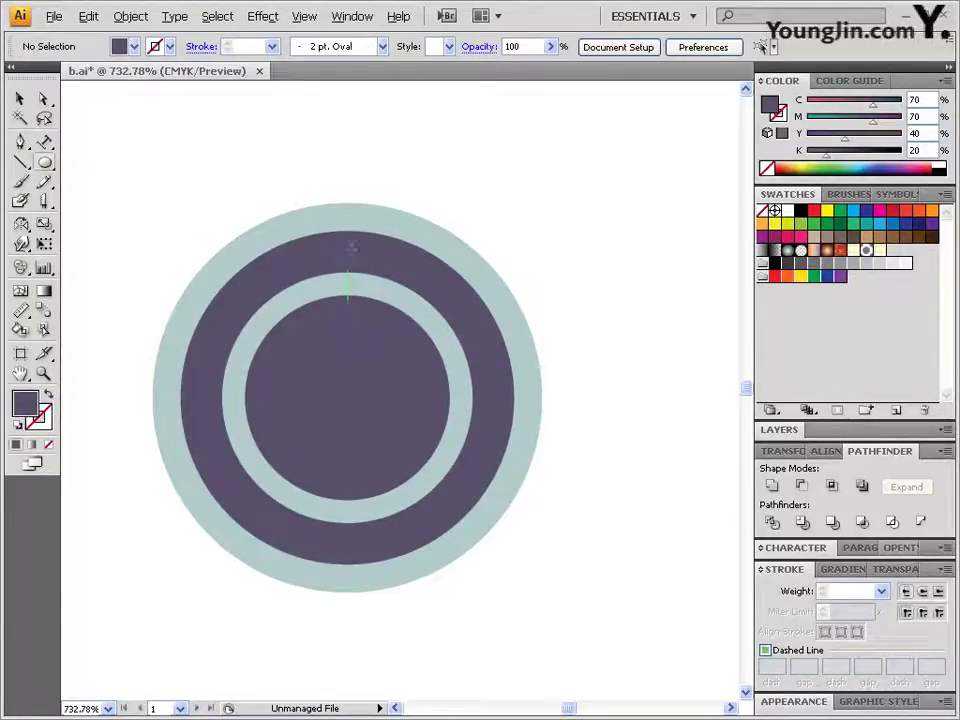
drag(347, 251, 361, 238)
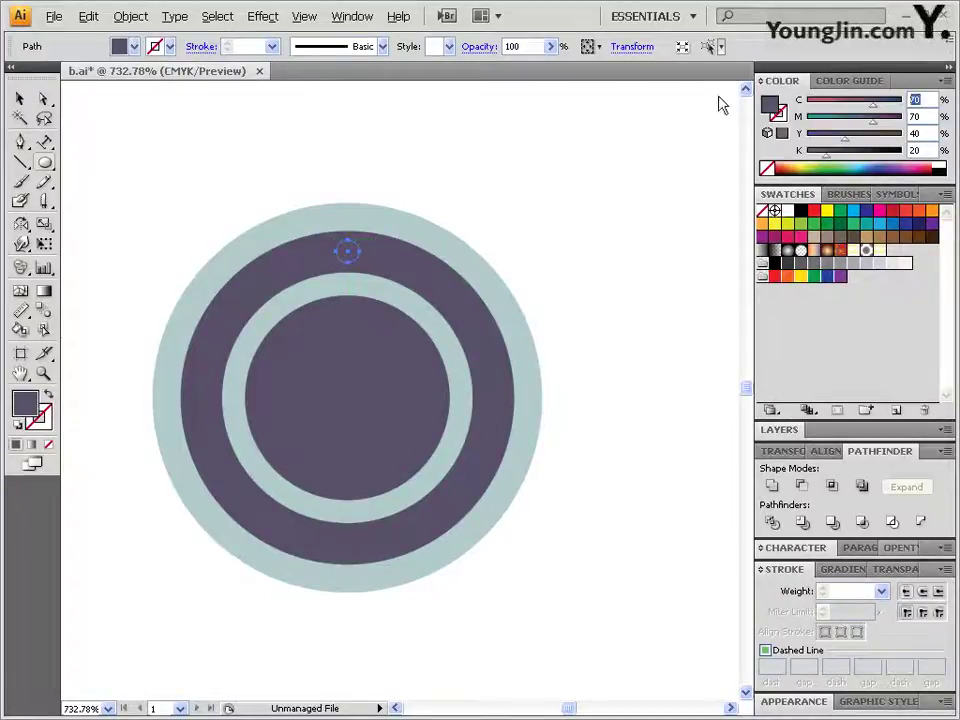
Fill the small circle with a greyish beige of C 30, M 30, Y 30, K 0
text(30)
key(Tab)
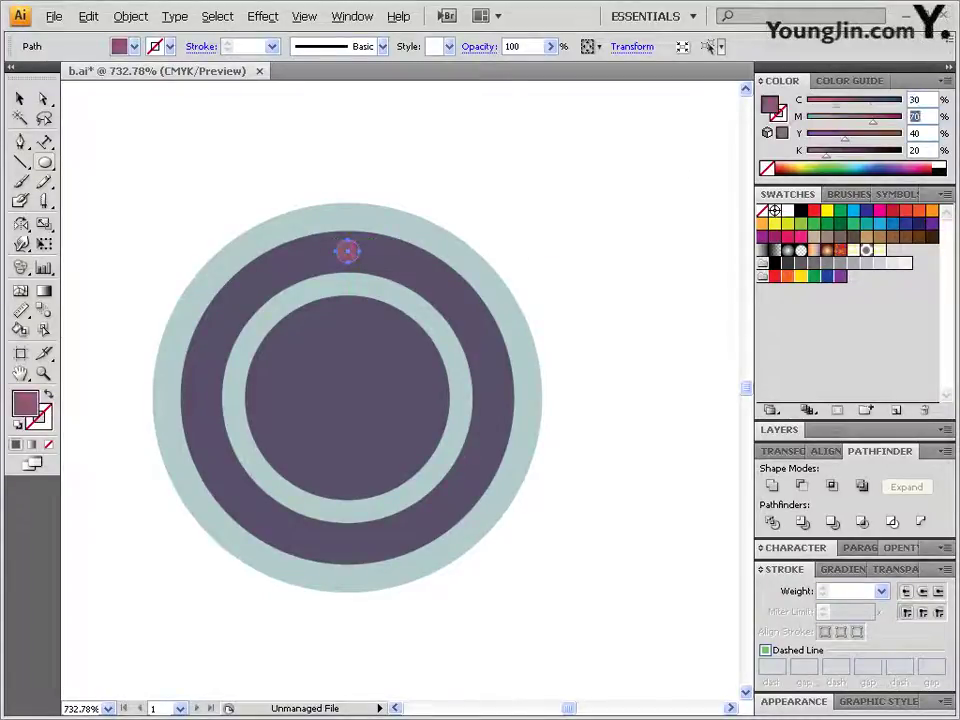
text(30)
key(Tab)
text(30)
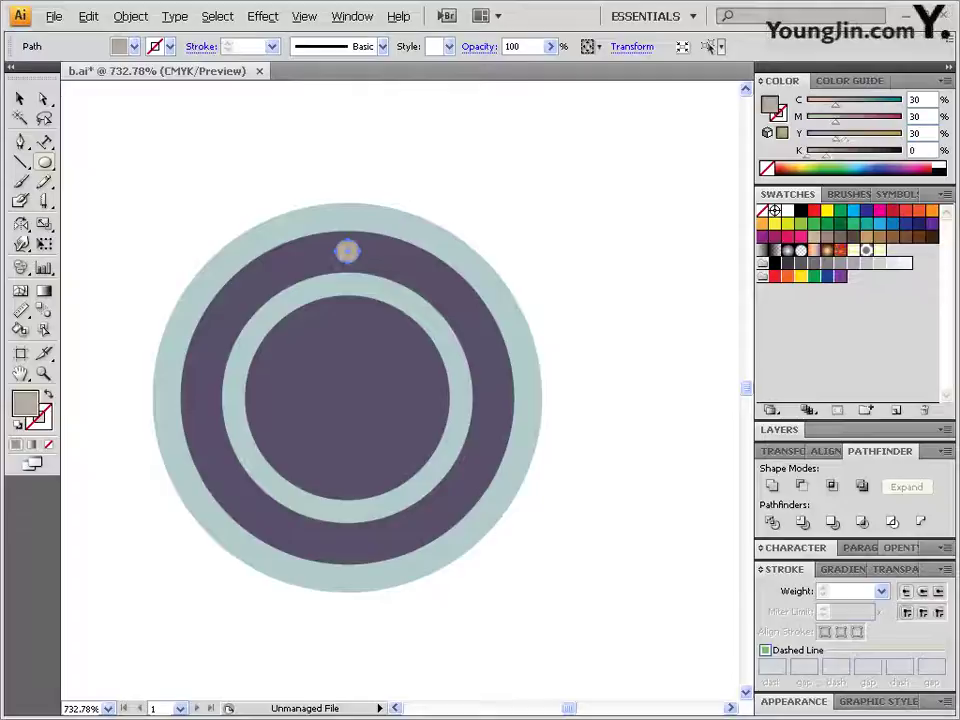
Make a copy of the small dot rotated 20° about the centre of the concentric circles
click(20, 98)
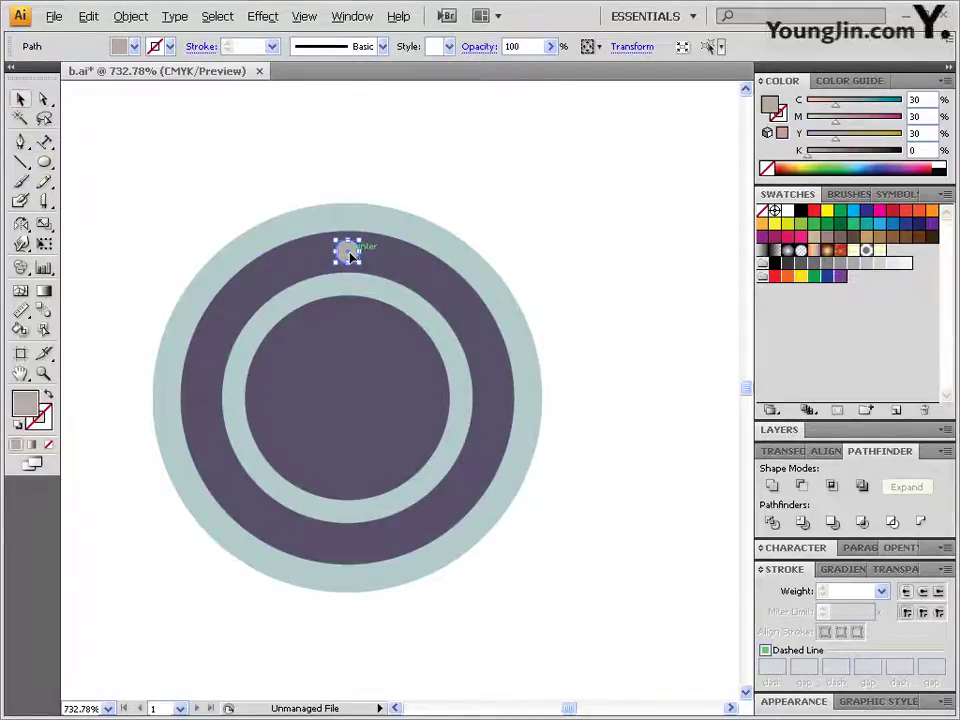
mouse_move(21, 224)
mouse_down()
mouse_move(71, 240)
mouse_move(82, 228)
mouse_up()
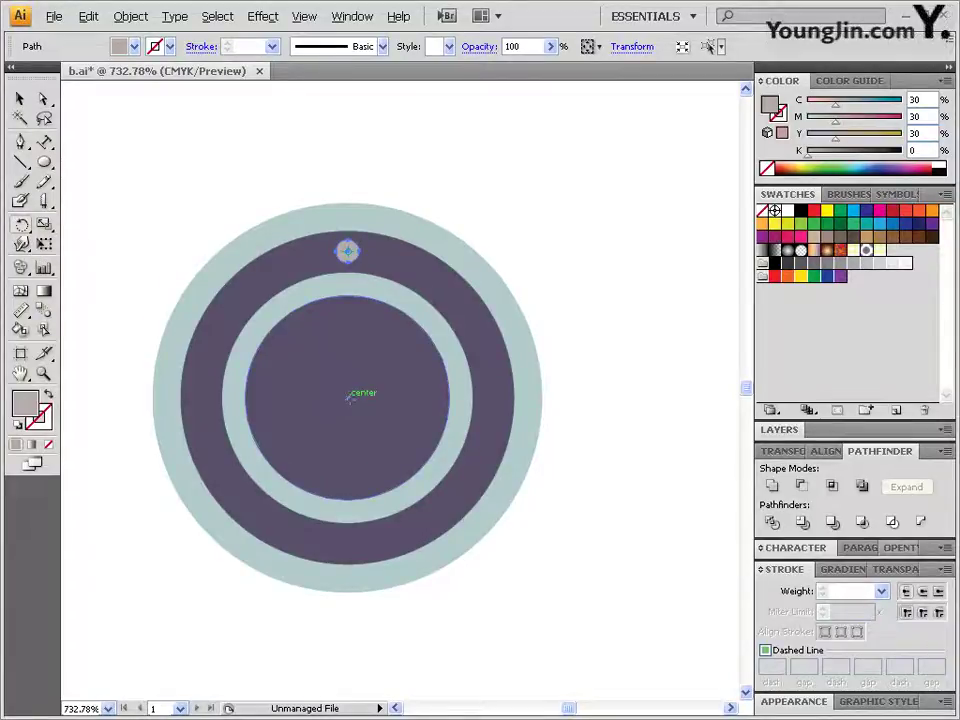
alt+click(349, 397)
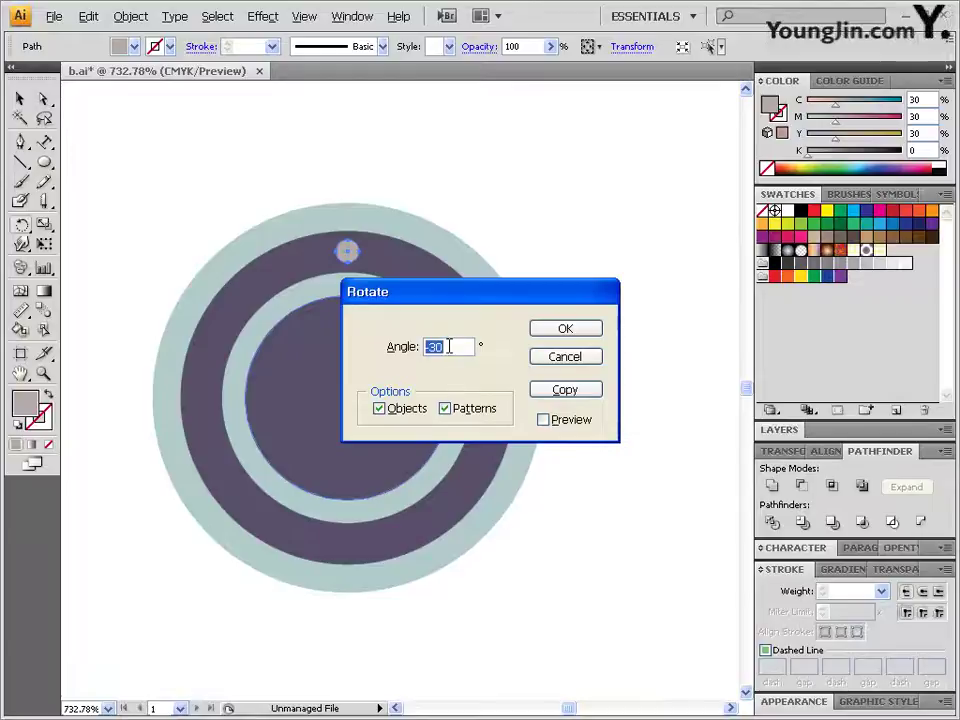
text(20)
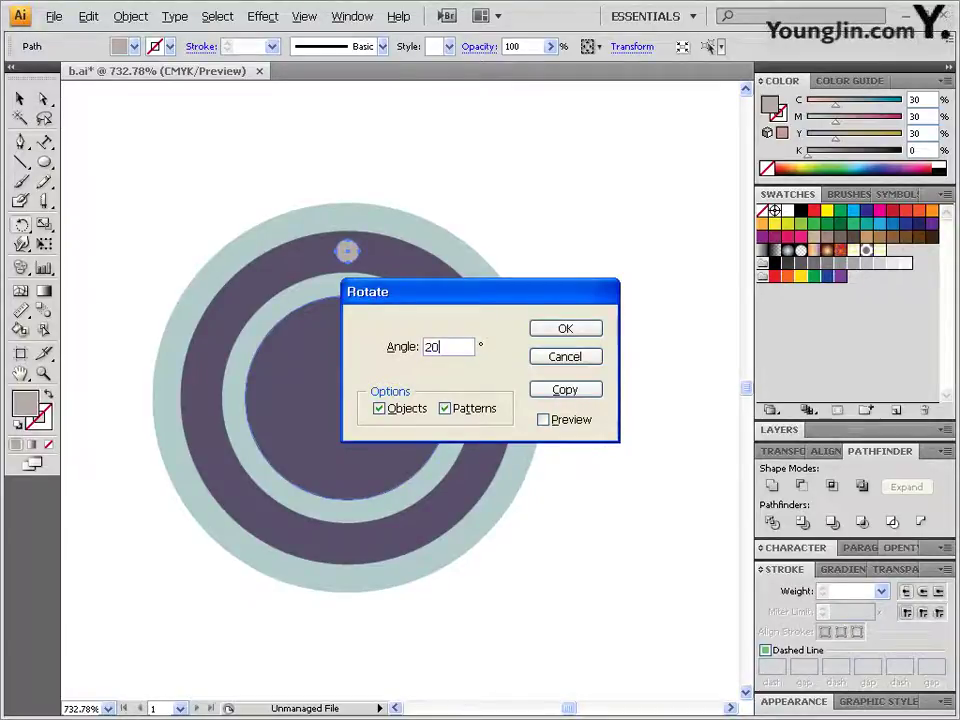
click(592, 393)
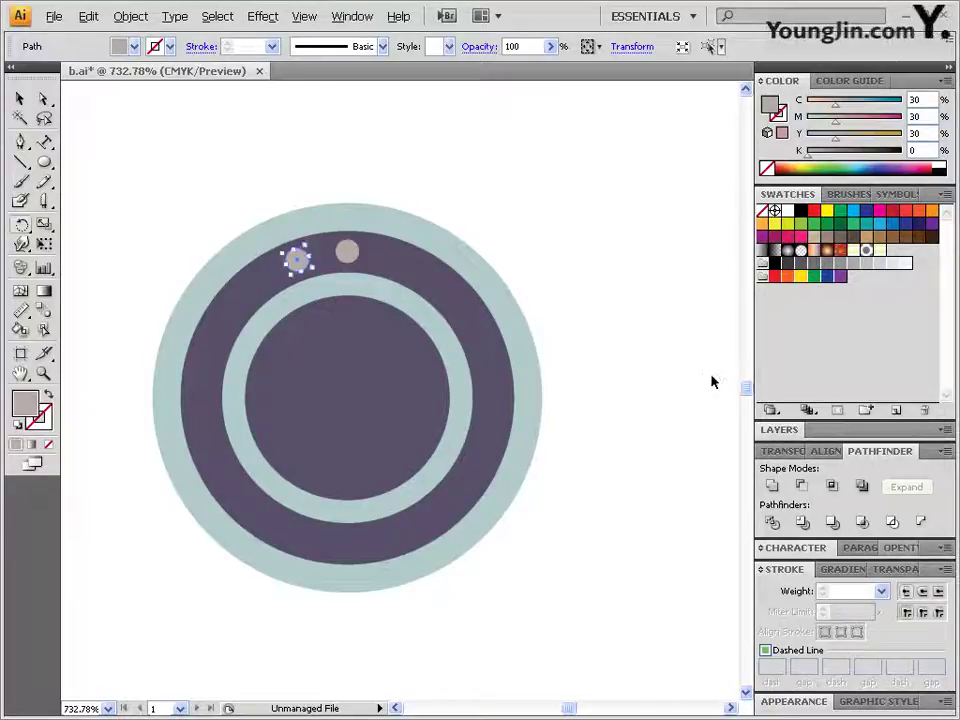
Repeat the rotated copy of the dot until 18 evenly spaced dots run around the purple ring
key(ctrl+d)
key(ctrl+d)
key(ctrl+d)
key(ctrl+d)
key(ctrl+d)
key(ctrl+d)
key(ctrl+d)
key(ctrl+d)
key(ctrl+d)
key(ctrl+d)
key(ctrl+d)
key(ctrl+d)
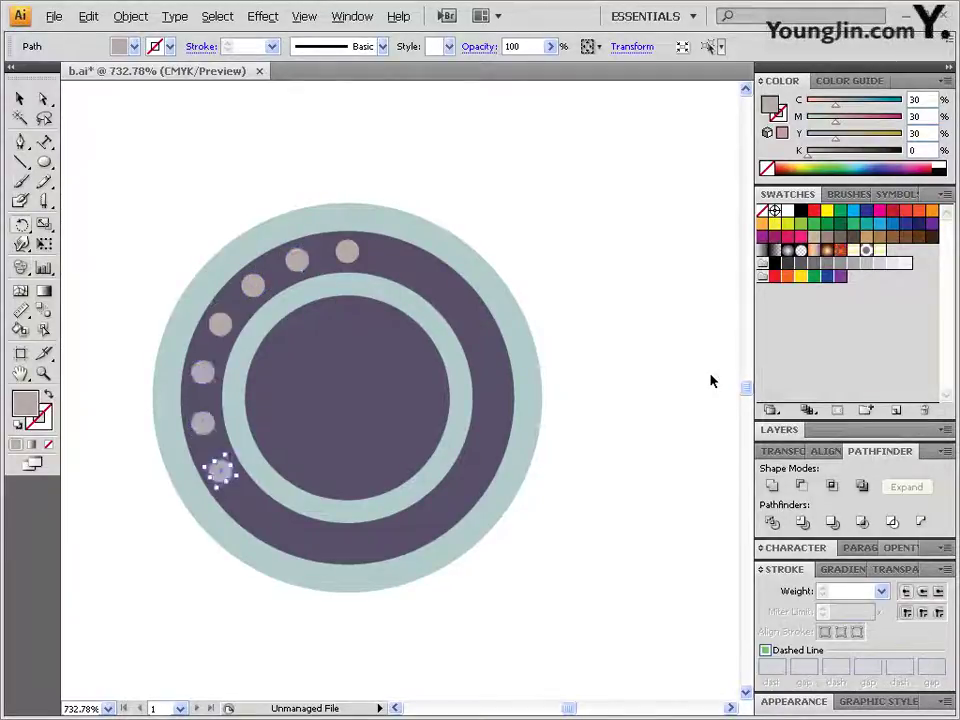
key(ctrl+d)
key(ctrl+d)
key(ctrl+d)
key(ctrl+d)
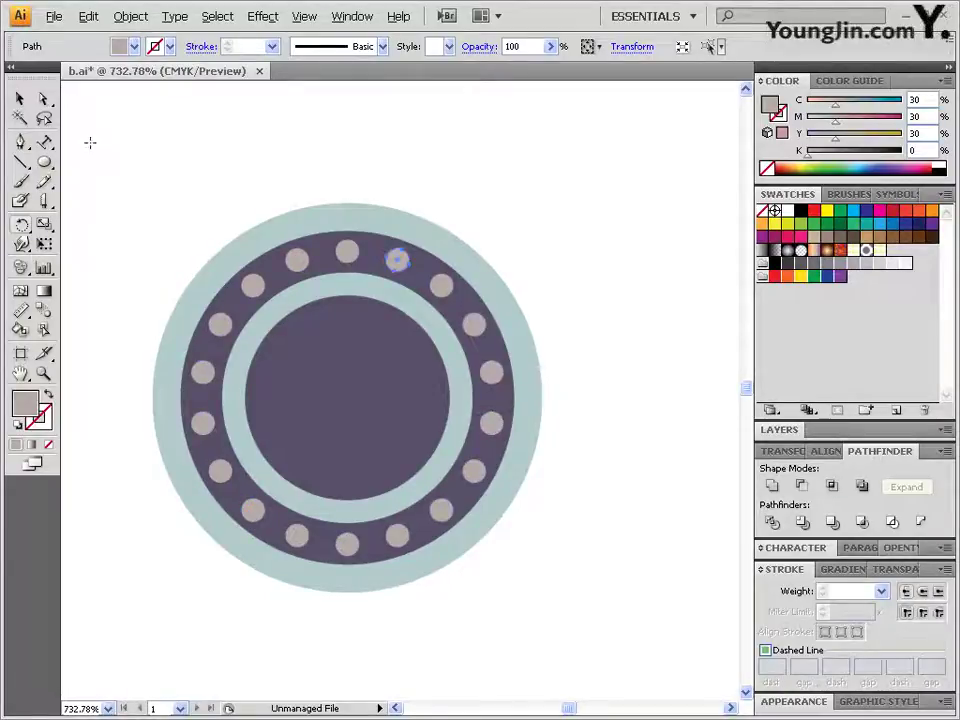
Recolour every third dot in the purple ring white, six dots in all, including the one just right of the topmost dot
drag(43, 100, 75, 120)
key(ctrl+shift+a)
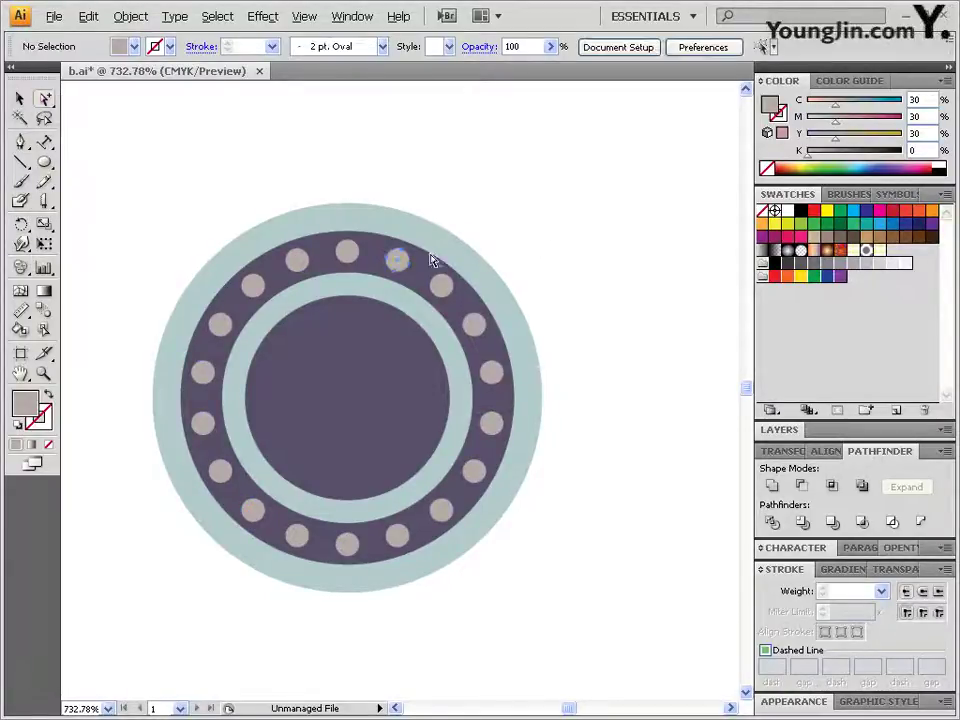
click(253, 286)
shift+click(203, 423)
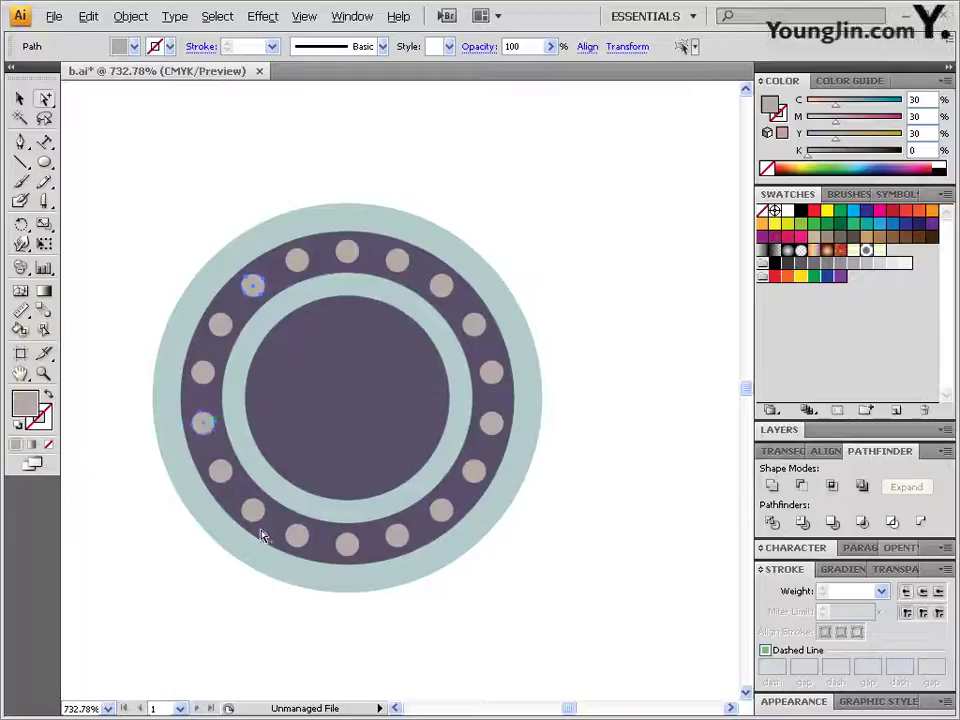
shift+click(297, 536)
shift+click(441, 513)
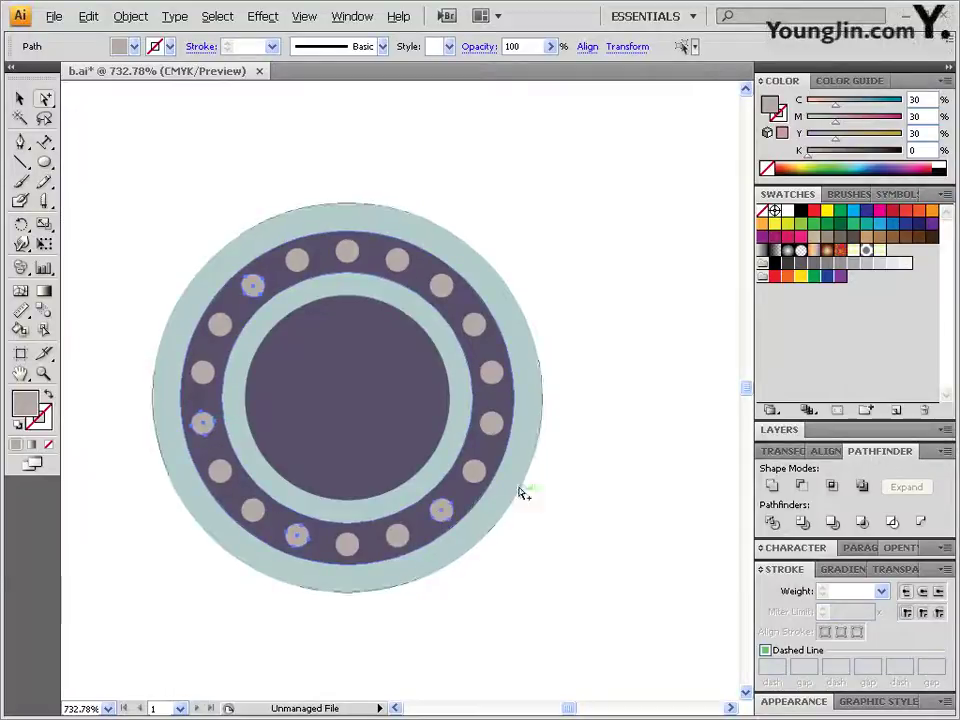
shift+click(491, 373)
shift+click(399, 262)
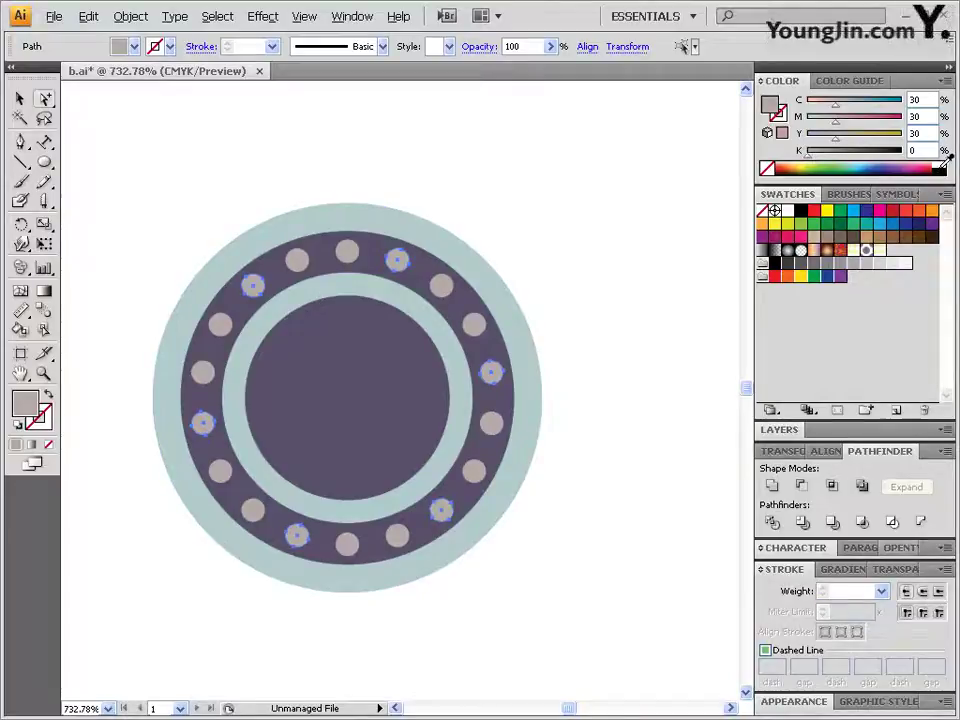
click(907, 162)
click(603, 264)
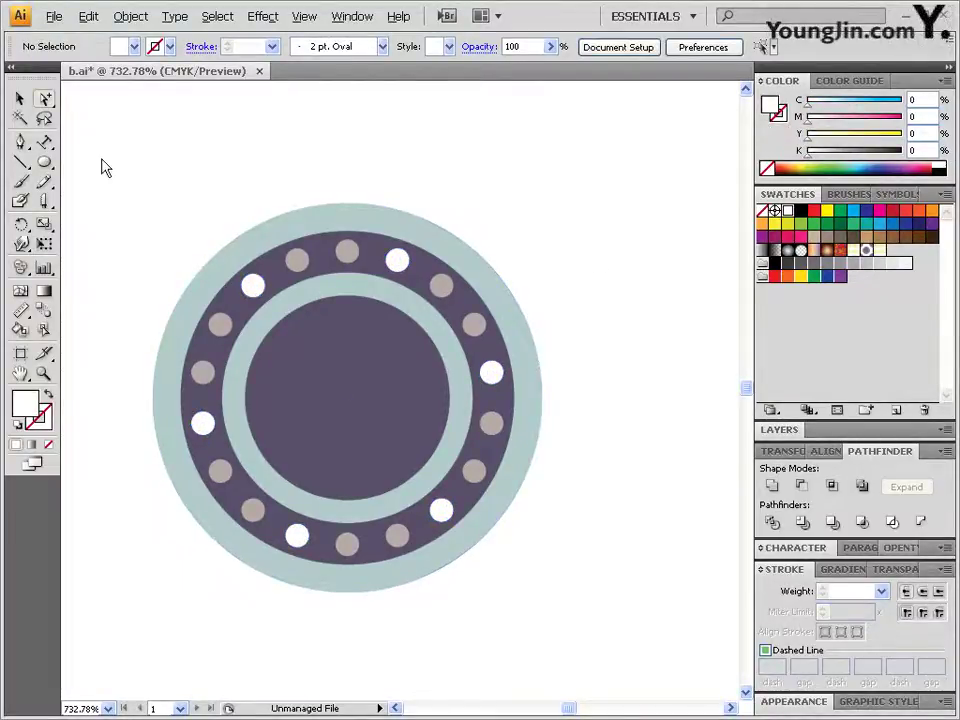
Draw a narrow vertical ellipse above the centre of the inner purple circle and fill it with C 30, M 30, Y 30, K 0
click(44, 162)
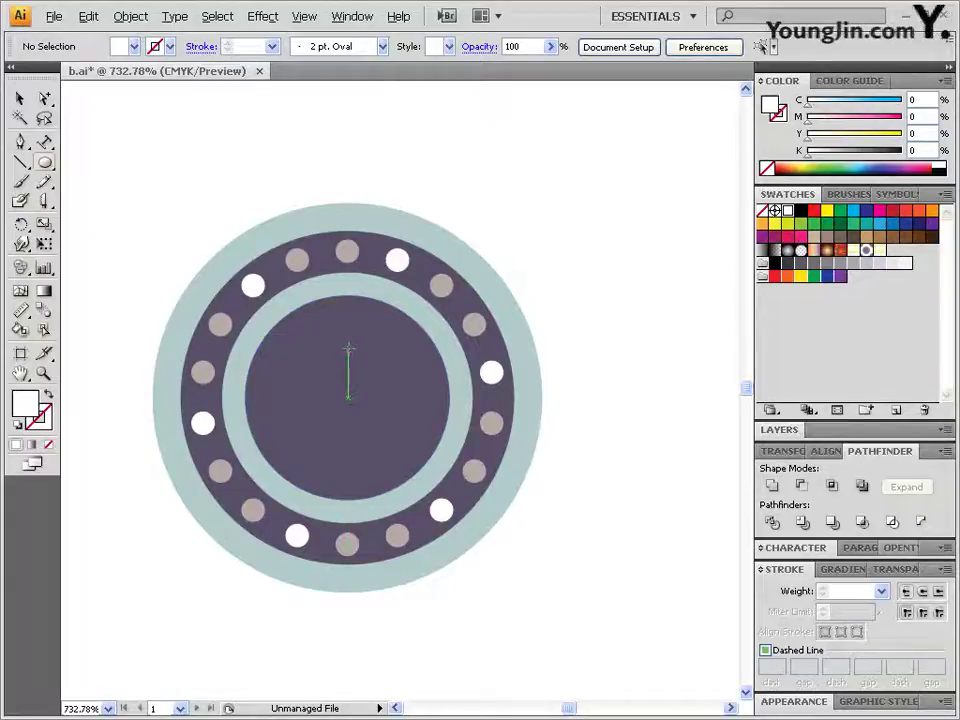
drag(336, 313, 358, 385)
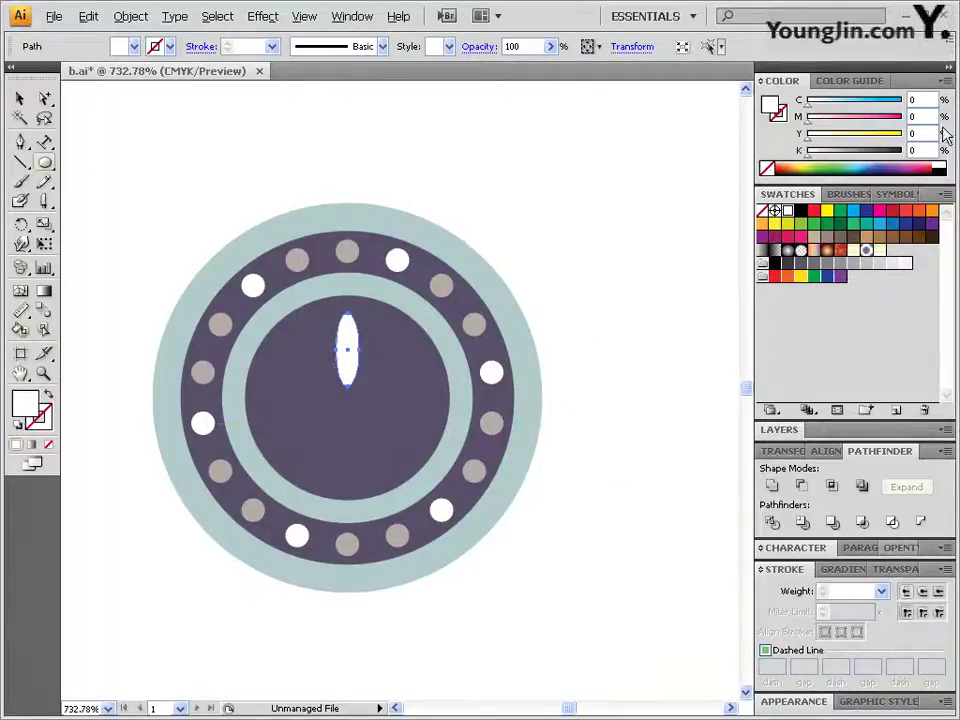
drag(928, 99, 895, 101)
text(30)
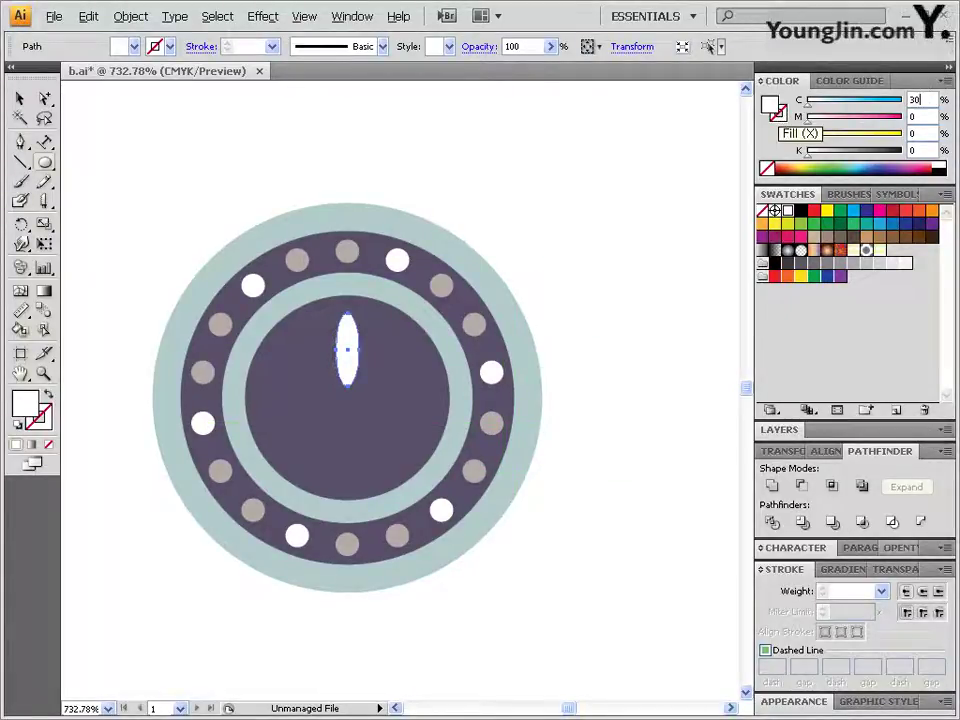
key(Tab)
text(30)
key(Tab)
text(30)
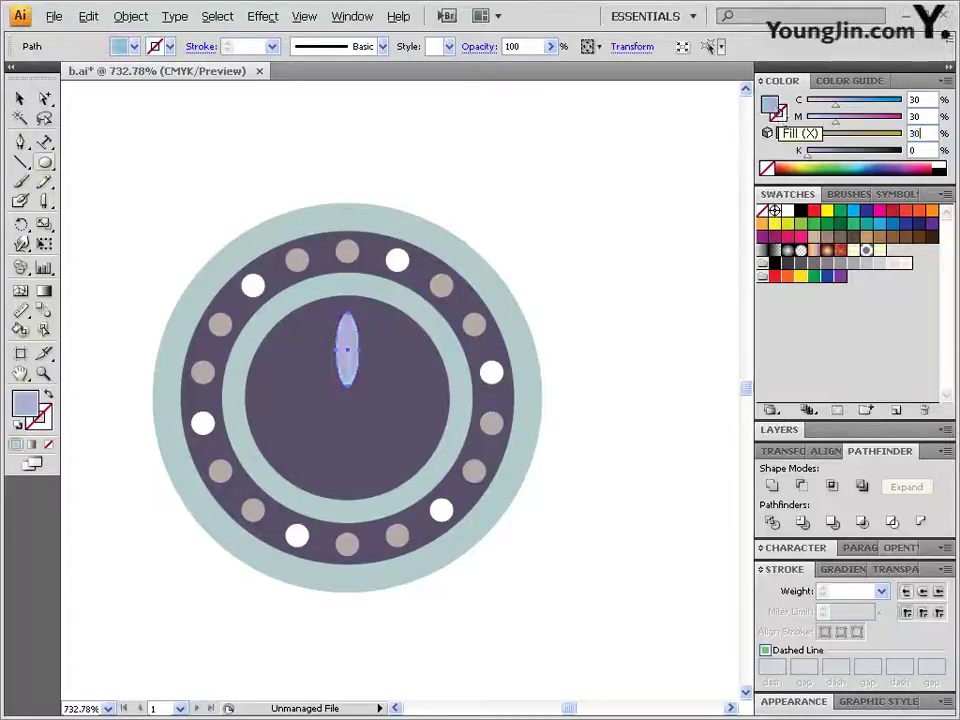
key(Return)
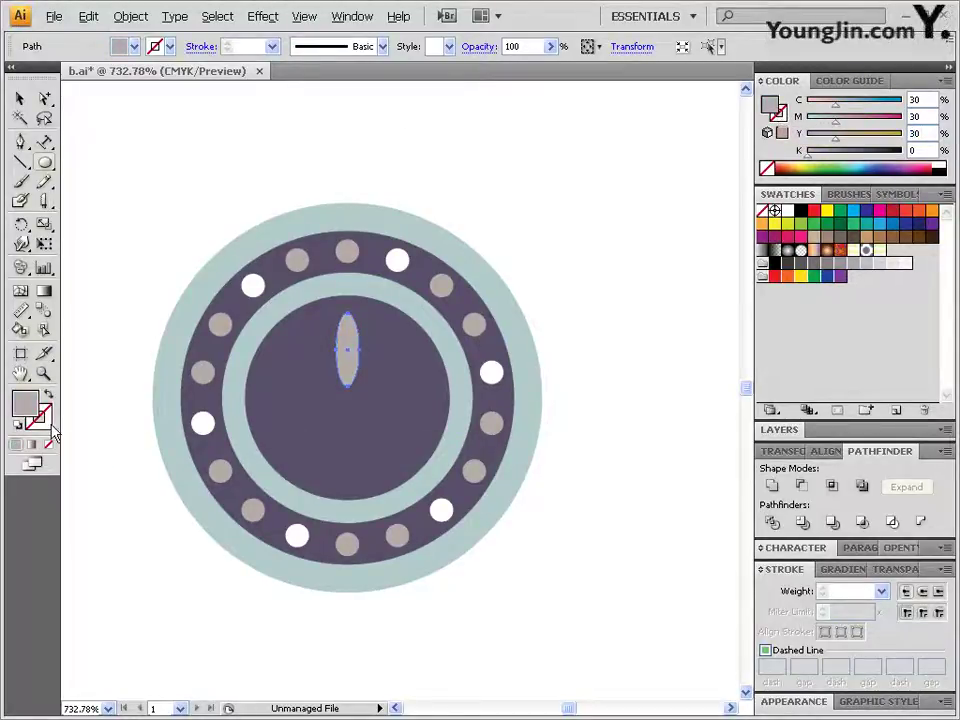
Give the ellipse petal a 1 pt purple stroke of C 70, M 70, Y 40, K 20
click(47, 425)
click(844, 167)
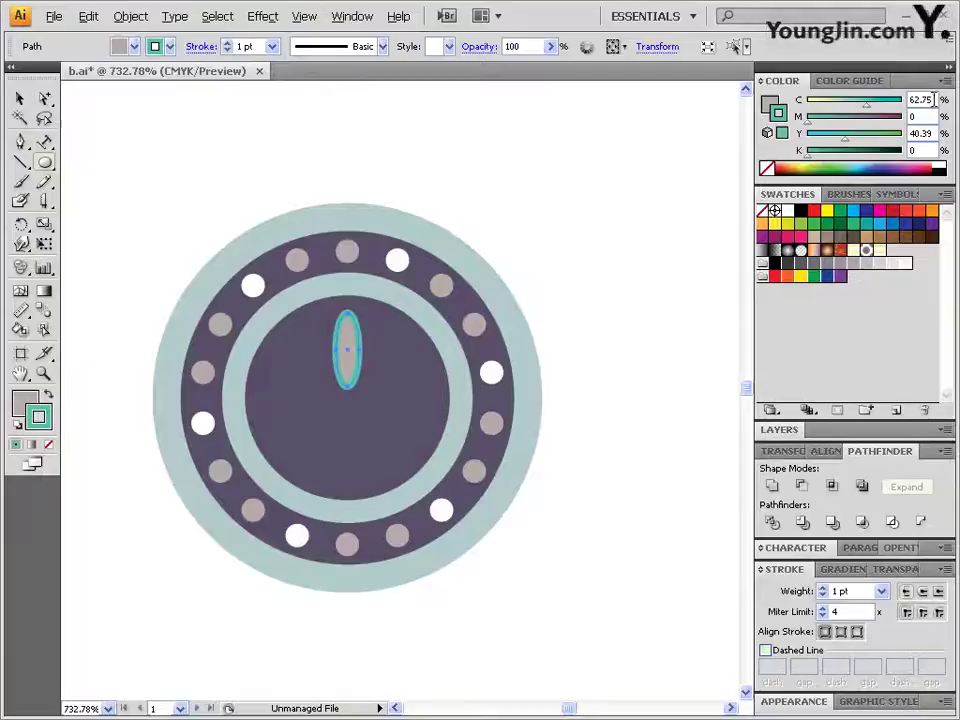
drag(933, 99, 832, 97)
text(70)
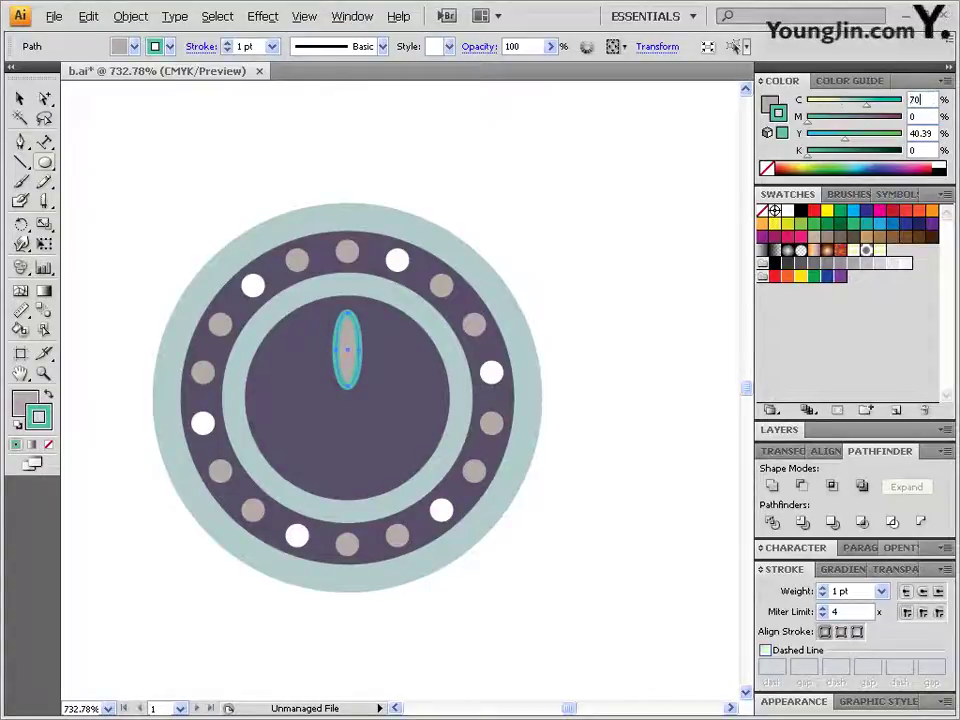
key(Tab)
text(70)
key(Tab)
text(40)
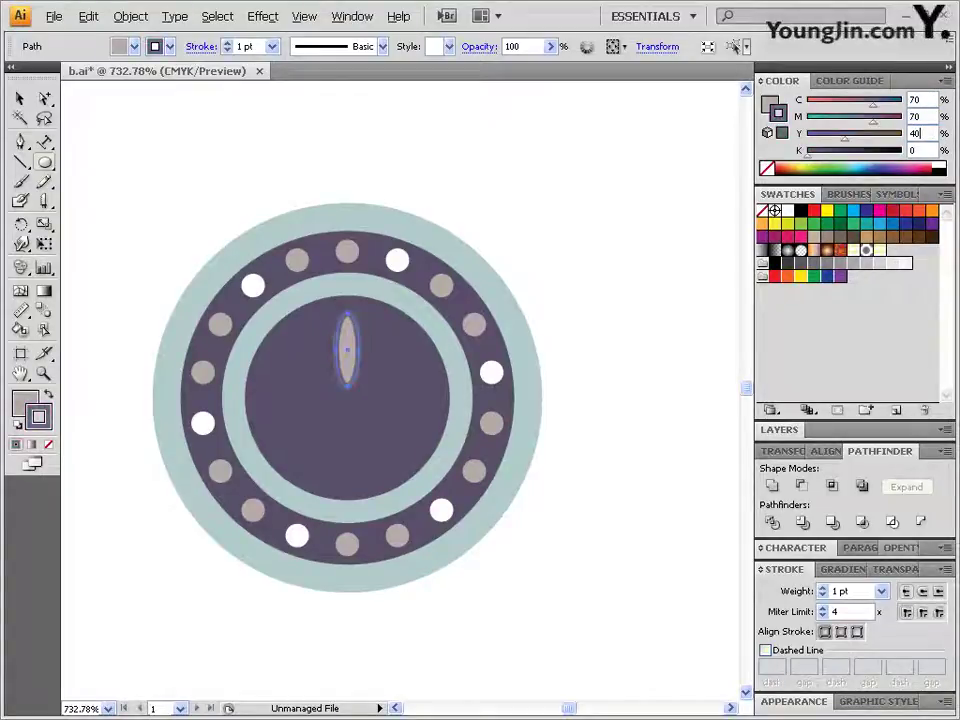
key(Return)
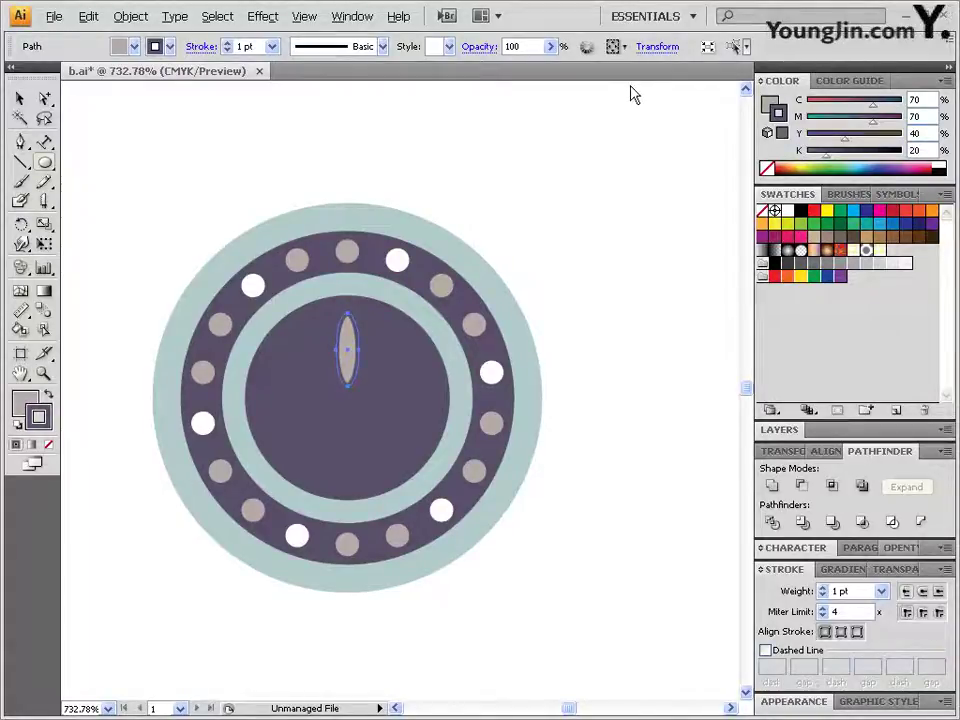
Copy the petal rotated 90° about the motif's centre and repeat until four petals form a cross
click(22, 227)
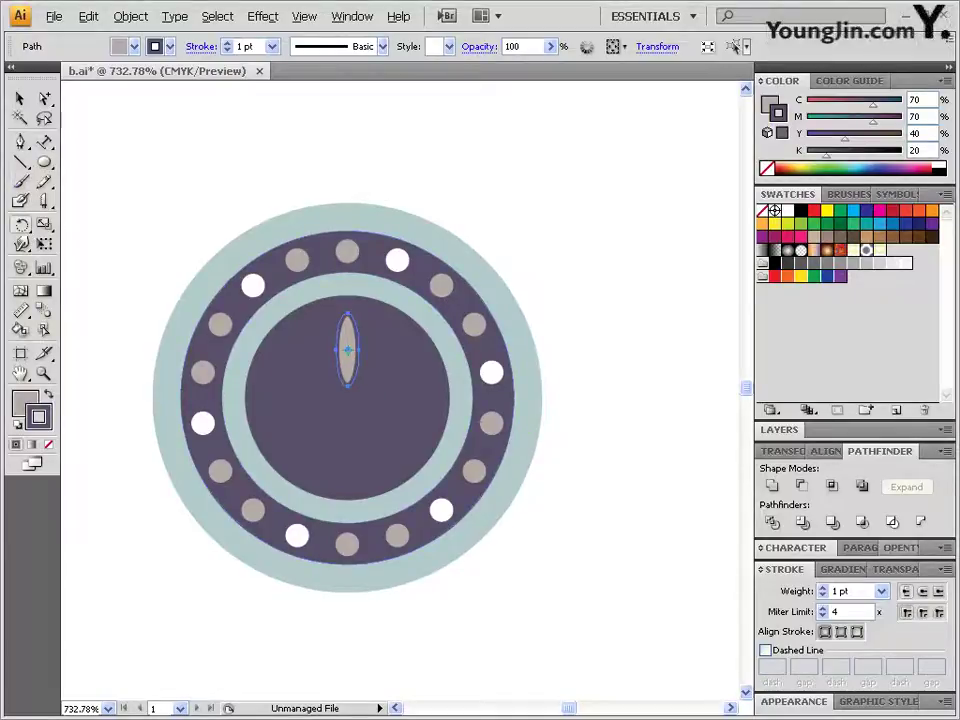
alt+click(350, 395)
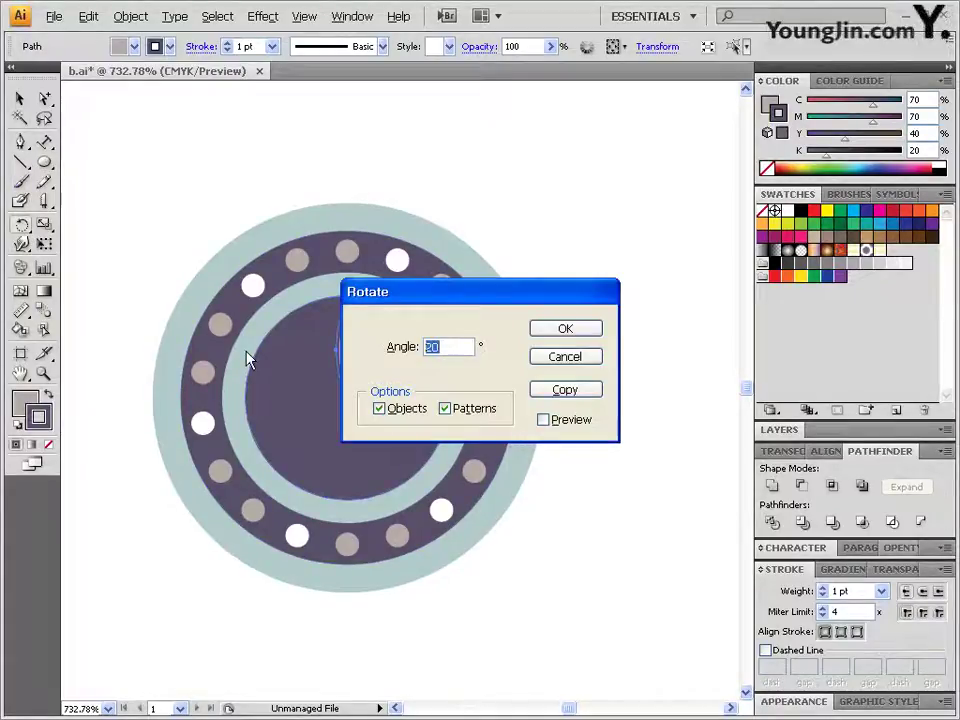
text(90)
click(564, 390)
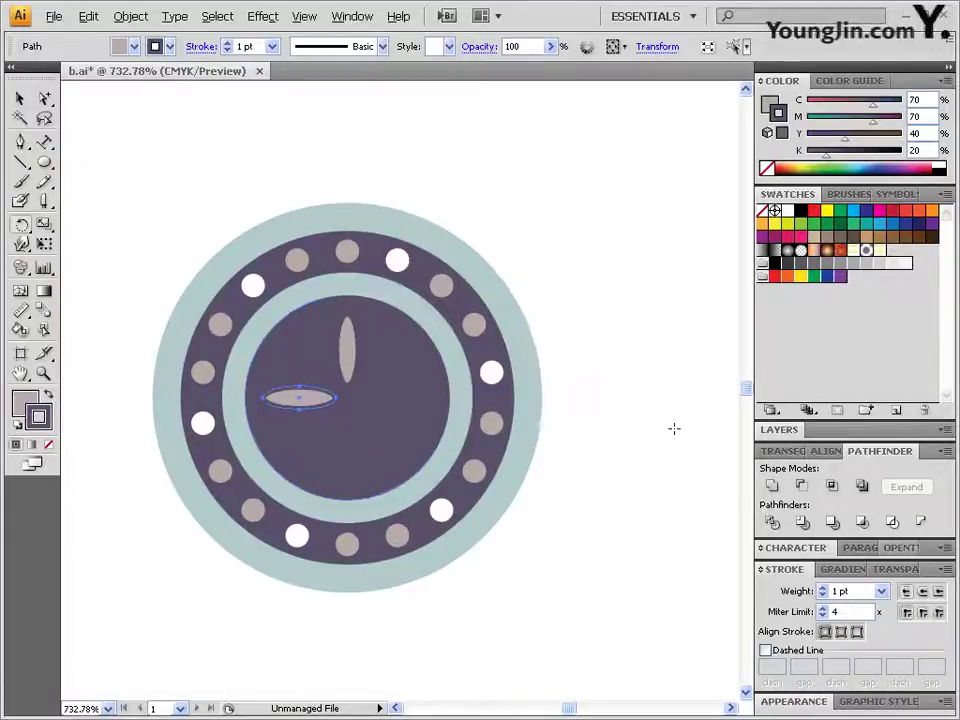
key(ctrl+d)
key(ctrl+d)
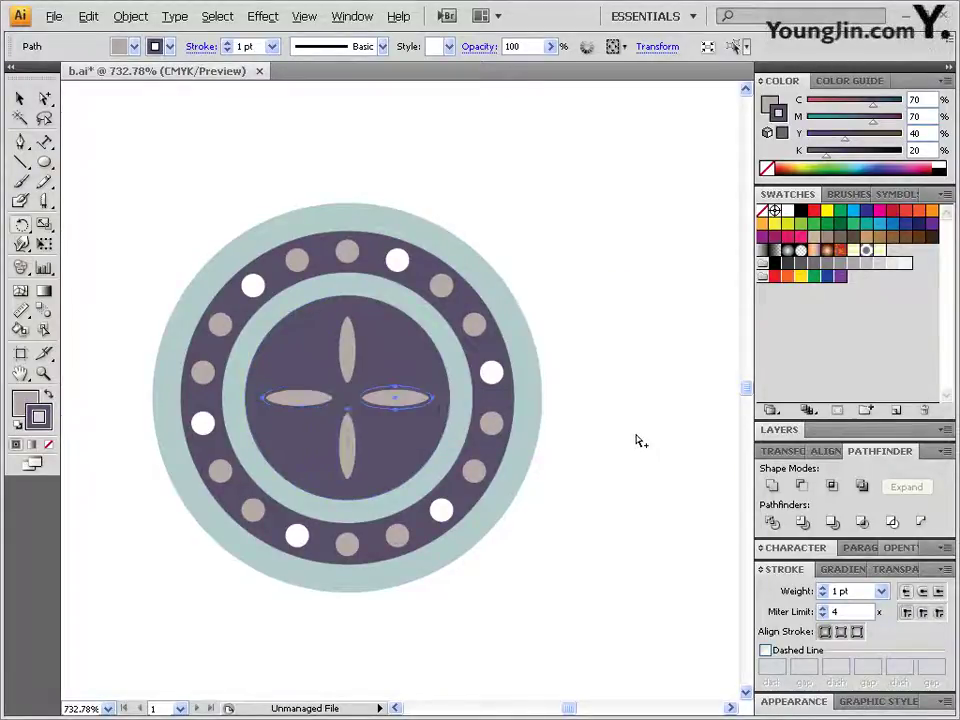
Select all four petals and make a copy of them rotated 45° to form an eight-petal flower
click(22, 98)
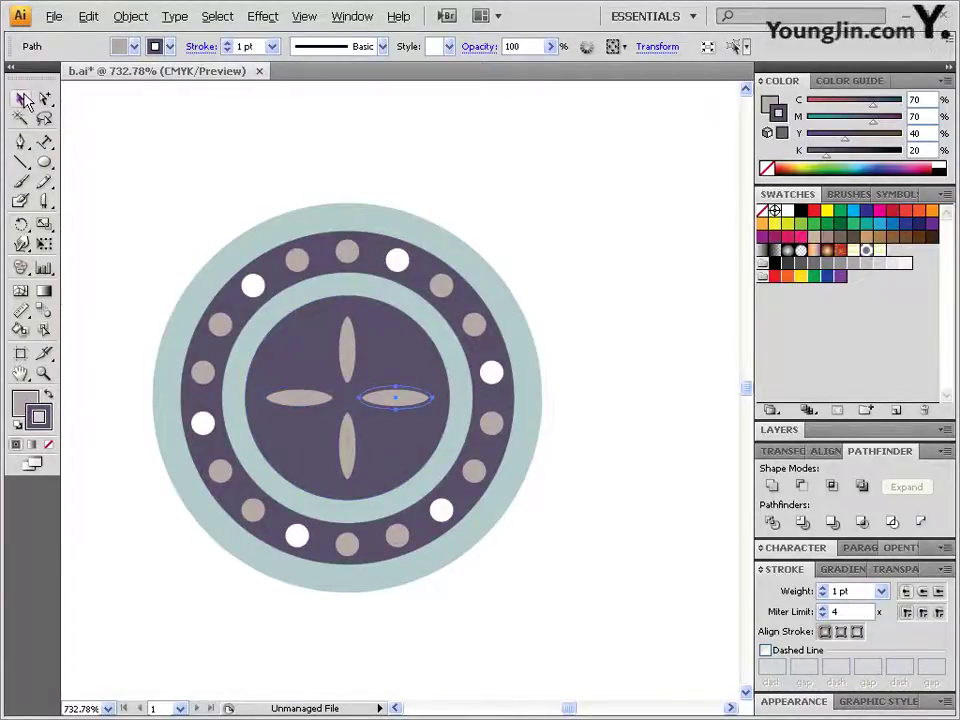
shift+click(347, 355)
shift+click(300, 398)
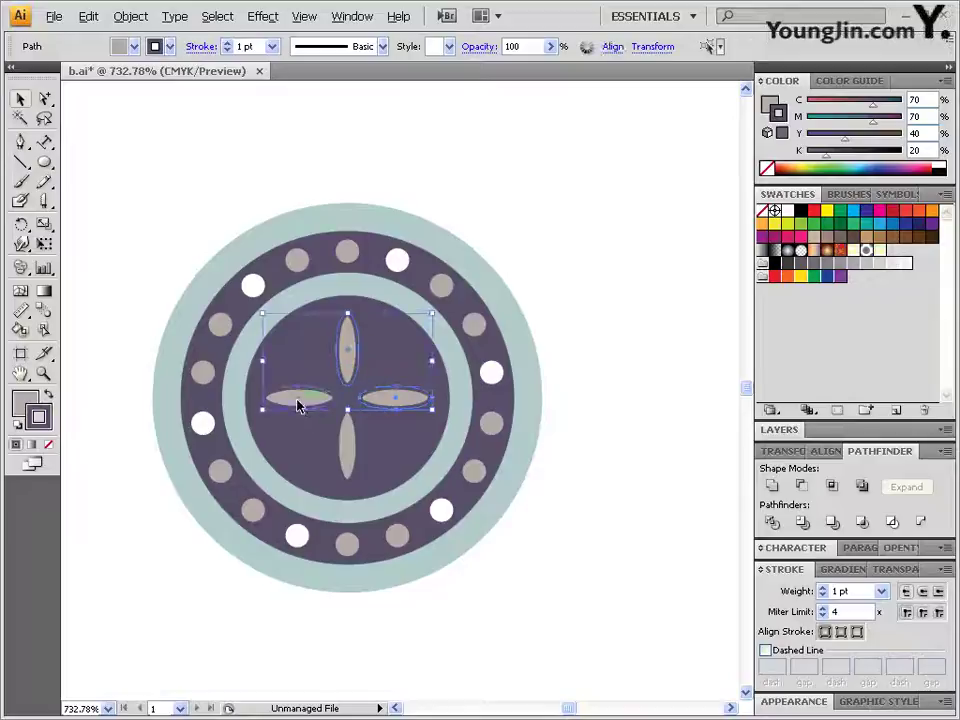
shift+click(349, 446)
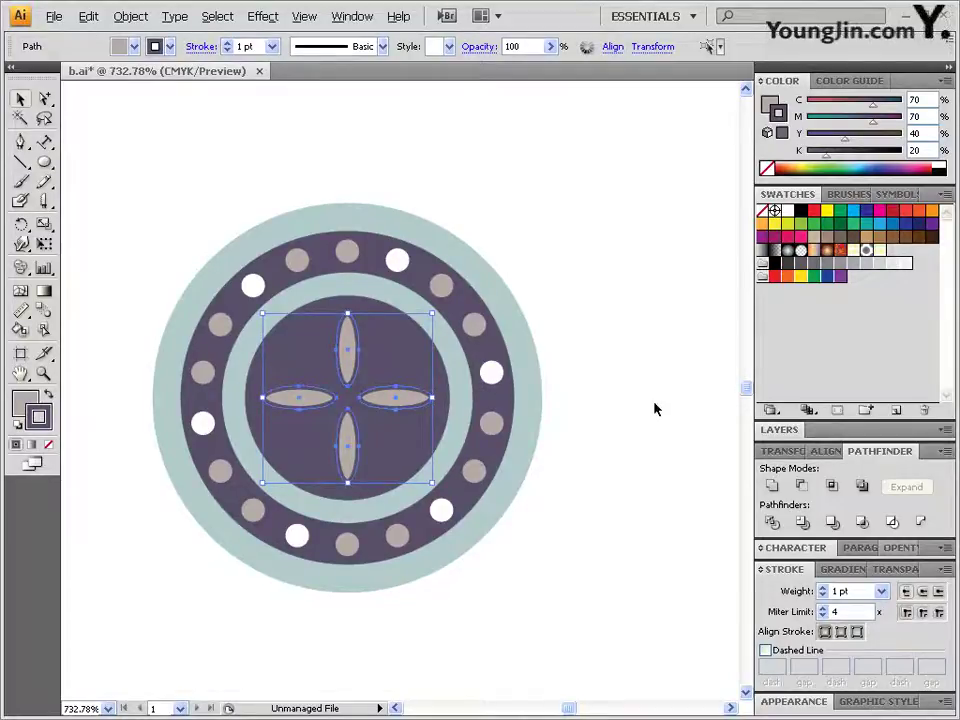
double_click(22, 226)
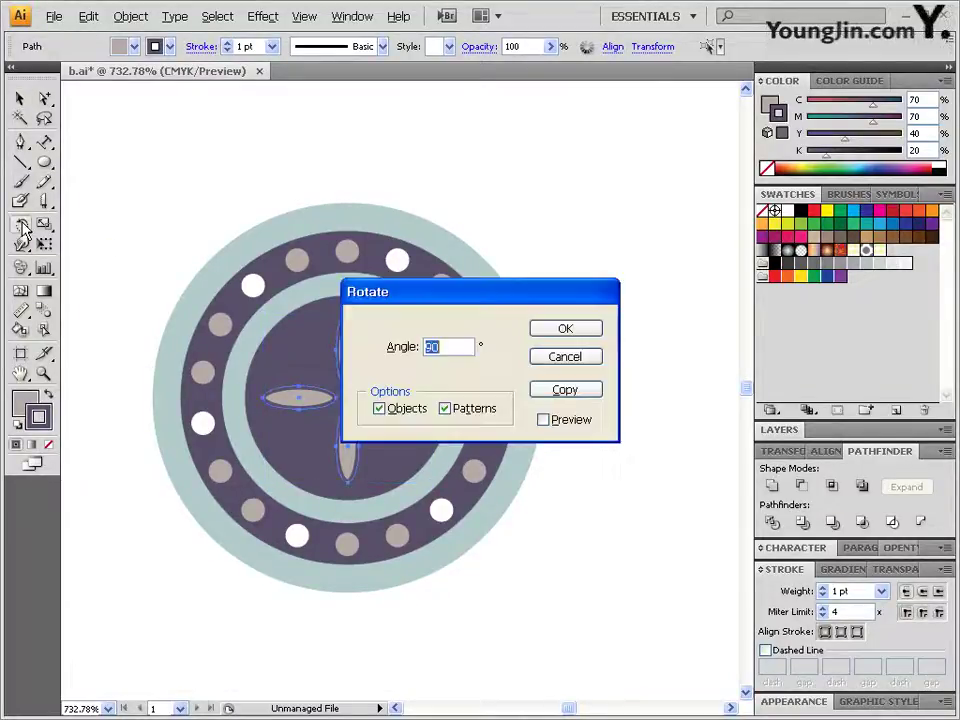
text(45)
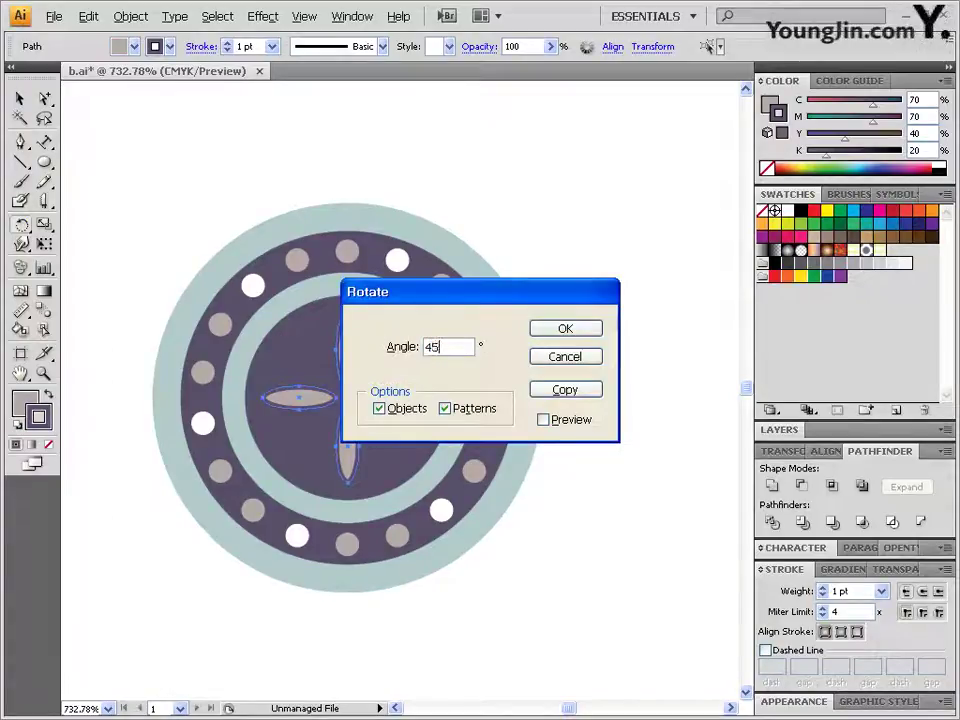
click(564, 390)
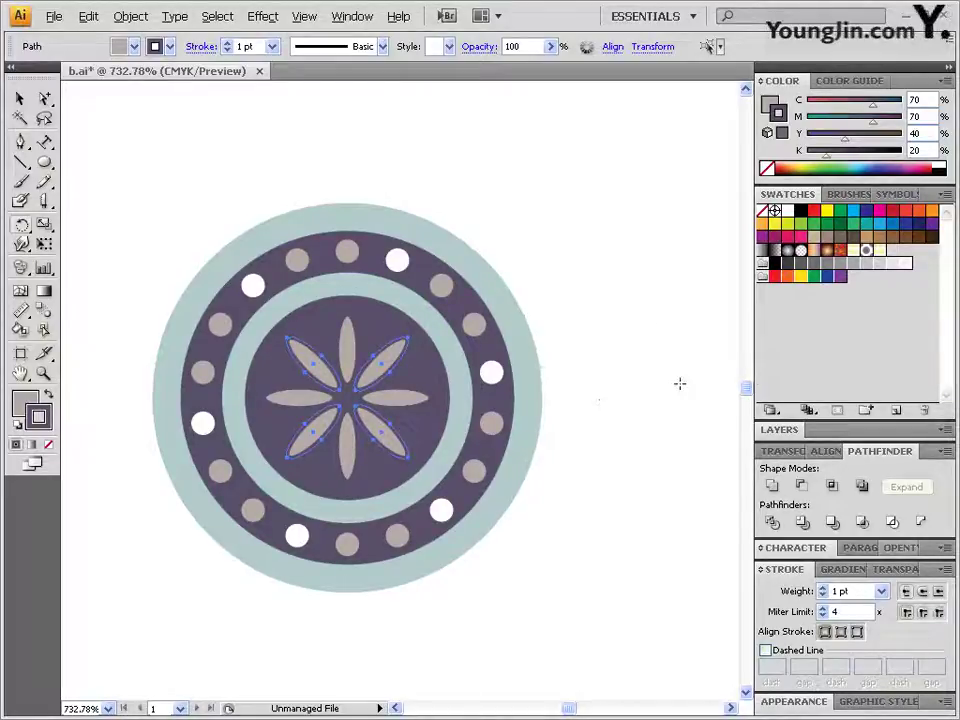
Fill the four diagonal petals with pale blue-green of C 30, M 10, Y 20, K 0
click(27, 405)
click(935, 99)
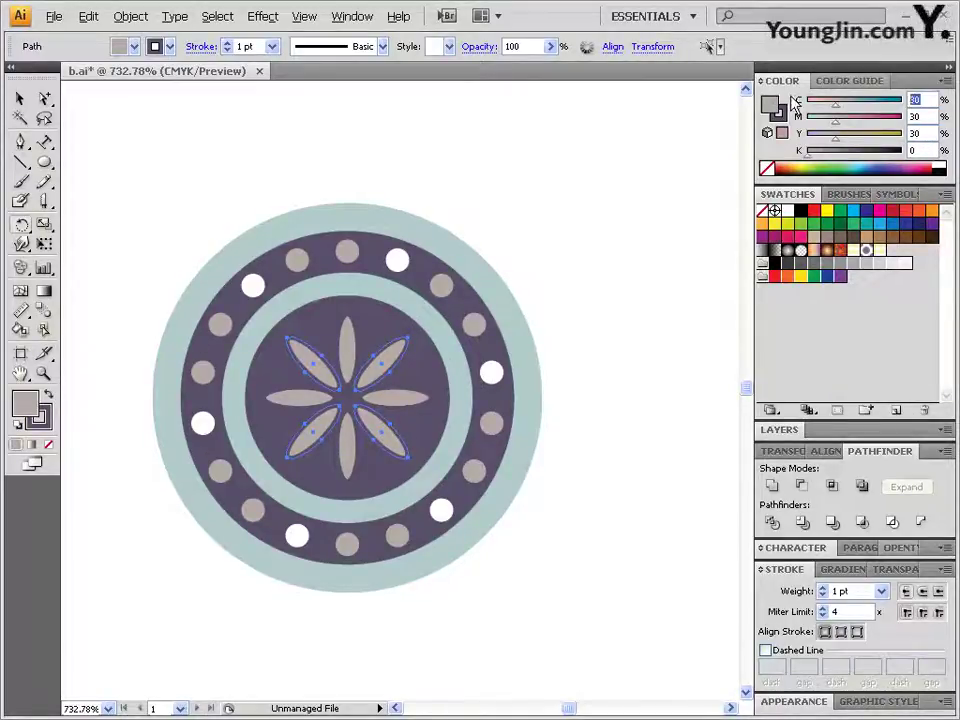
key(Tab)
text(10)
key(Tab)
text(20)
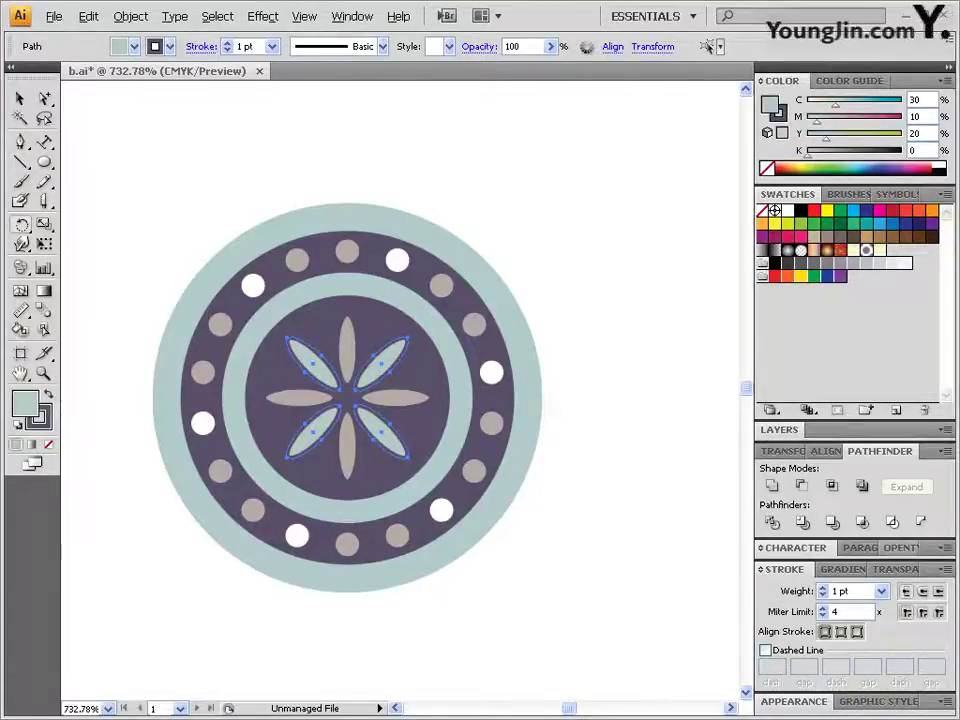
Select the whole new motif and move it down and to the left into the empty area away from the sample
text(v)
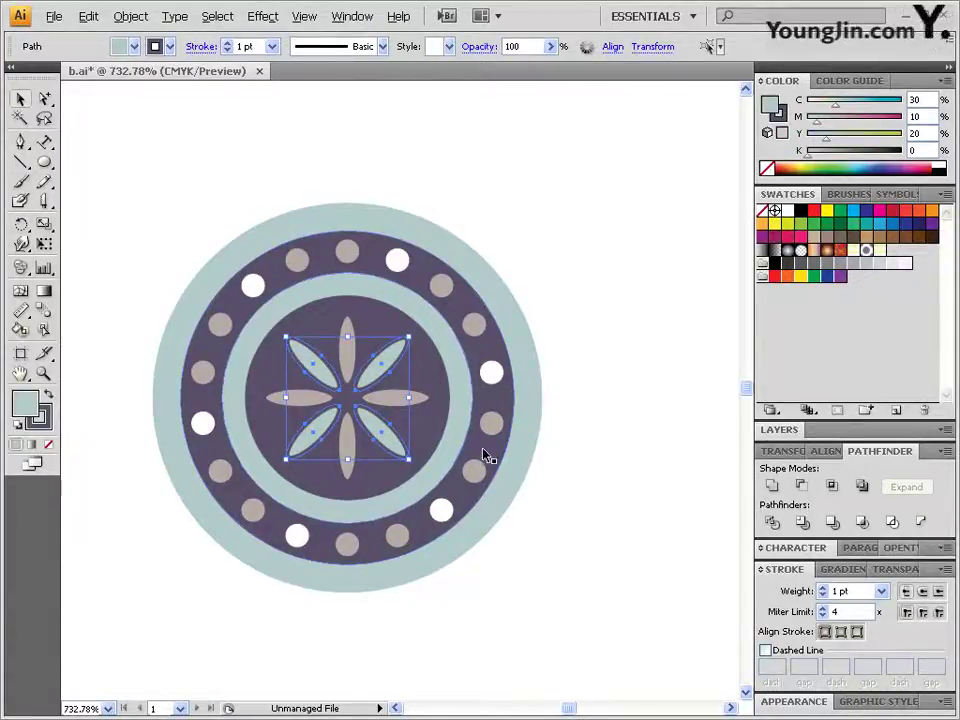
ctrl+alt+click(476, 456)
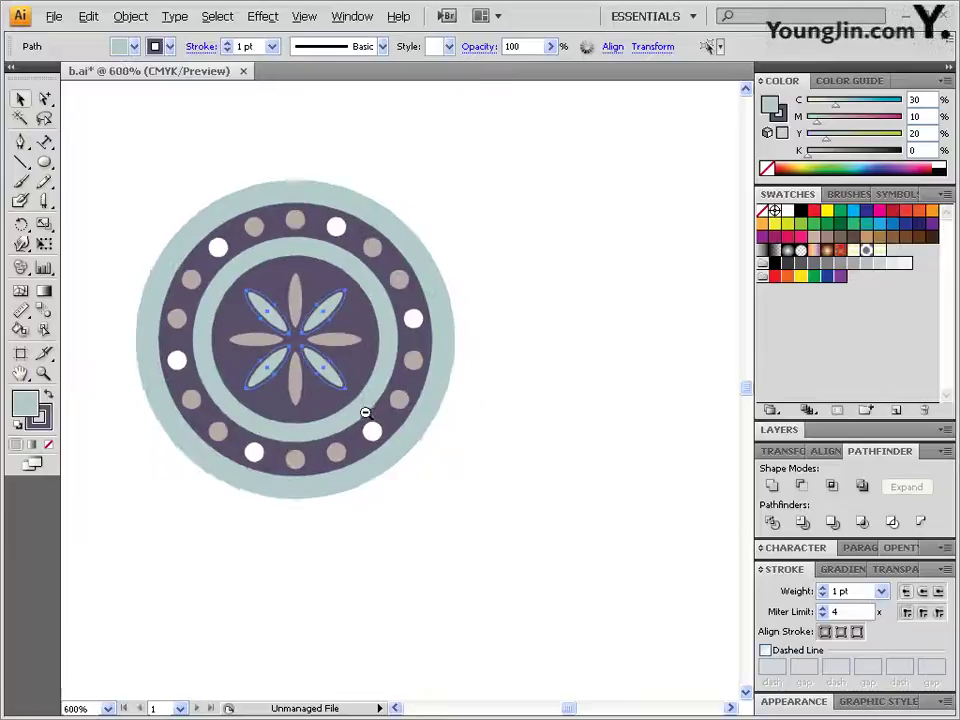
ctrl+alt+click(480, 405)
ctrl+alt+click(414, 401)
drag(454, 414, 383, 375)
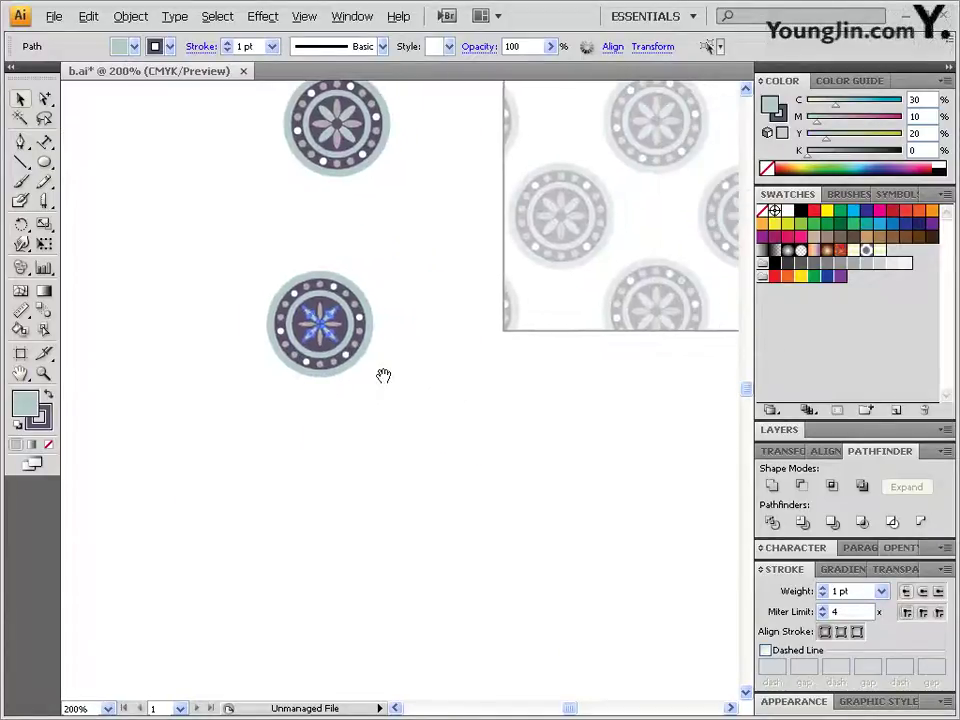
drag(253, 246, 354, 369)
drag(332, 321, 267, 474)
Copy the motif diagonally down to the right at 45° and repeat the copy once for a diagonal row of three
drag(419, 474, 371, 350)
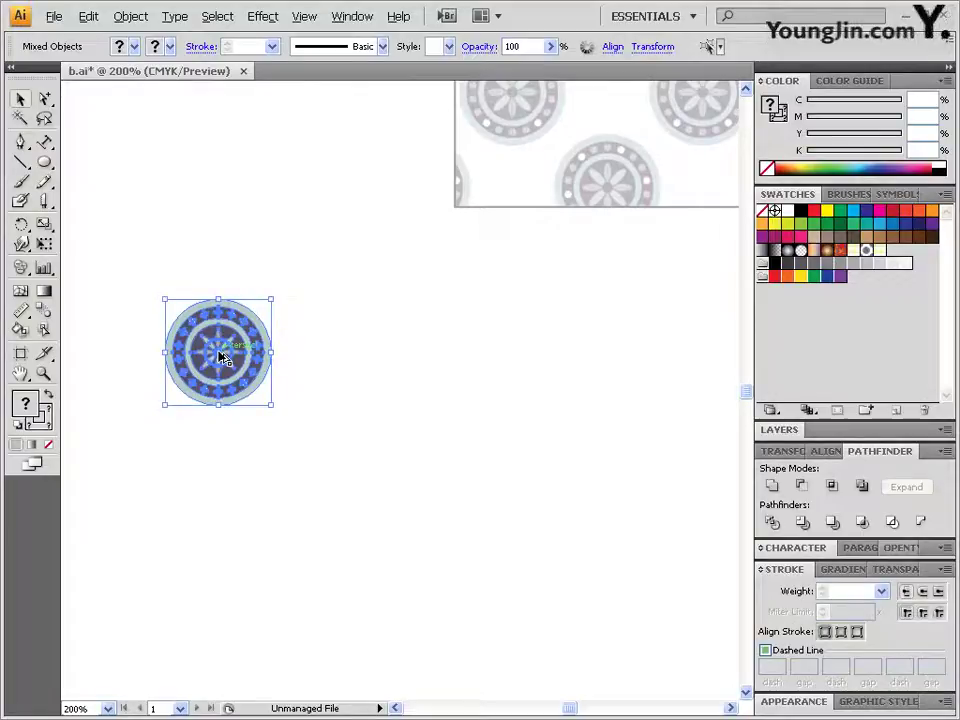
drag(220, 356, 332, 446)
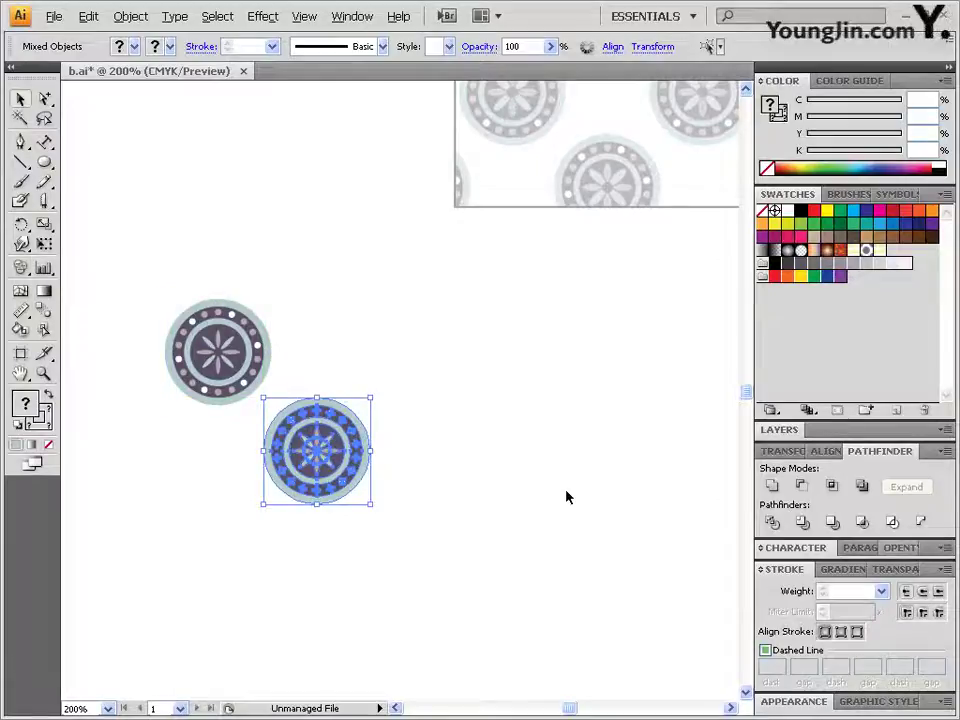
key(ctrl+d)
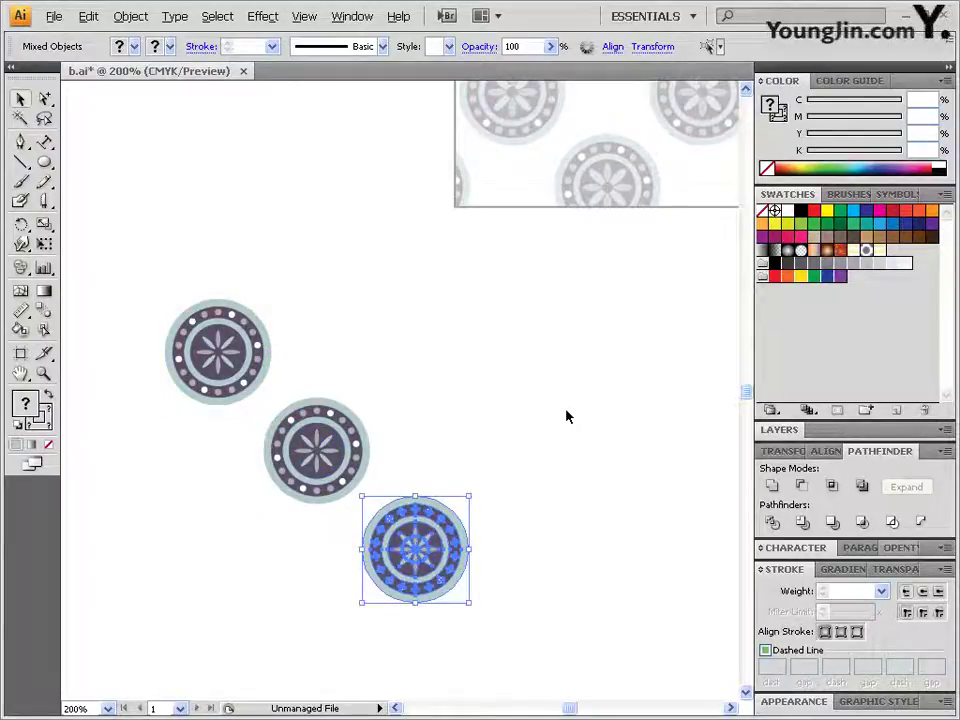
Reflect a copy of the upper-left motif across a vertical axis through the middle motif's top anchor
drag(148, 270, 258, 407)
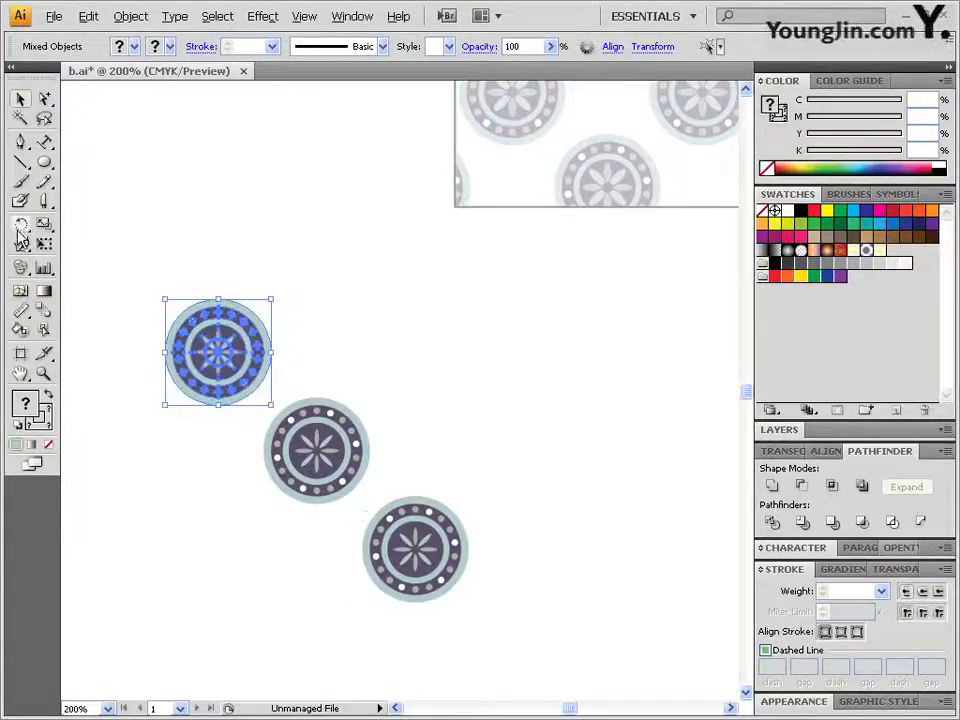
drag(21, 225, 66, 249)
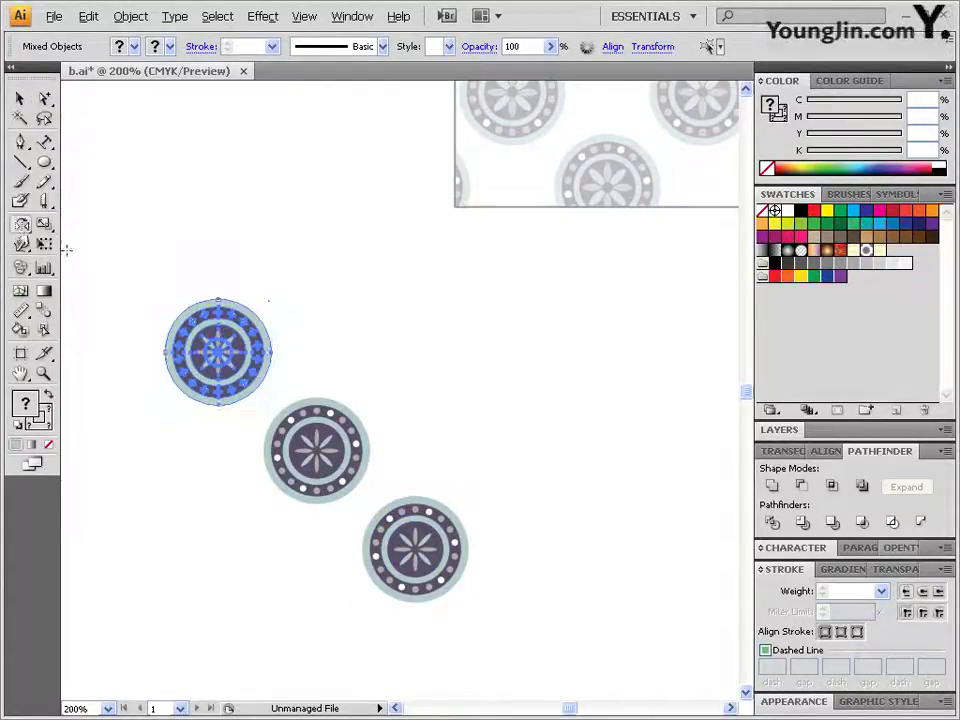
alt+click(316, 396)
click(380, 347)
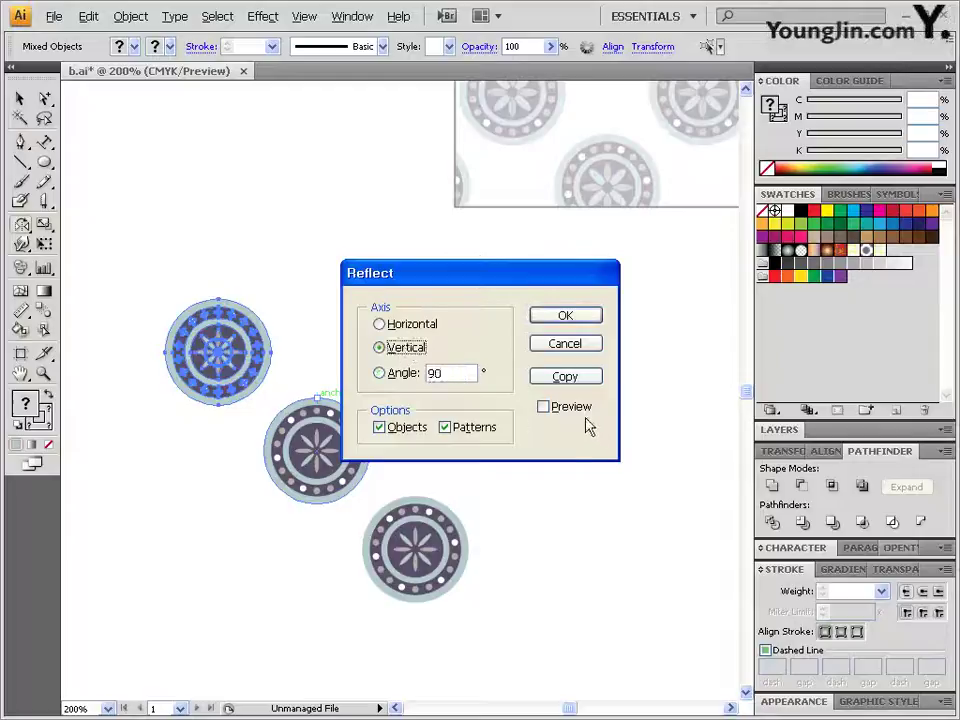
click(580, 410)
click(575, 406)
click(568, 378)
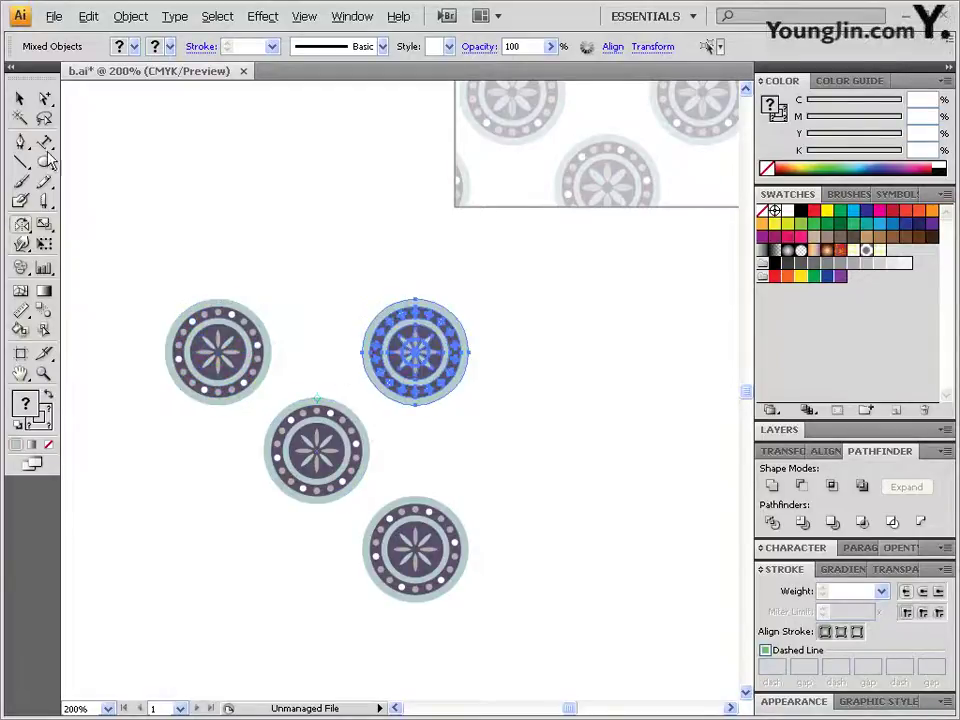
Reflect a copy of the upper-left motif across a horizontal axis through the middle motif's left anchor
click(45, 98)
drag(146, 275, 284, 410)
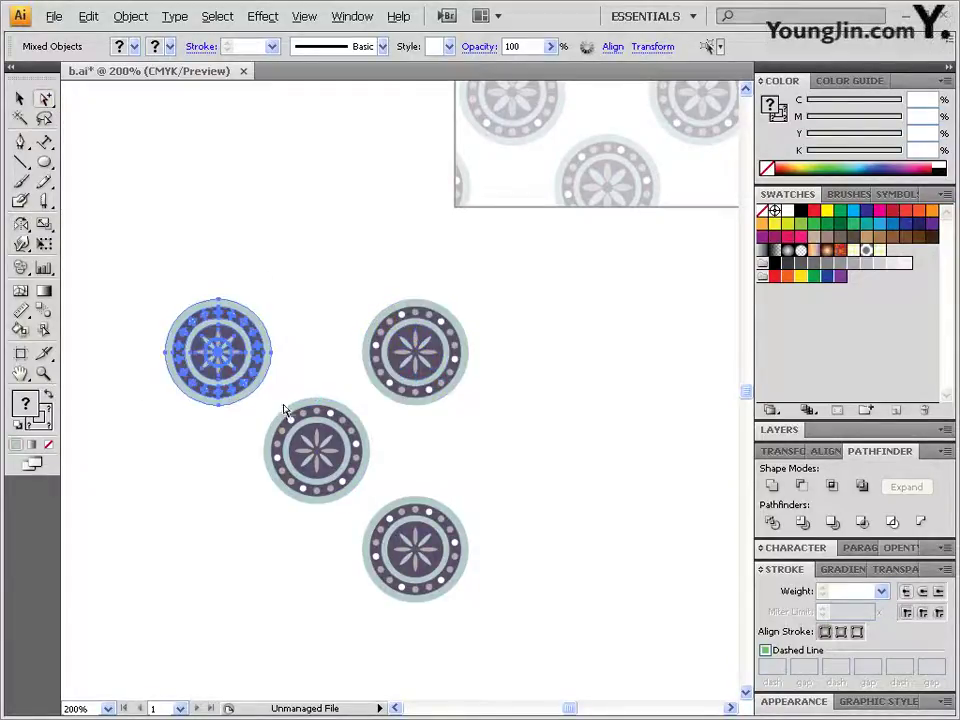
click(21, 225)
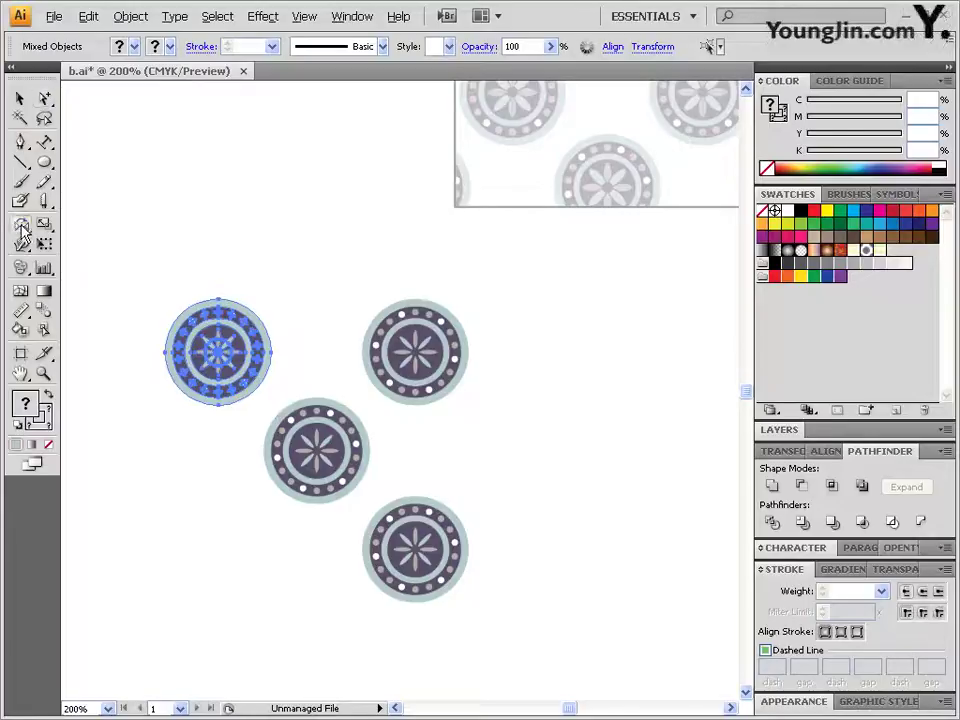
alt+click(264, 451)
click(405, 325)
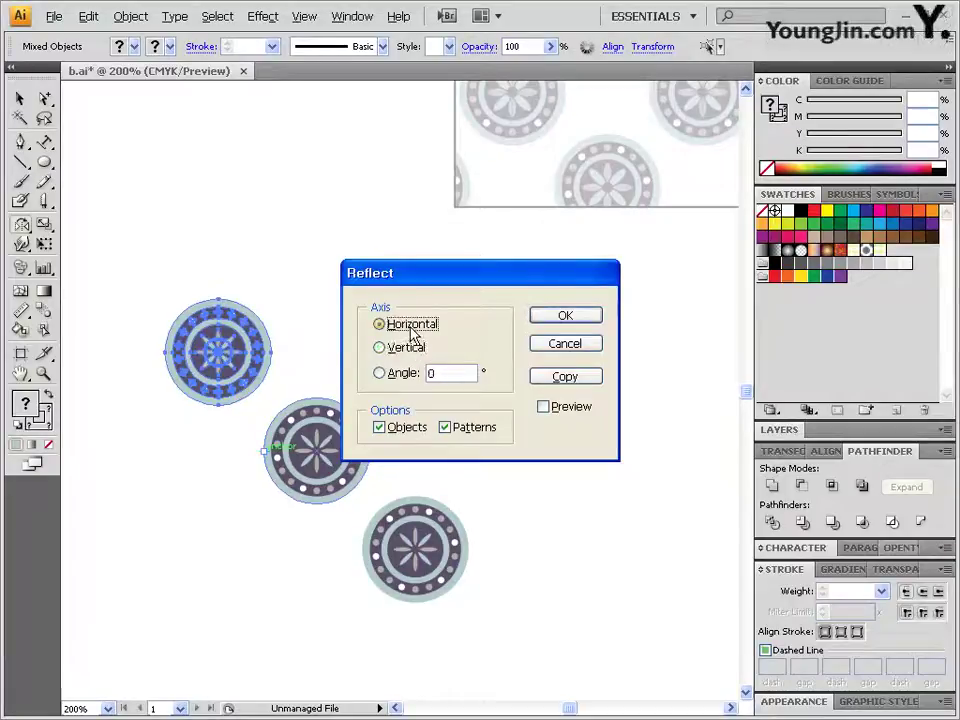
click(563, 376)
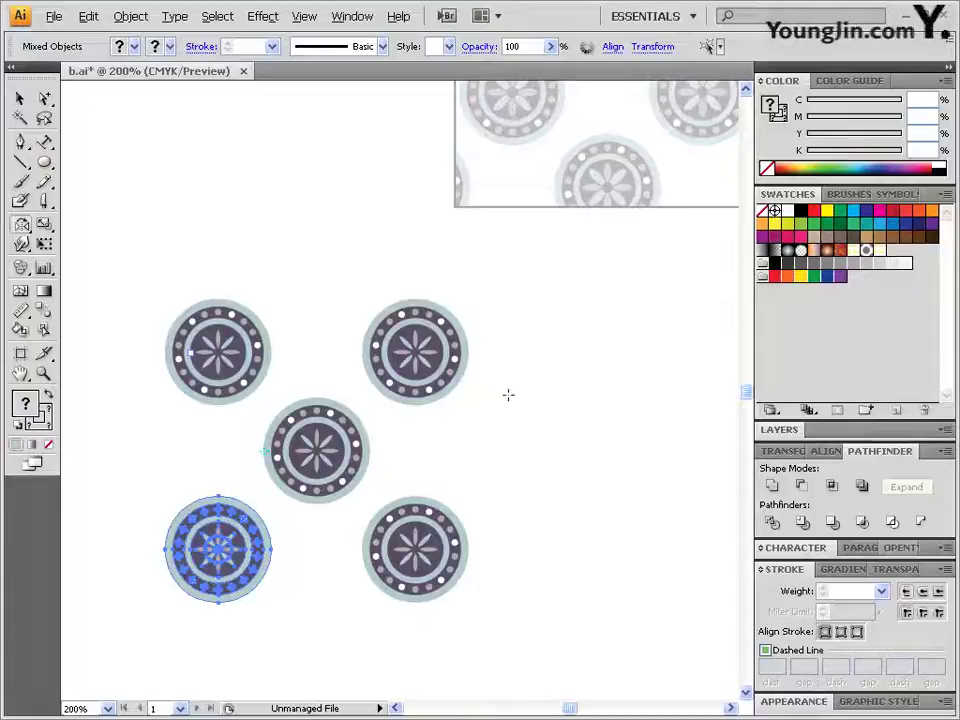
Try copying all five motifs to the right, edge to edge with the originals, and undo the copy
click(20, 97)
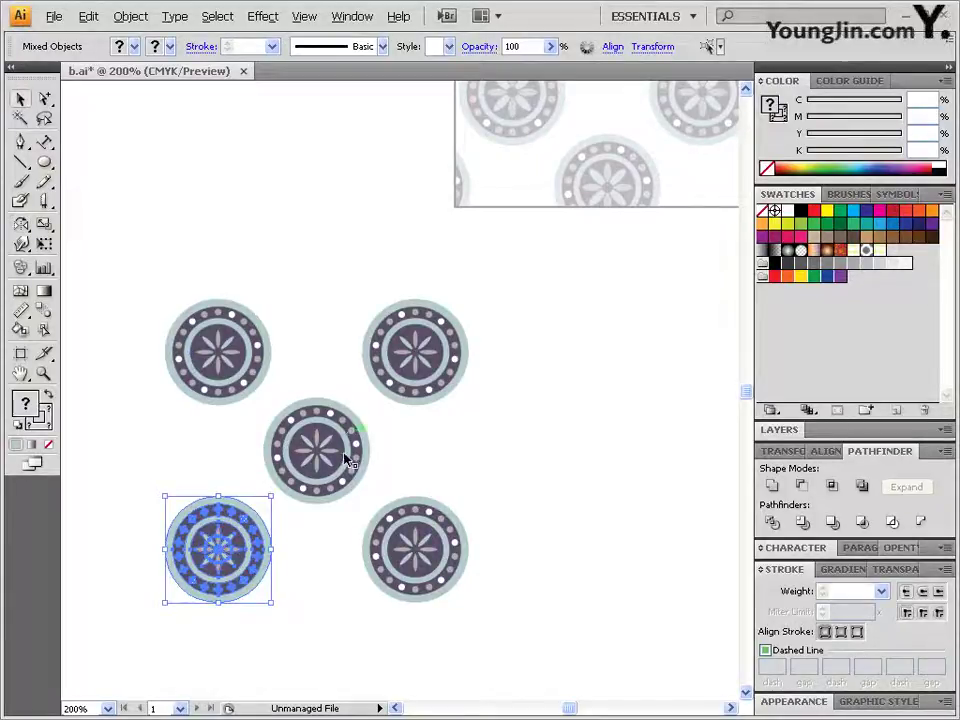
drag(514, 615, 155, 290)
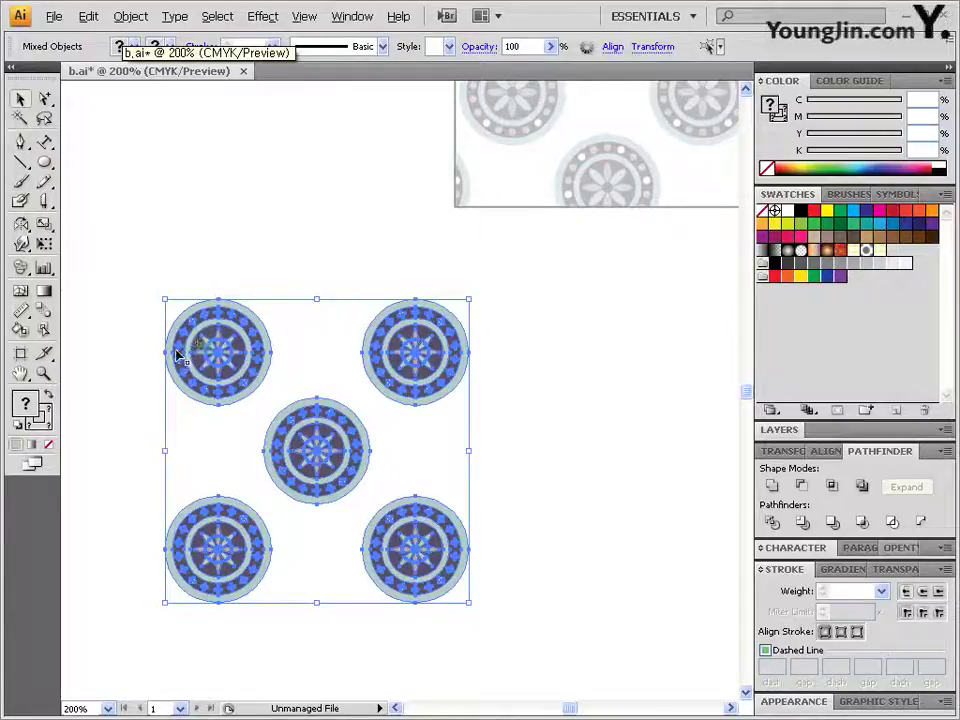
drag(183, 352, 243, 352)
drag(460, 352, 480, 352)
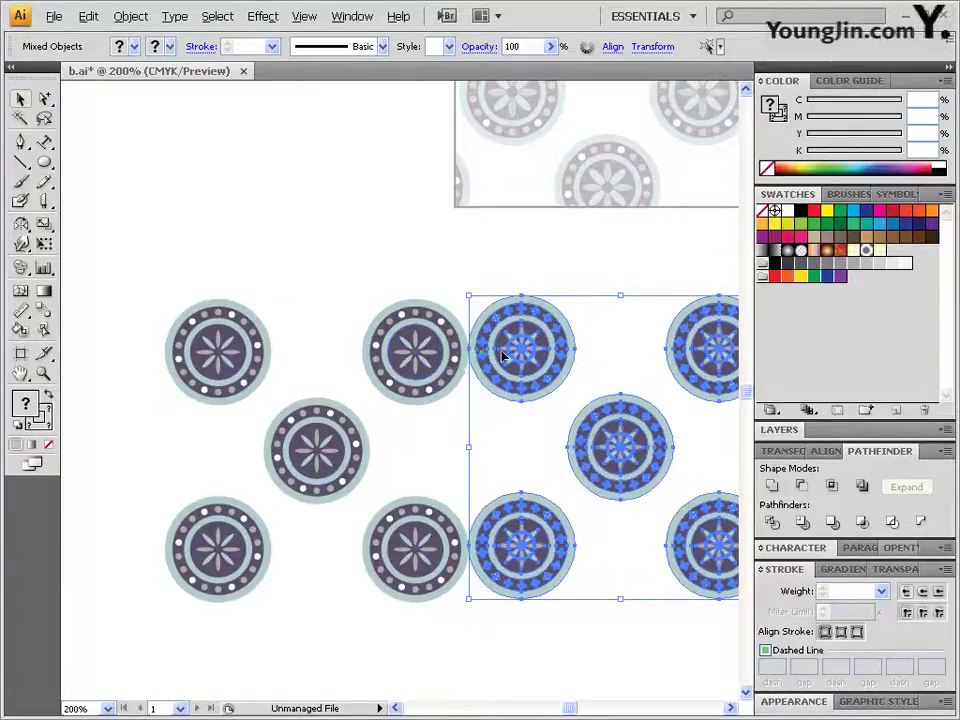
key(ctrl+z)
click(585, 289)
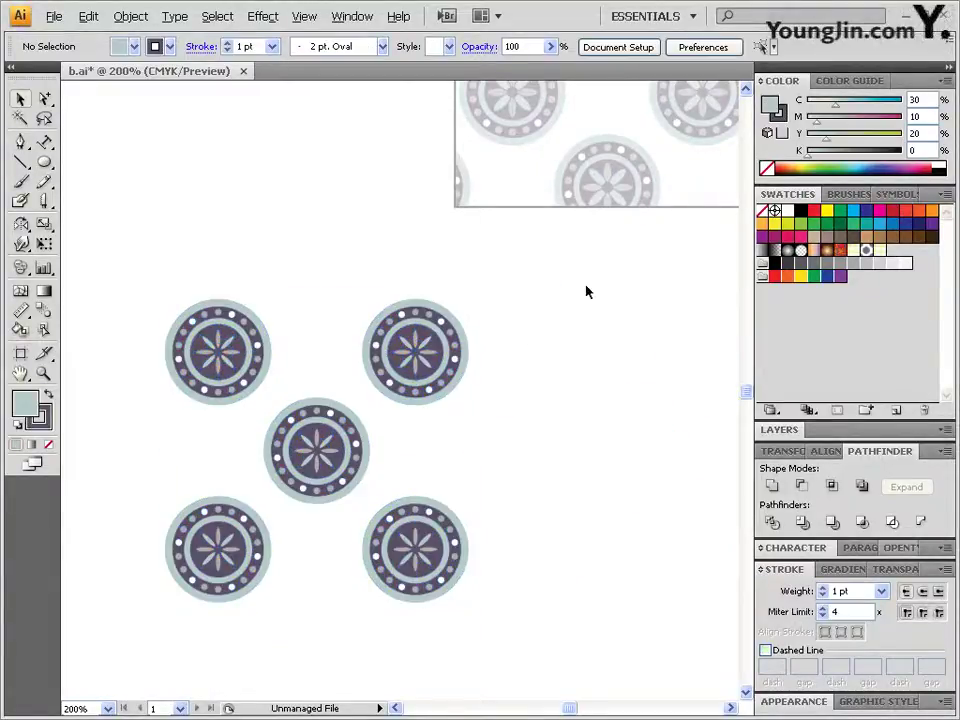
Draw a square from the centre of the upper-left motif to the centre of the lower-right motif
drag(585, 289, 472, 541)
drag(563, 222, 433, 338)
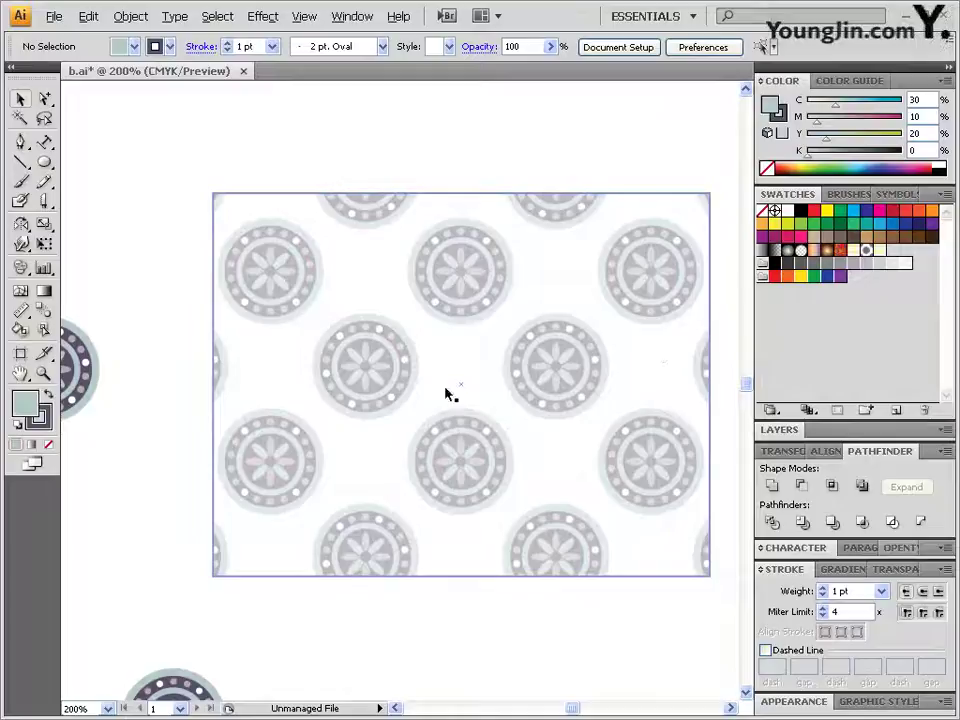
drag(387, 632, 526, 294)
drag(446, 448, 539, 348)
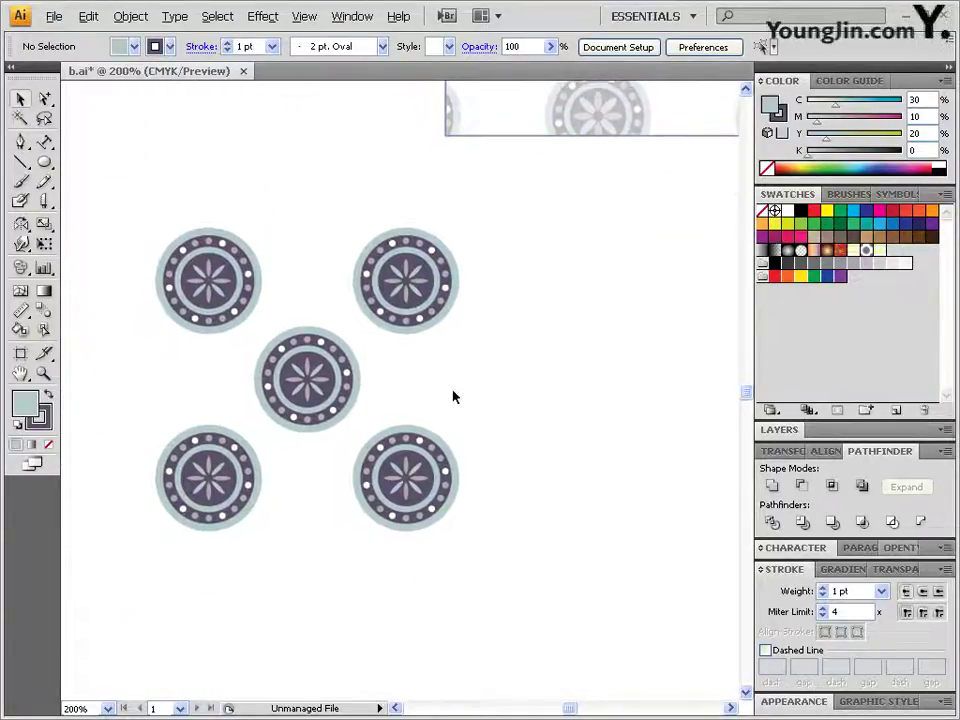
drag(45, 168, 80, 164)
ctrl+click(333, 339)
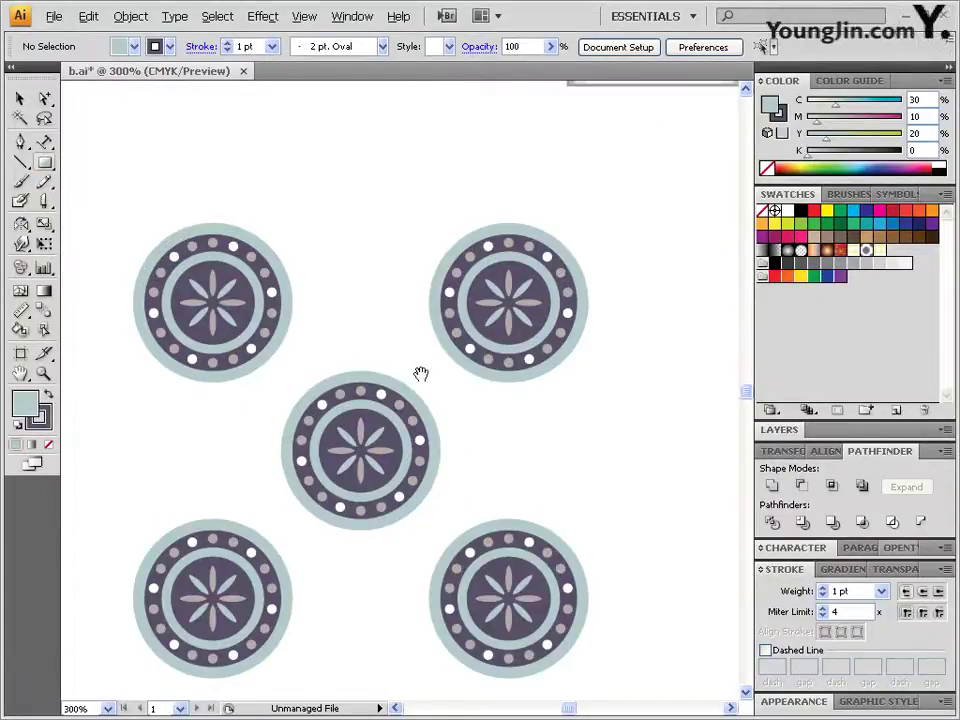
drag(378, 367, 370, 280)
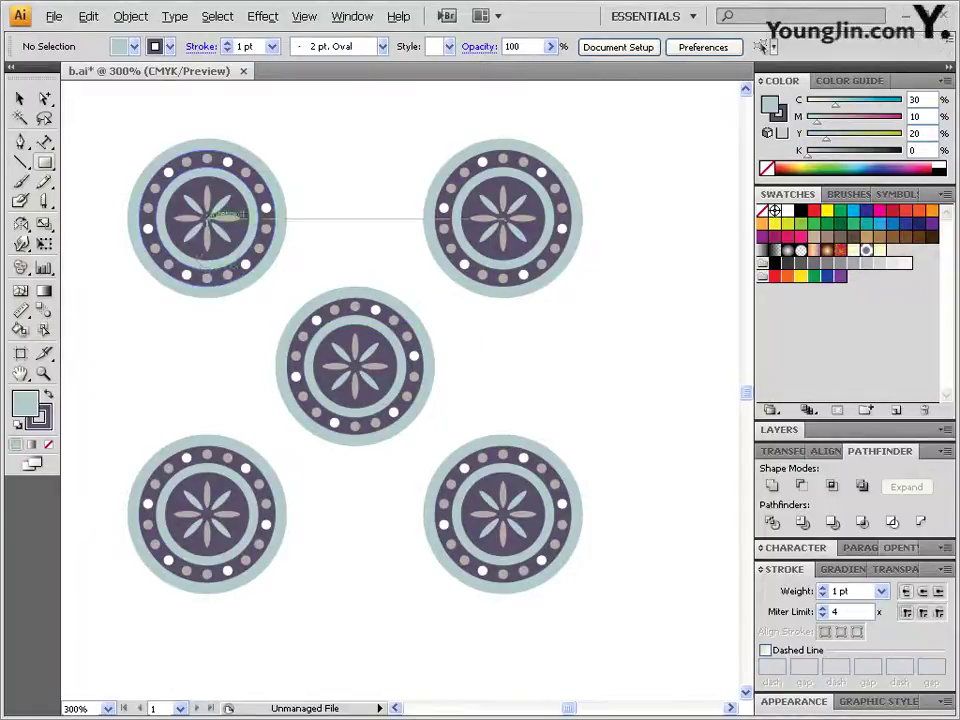
drag(207, 217, 503, 514)
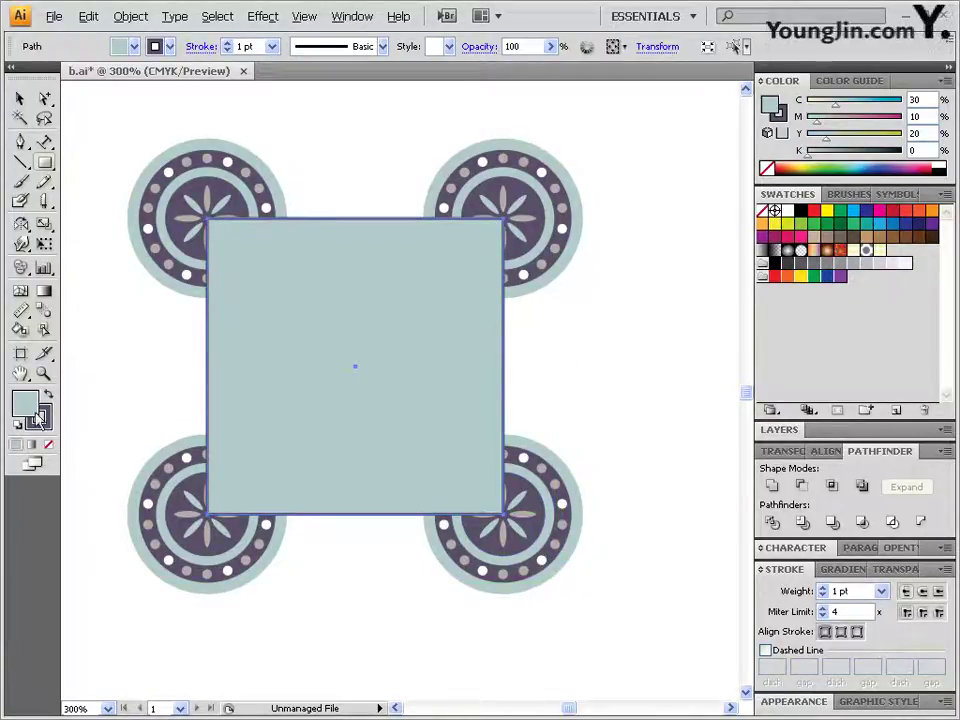
Remove the square's fill and stroke and send it to the back behind the motifs
click(48, 444)
click(41, 418)
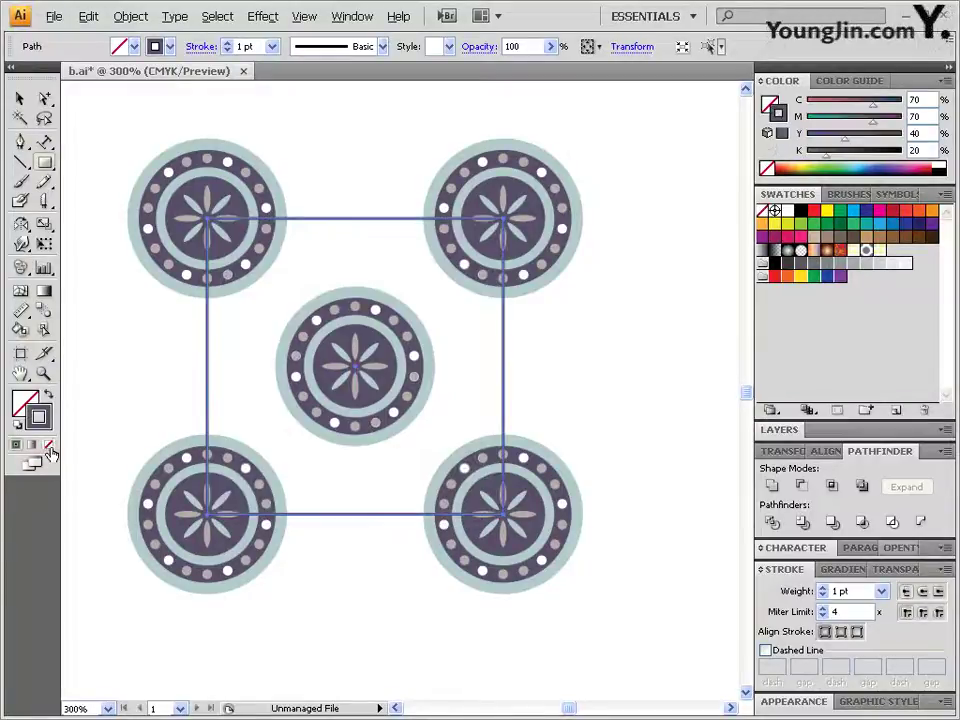
click(49, 445)
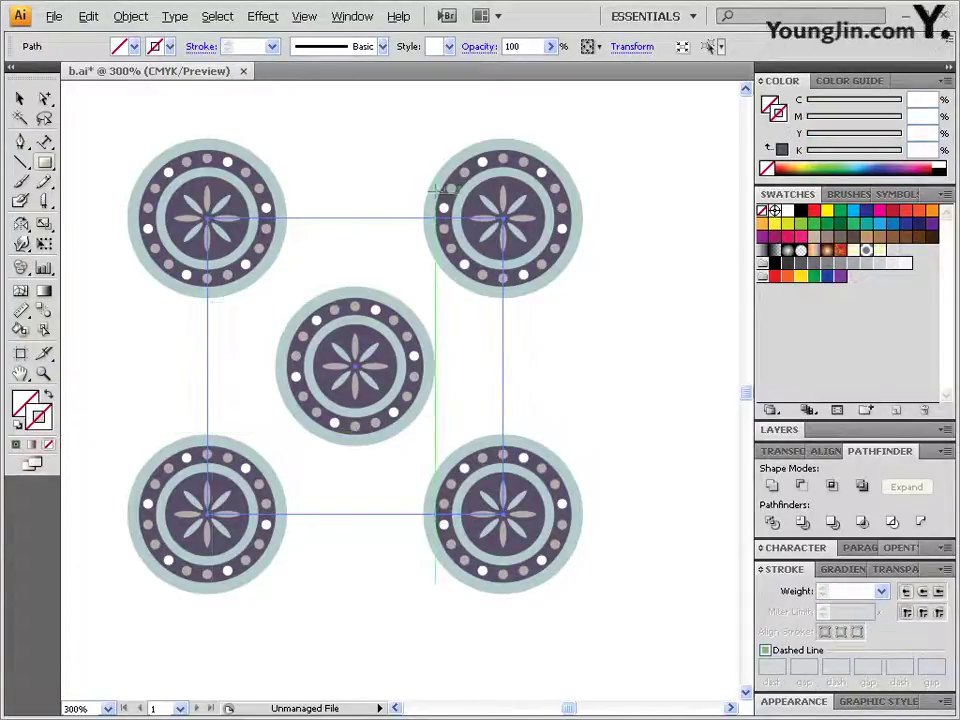
click(130, 16)
mouse_move(143, 62)
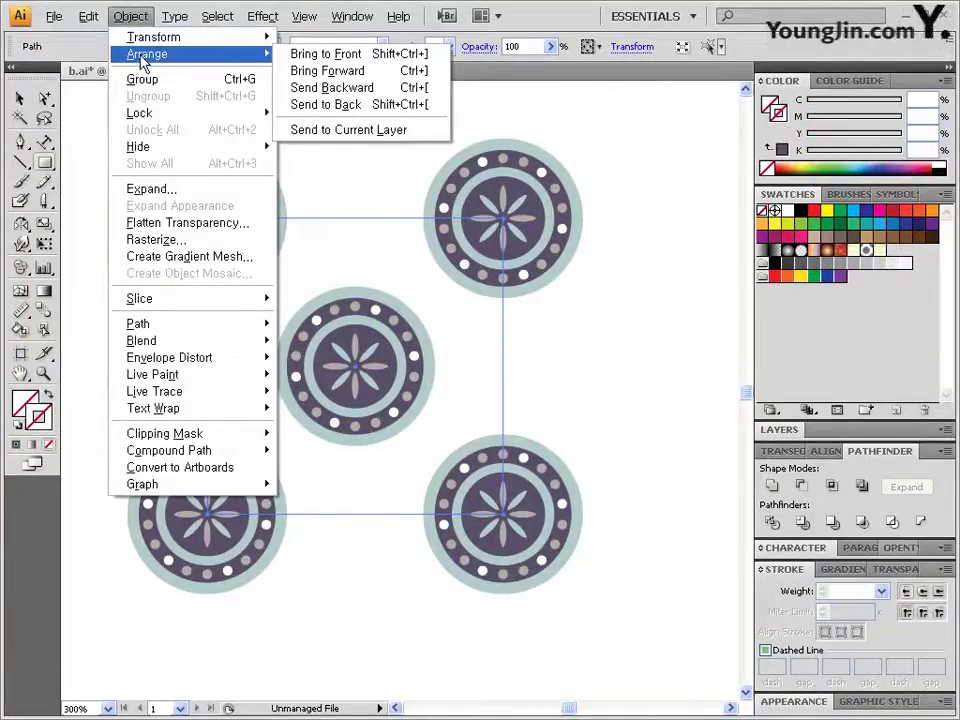
click(381, 115)
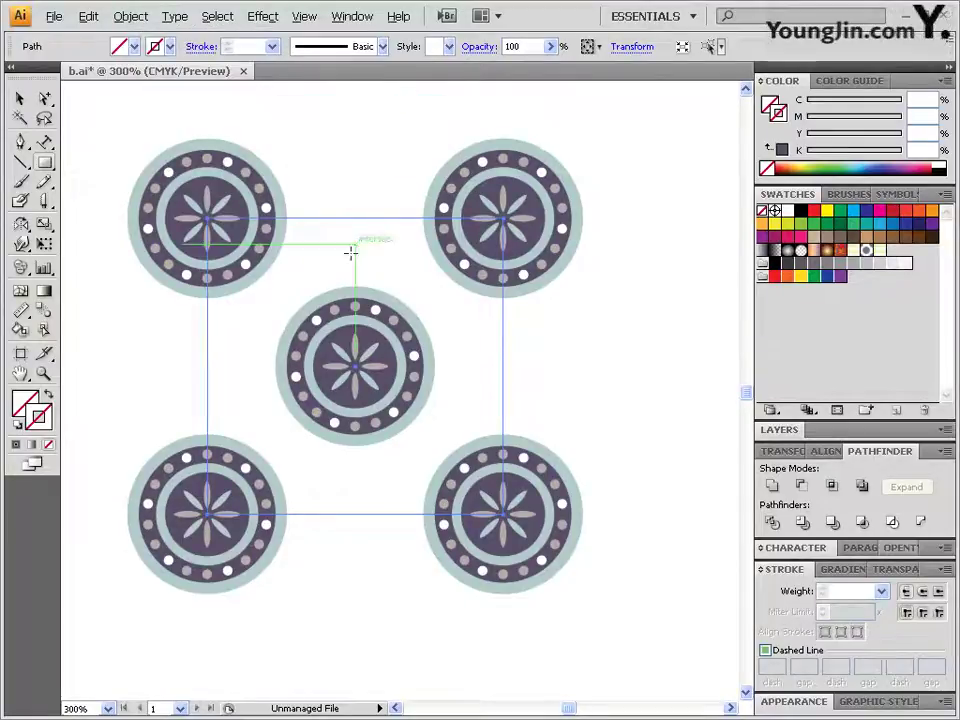
Select the five motifs with the invisible square and define them as a pattern swatch named New Pattern
click(19, 101)
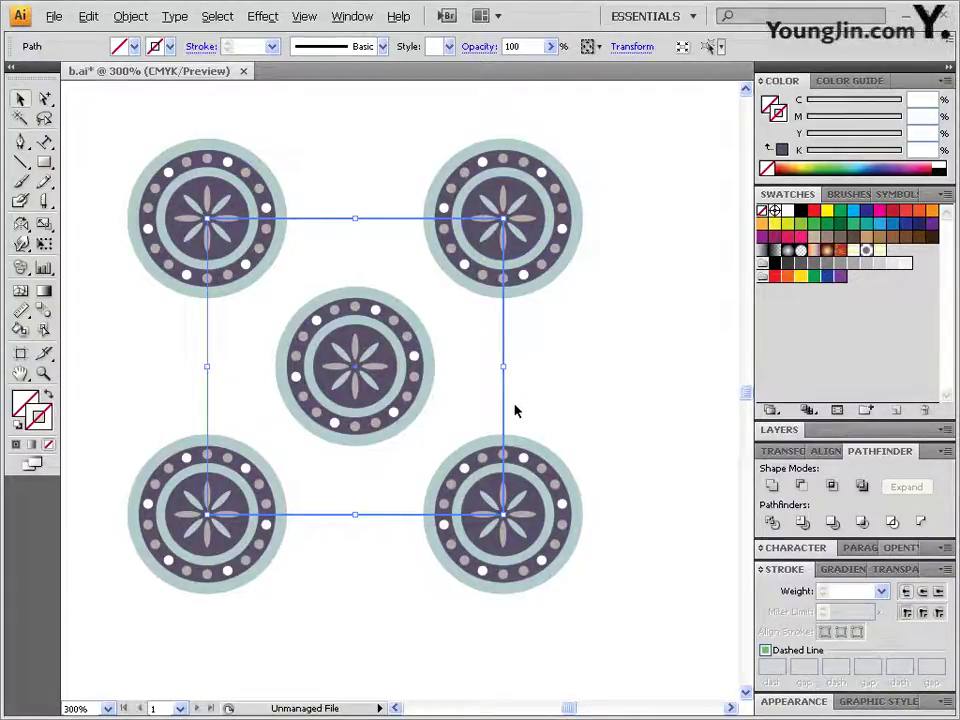
drag(356, 186, 337, 231)
click(628, 486)
drag(639, 621, 156, 145)
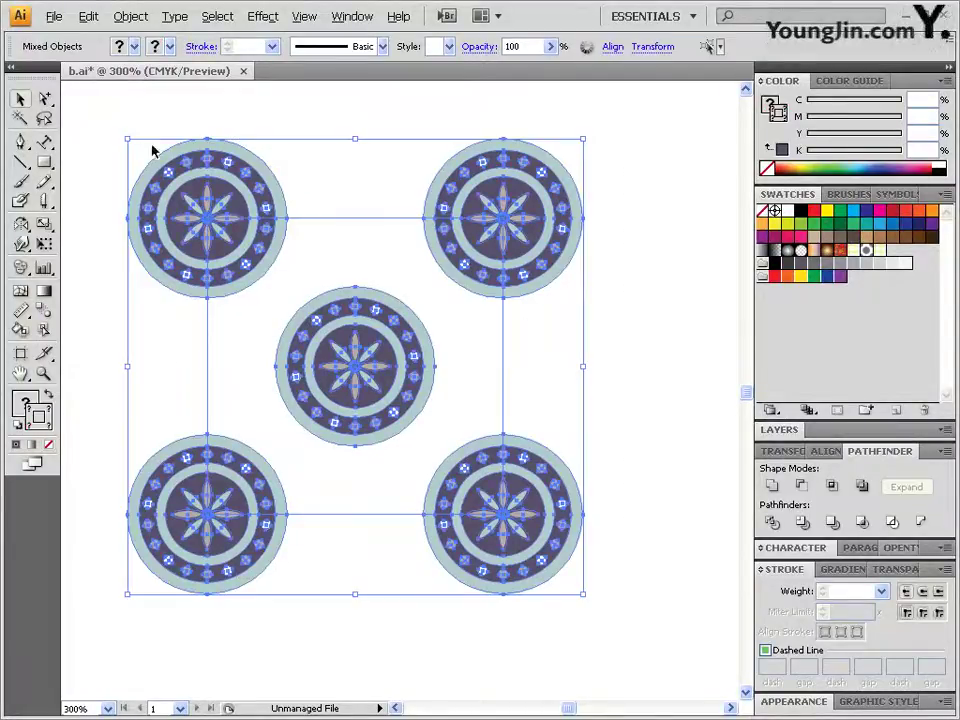
click(88, 17)
click(133, 264)
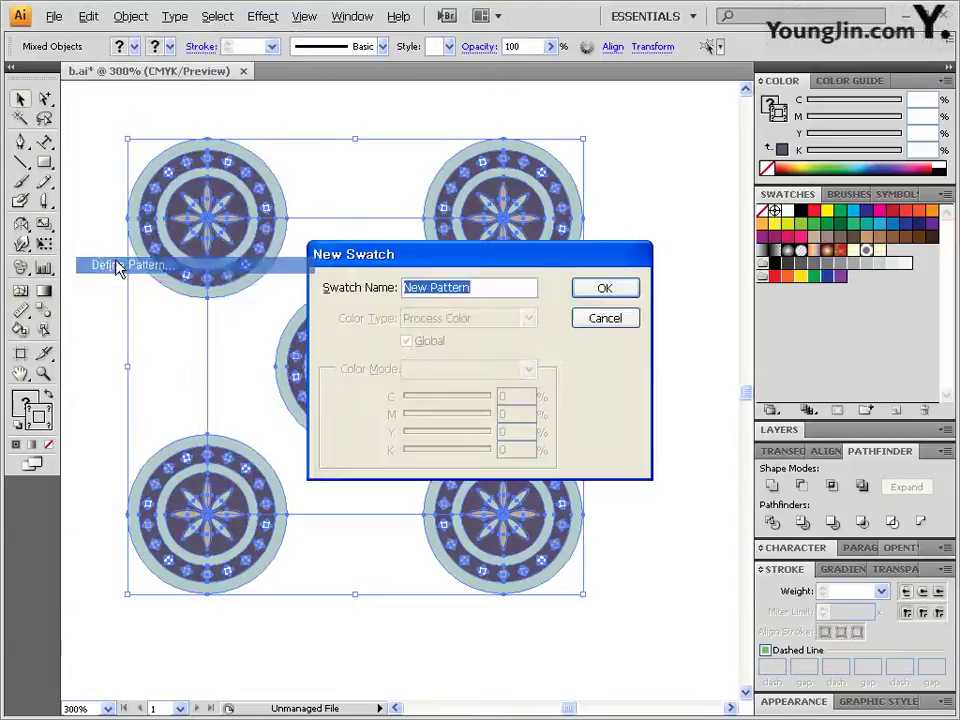
click(488, 289)
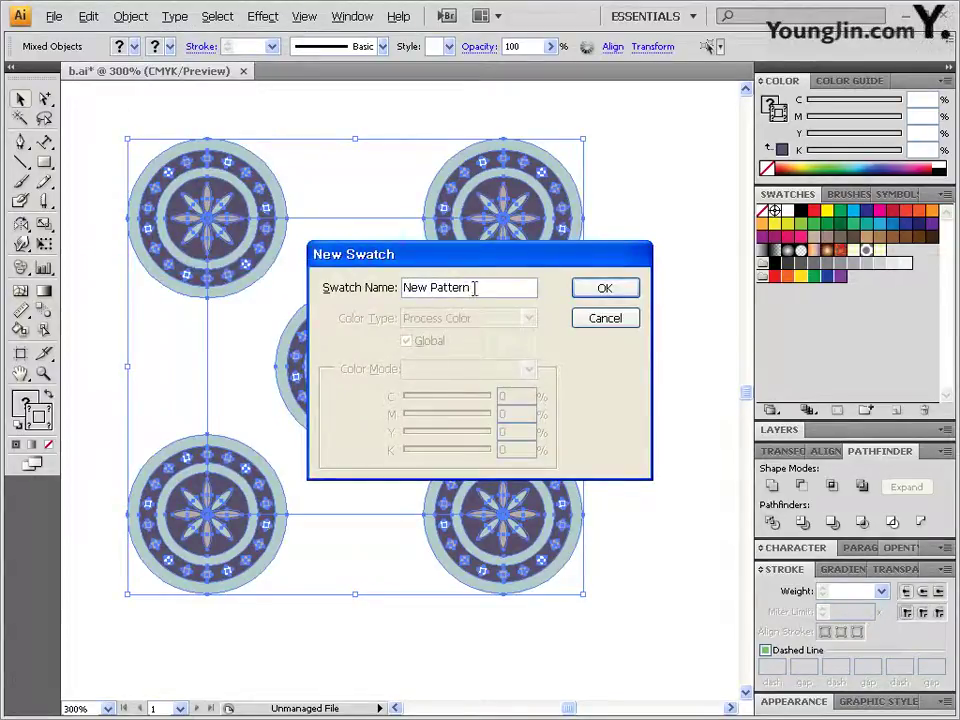
click(605, 288)
click(538, 407)
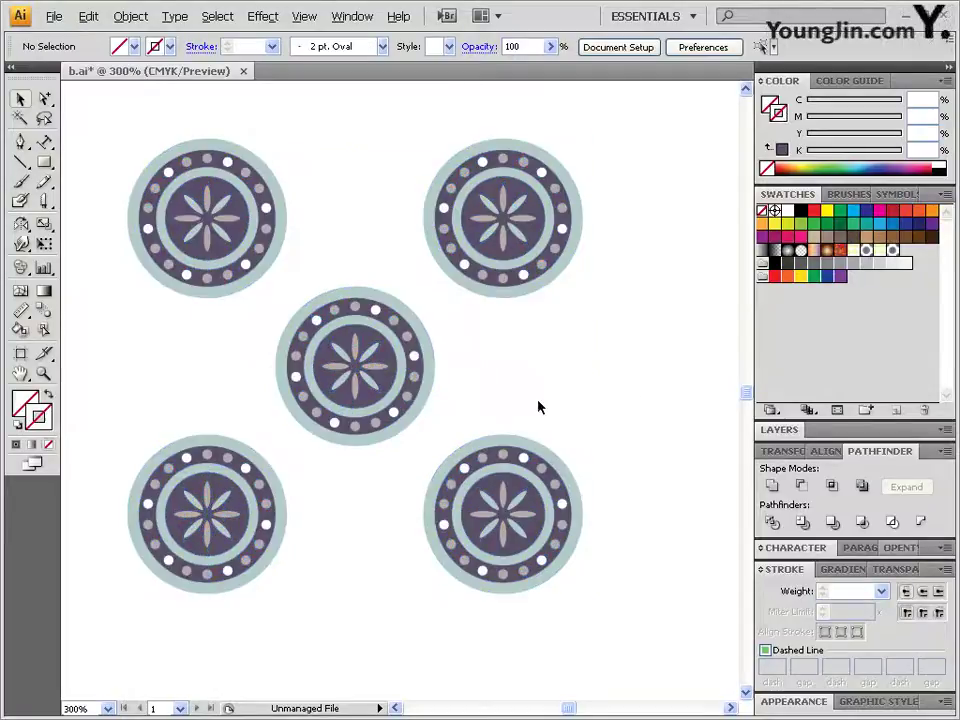
Draw a rectangle in the empty area below and to the right of the tile and fill it with the new motif pattern swatch
ctrl+alt+click(476, 373)
ctrl+alt+click(465, 362)
ctrl+alt+click(426, 364)
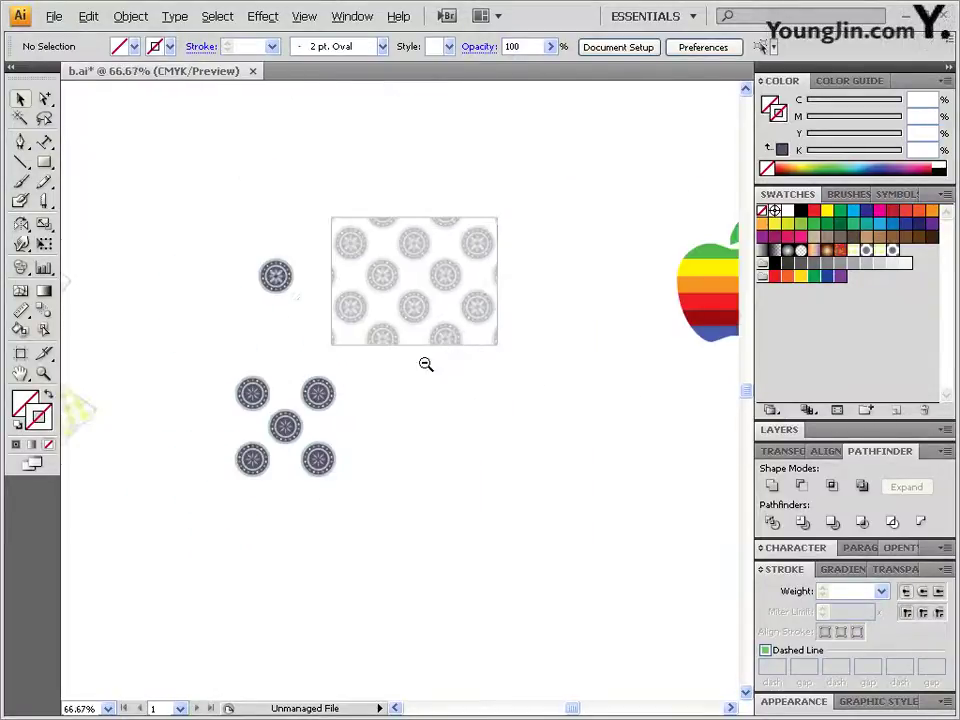
drag(426, 364, 362, 266)
click(45, 162)
drag(314, 326, 540, 508)
click(23, 401)
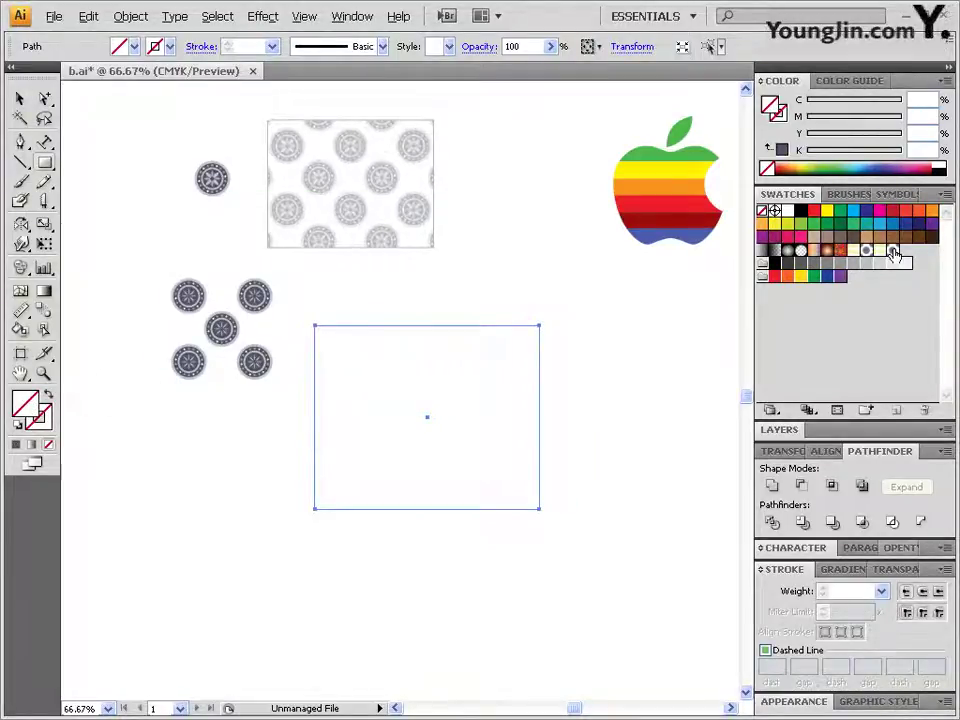
click(893, 255)
Examine the pattern-filled rectangle up close, followed by the five-motif tile and the gingham samples
ctrl+click(491, 429)
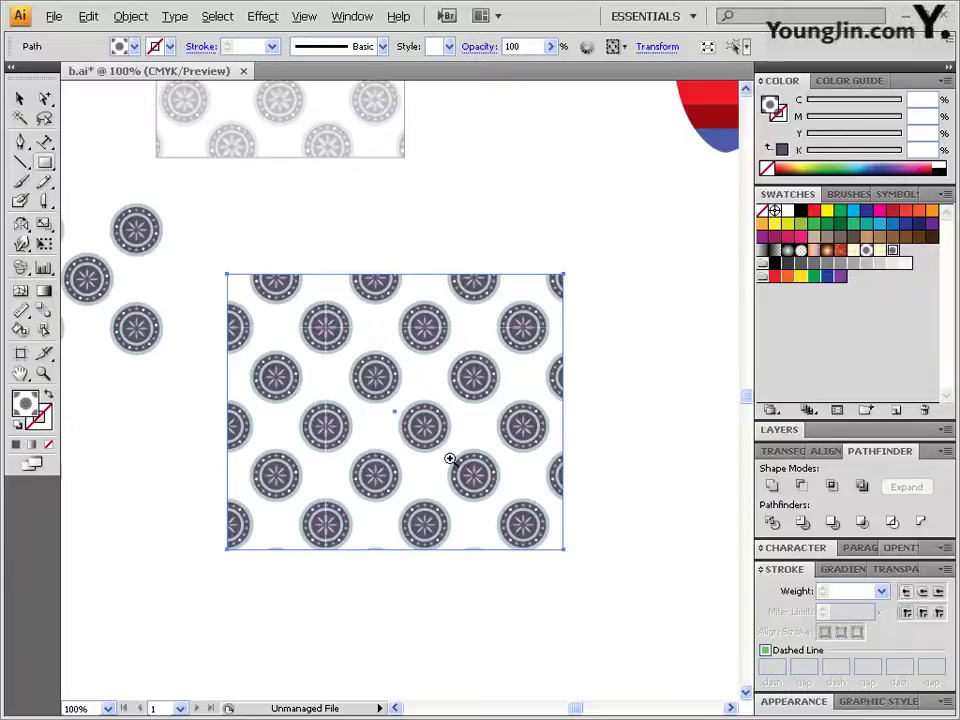
ctrl+click(450, 458)
drag(425, 367, 521, 422)
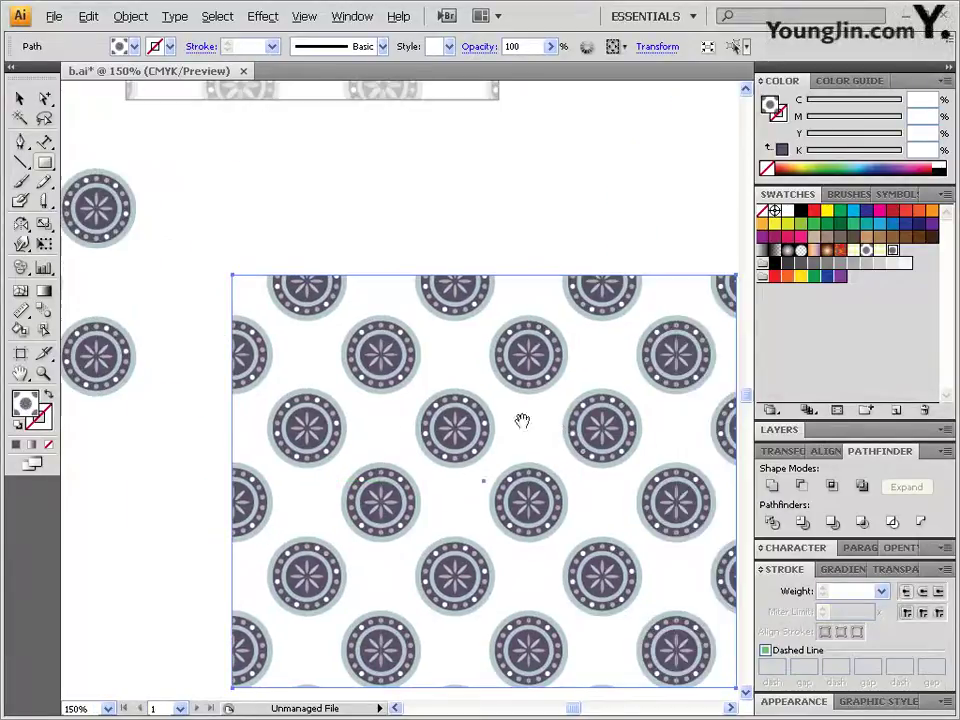
drag(444, 239, 482, 336)
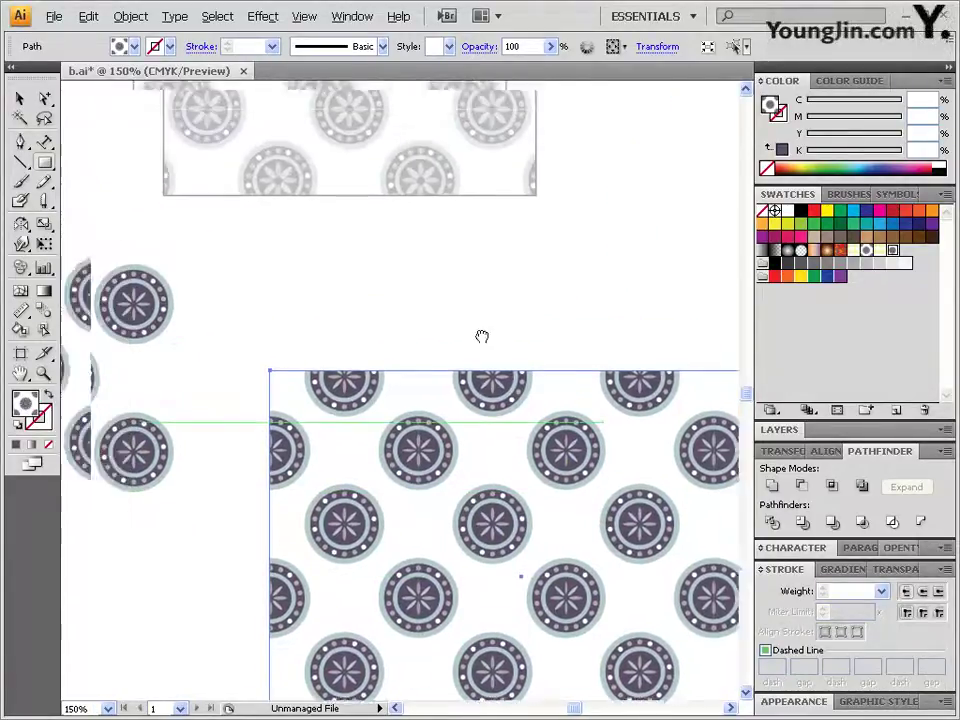
drag(316, 304, 501, 294)
click(19, 98)
drag(383, 253, 583, 208)
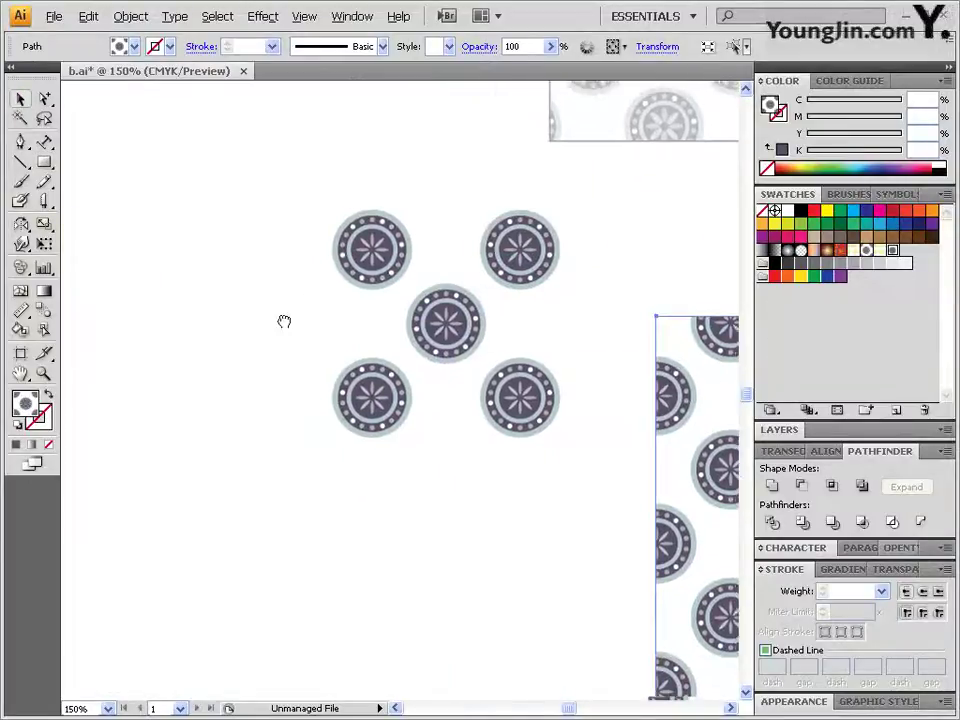
drag(100, 317, 348, 304)
drag(247, 337, 442, 466)
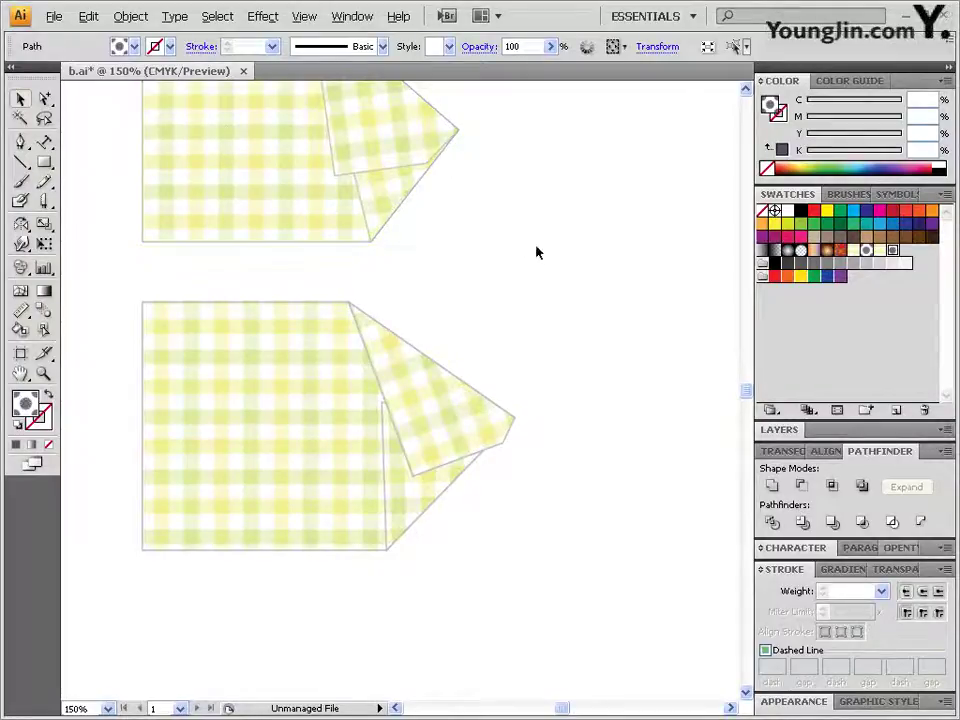
drag(506, 311, 213, 296)
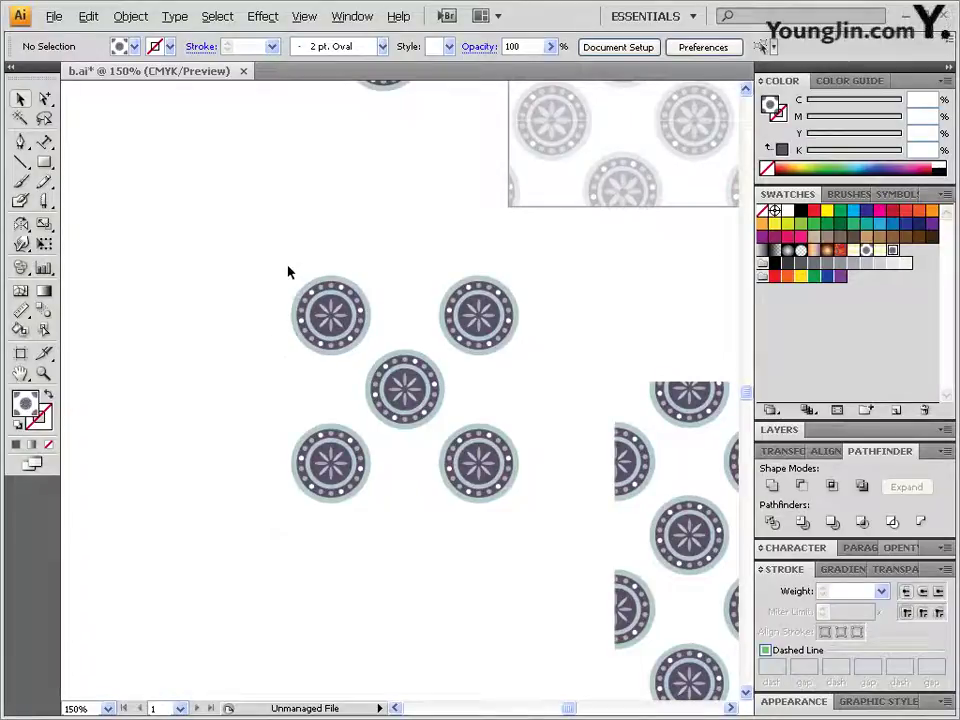
Draw a square around the tile's upper-left motif, leaving an even margin on every side of the circle
drag(289, 268, 354, 341)
ctrl+click(358, 313)
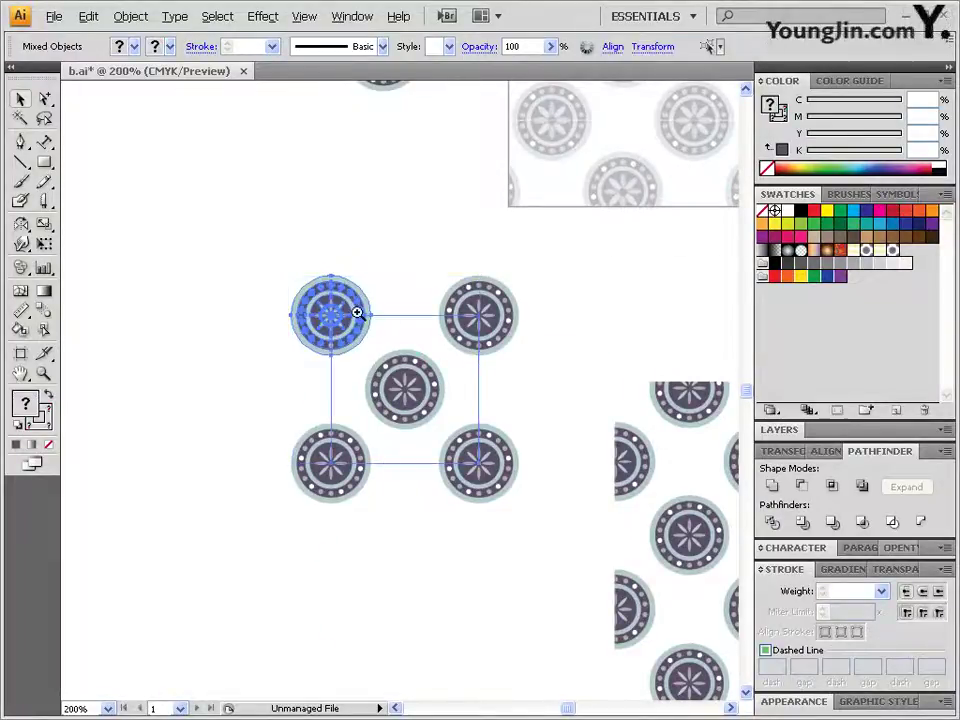
ctrl+click(358, 311)
drag(484, 487, 400, 178)
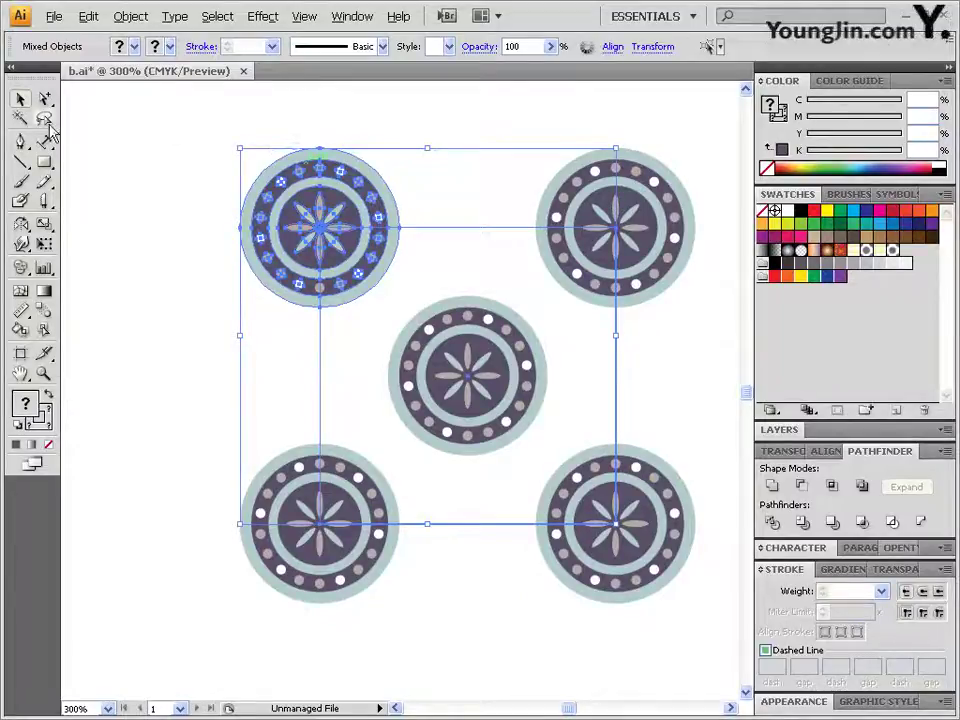
click(45, 162)
mouse_move(219, 125)
mouse_down()
mouse_move(386, 225)
mouse_move(429, 332)
mouse_move(420, 329)
mouse_up()
Make the new square invisible with no fill or stroke and send it behind the motif
click(50, 443)
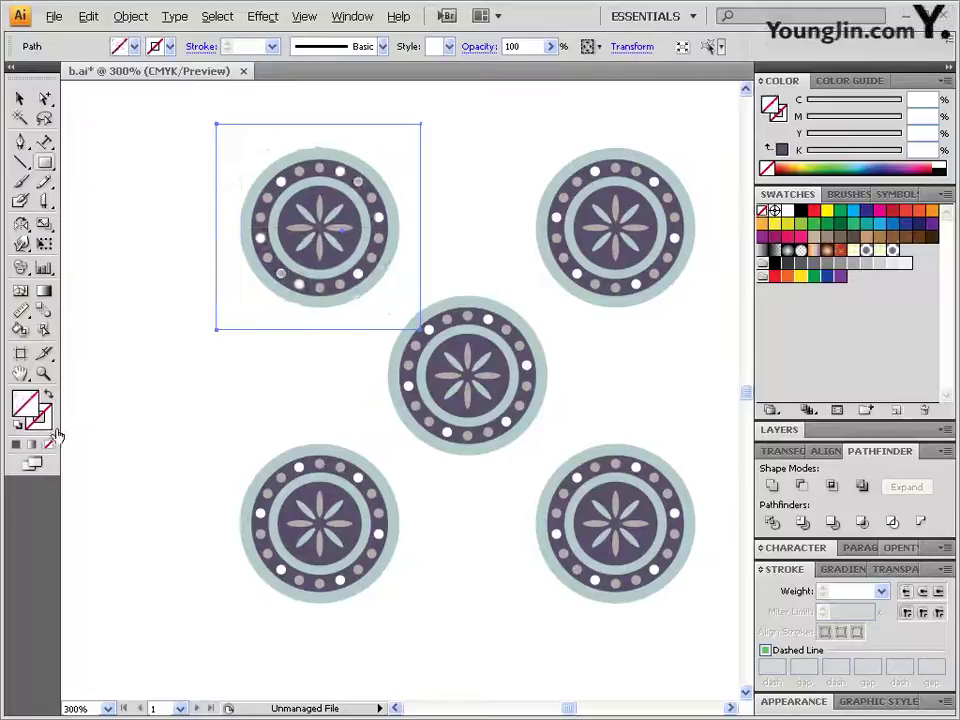
click(130, 16)
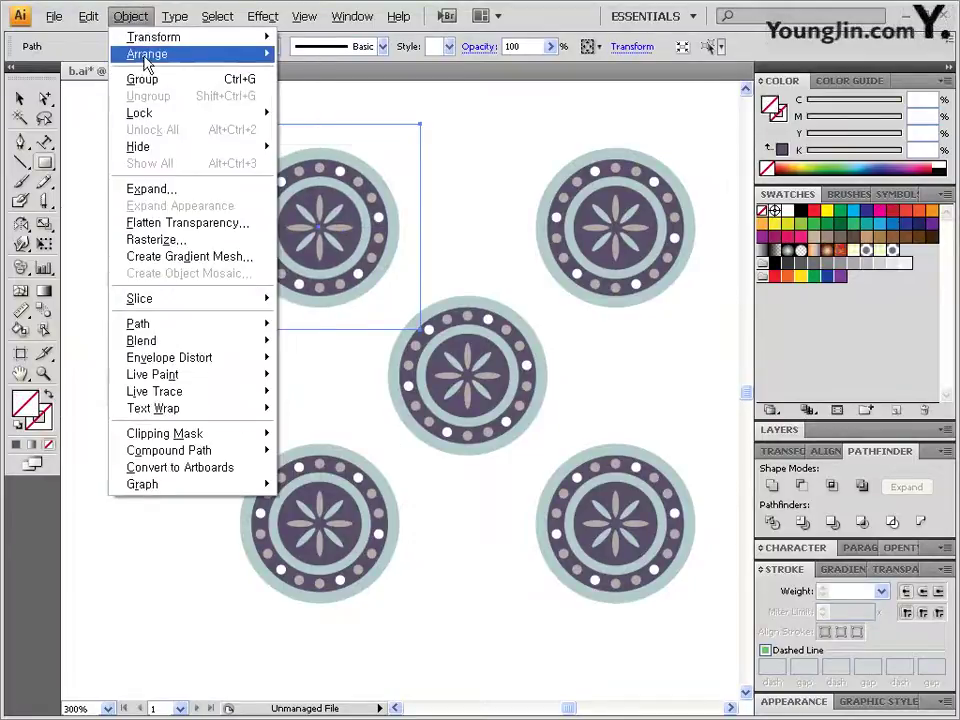
mouse_move(146, 54)
click(342, 106)
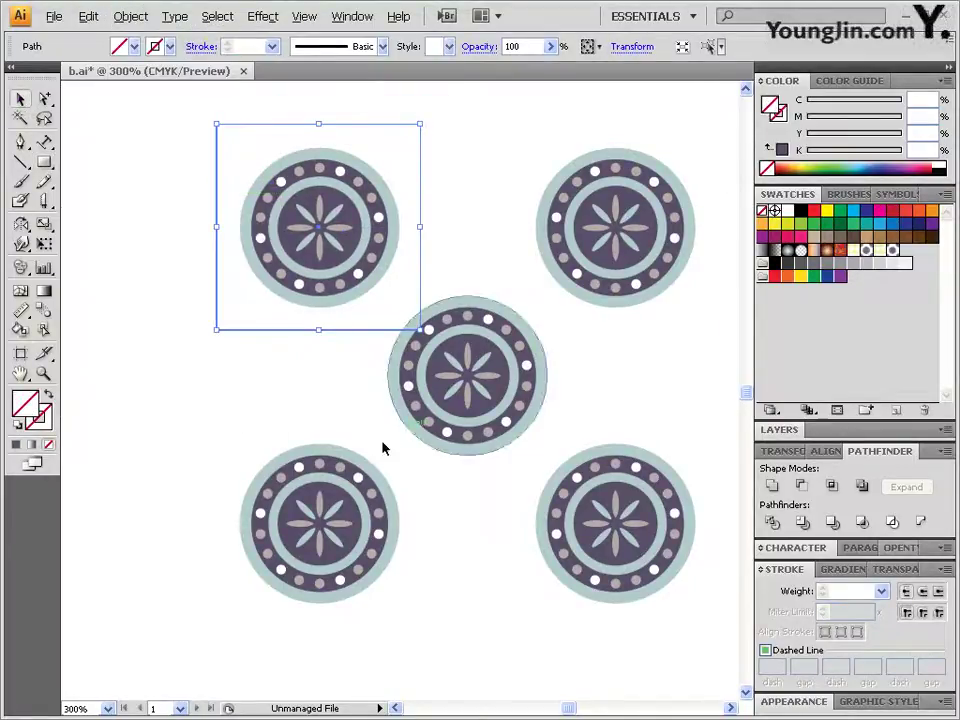
Select the upper-left motif together with its invisible square and place a copy in the empty area below the five-motif tile
drag(285, 378, 332, 354)
click(223, 137)
drag(210, 131, 403, 315)
ctrl+alt+click(379, 331)
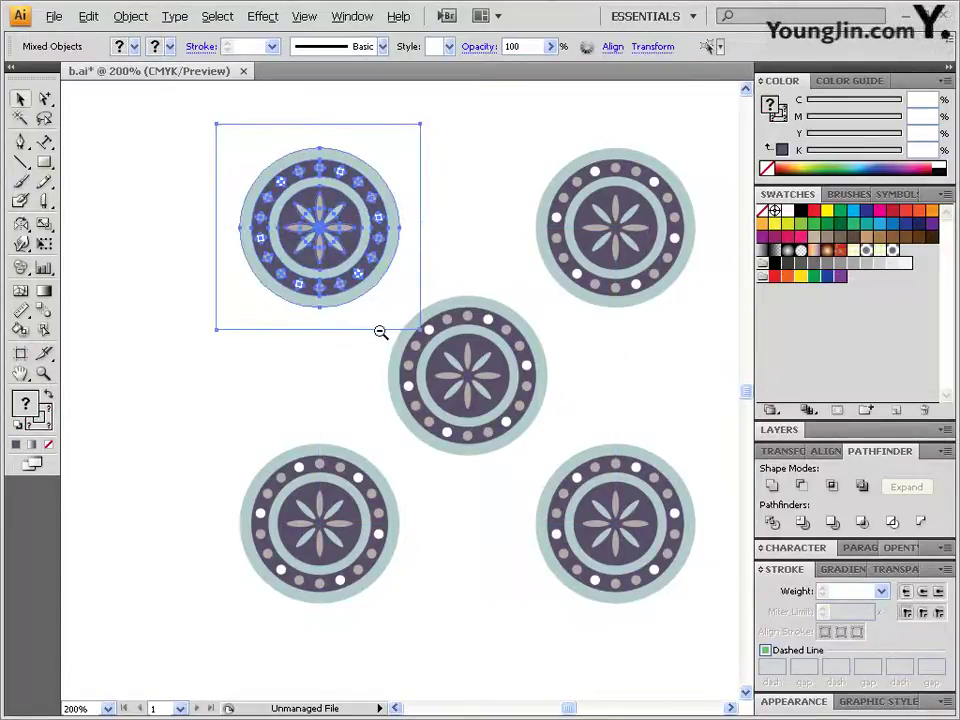
ctrl+alt+click(390, 331)
drag(385, 369, 238, 581)
Duplicate the motif and its square edge to edge into a row of four, and copy that row directly beneath it
drag(345, 531, 364, 190)
drag(266, 244, 507, 402)
drag(602, 495, 203, 376)
drag(464, 361, 466, 464)
click(577, 436)
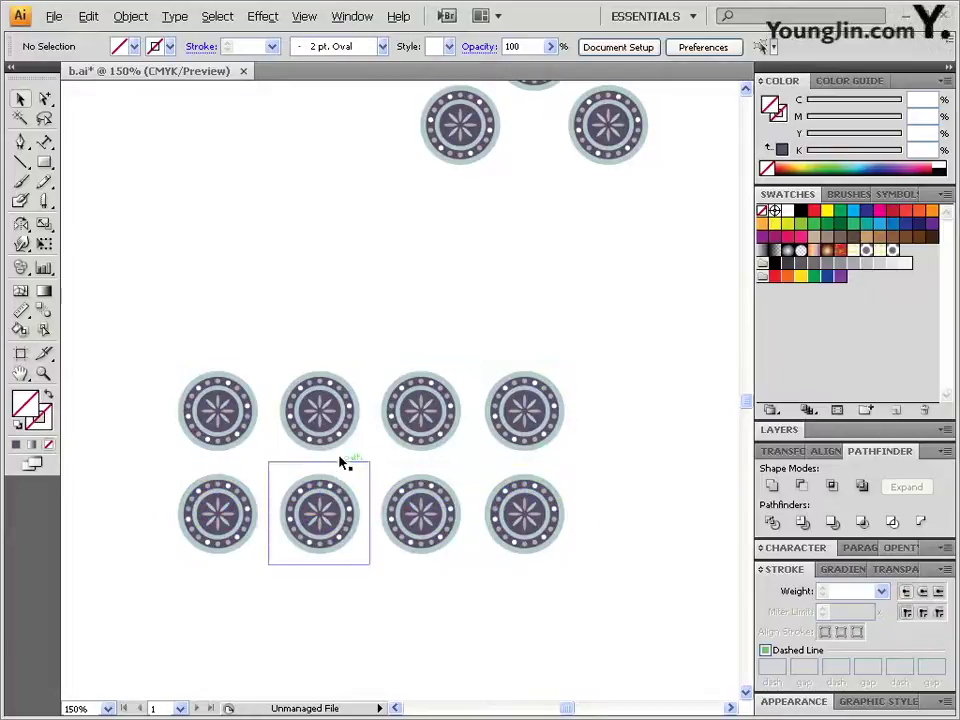
Select the first motif in the upper row of the grid without its invisible square
drag(262, 330, 280, 378)
click(278, 466)
drag(245, 451, 176, 366)
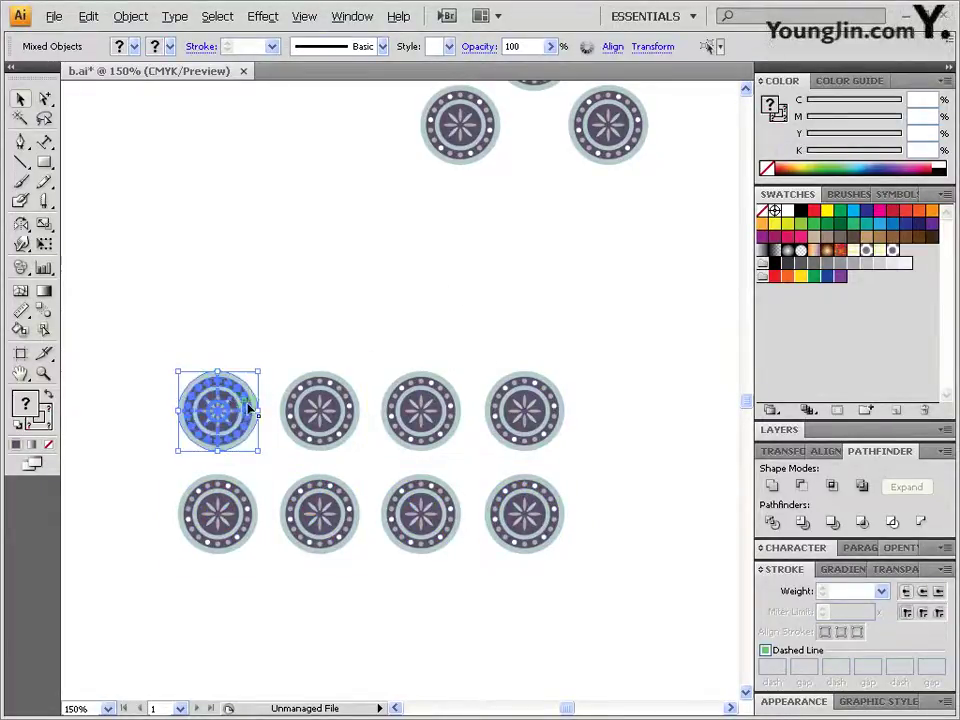
Move the grid's upper-left medallion up into empty space and duplicate it twice beside itself to form a tight row of three
drag(232, 404, 220, 226)
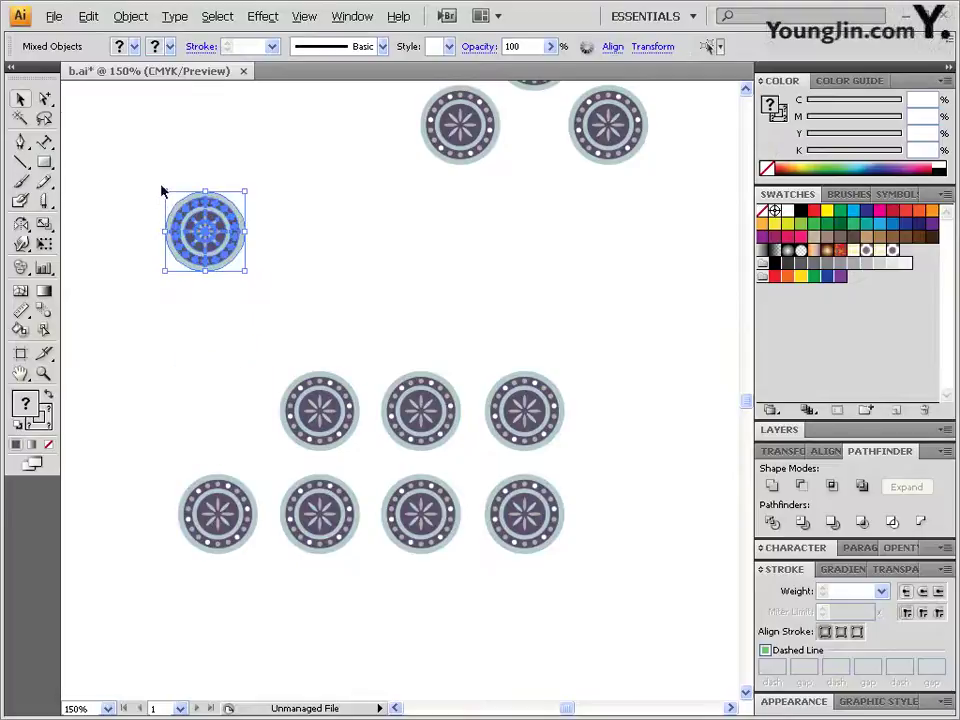
ctrl+click(231, 232)
drag(365, 390, 480, 395)
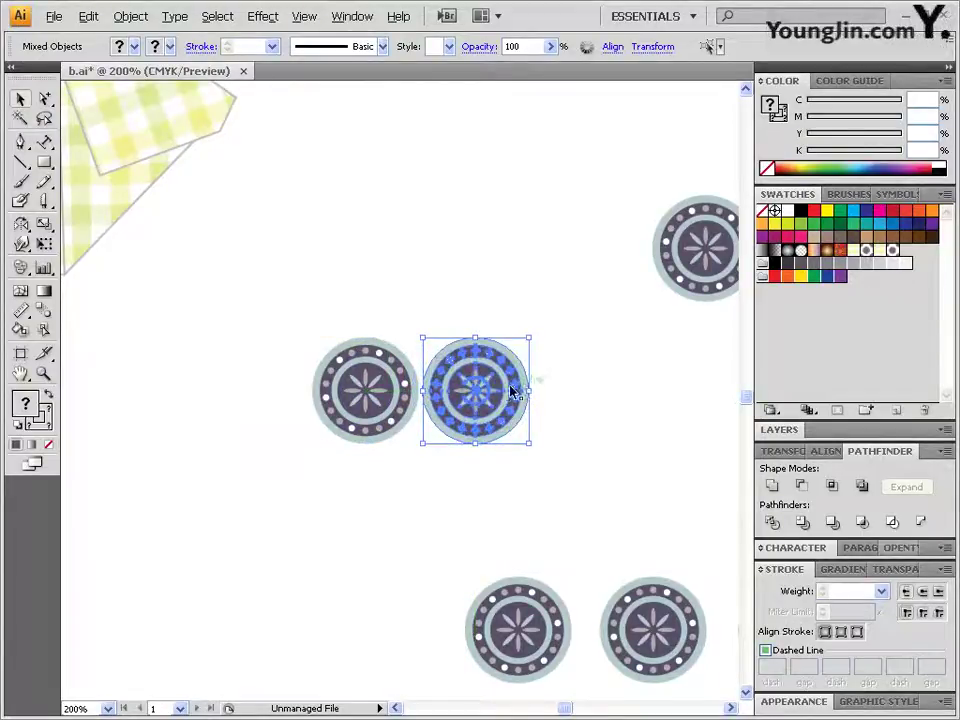
drag(557, 444, 562, 377)
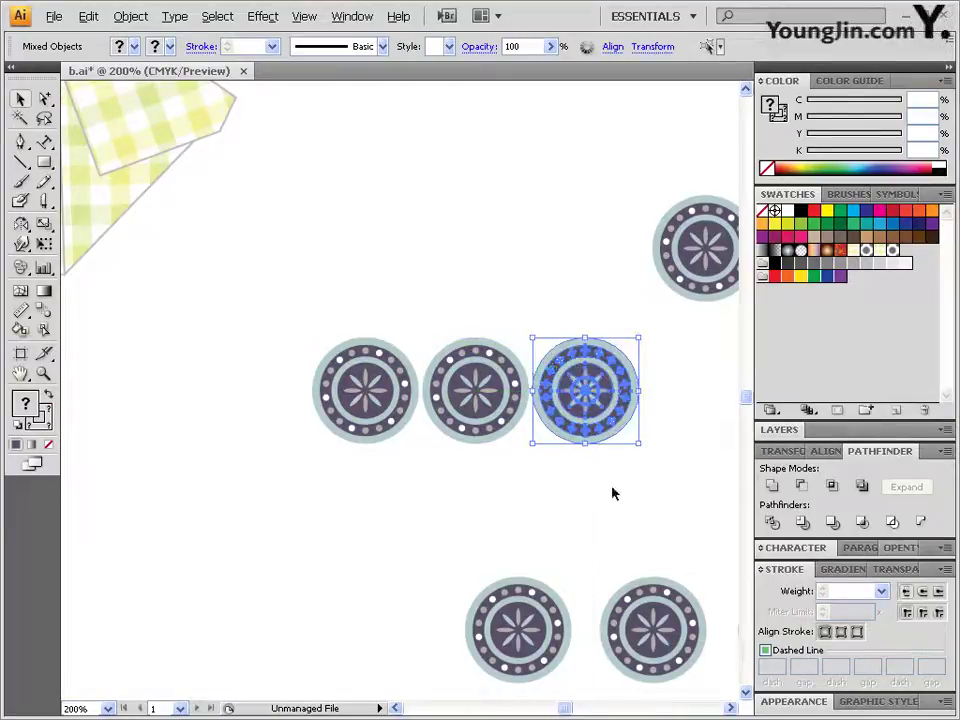
Delete the separate row of three medallions
drag(636, 482, 313, 336)
key(Delete)
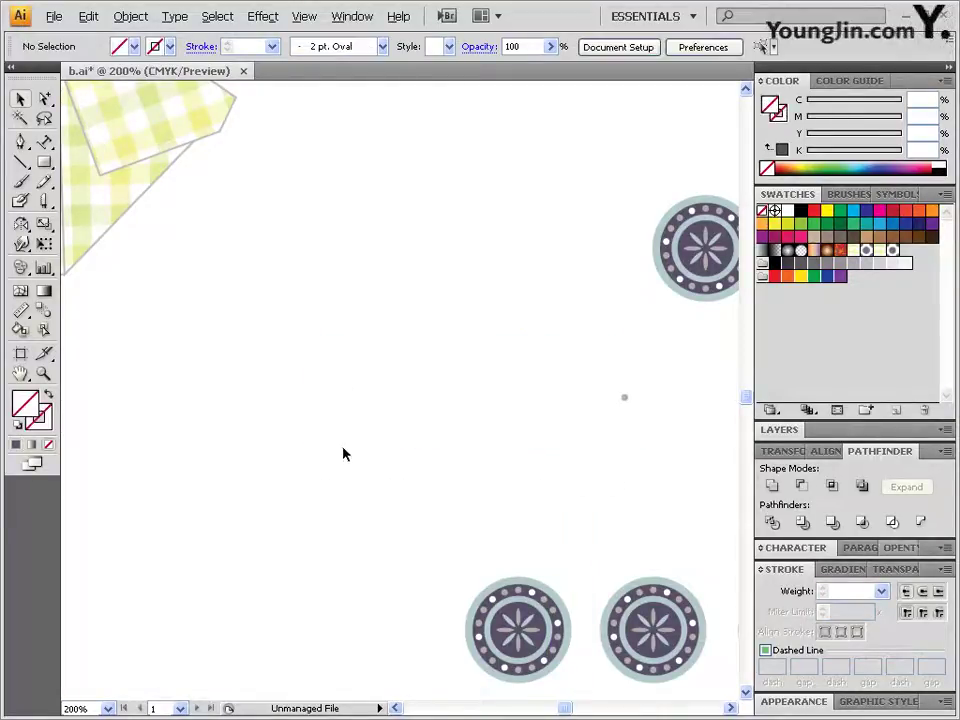
Replace the fill of the large medallion-patterned rectangle with a solid color of C 15, M 0, Y 5, K 0
ctrl+alt+click(369, 411)
ctrl+alt+click(369, 411)
ctrl+alt+click(367, 402)
drag(523, 402, 323, 442)
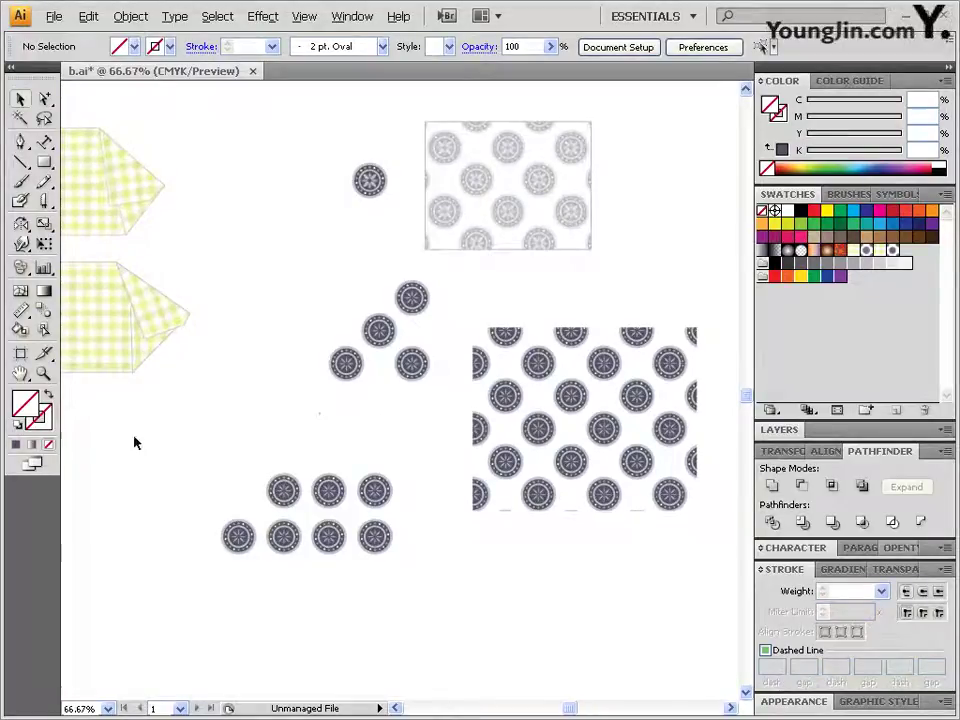
click(634, 411)
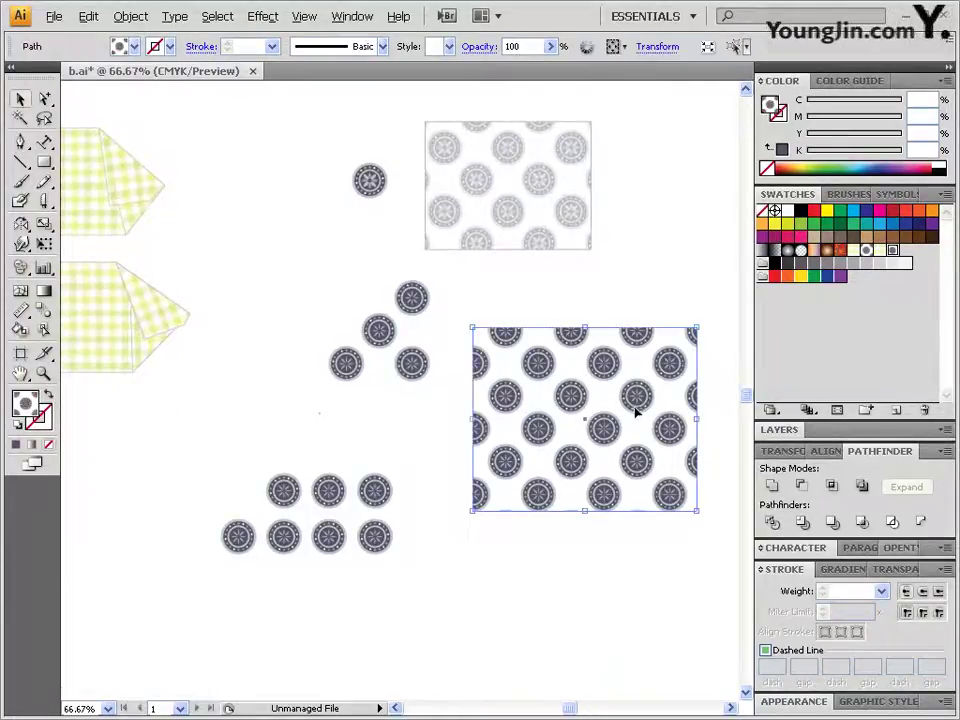
ctrl+click(605, 415)
ctrl+click(450, 414)
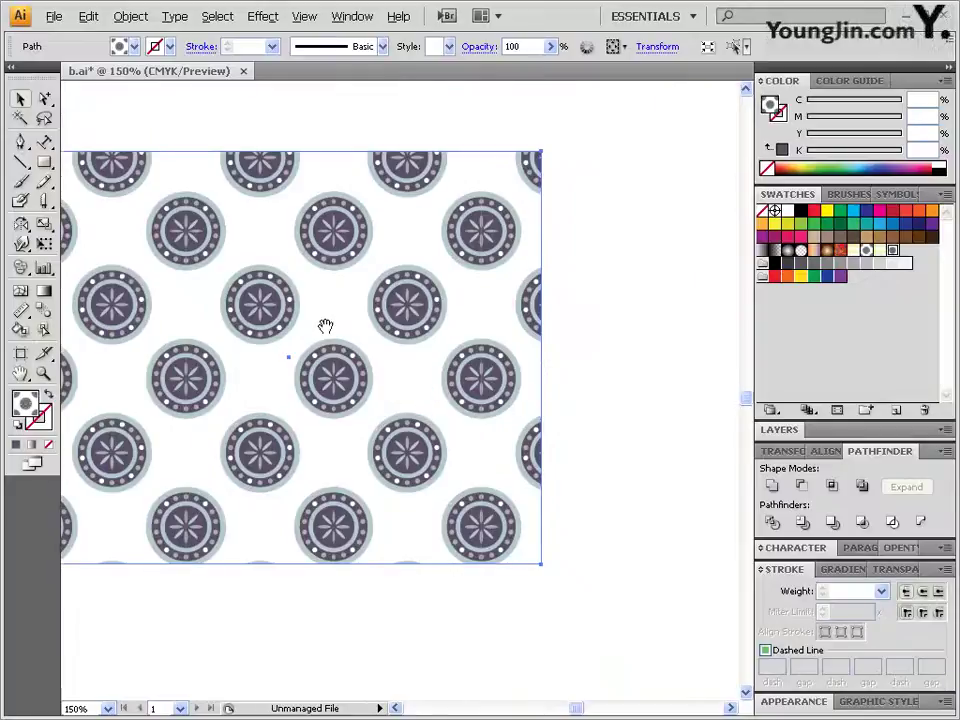
drag(324, 326, 417, 357)
drag(429, 307, 401, 371)
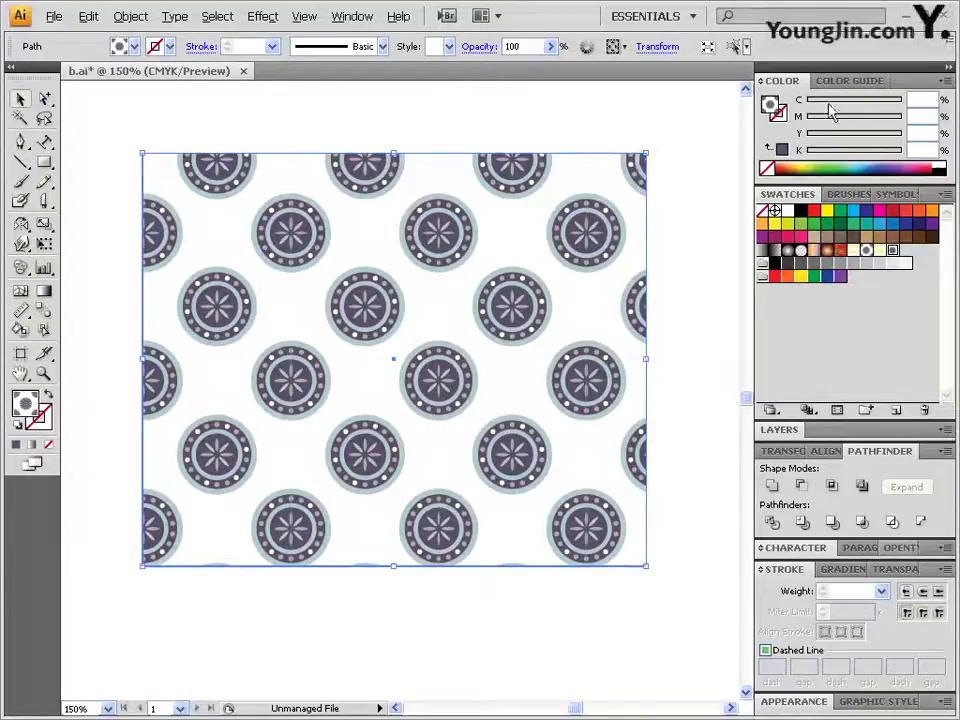
key(Tab)
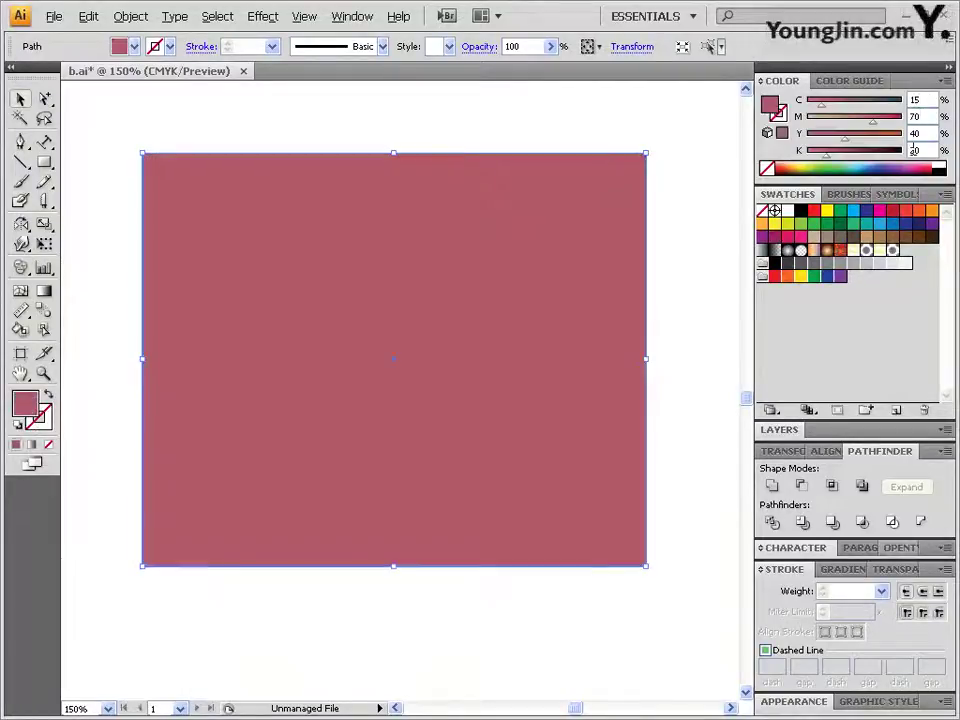
text(0)
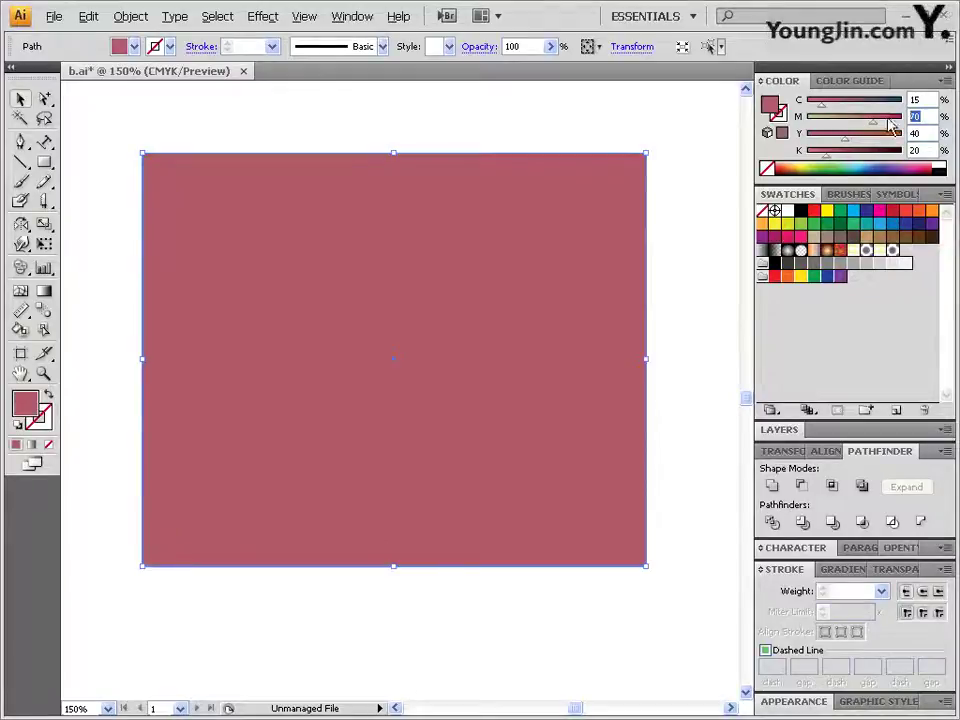
click(927, 132)
text(5)
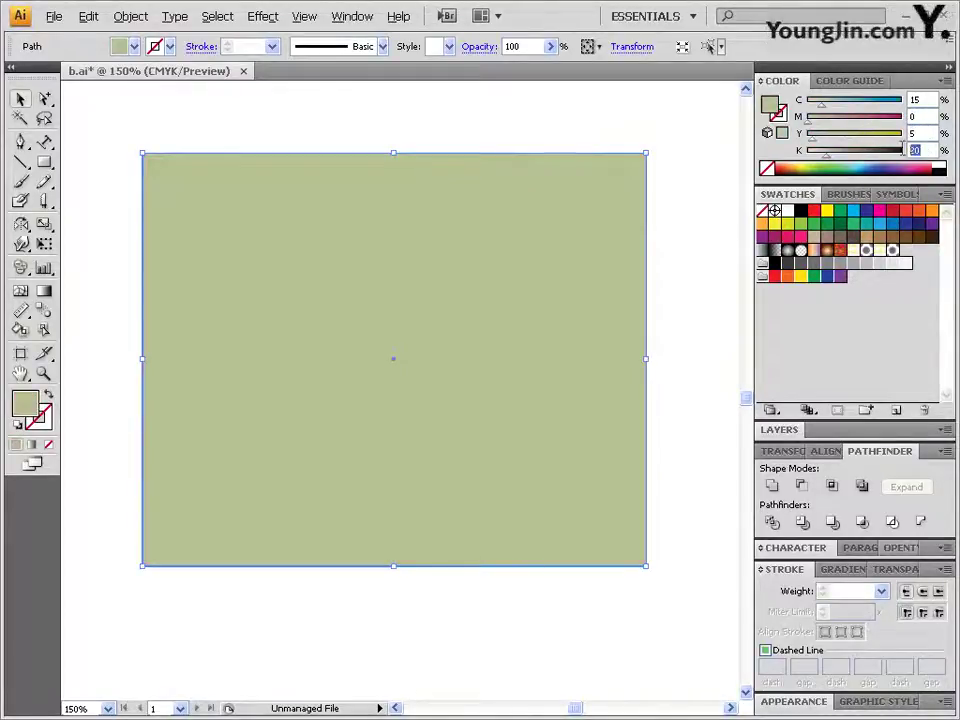
text(0)
key(Tab)
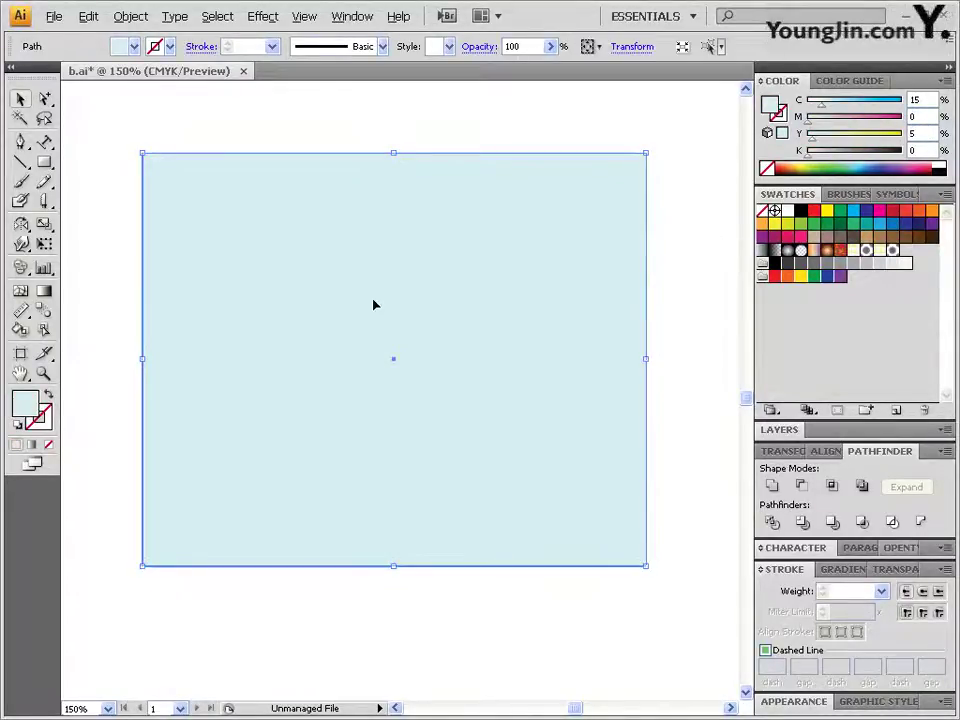
Copy the light blue rectangle in place with a 0 mm move and fill the copy with the dark medallion pattern swatch
double_click(22, 100)
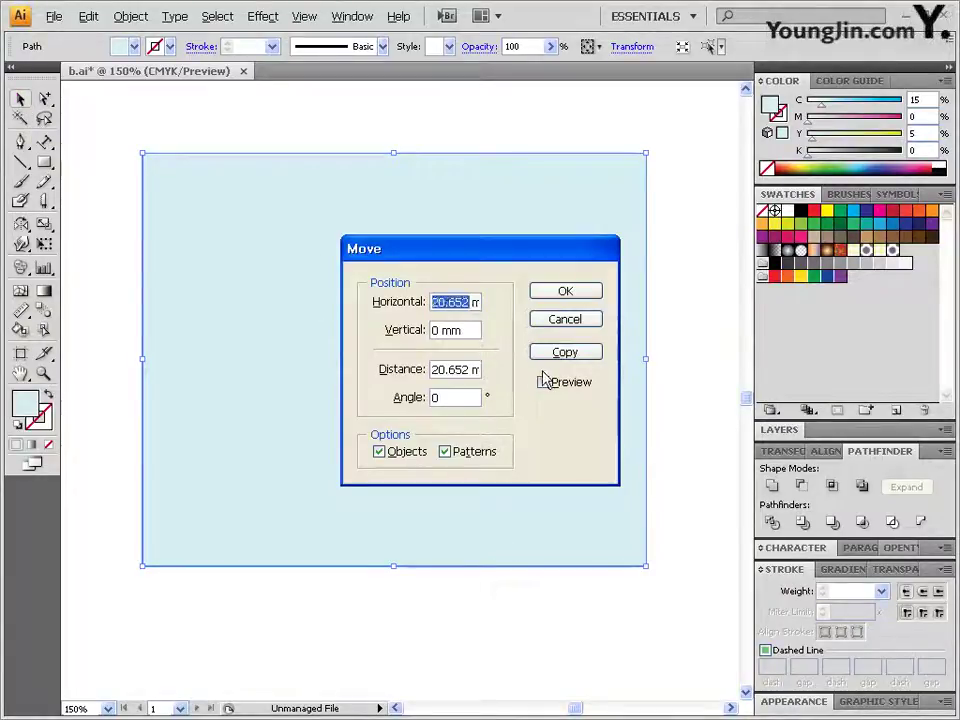
text(0)
click(443, 330)
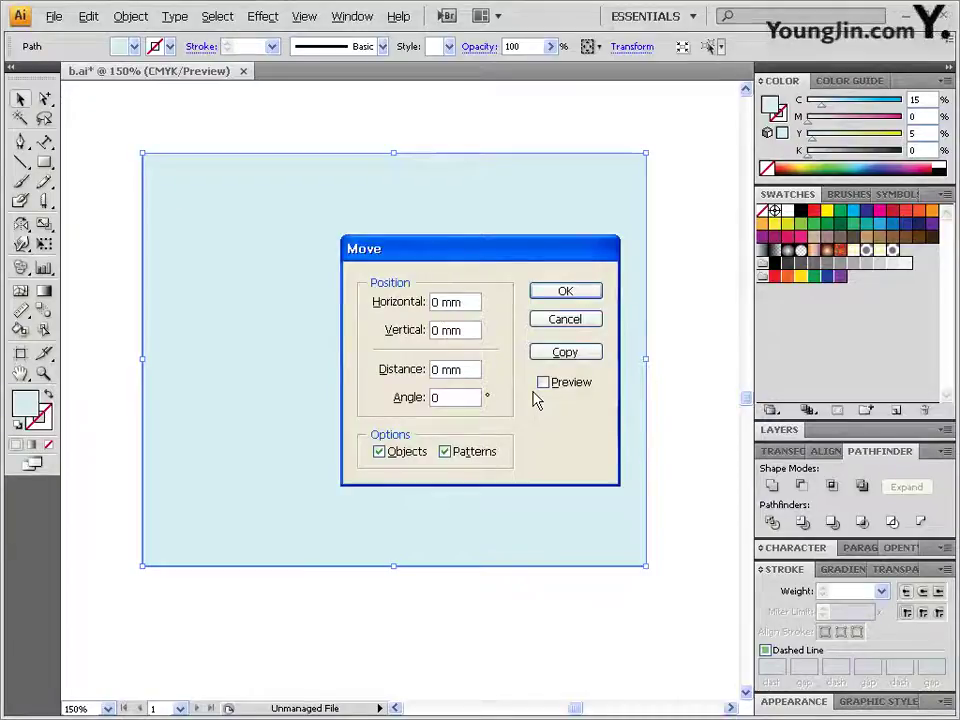
click(574, 356)
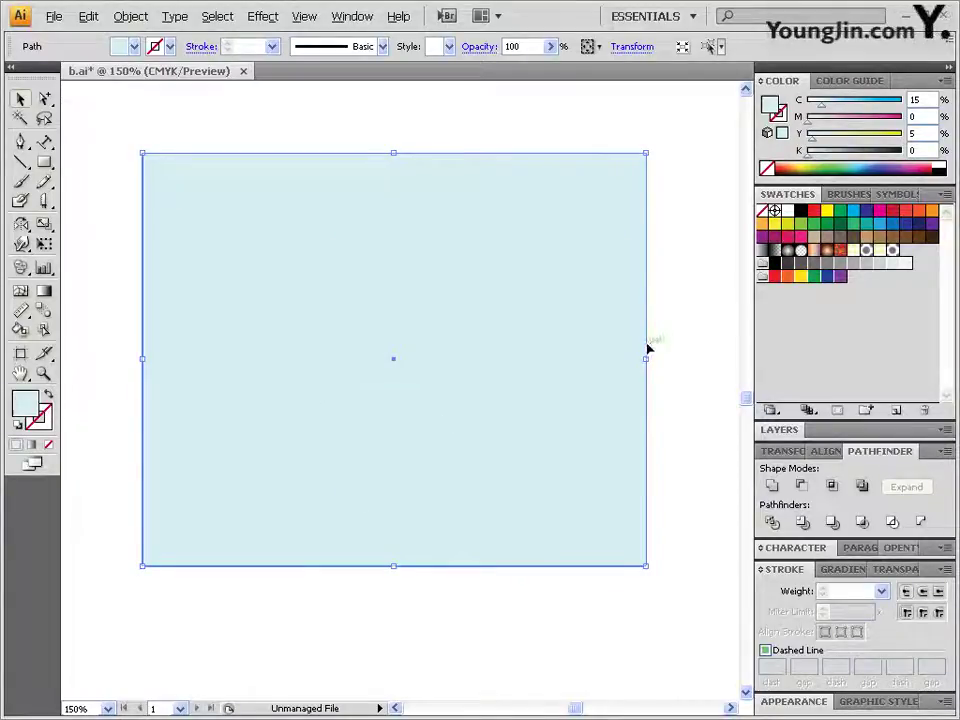
click(894, 251)
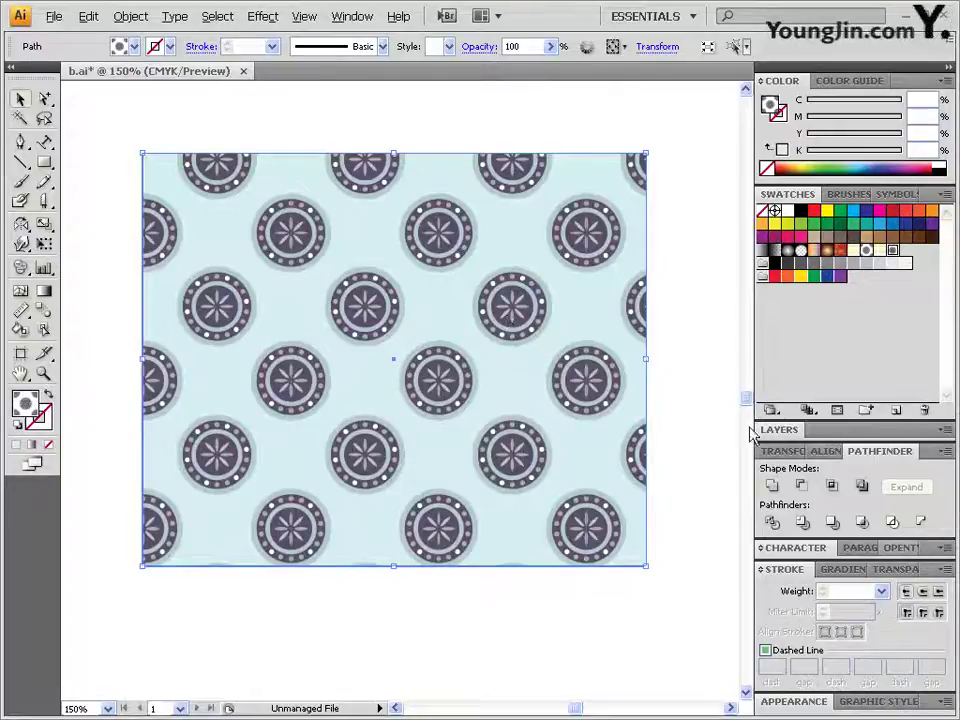
Set the opacity of the patterned rectangle copy to 40%
click(895, 569)
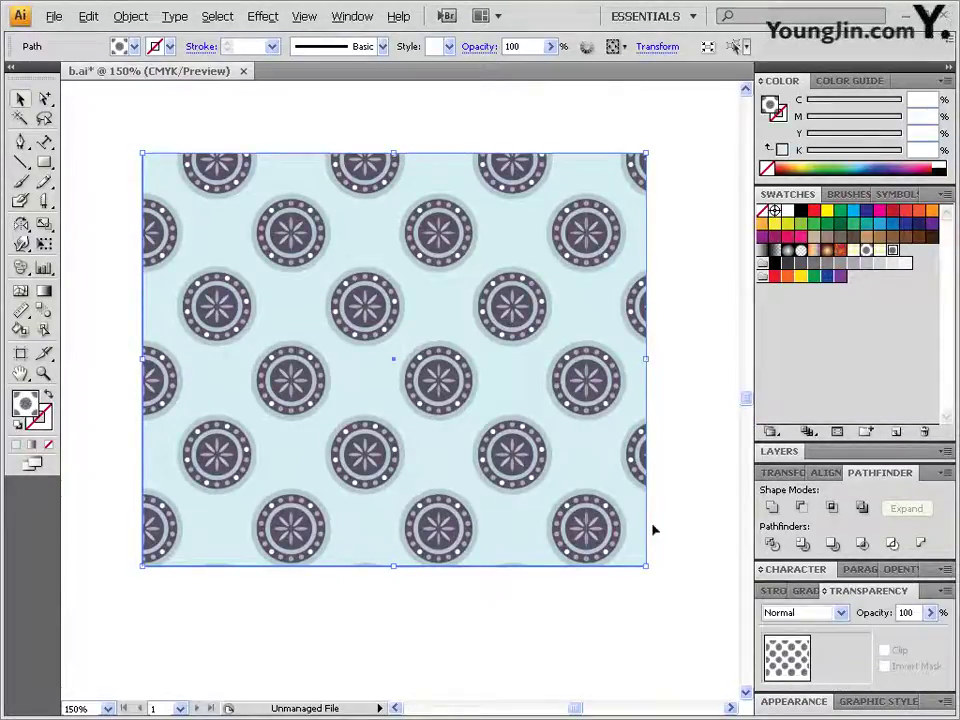
click(930, 612)
text(4)
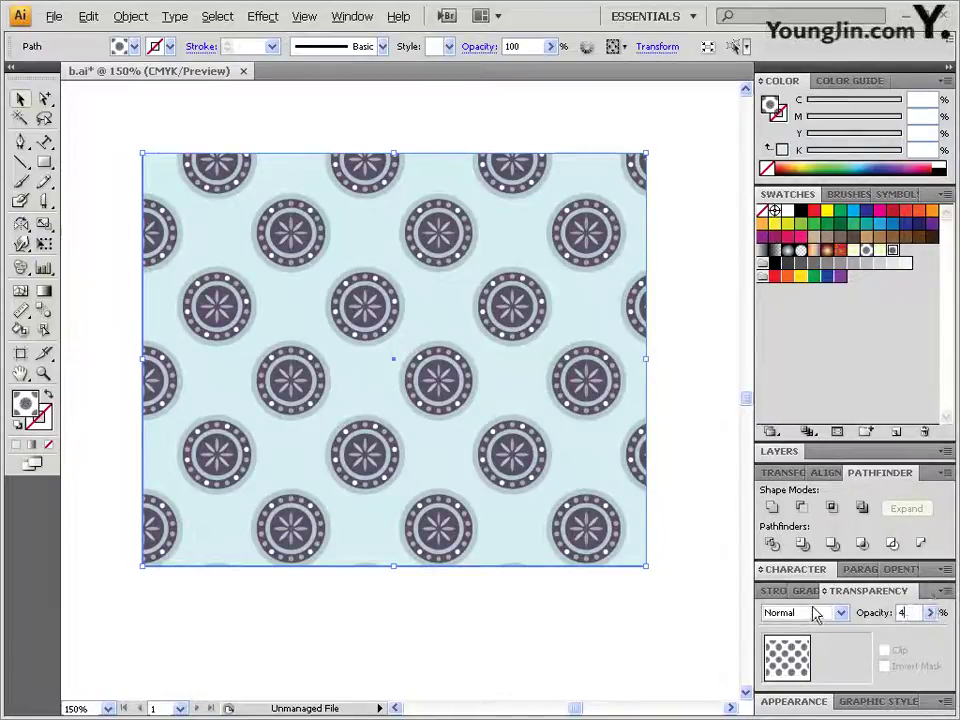
text(0)
key(Return)
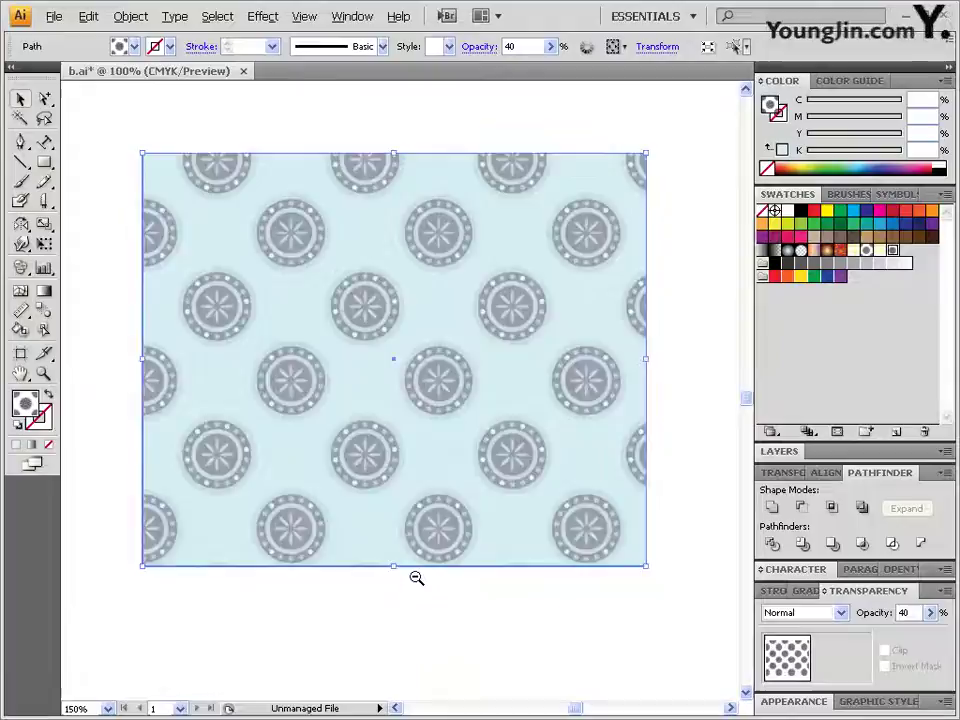
Create a rectangular grid 100 mm wide and 80 mm high with 5 horizontal dividers and 0 vertical dividers near the apple logo
ctrl+alt+click(416, 578)
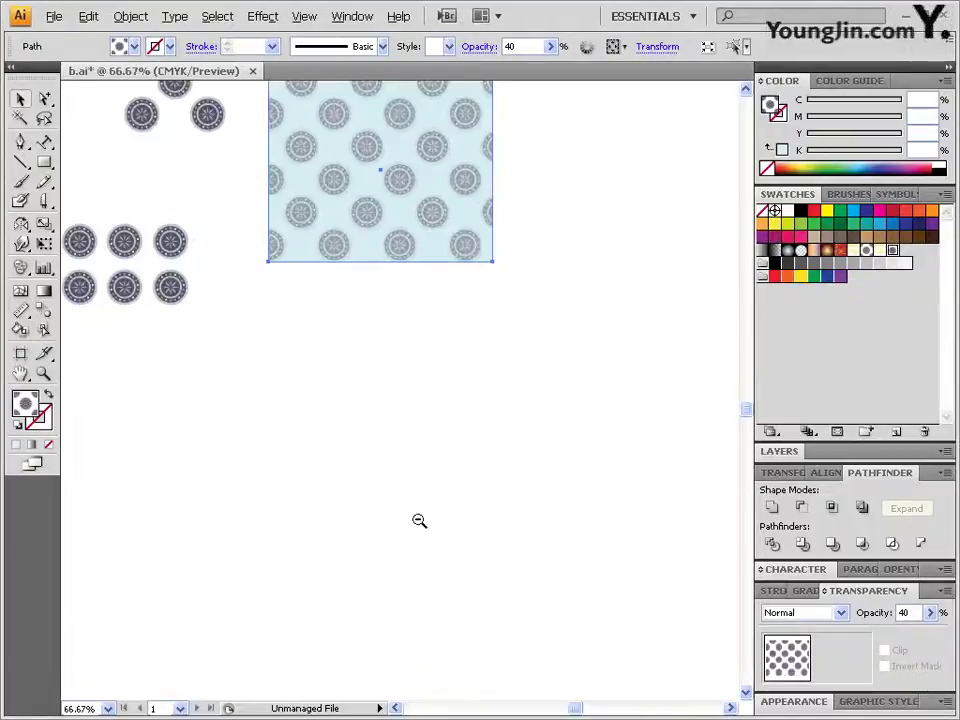
drag(386, 318, 409, 450)
drag(406, 364, 422, 474)
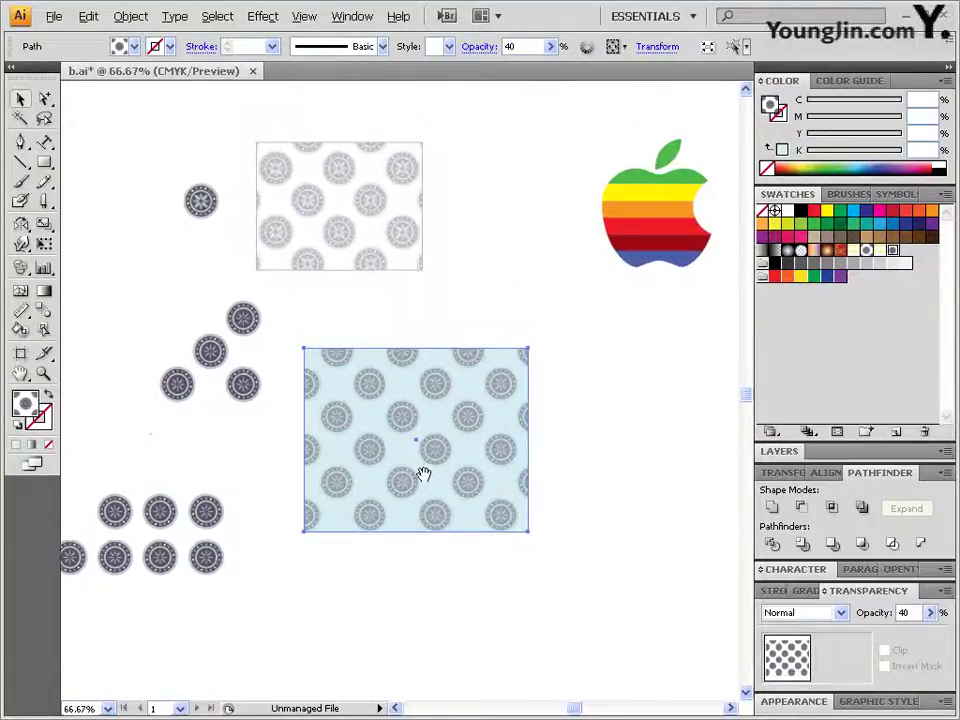
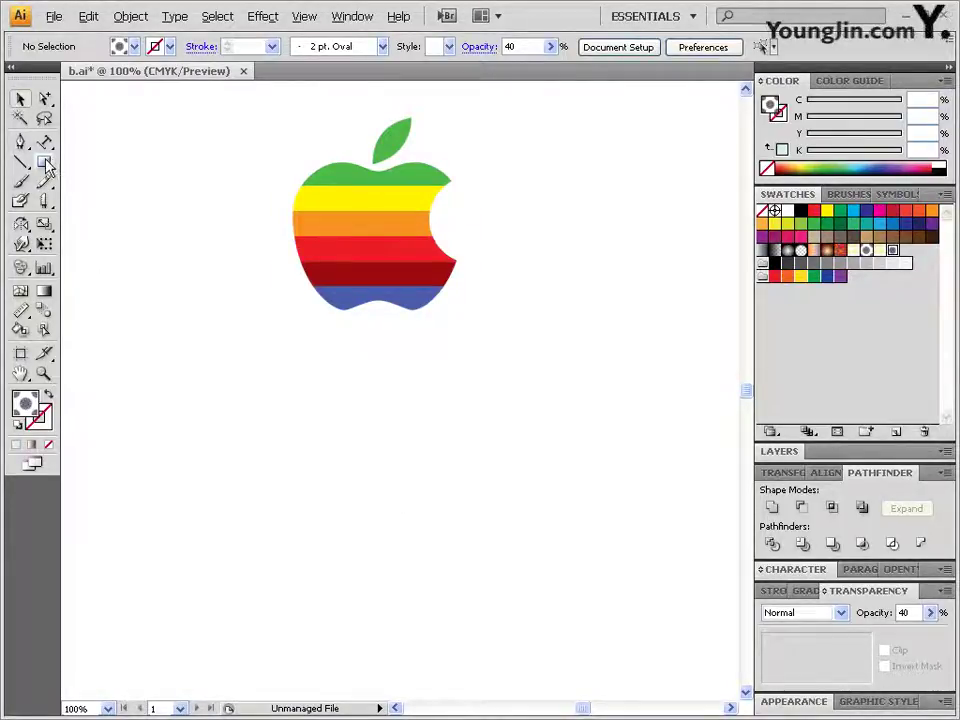
drag(22, 164, 60, 223)
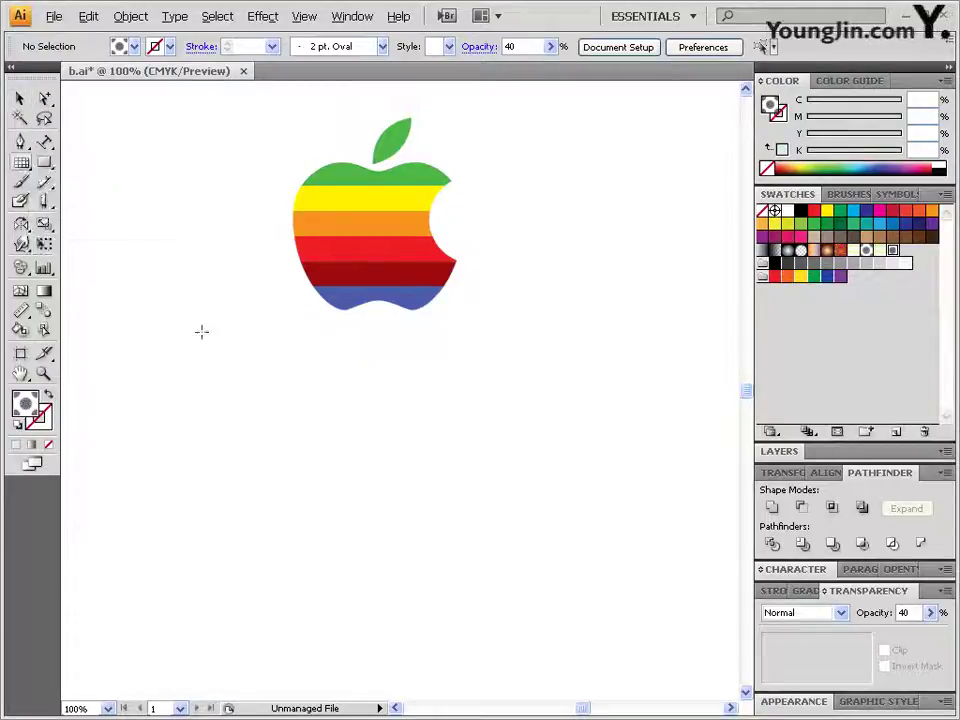
click(254, 386)
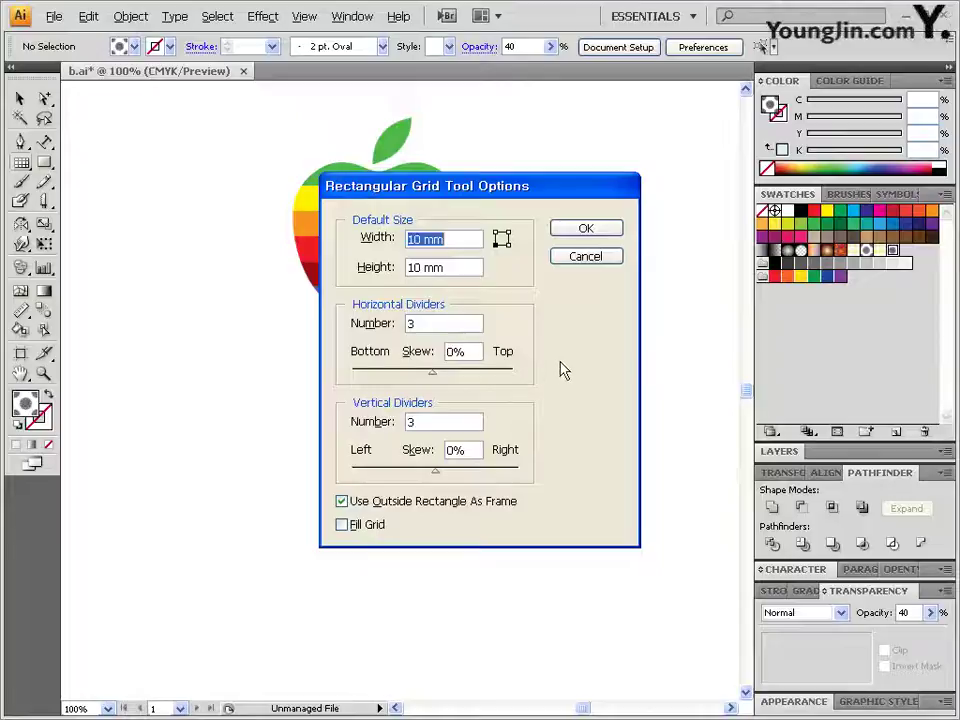
text(100)
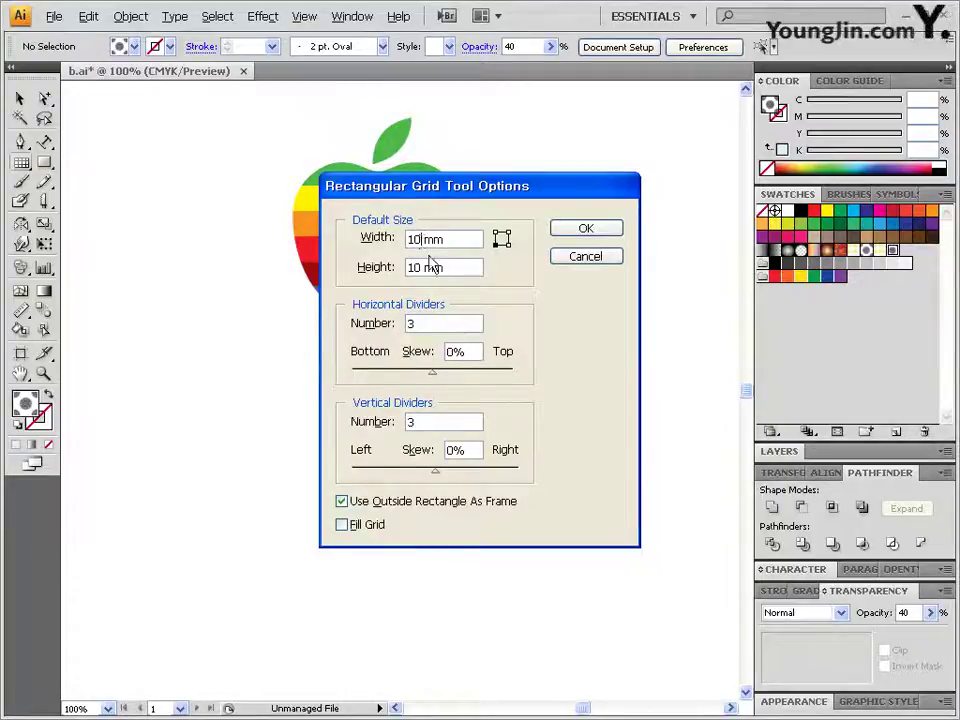
key(Tab)
text(80)
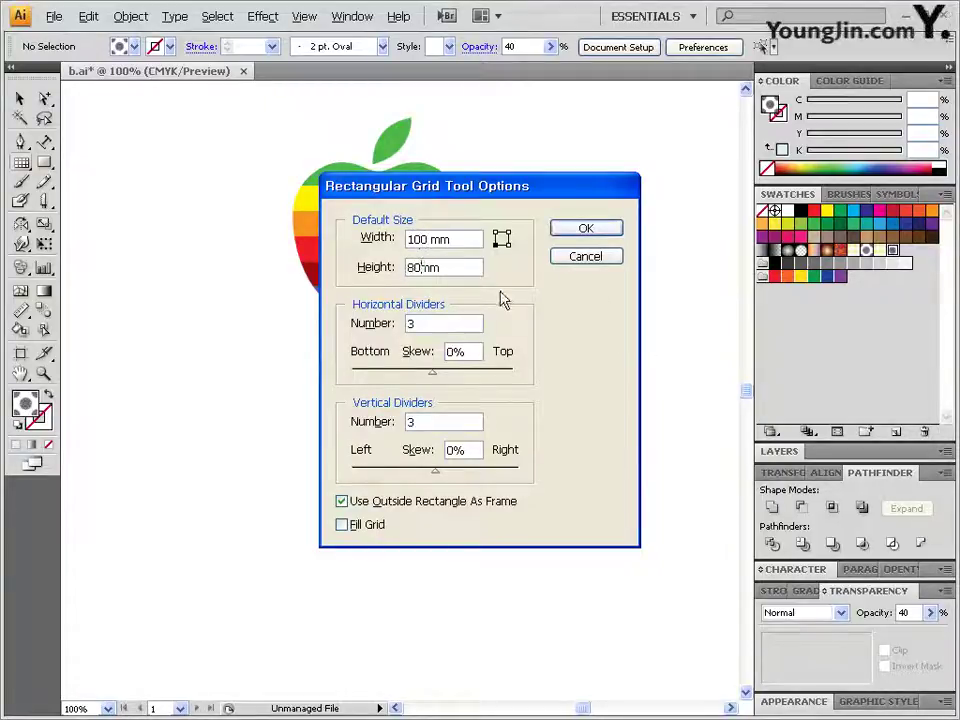
double_click(412, 323)
text(5)
double_click(412, 422)
text(0)
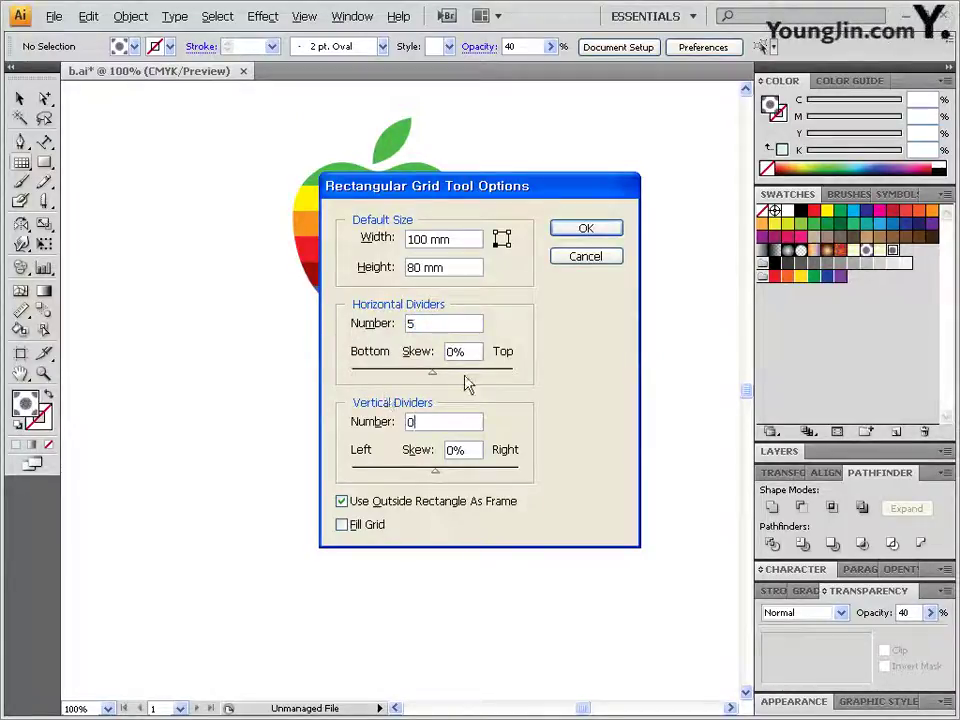
click(584, 230)
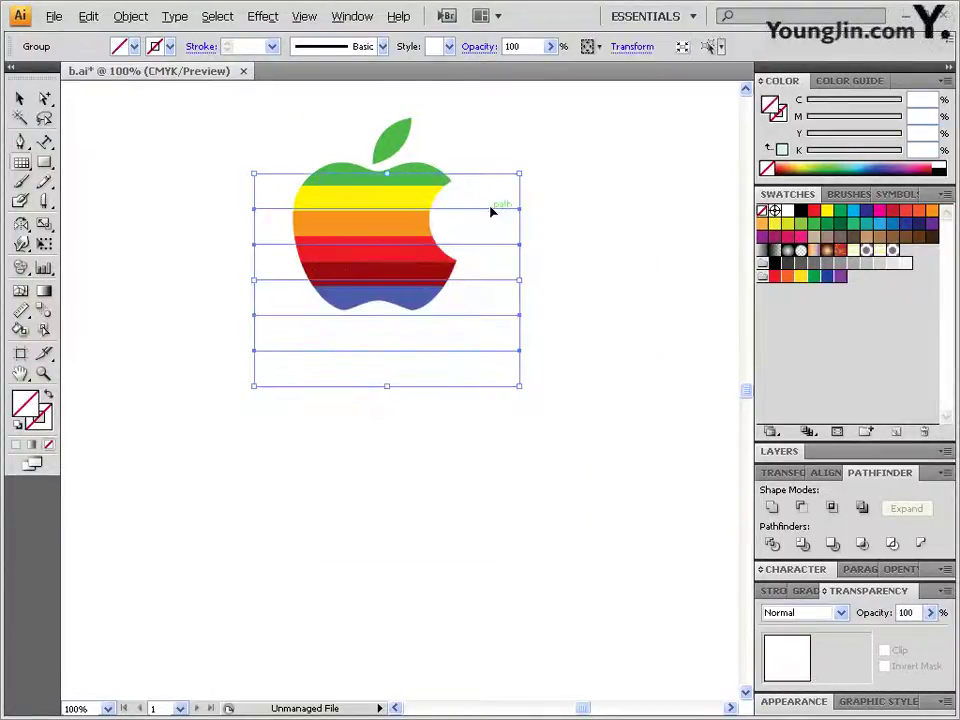
Move the grid below the apple logo and fill it with the light blue C 15, M 0, Y 5, K 0
drag(490, 210, 493, 427)
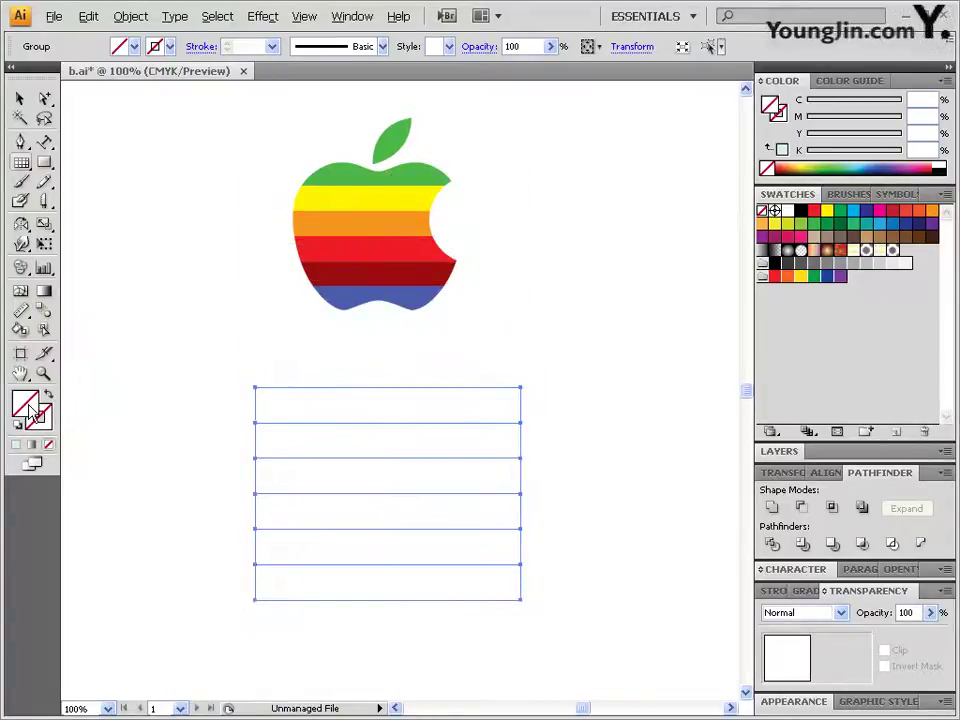
click(895, 165)
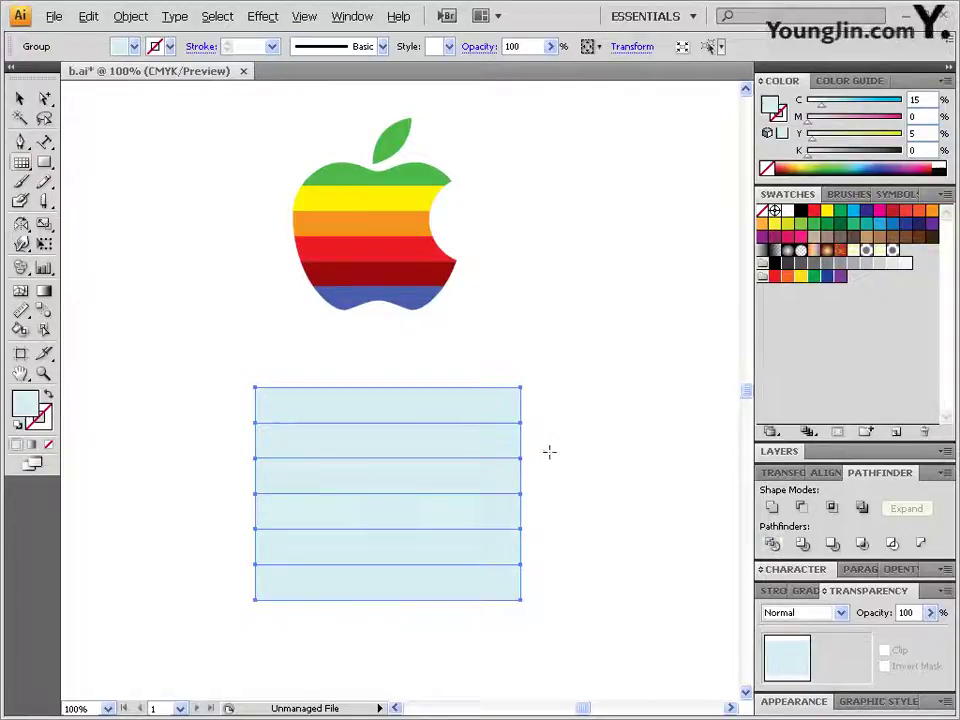
Check that the grid's bands can be selected individually with the Group Selection tool
click(45, 98)
click(535, 370)
click(491, 449)
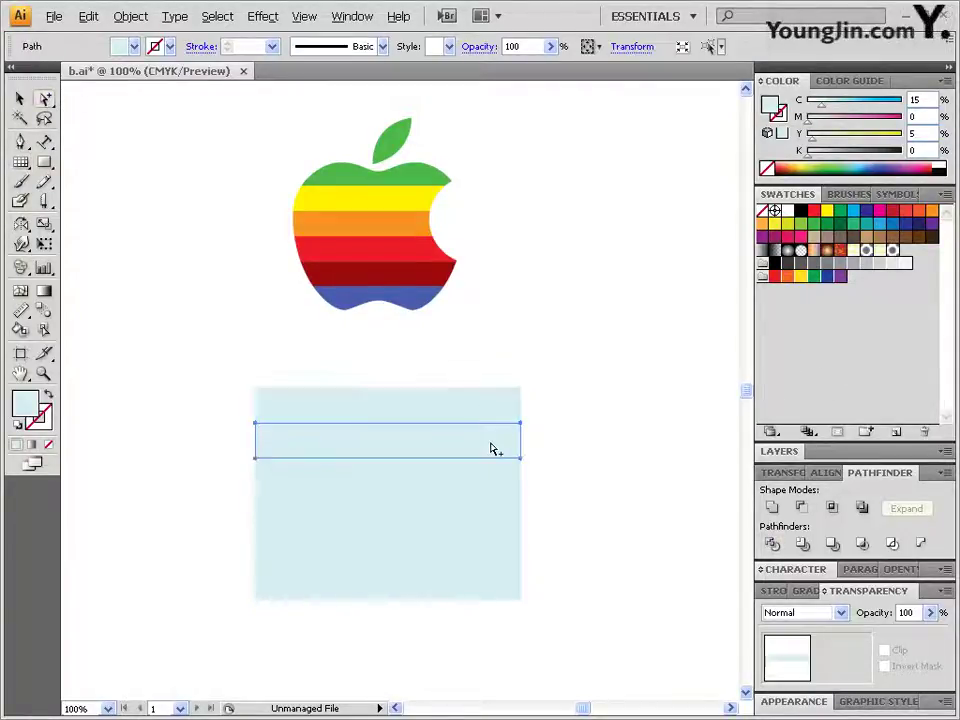
click(553, 474)
click(491, 483)
click(484, 524)
click(558, 563)
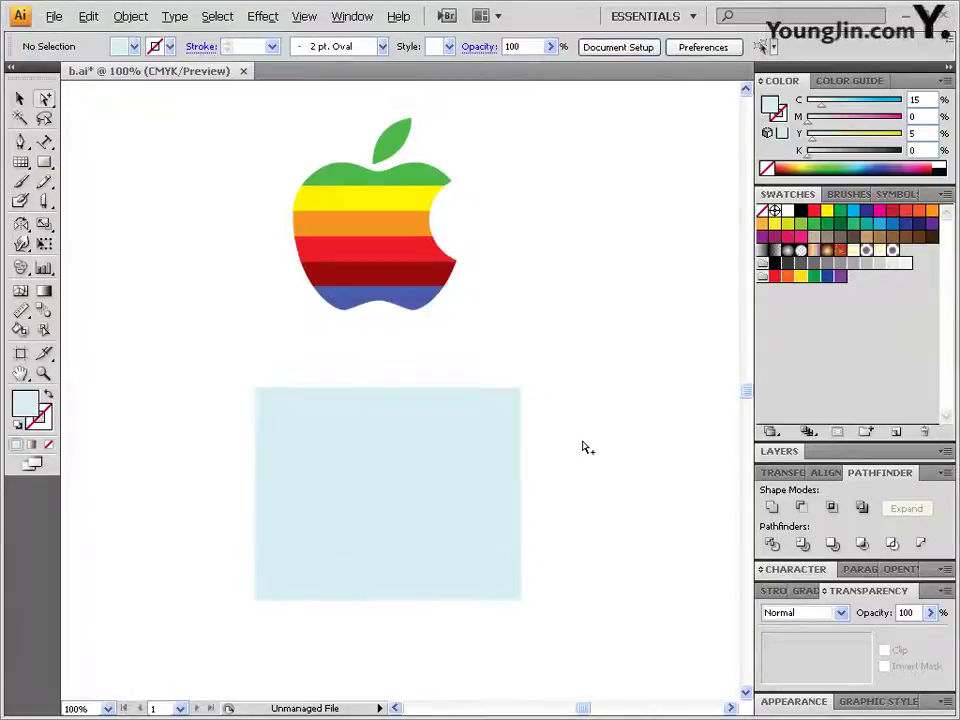
Fill the topmost band of the grid with green C 70, M 0, Y 100, K 0
click(476, 408)
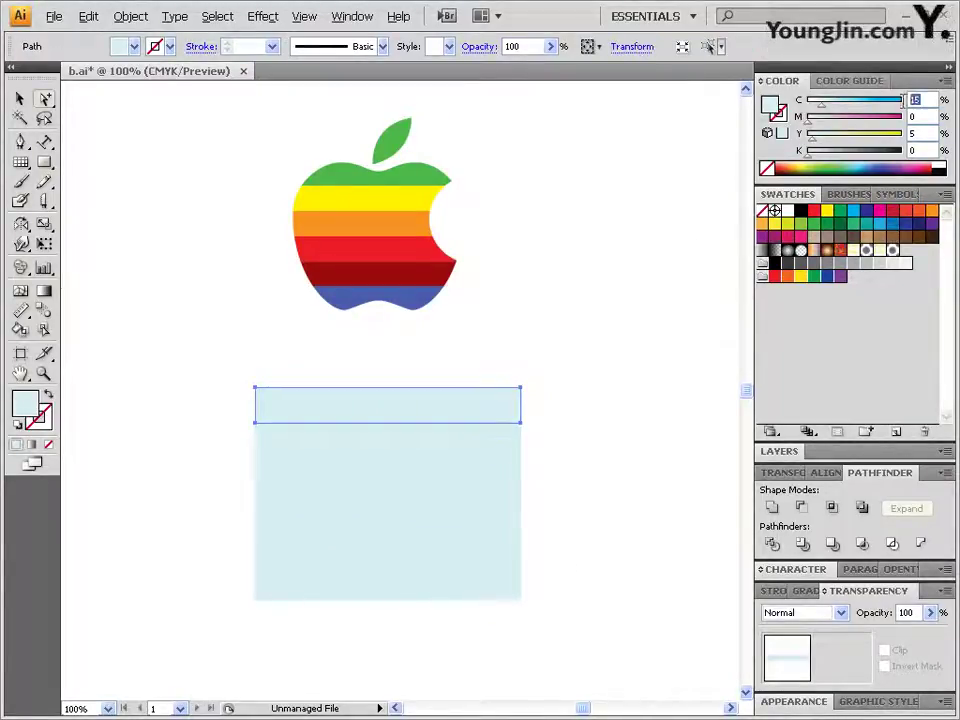
key(Tab)
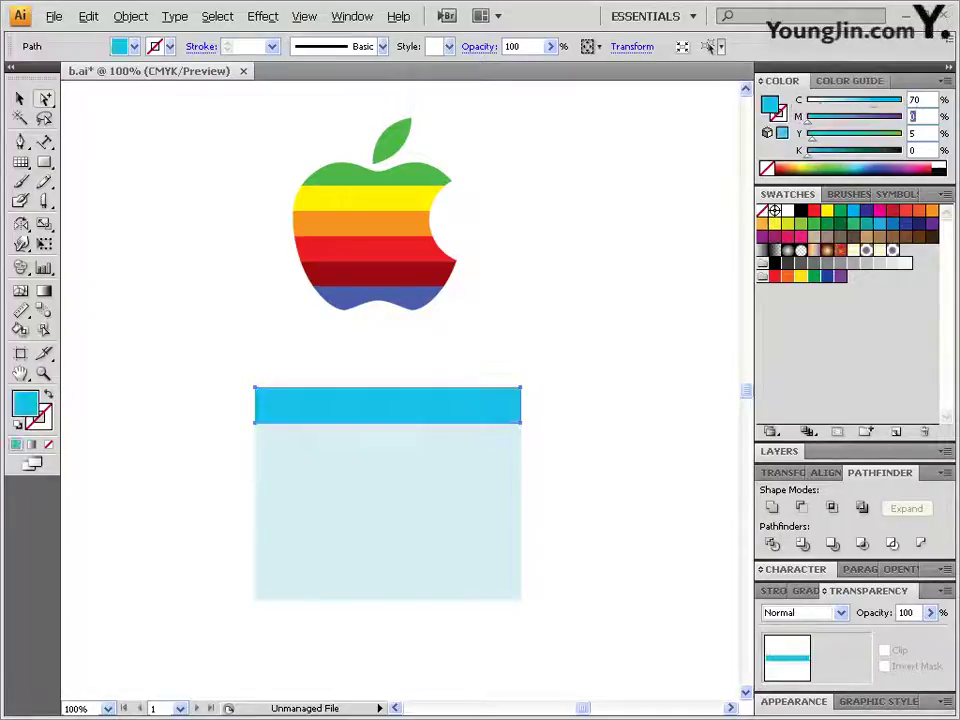
key(Tab)
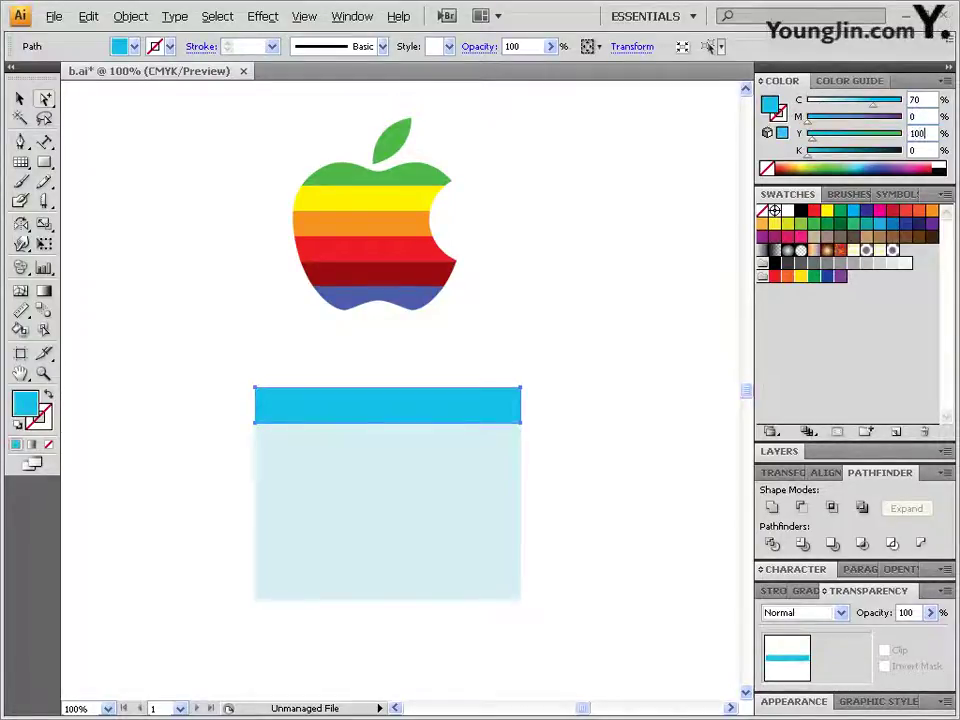
key(Tab)
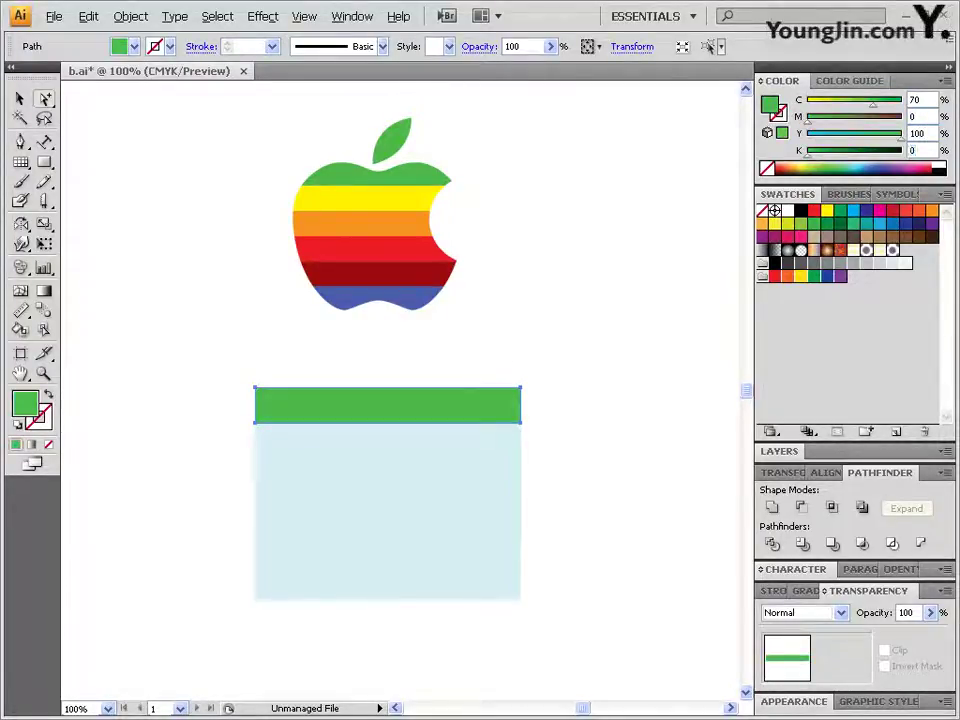
Fill the second band from the top with yellow C 0, M 0, Y 100, K 0
click(467, 446)
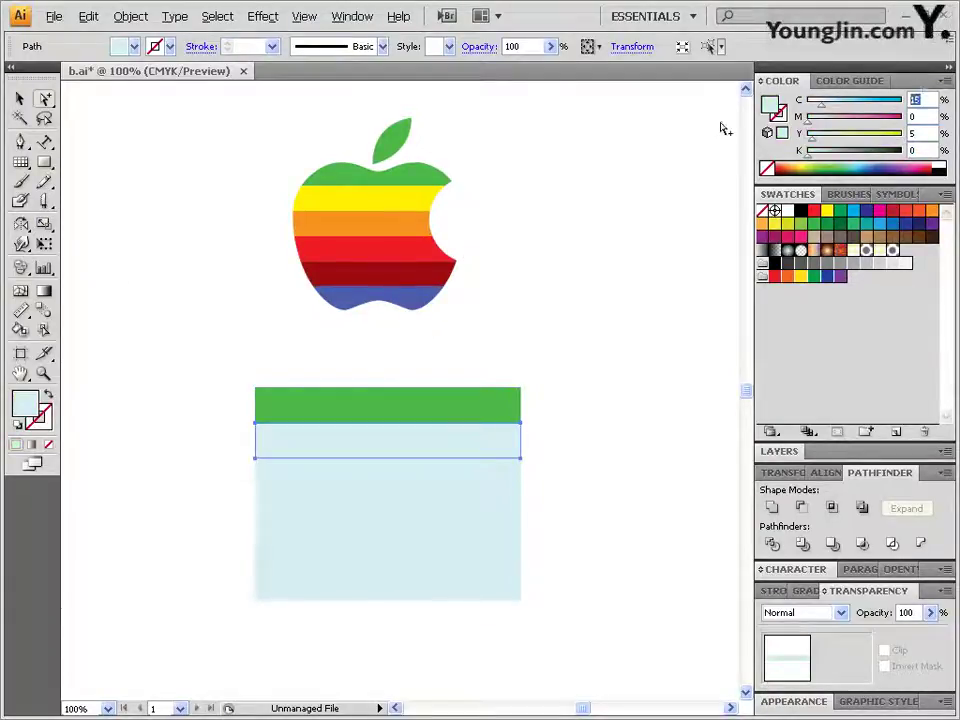
key(Tab)
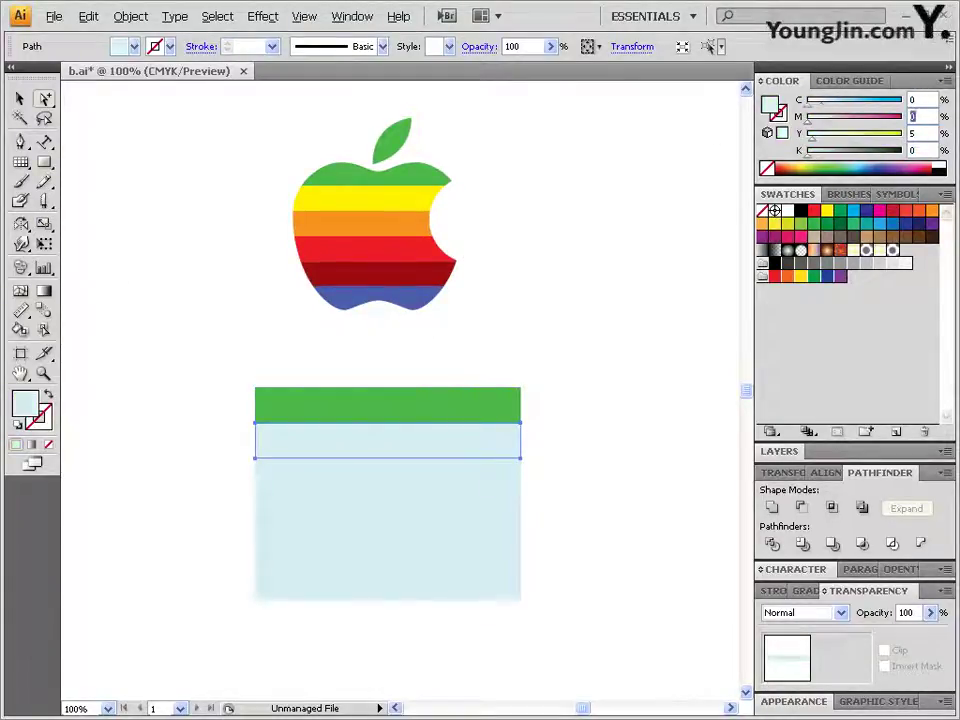
key(Tab)
text(100)
key(Return)
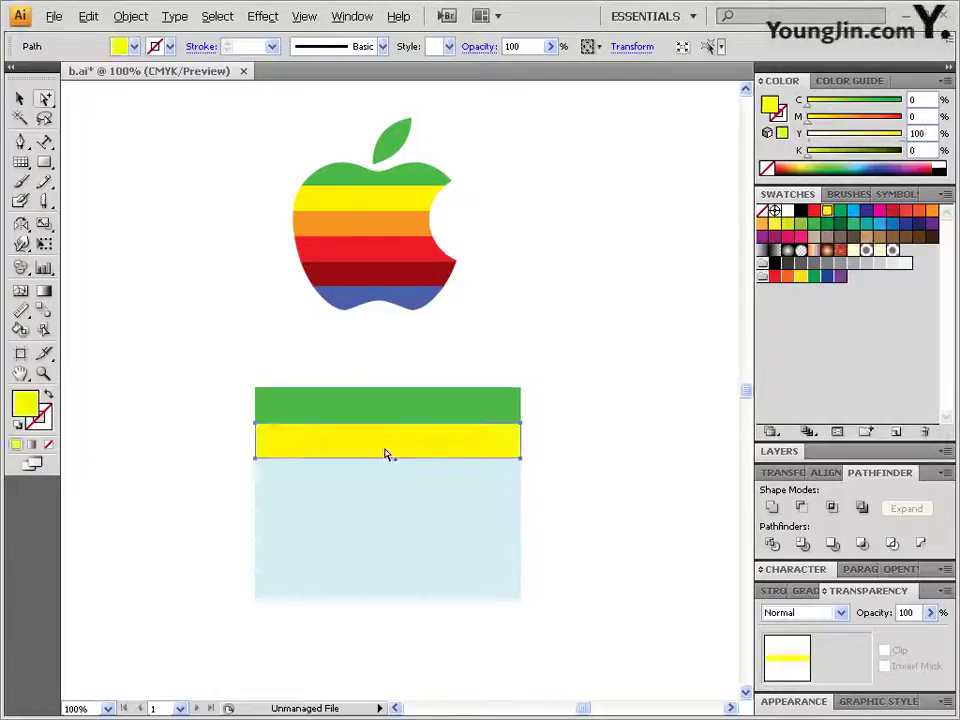
Fill the third and fourth bands with the orange and bright red sampled from the apple logo using the Eyedropper
click(421, 470)
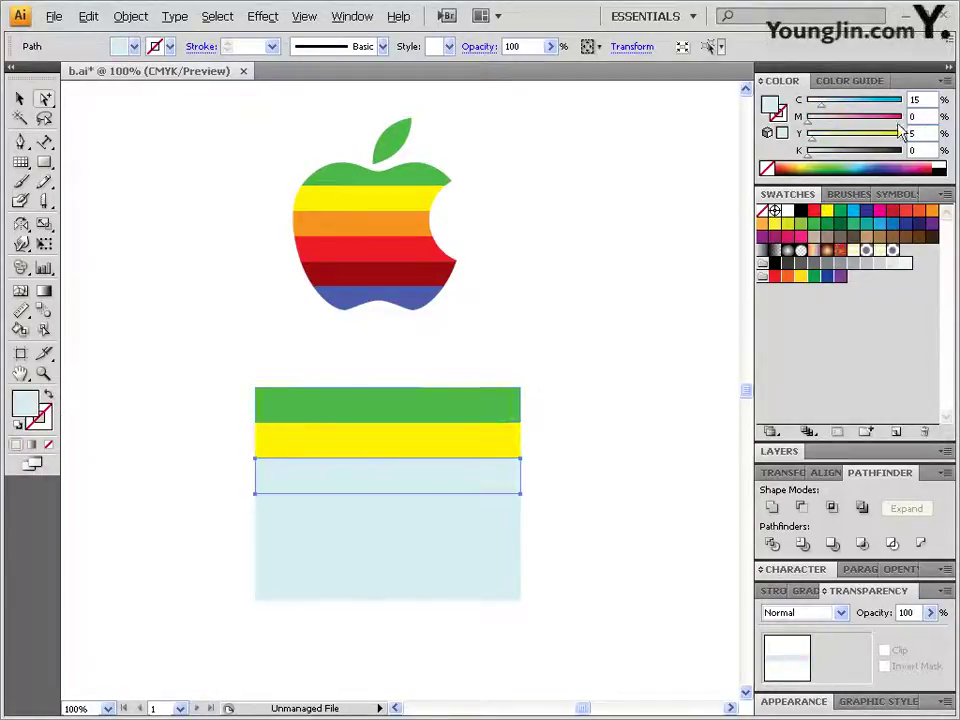
drag(21, 310, 74, 317)
click(407, 215)
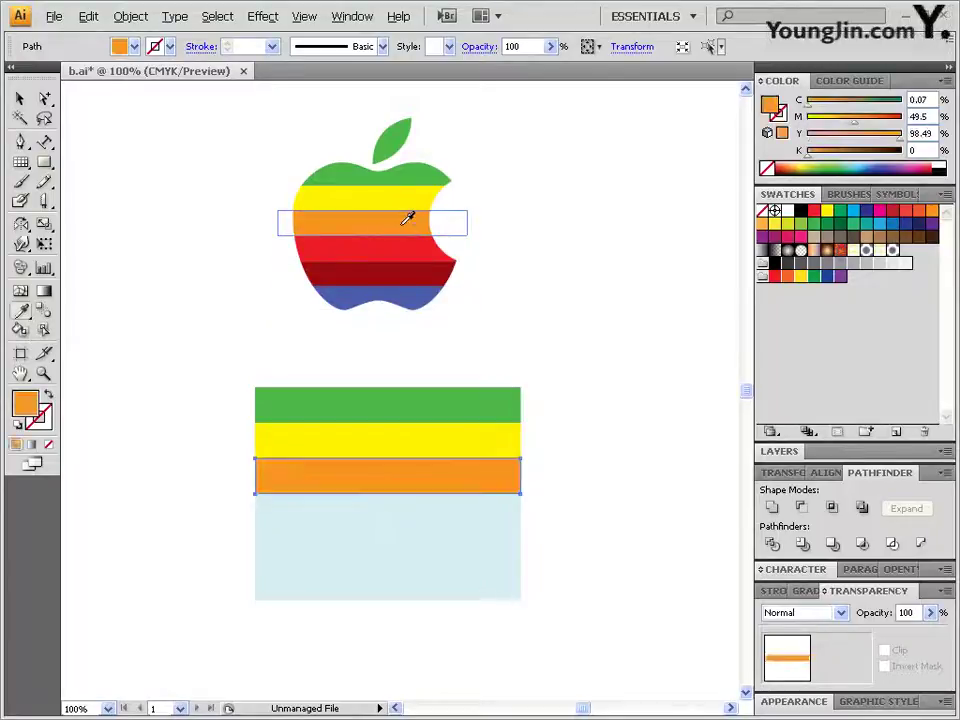
key(v)
click(461, 518)
click(401, 254)
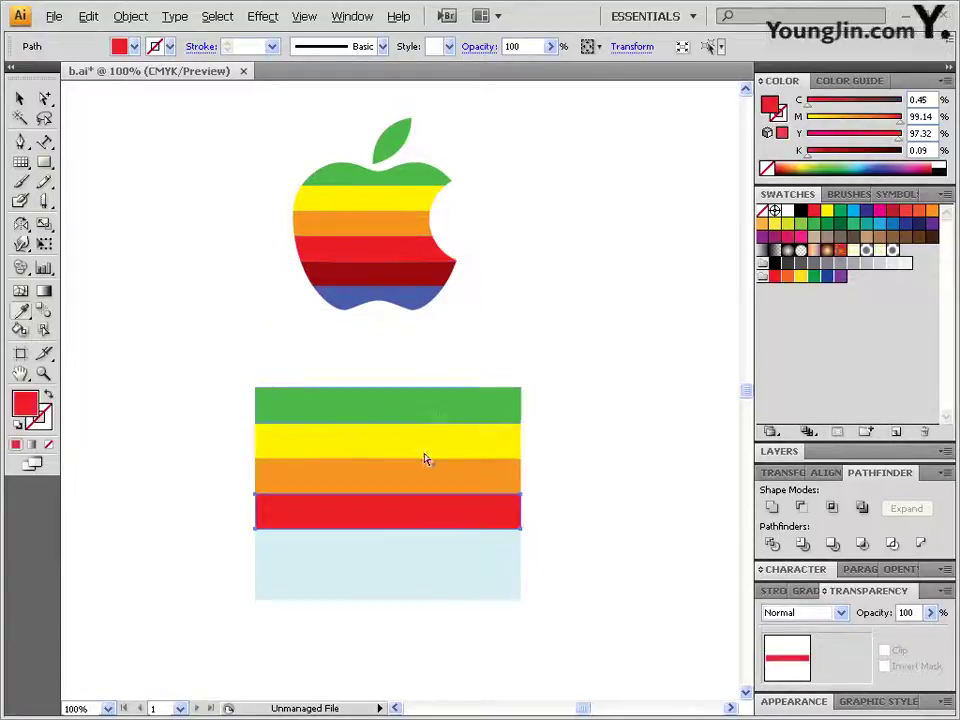
Fill the last two bands with the dark red and blue sampled from the apple logo, and deselect the grid
ctrl+click(399, 558)
click(413, 283)
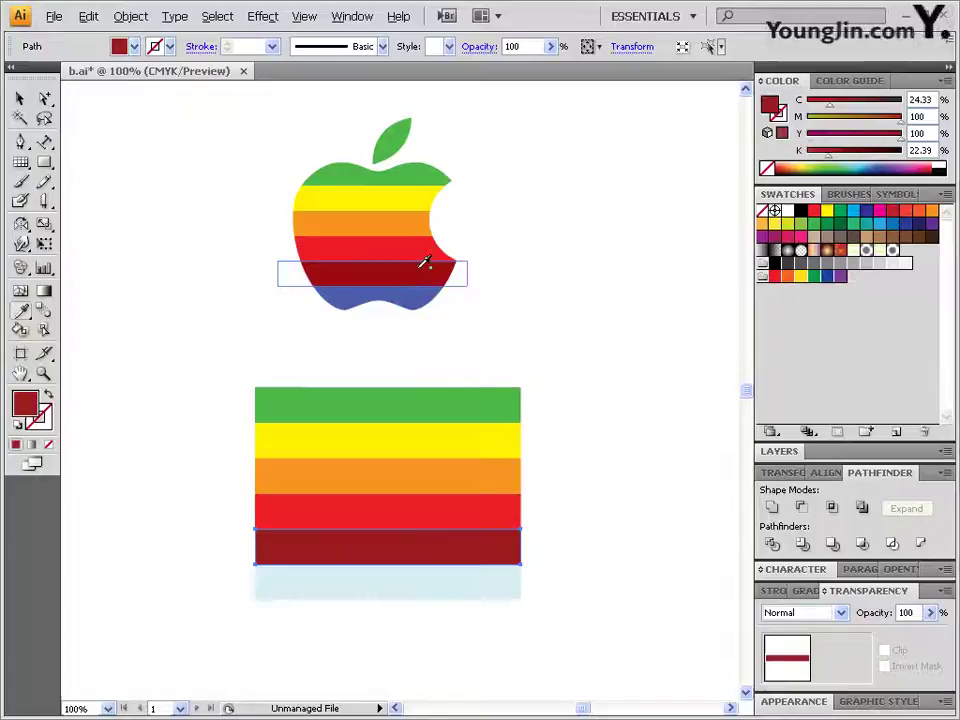
ctrl+click(407, 591)
click(424, 292)
ctrl+click(621, 549)
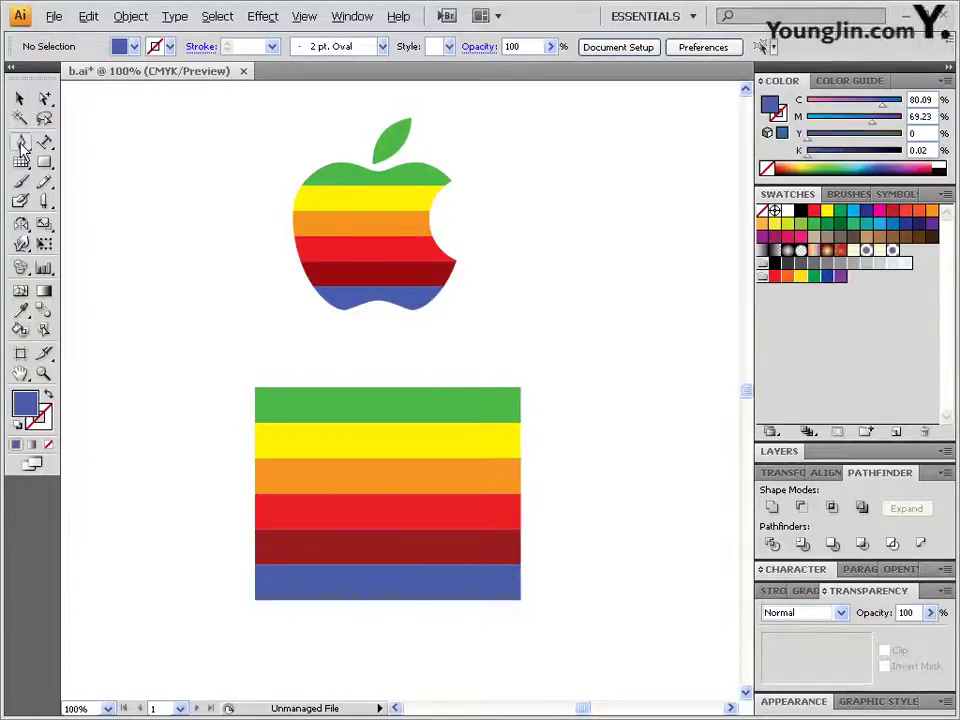
Draw the left half of the apple silhouette over the striped grid with the Pen tool and select it as a whole
click(384, 409)
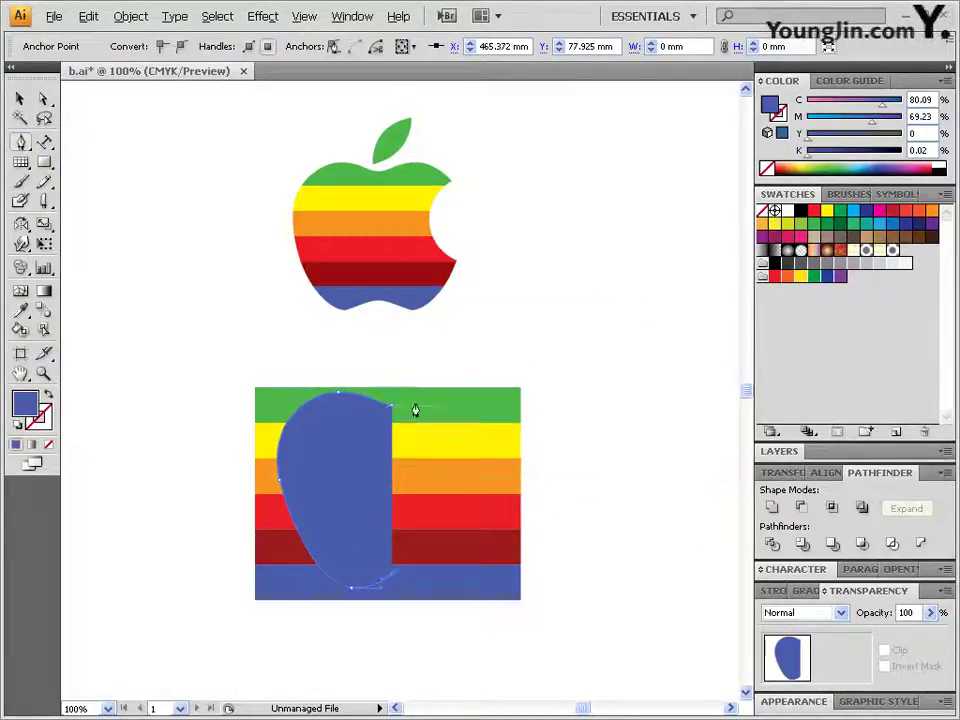
ctrl+click(362, 465)
click(19, 99)
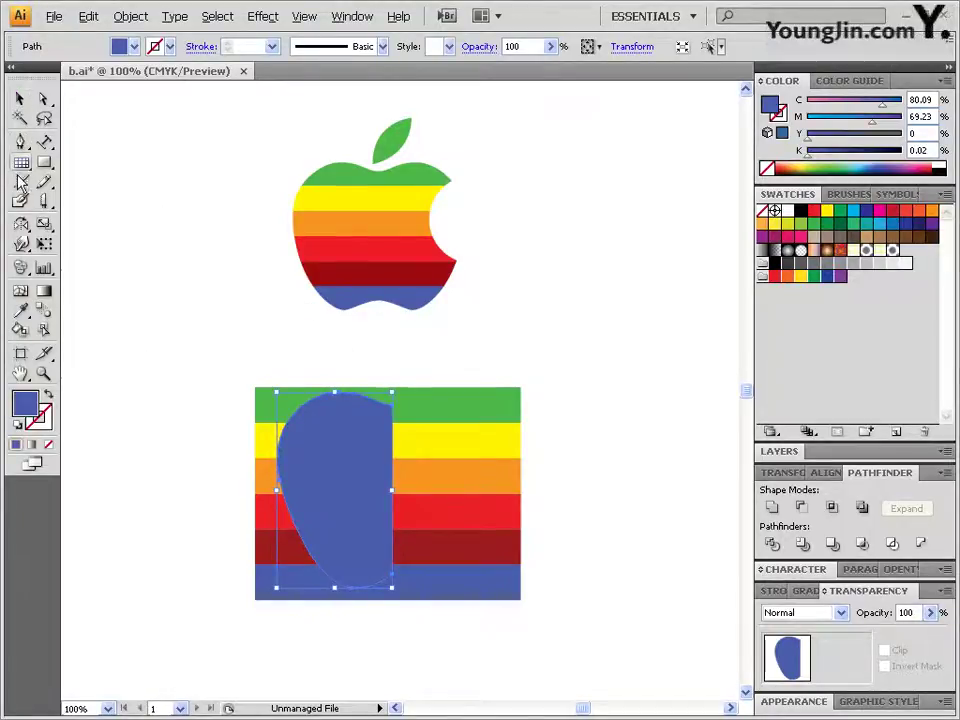
Reflect a copy of the half apple across the vertical axis through its top inner anchor point
click(21, 226)
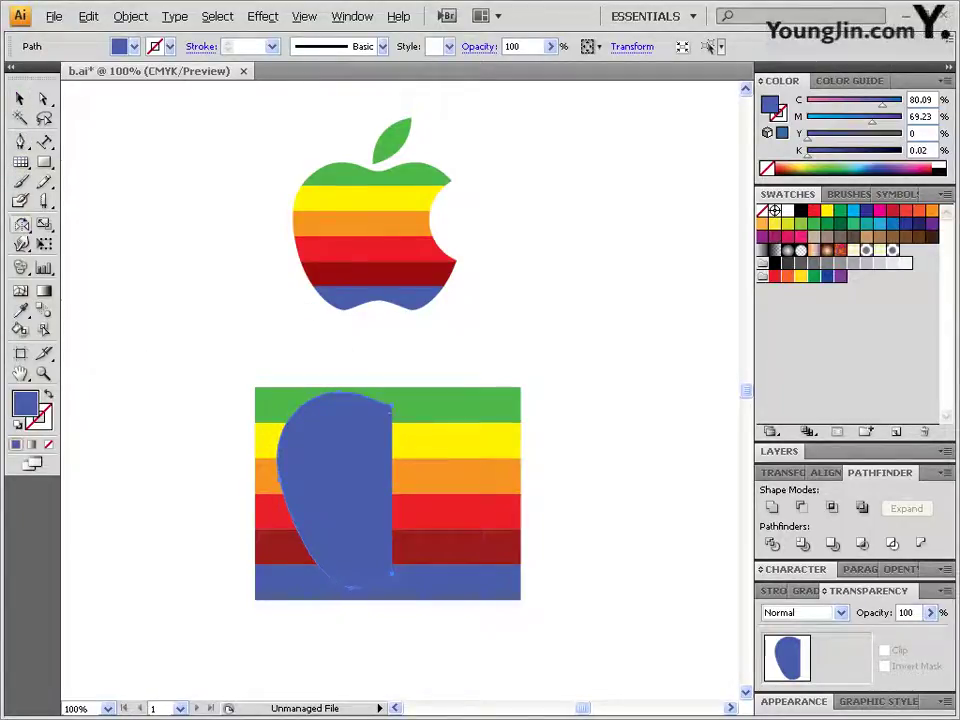
alt+click(391, 408)
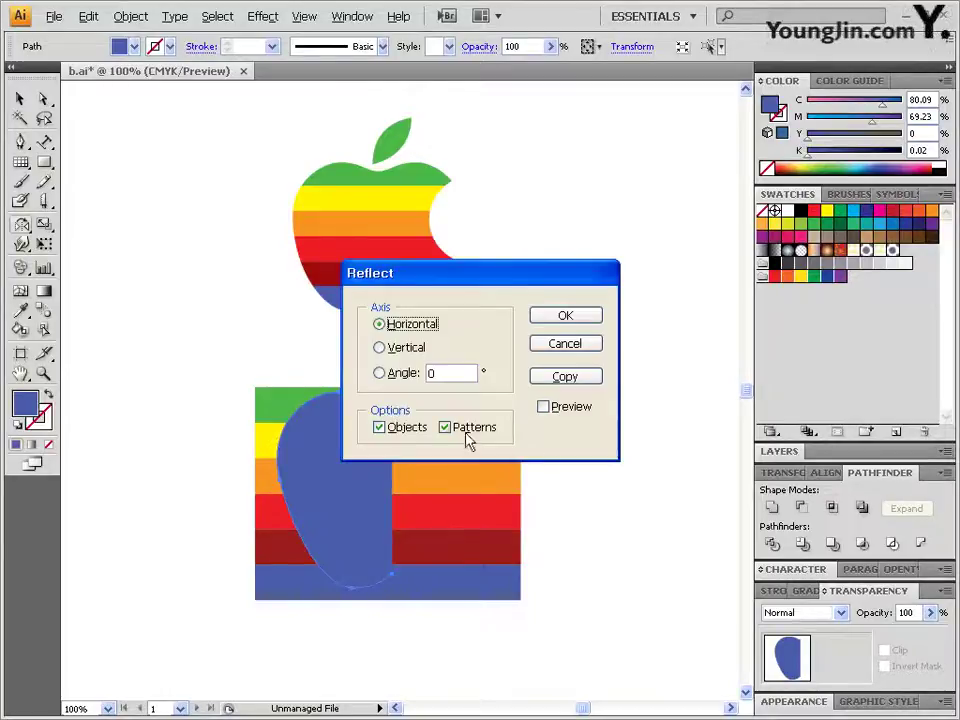
click(404, 350)
click(565, 377)
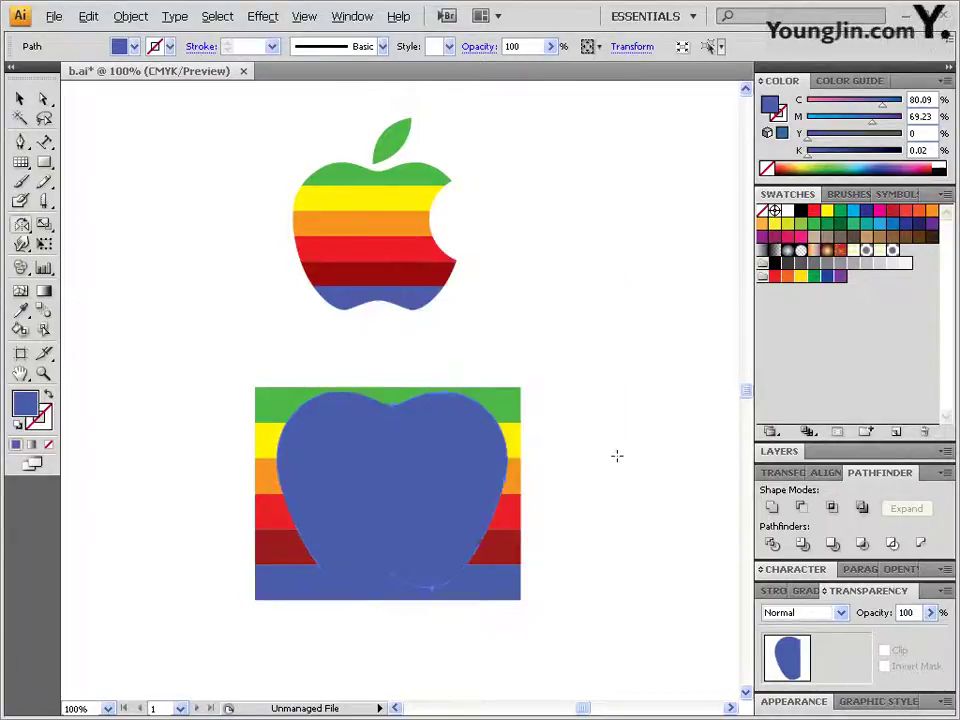
Select both apple halves with the Direct Selection tool, move them off the striped grid to its upper right, and deselect them
click(44, 98)
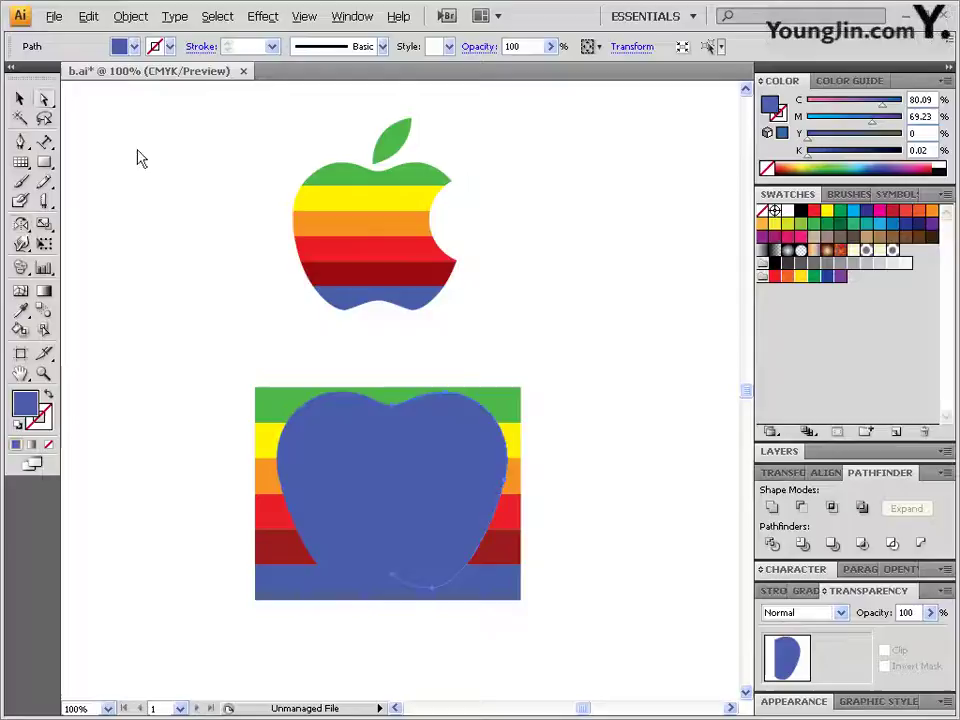
click(352, 478)
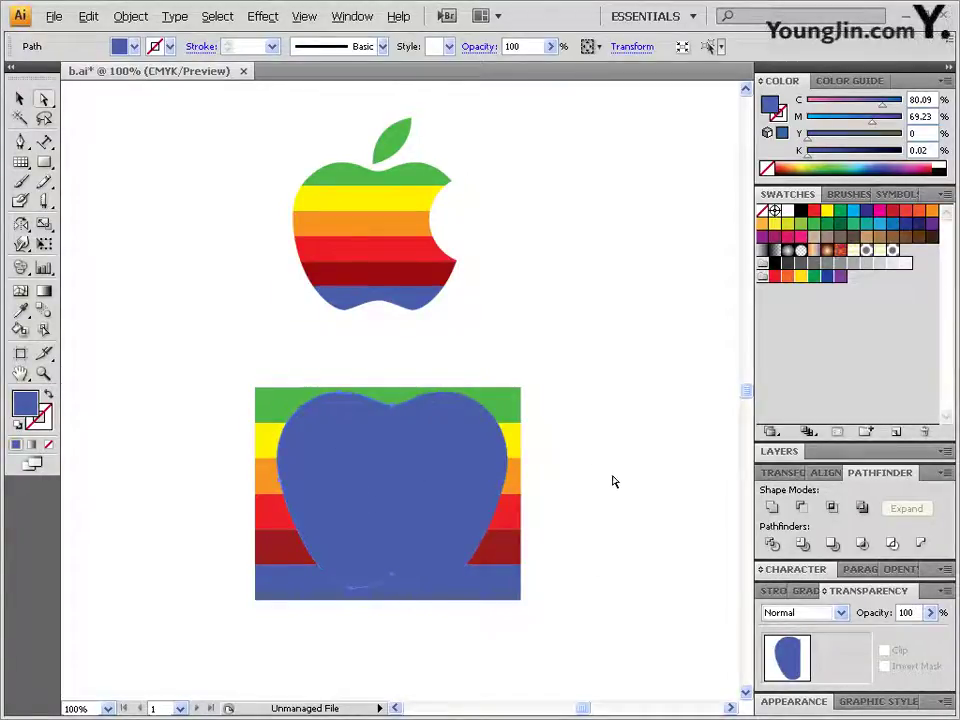
click(461, 494)
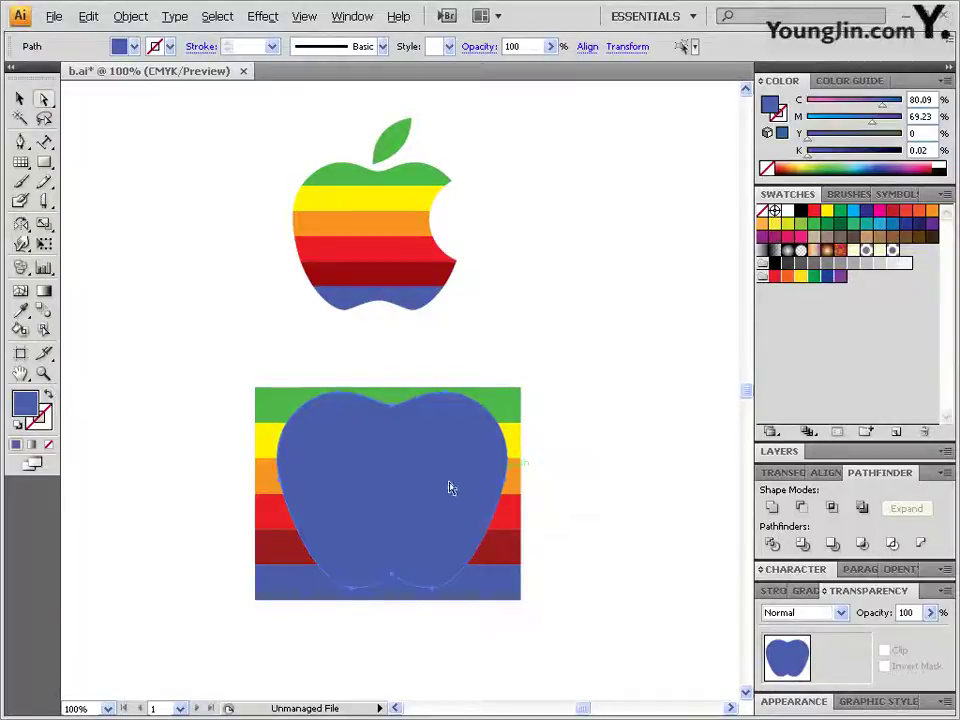
drag(436, 486, 666, 327)
click(662, 484)
Average the two overlapping anchor points at the apple's top centre and join them as a corner point
click(620, 244)
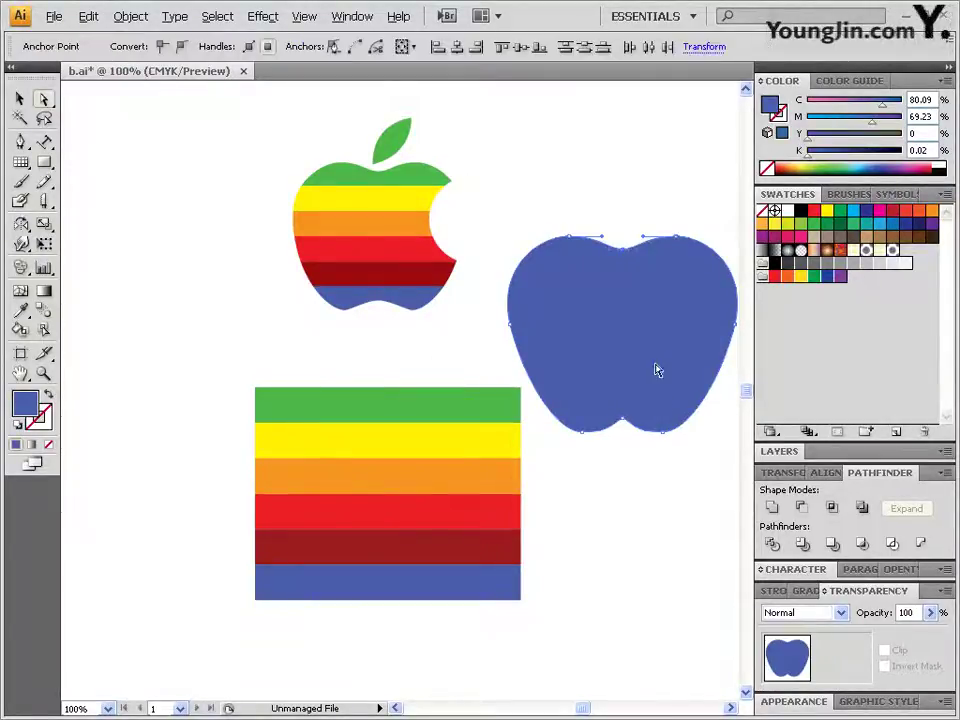
click(130, 16)
mouse_move(172, 333)
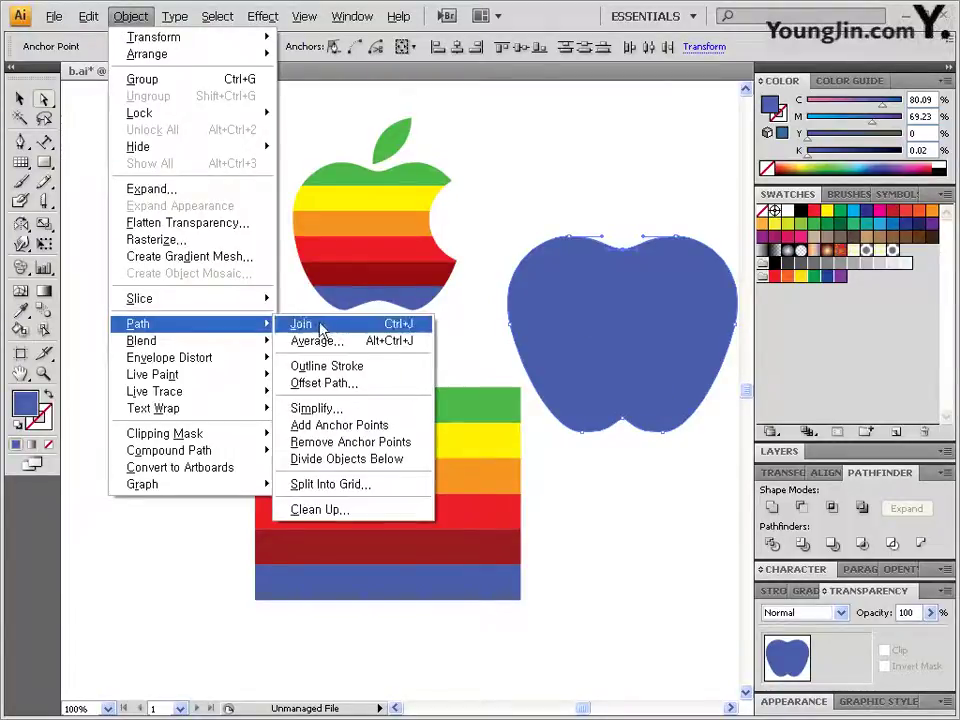
click(315, 339)
click(545, 340)
click(130, 16)
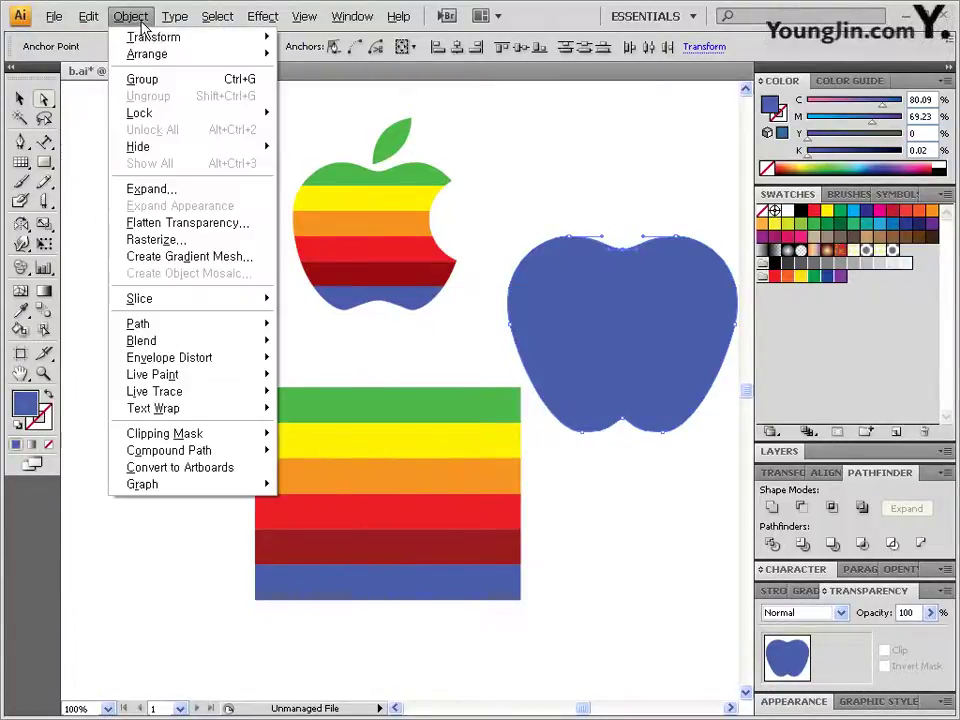
mouse_move(180, 323)
click(300, 324)
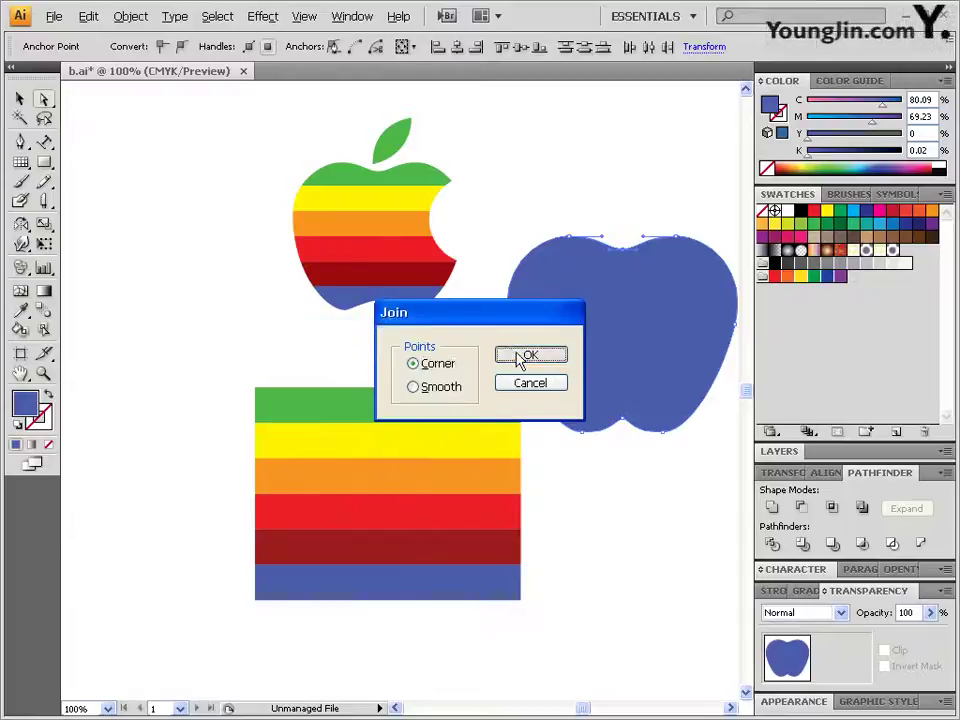
click(520, 357)
Average and join the apple's bottom centre anchor points as a corner, and move the apple back over the striped grid
click(130, 16)
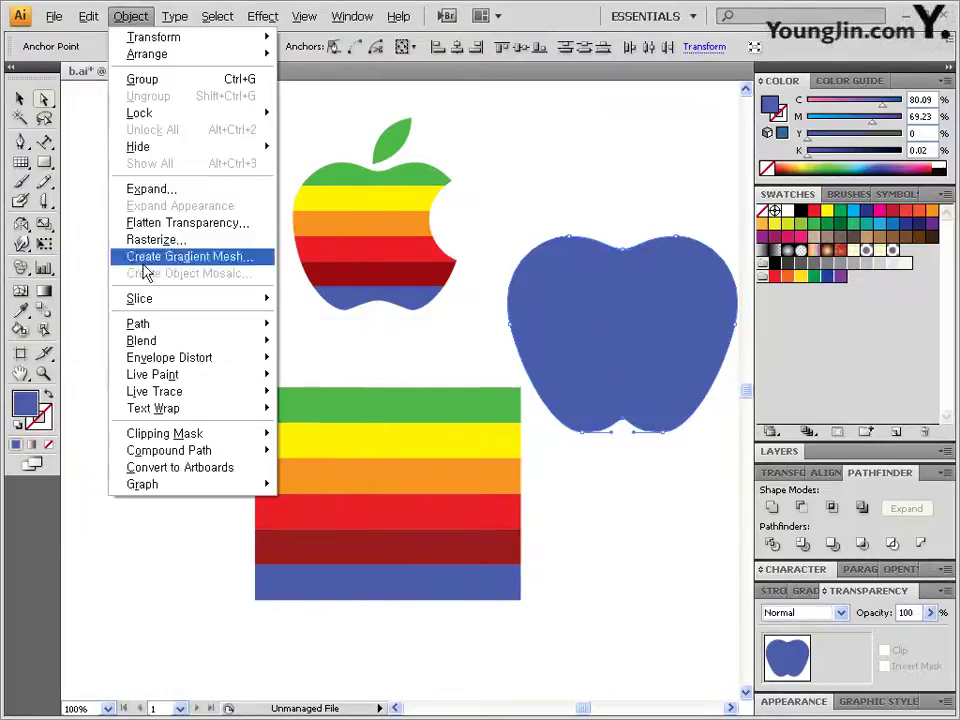
mouse_move(189, 326)
click(308, 340)
click(536, 343)
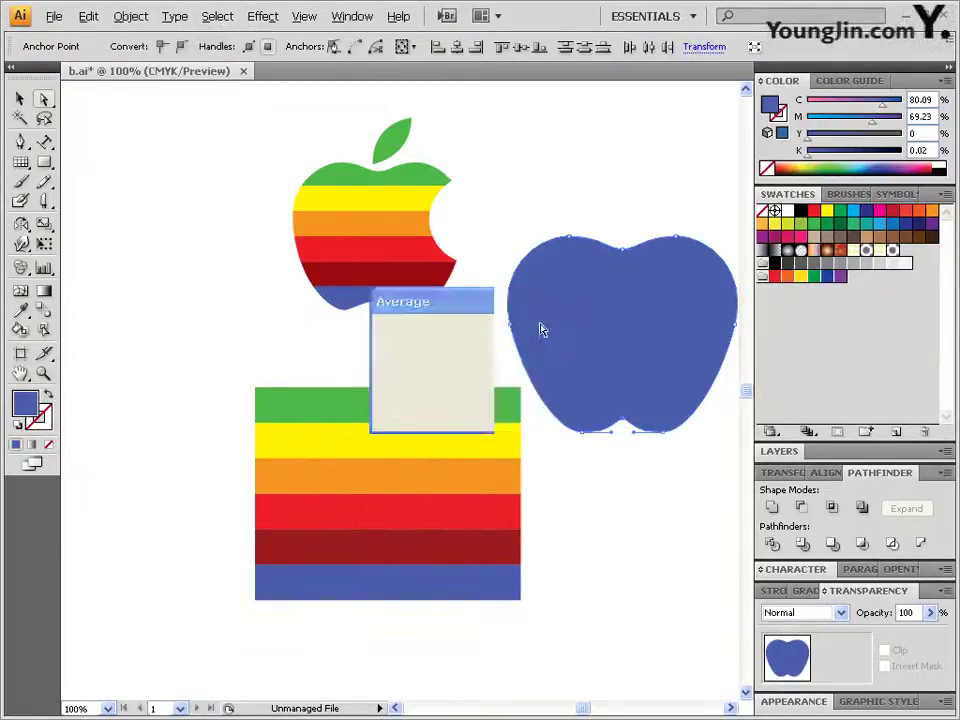
click(130, 16)
mouse_move(180, 324)
click(302, 324)
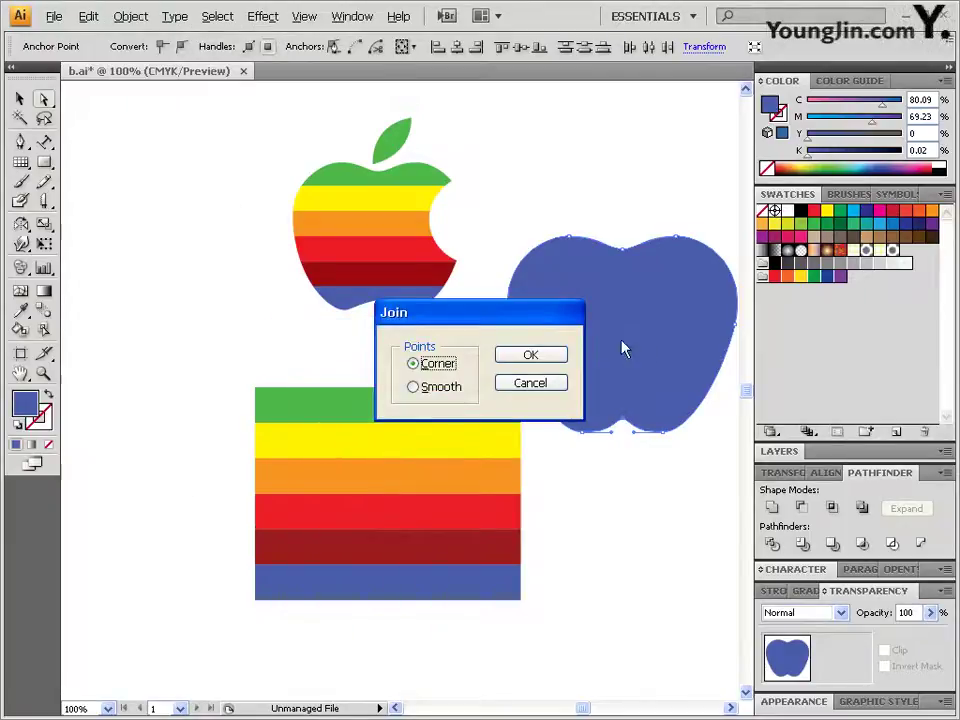
key(Return)
drag(639, 321, 411, 482)
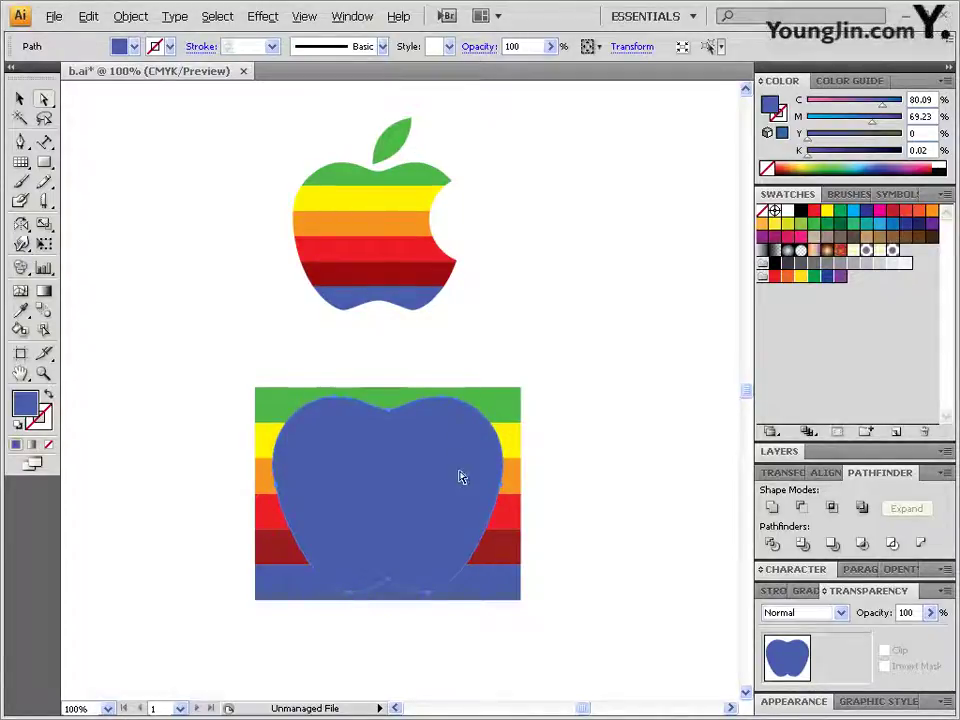
Draw a circle overlapping the apple's right edge and subtract it from the apple to cut out the bite
drag(44, 162, 104, 209)
drag(505, 450, 552, 413)
drag(534, 456, 519, 468)
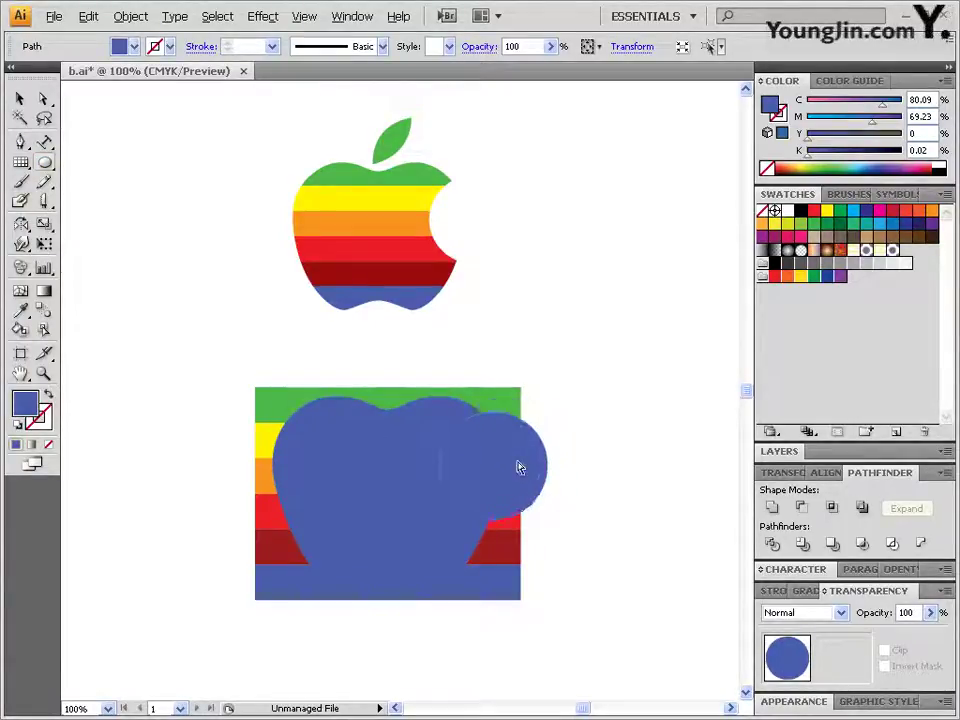
shift+click(445, 428)
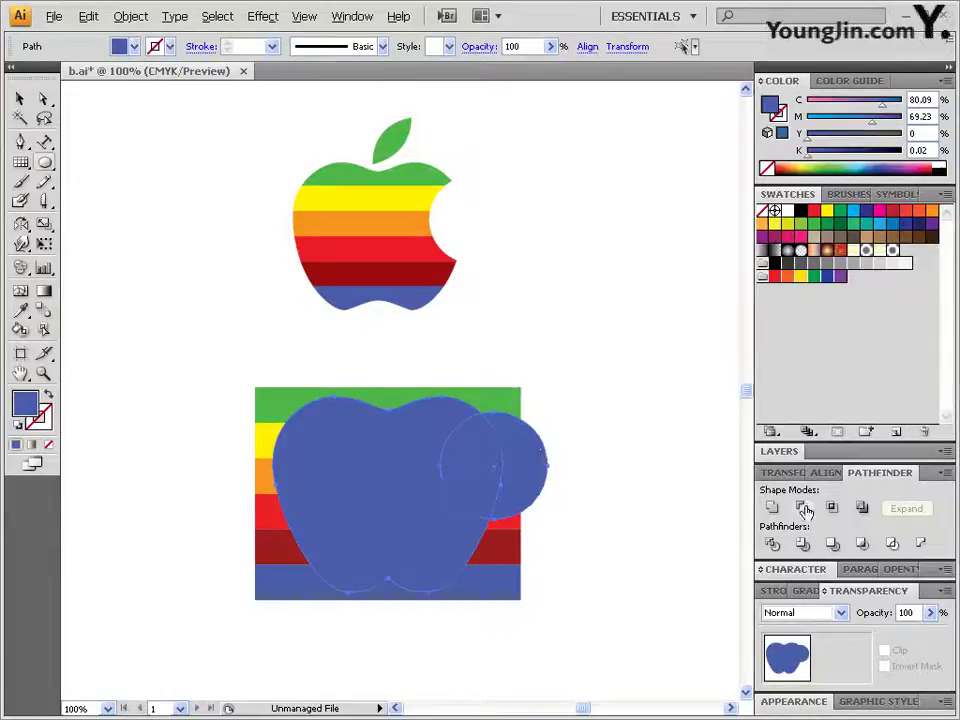
click(804, 509)
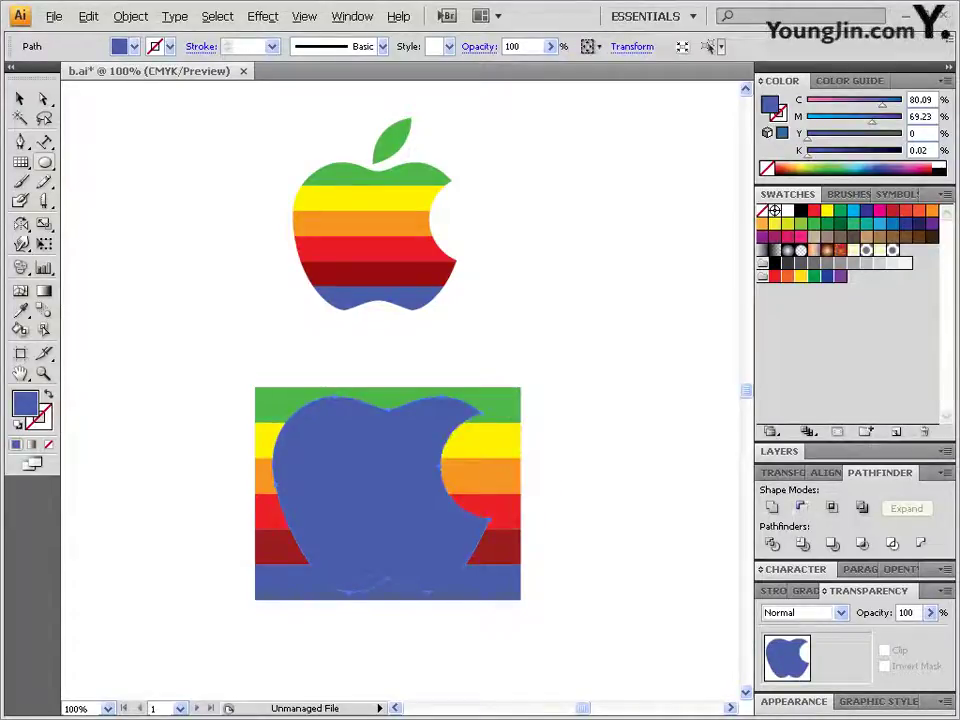
click(20, 98)
click(575, 432)
drag(597, 389, 397, 582)
click(131, 16)
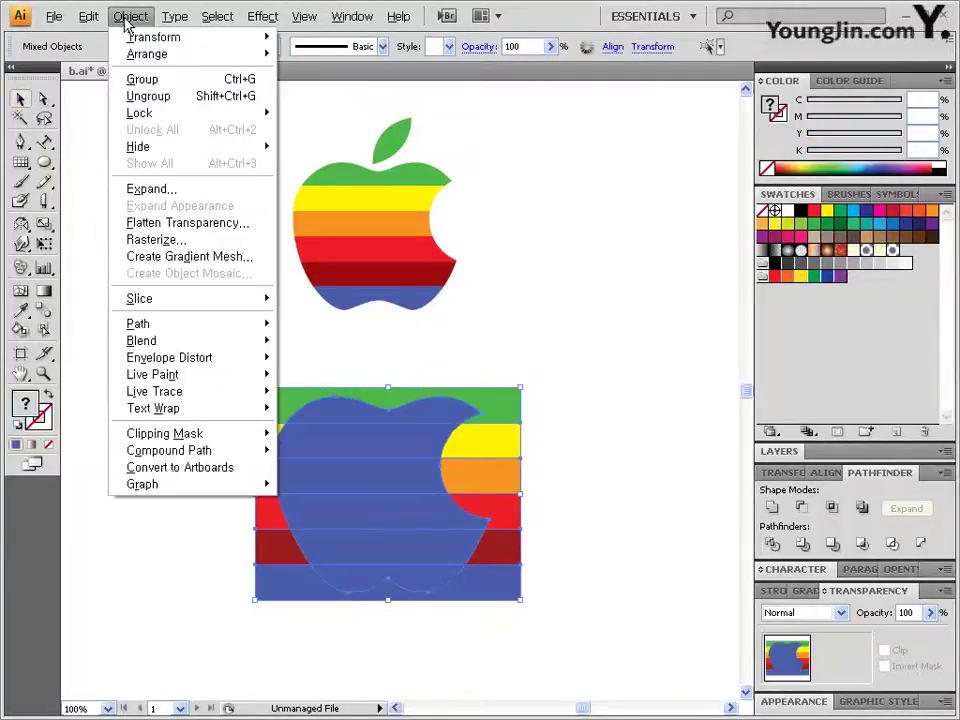
mouse_move(165, 440)
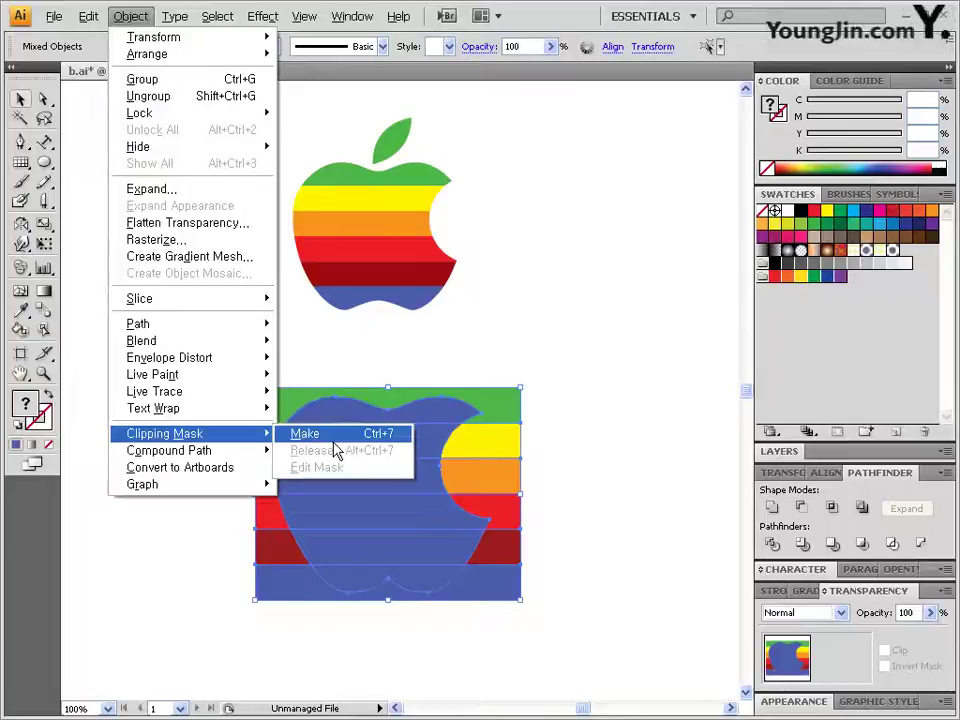
click(656, 471)
Select the bitten apple shape together with the striped grid, make a clipping mask from them, and deselect the result
click(402, 468)
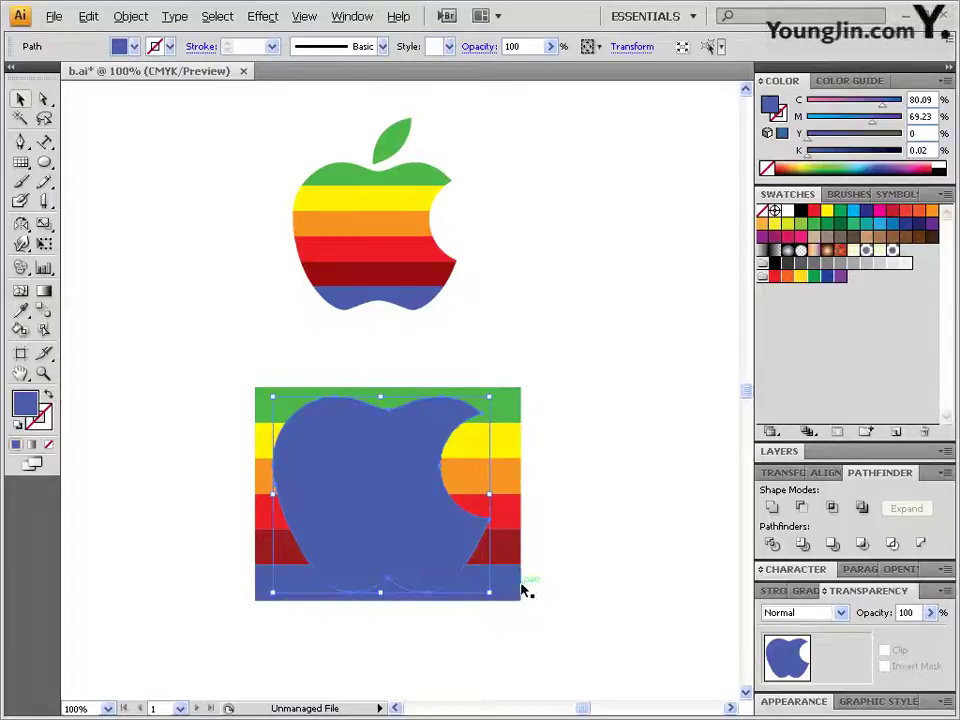
drag(600, 615, 215, 395)
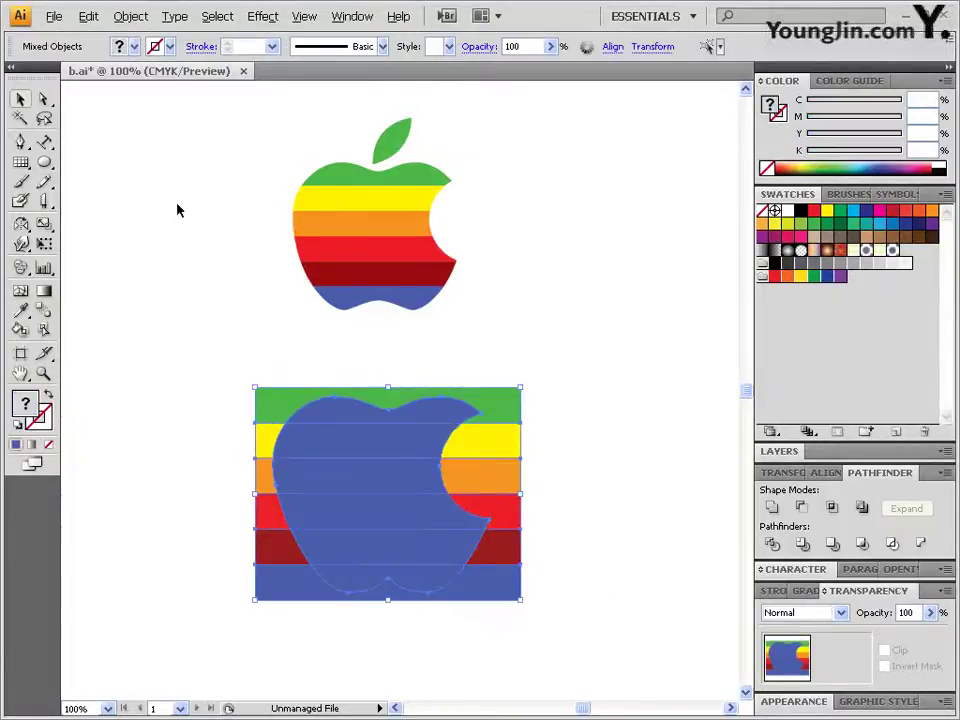
click(130, 16)
mouse_move(159, 435)
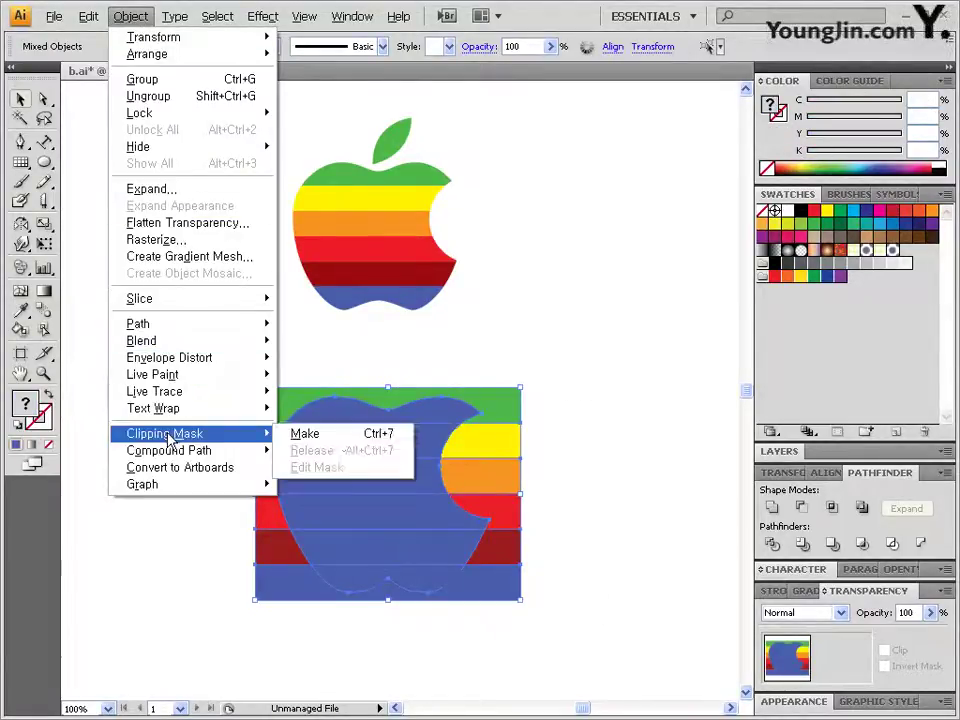
click(338, 437)
click(537, 543)
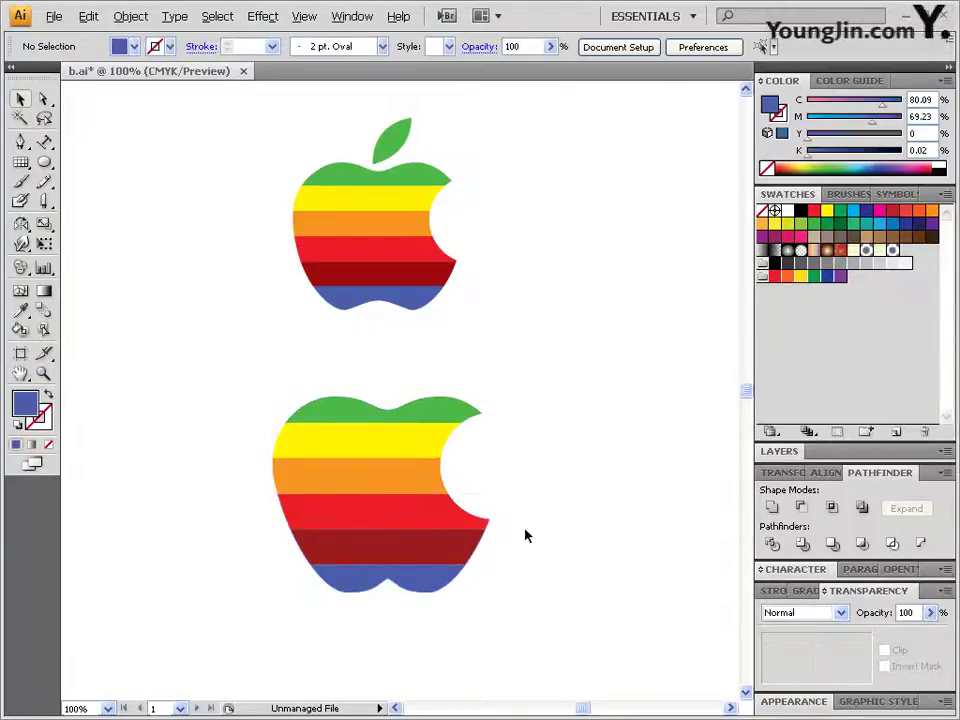
Draw a curved leaf about 14 by 20 mm above the striped apple with the Pen tool and fill it with the original leaf's green
click(20, 141)
click(387, 398)
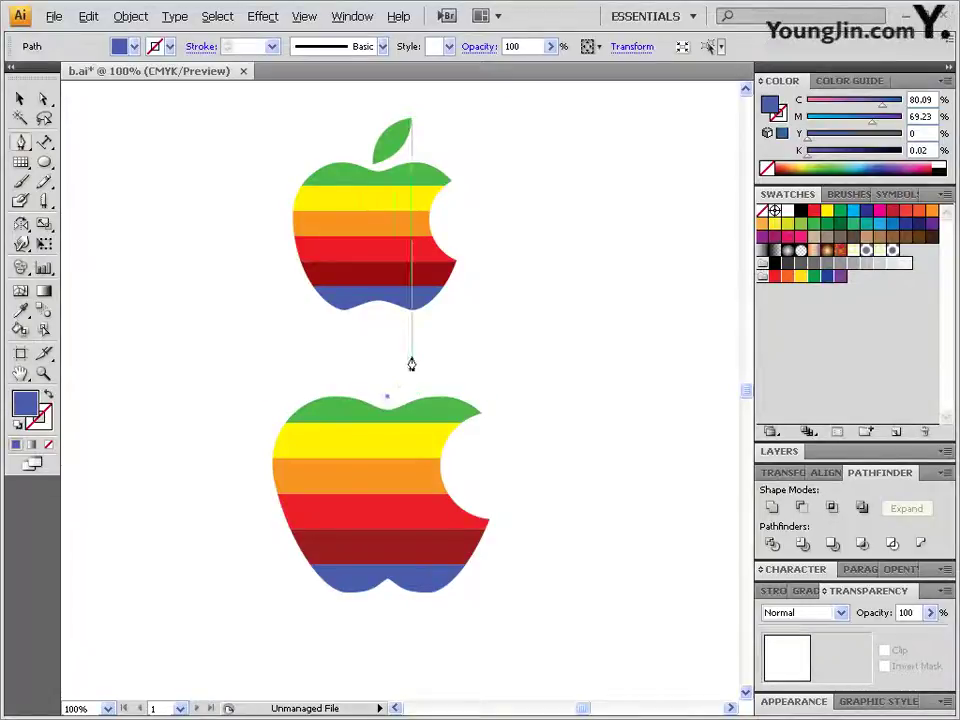
drag(423, 343, 468, 340)
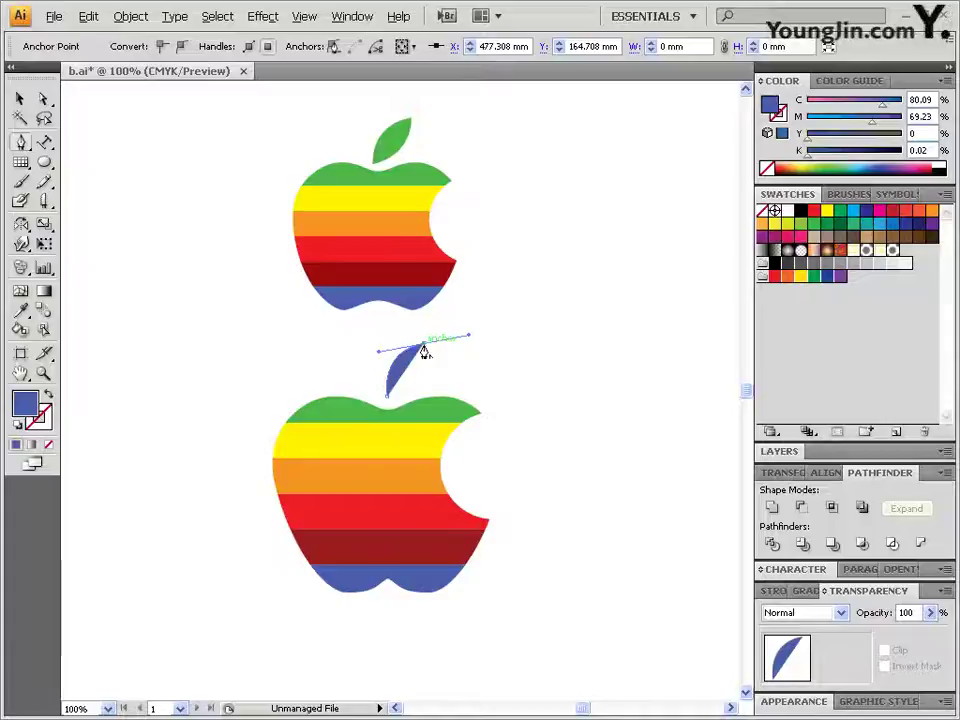
click(423, 346)
drag(389, 399, 346, 410)
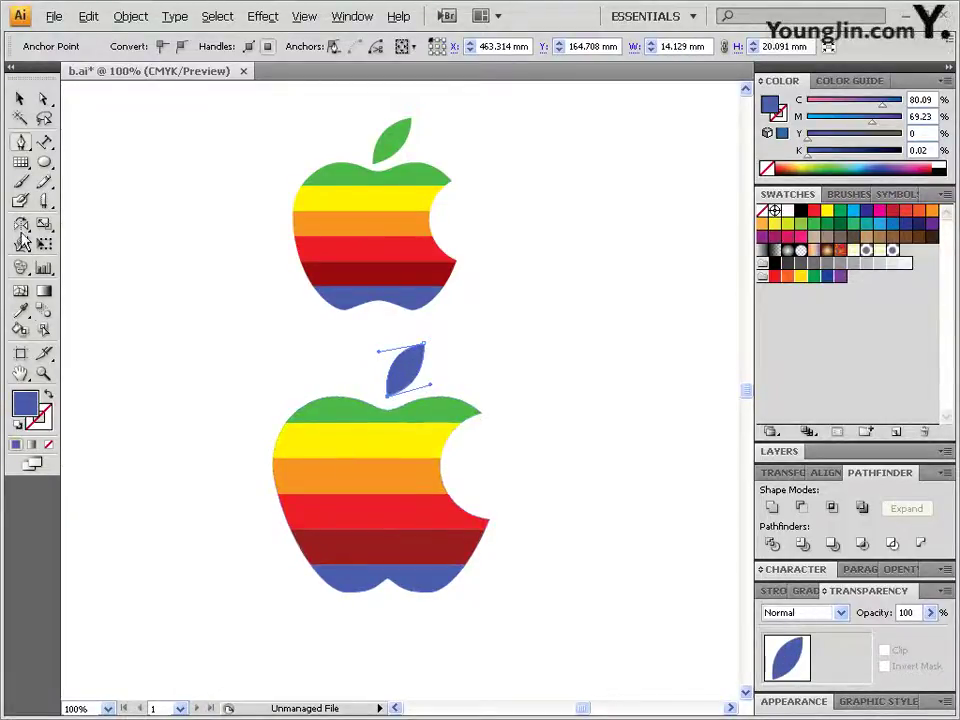
click(405, 130)
key(ctrl+shift+a)
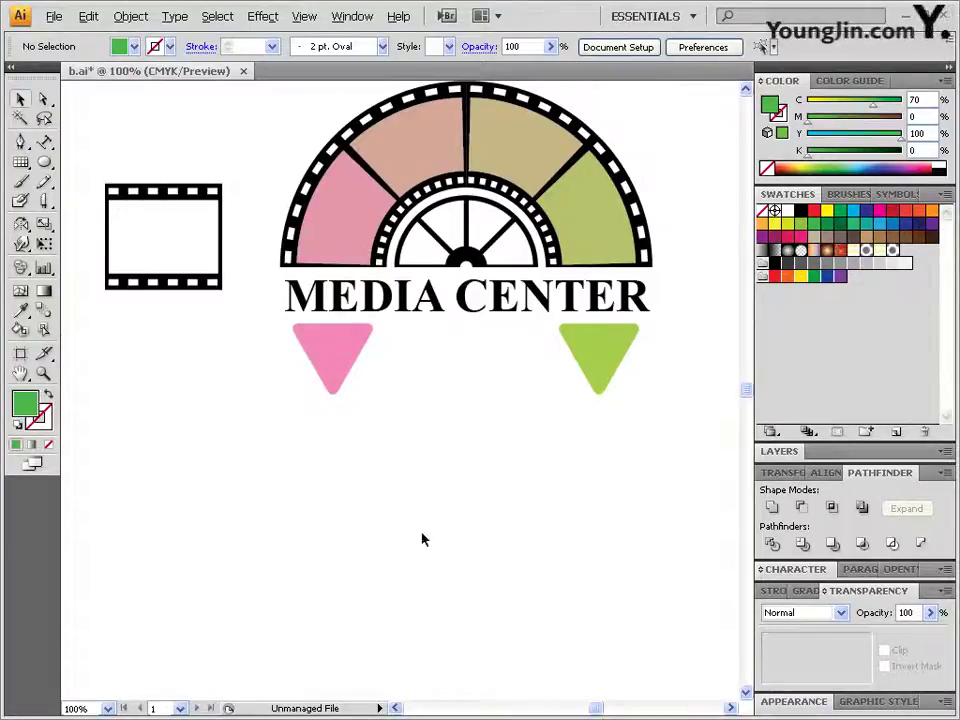
Create a 44 by 40 mm rectangle below the film frame and fill it with black
drag(44, 162, 90, 164)
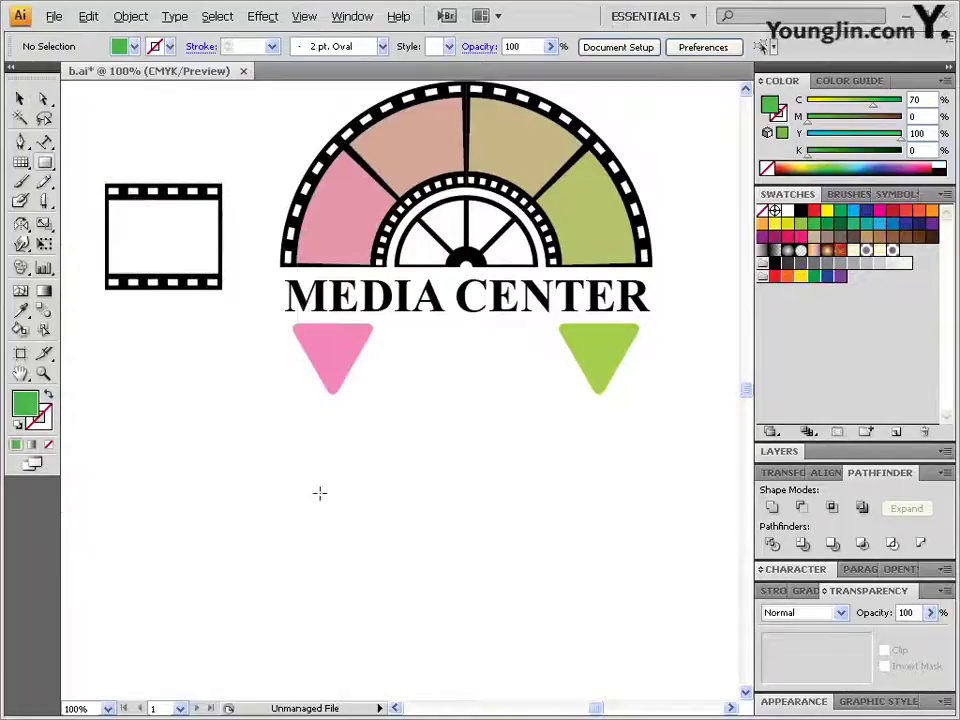
click(120, 503)
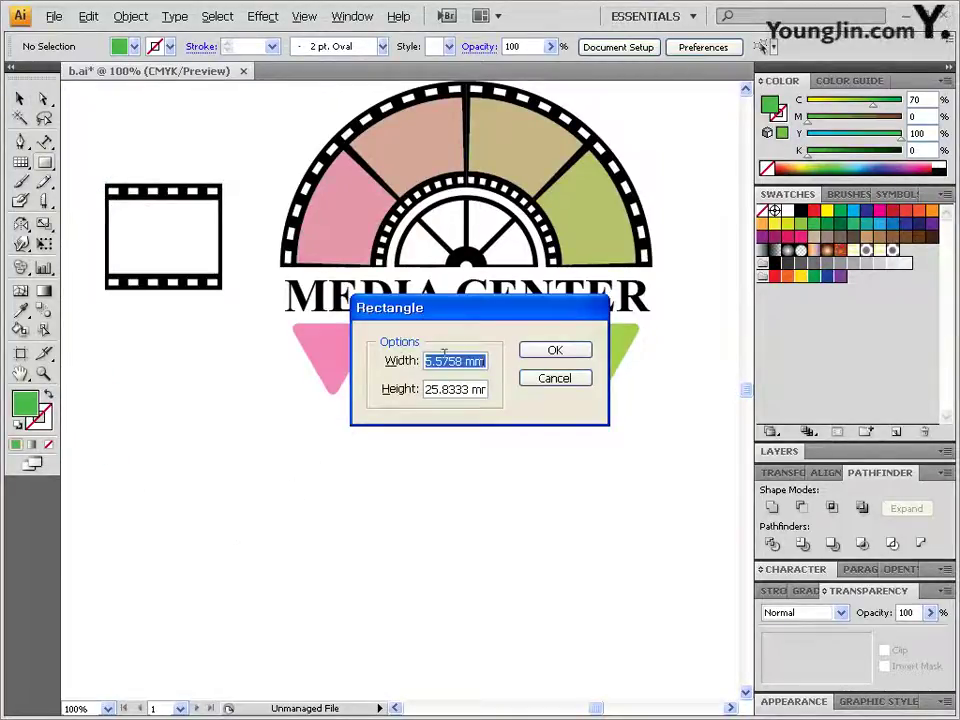
text(44)
drag(465, 390, 386, 400)
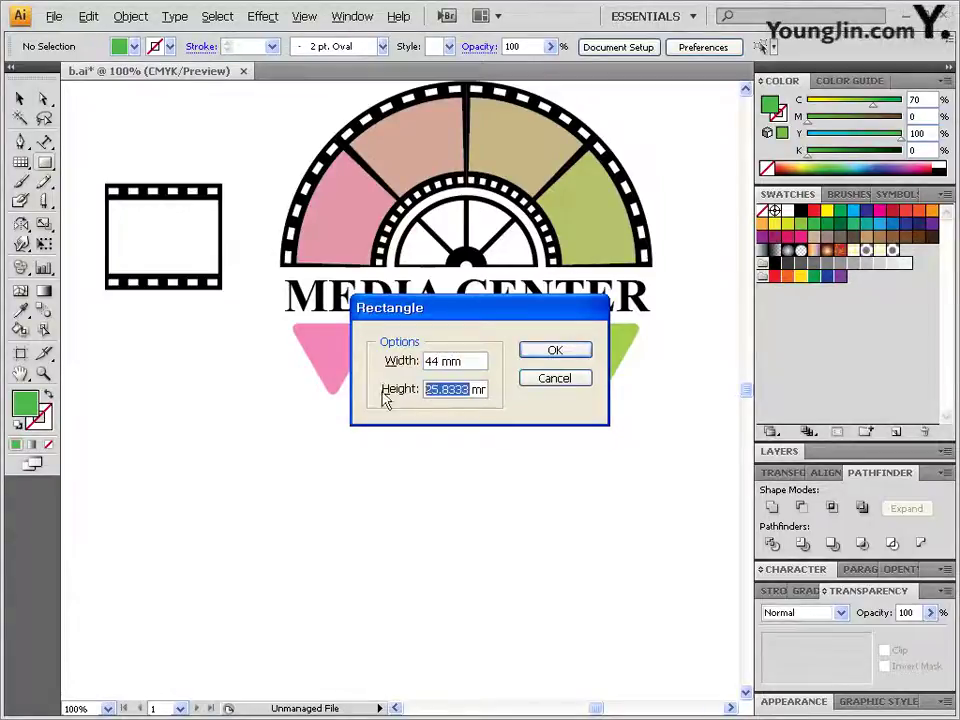
text(40)
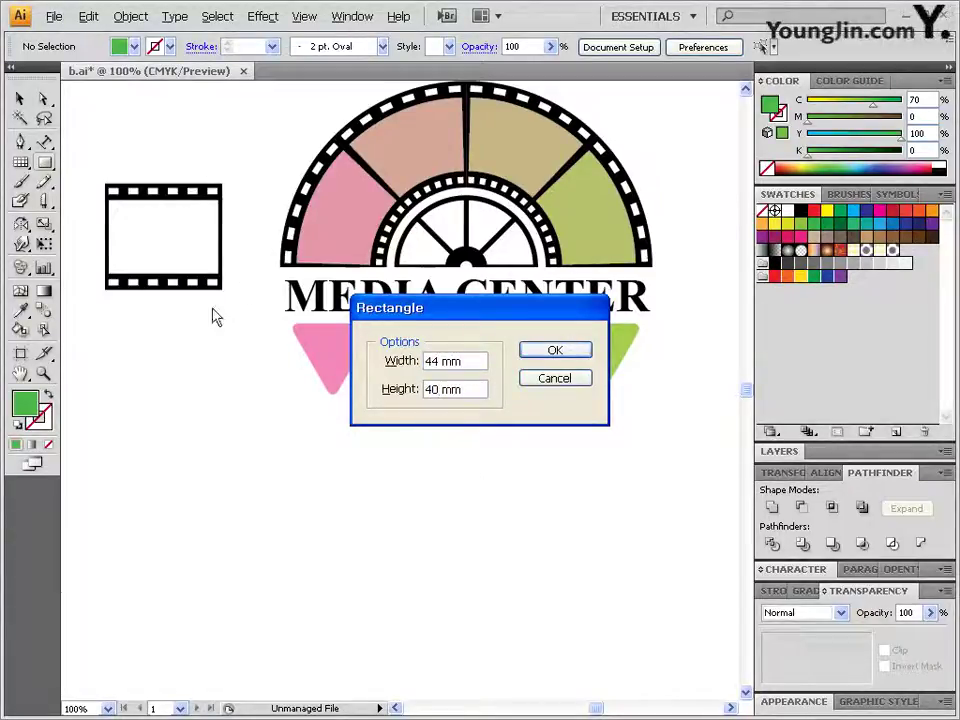
click(562, 351)
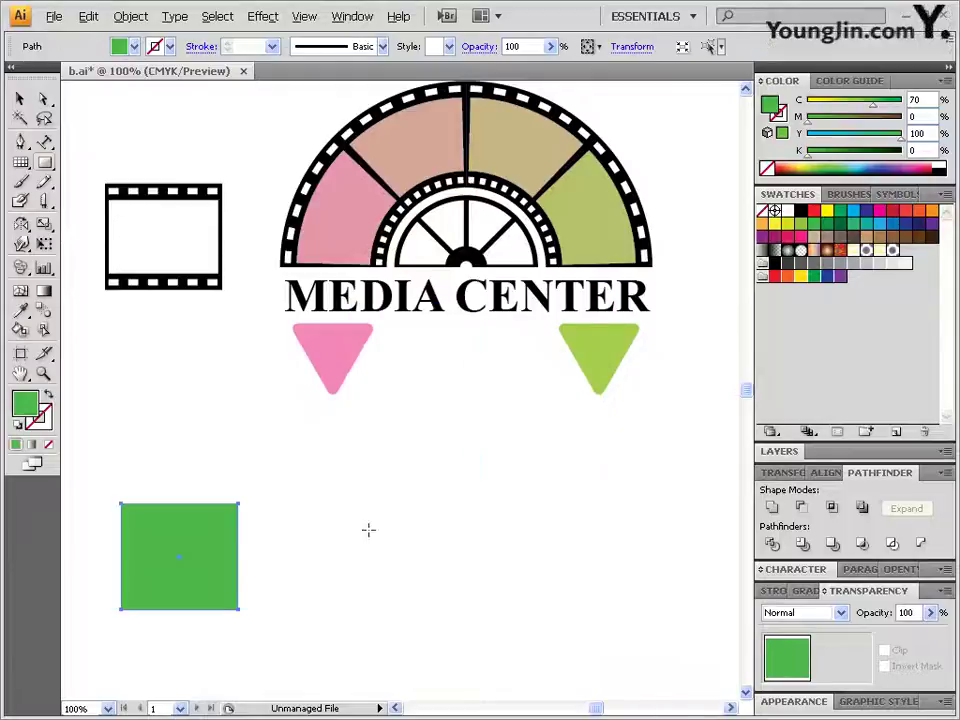
click(943, 164)
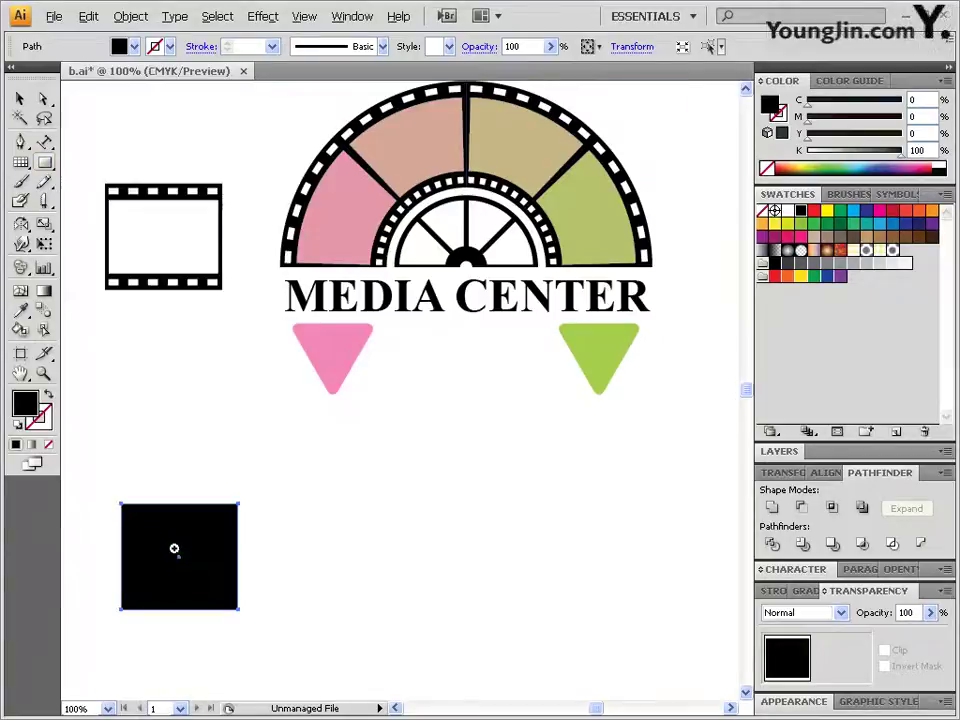
Draw a small rectangle about 1.9 mm high inside the black rectangle's upper left corner and fill it with white
click(174, 543)
click(364, 369)
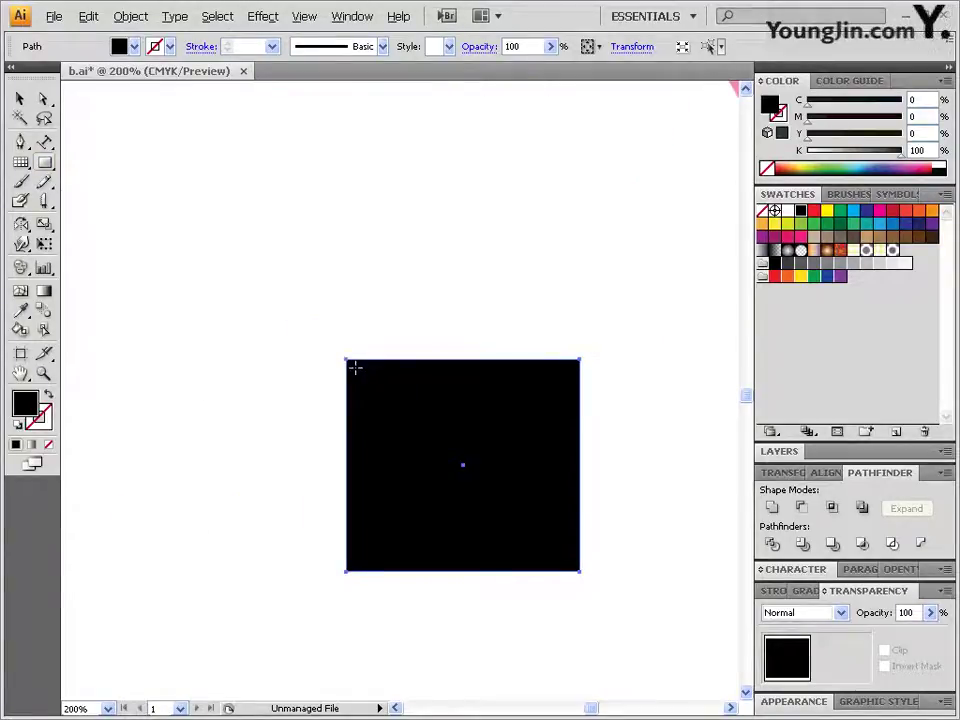
drag(355, 368, 367, 371)
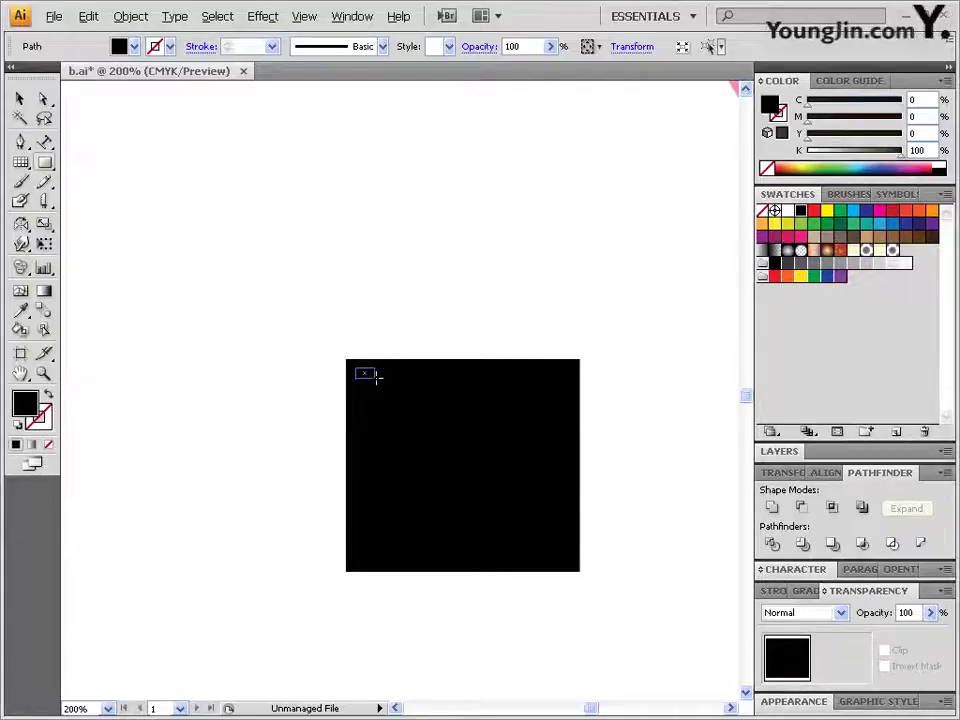
drag(377, 375, 376, 380)
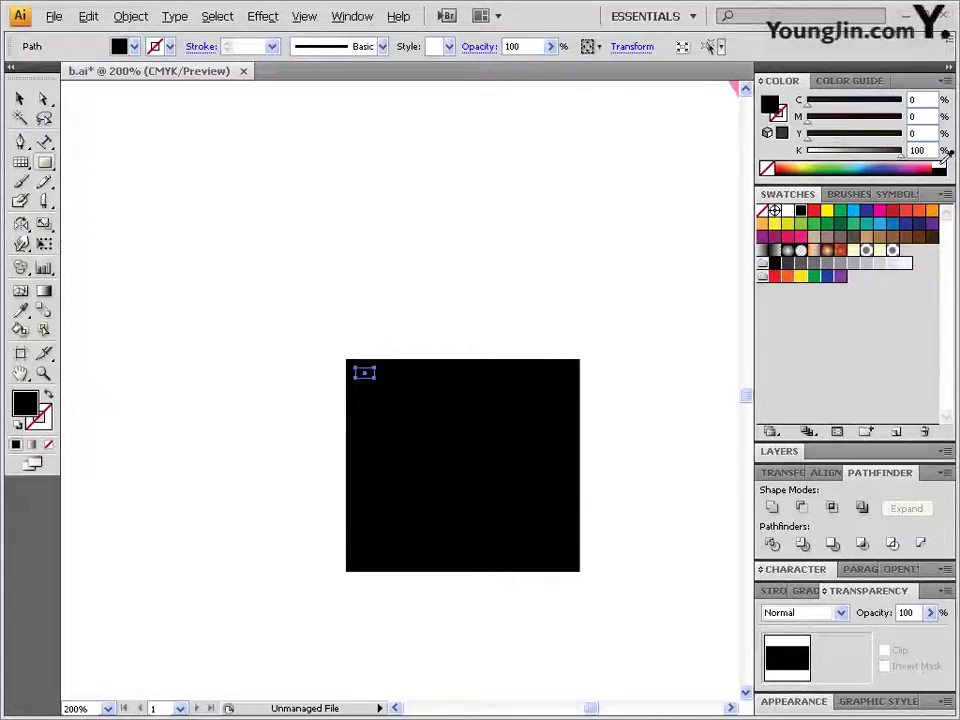
click(940, 164)
Duplicate the small white rectangle straight across to the black rectangle's upper right corner
click(44, 99)
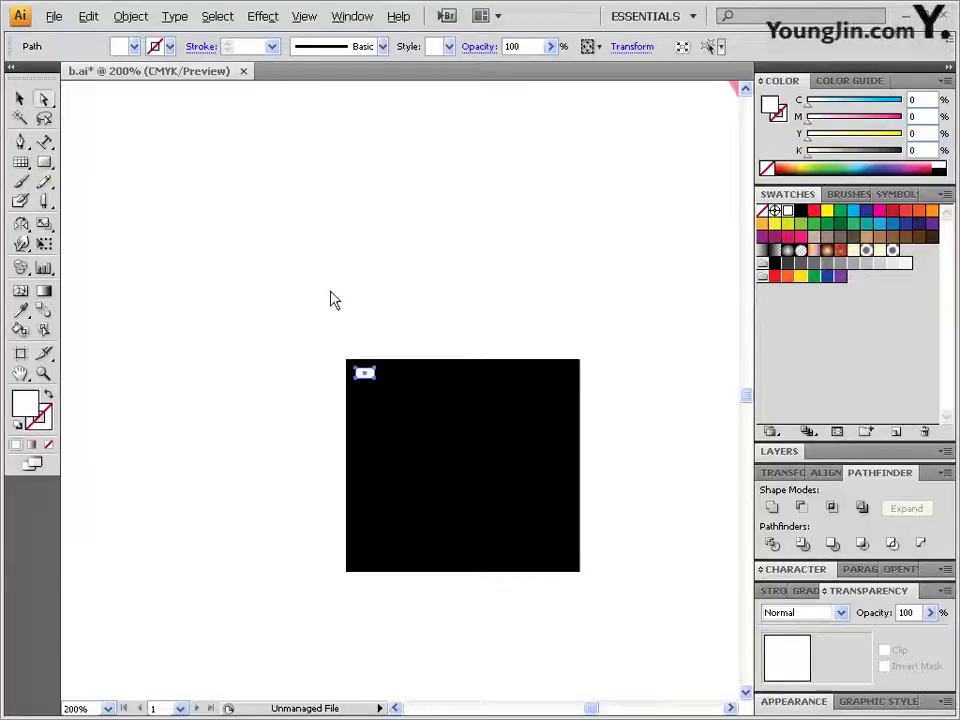
ctrl+alt+click(383, 304)
ctrl+alt+click(430, 352)
drag(418, 420, 343, 371)
ctrl+click(337, 428)
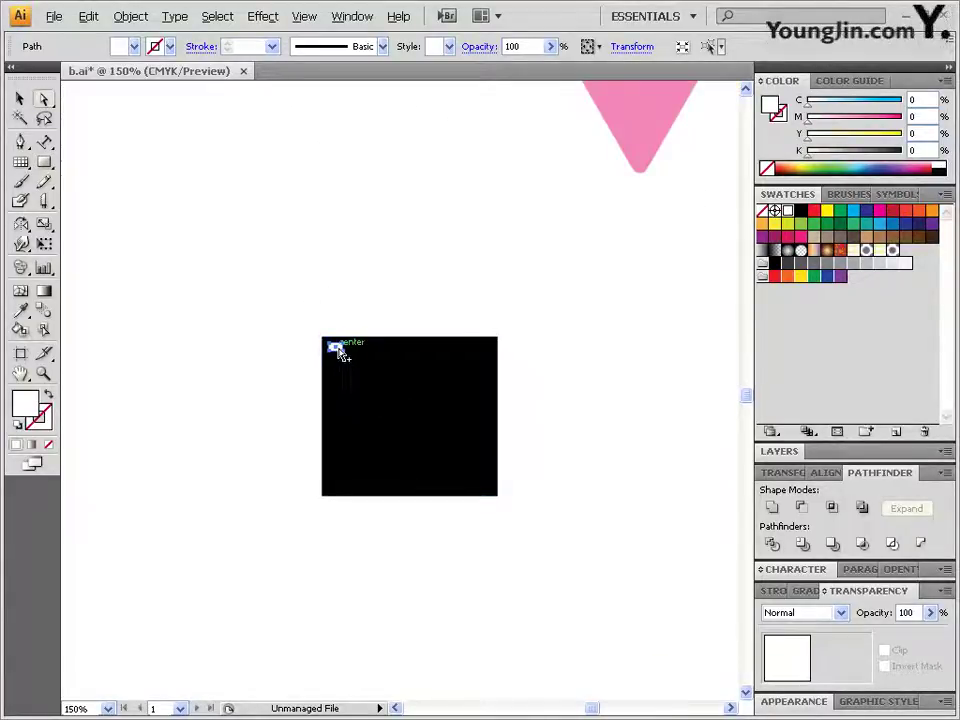
drag(340, 350, 483, 349)
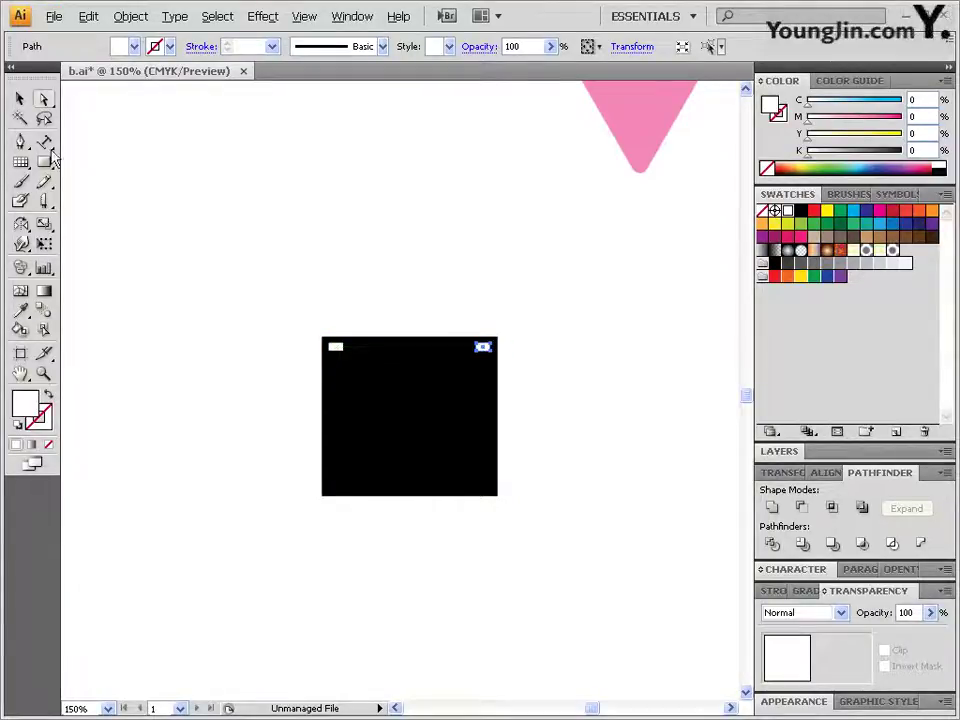
Select both small white rectangles and make a blend between them
shift+click(337, 350)
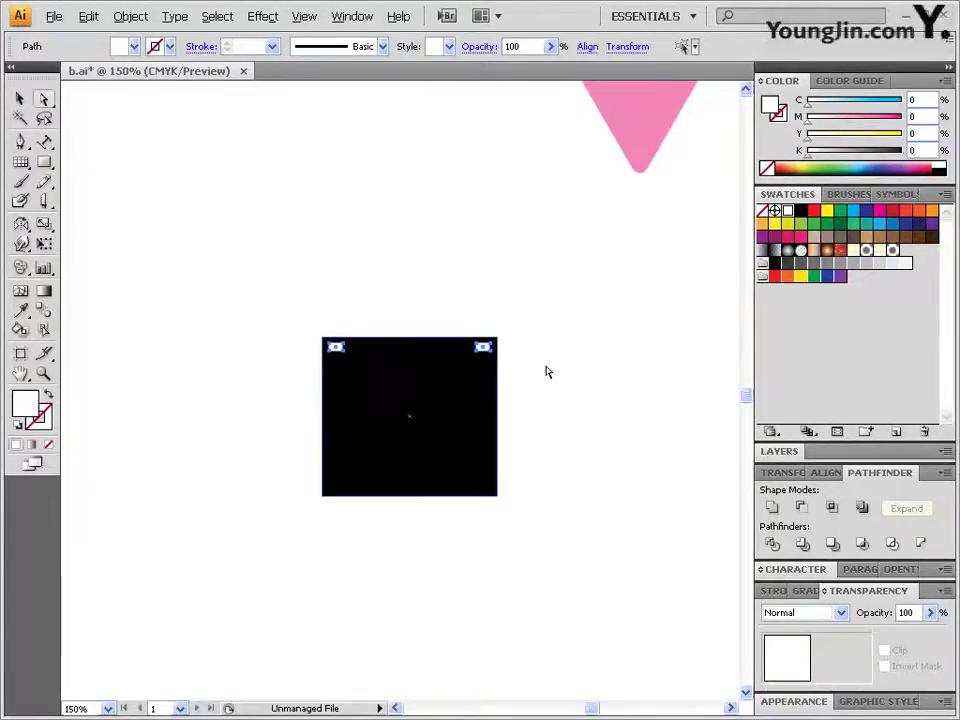
click(131, 17)
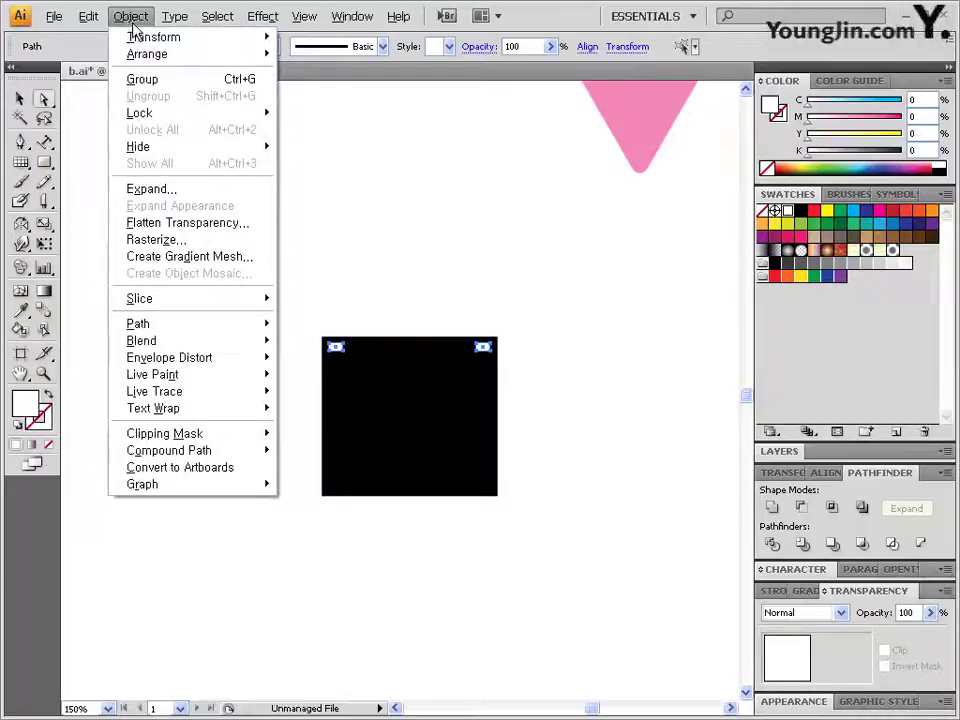
mouse_move(193, 341)
click(302, 341)
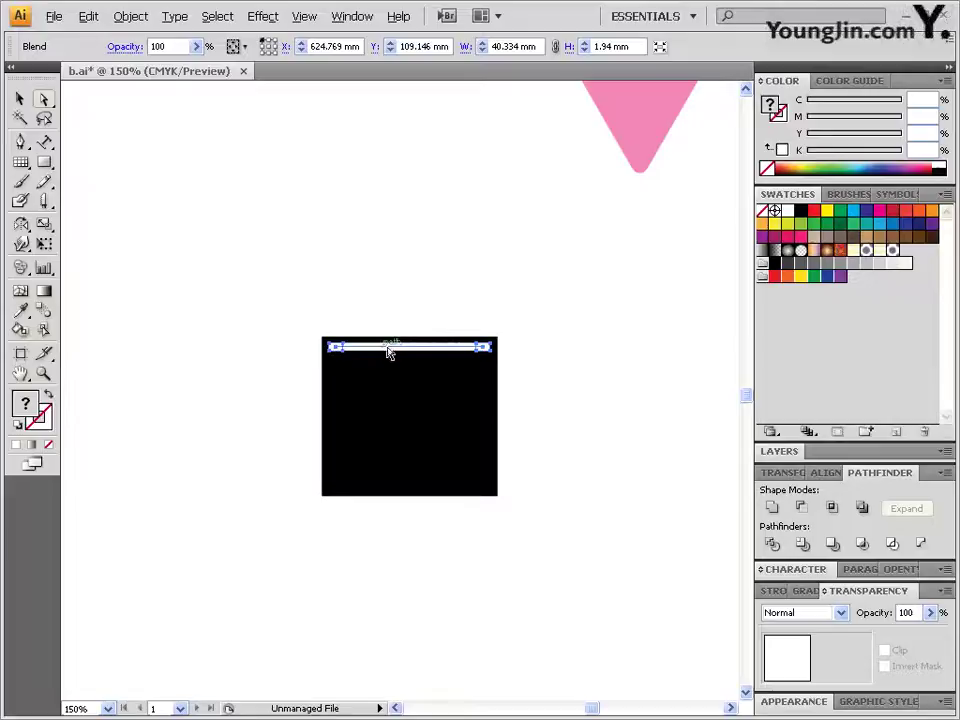
click(128, 17)
mouse_move(128, 342)
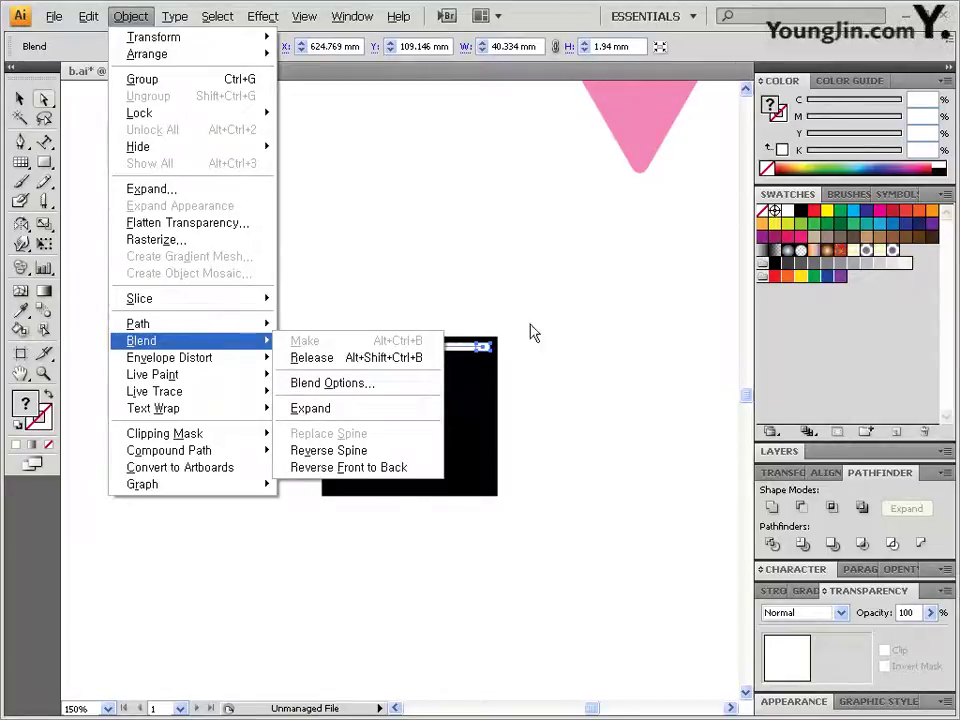
click(555, 25)
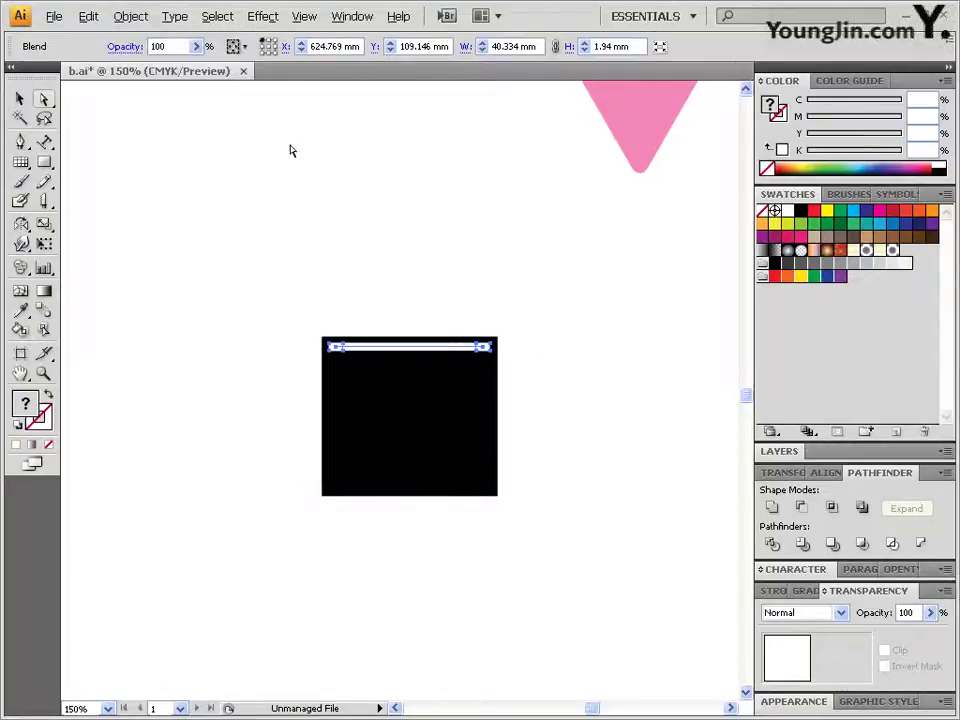
Set the blend's spacing to Specified Steps with 4 steps, previewing it on the black rectangle
double_click(43, 310)
click(452, 344)
click(452, 344)
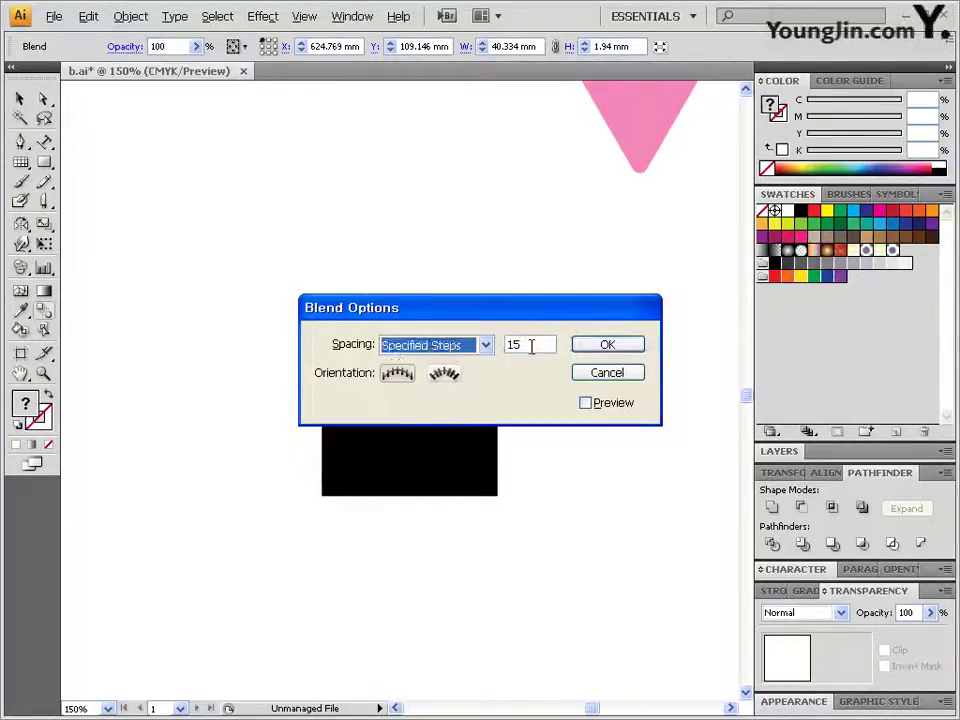
drag(525, 344, 487, 337)
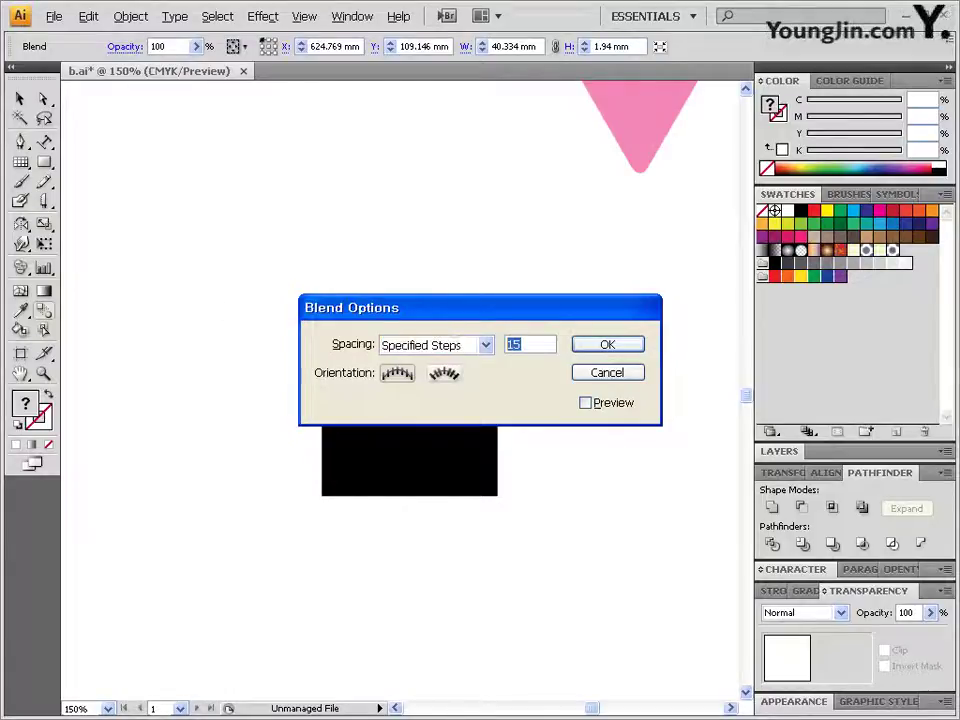
text(4)
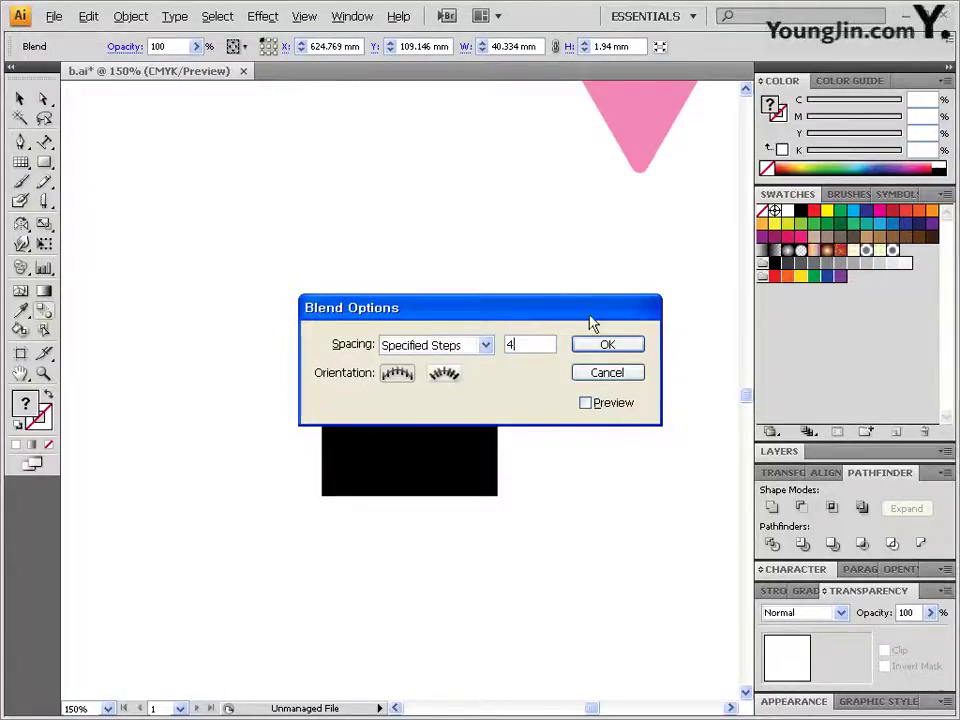
drag(590, 318, 455, 135)
click(487, 224)
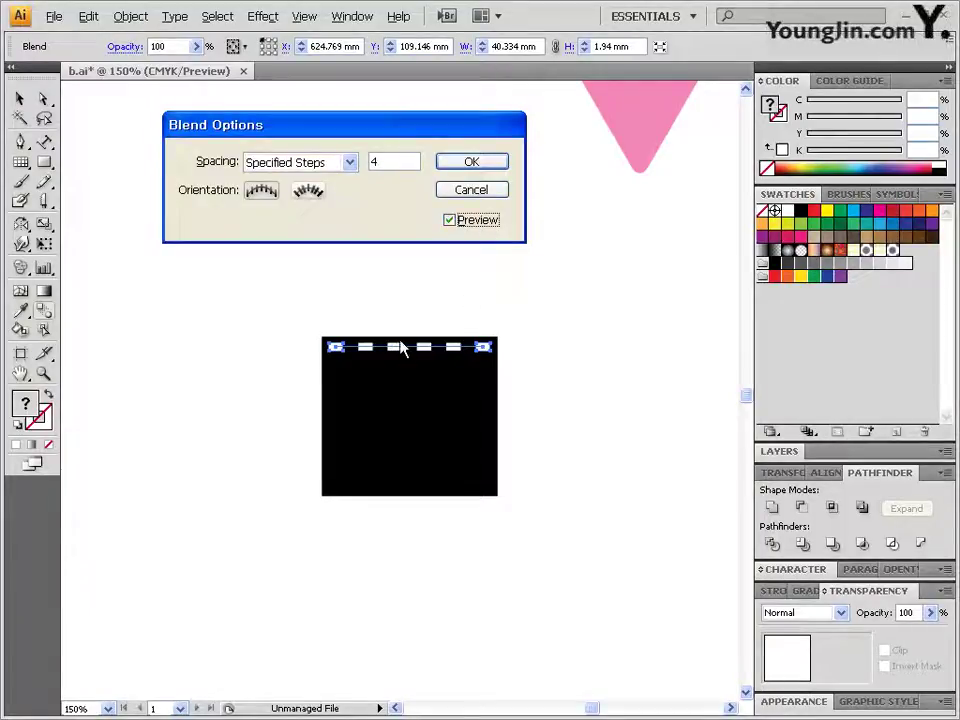
click(476, 165)
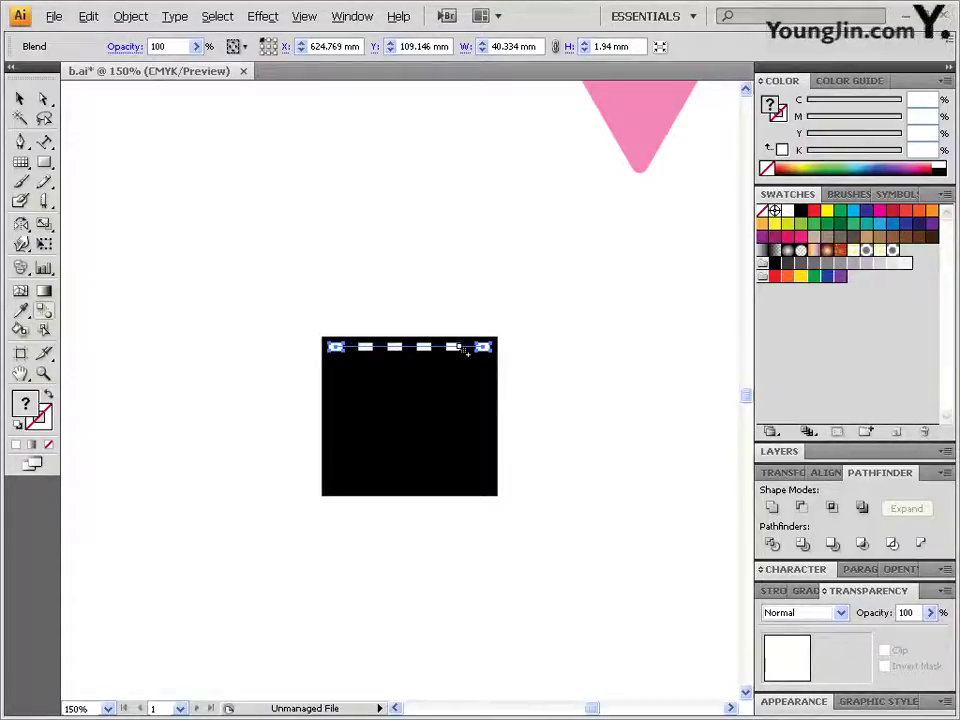
Expand the blend into separate white film perforations
click(129, 17)
mouse_move(141, 341)
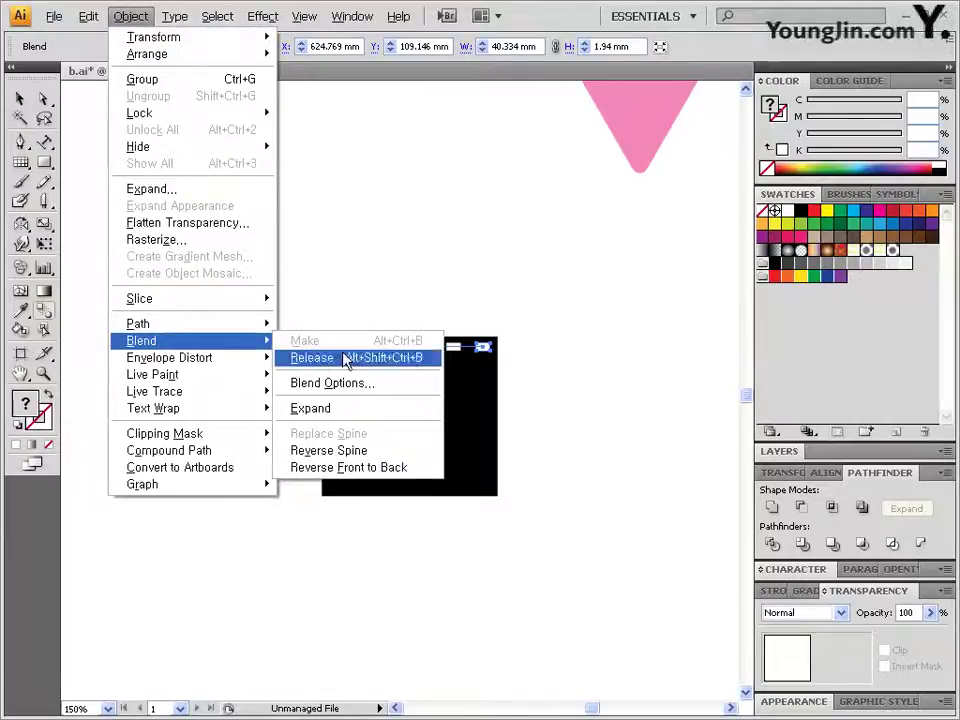
click(322, 408)
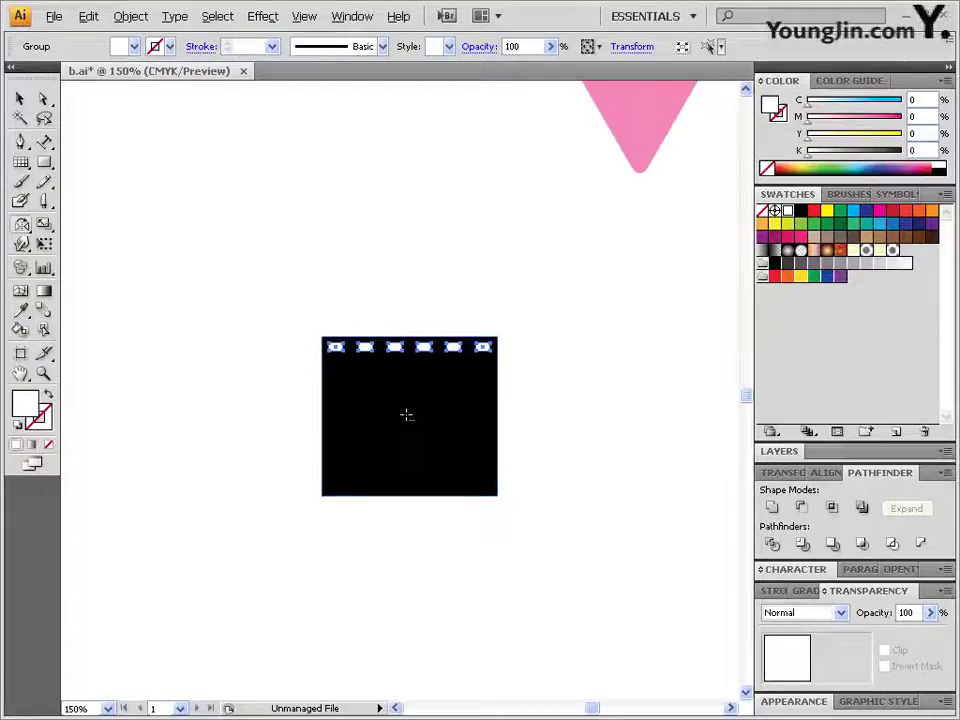
Reflect a copy of the white perforations across the horizontal axis through the black rectangle's center, onto its lower edge
click(304, 16)
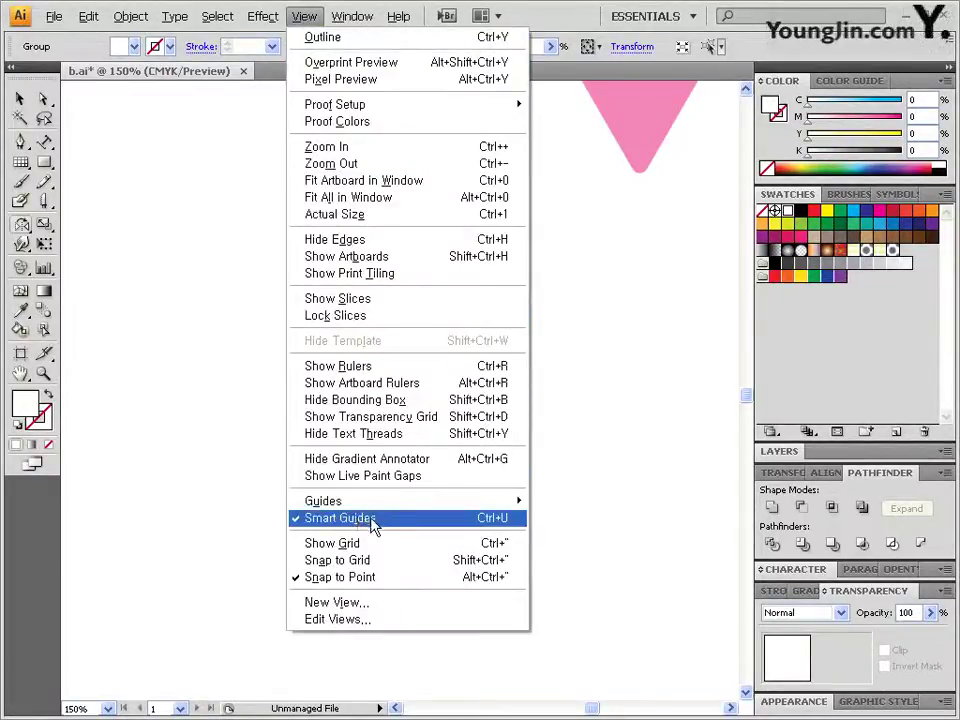
click(581, 6)
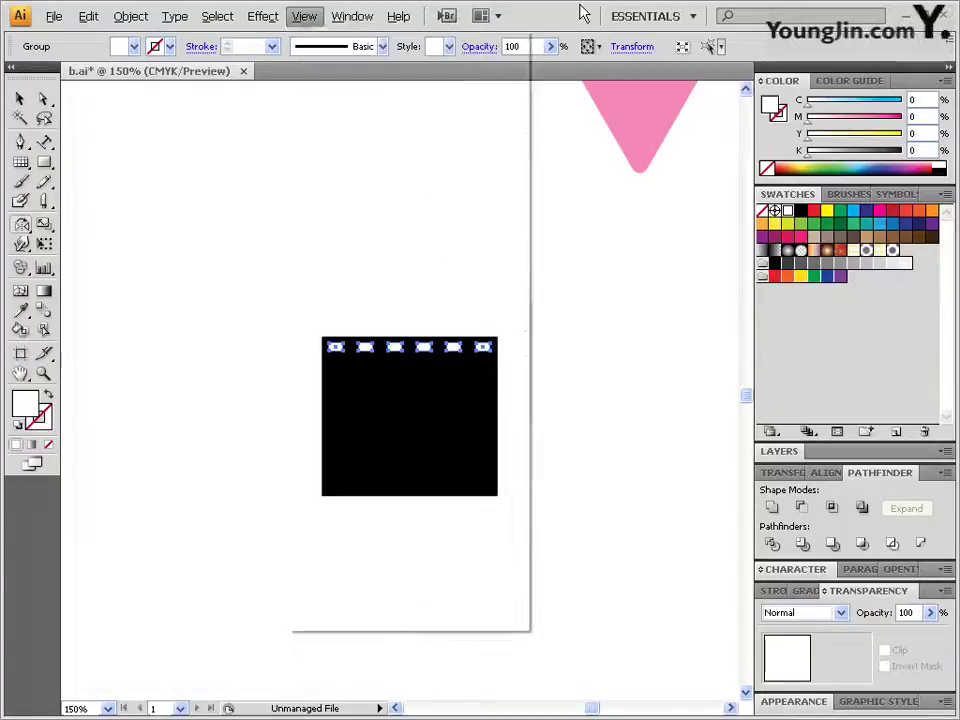
alt+click(409, 416)
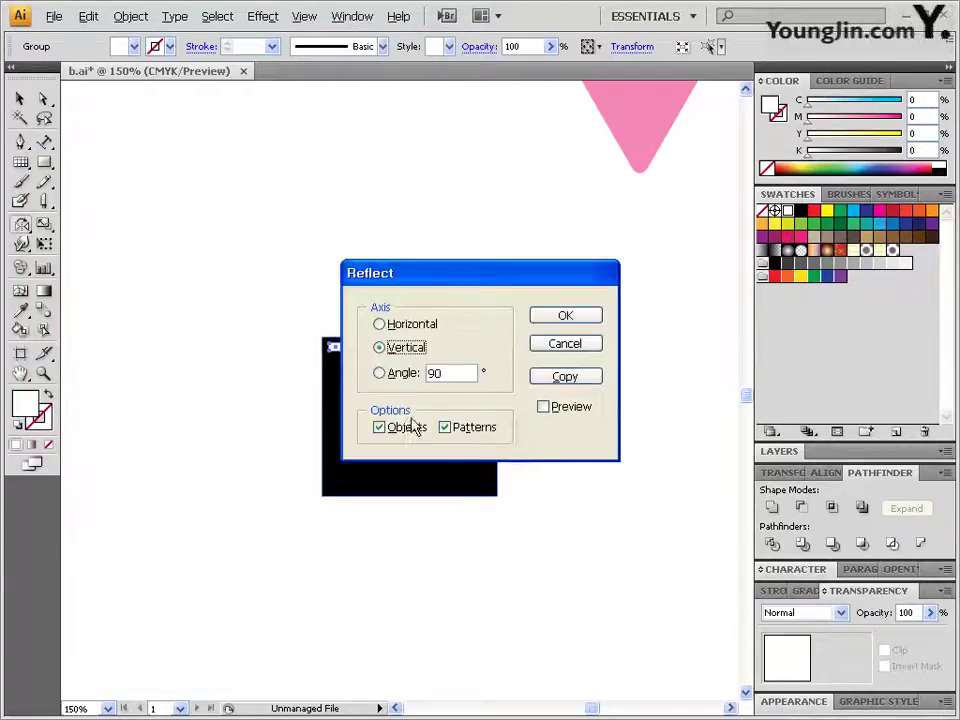
click(411, 326)
click(543, 406)
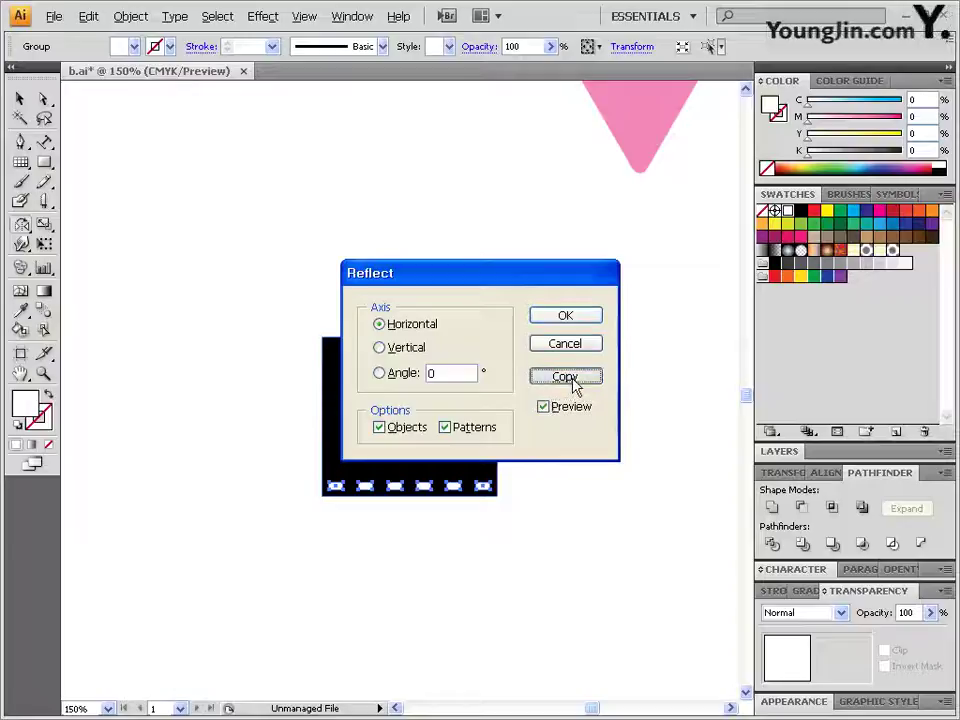
click(568, 379)
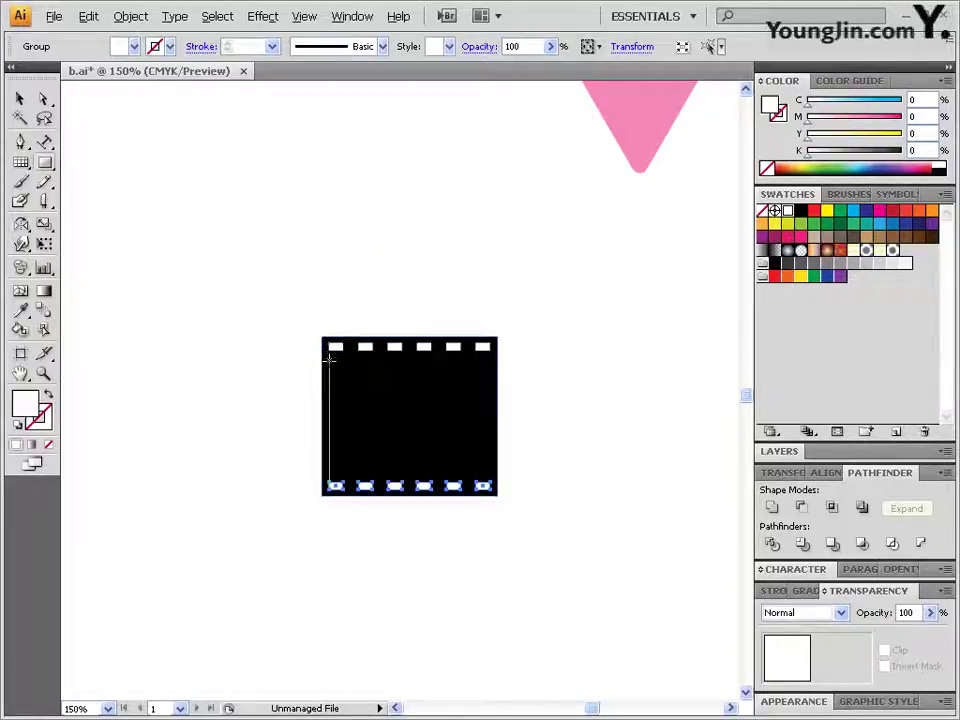
Draw a white rectangle between the two perforation rows as the film frame's window, and deselect it
mouse_move(330, 361)
mouse_down()
mouse_move(465, 478)
mouse_move(489, 476)
mouse_up()
key(v)
click(588, 535)
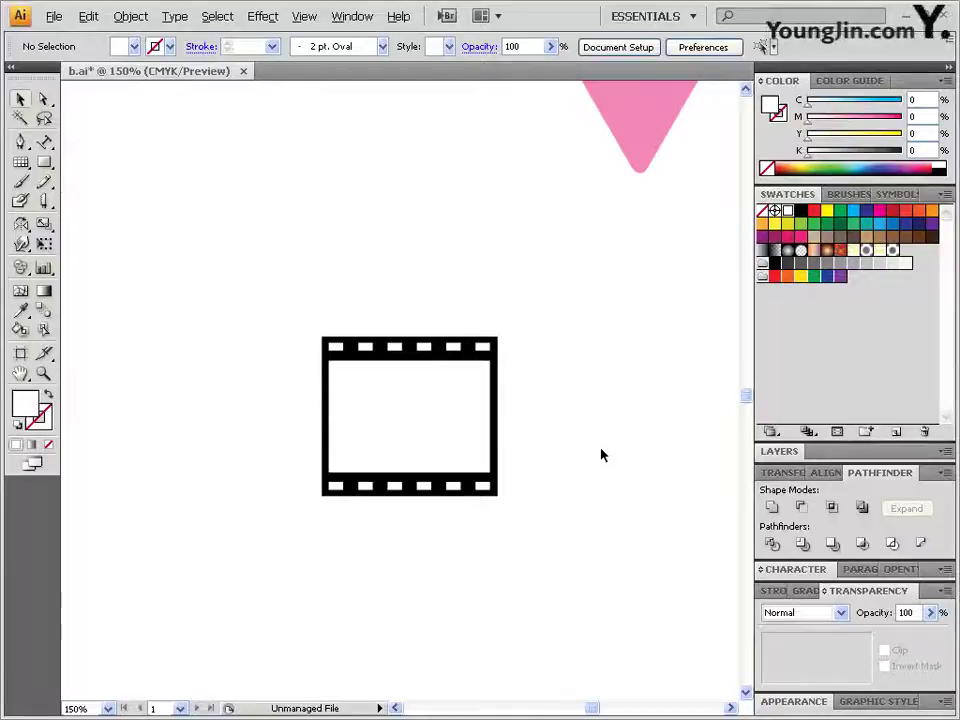
Show the available brushes and select the complete film frame artwork
click(855, 194)
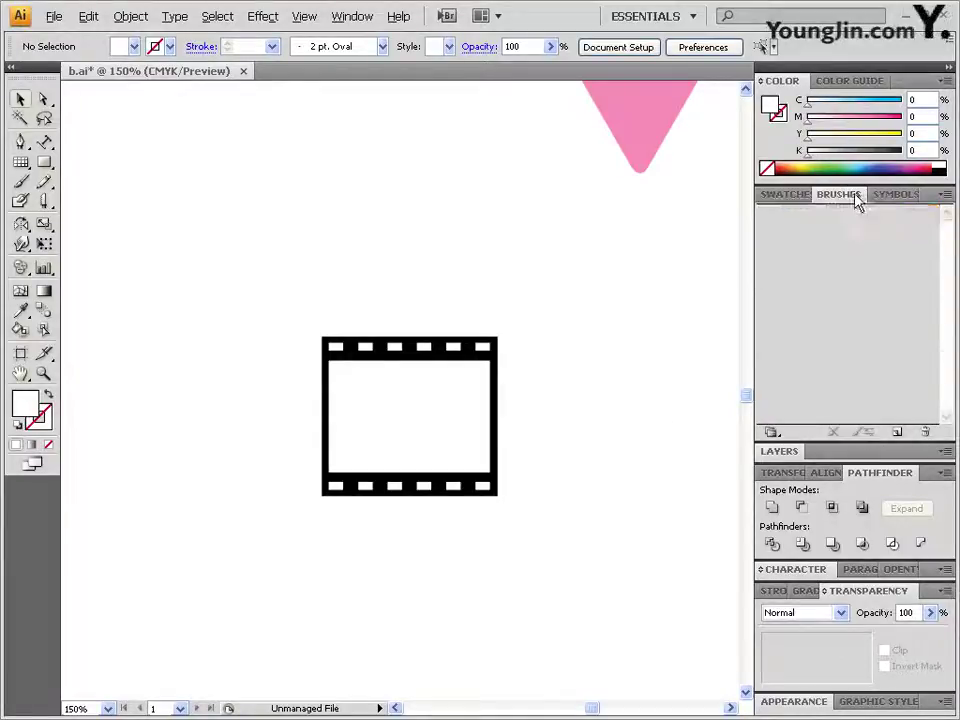
drag(533, 527, 274, 311)
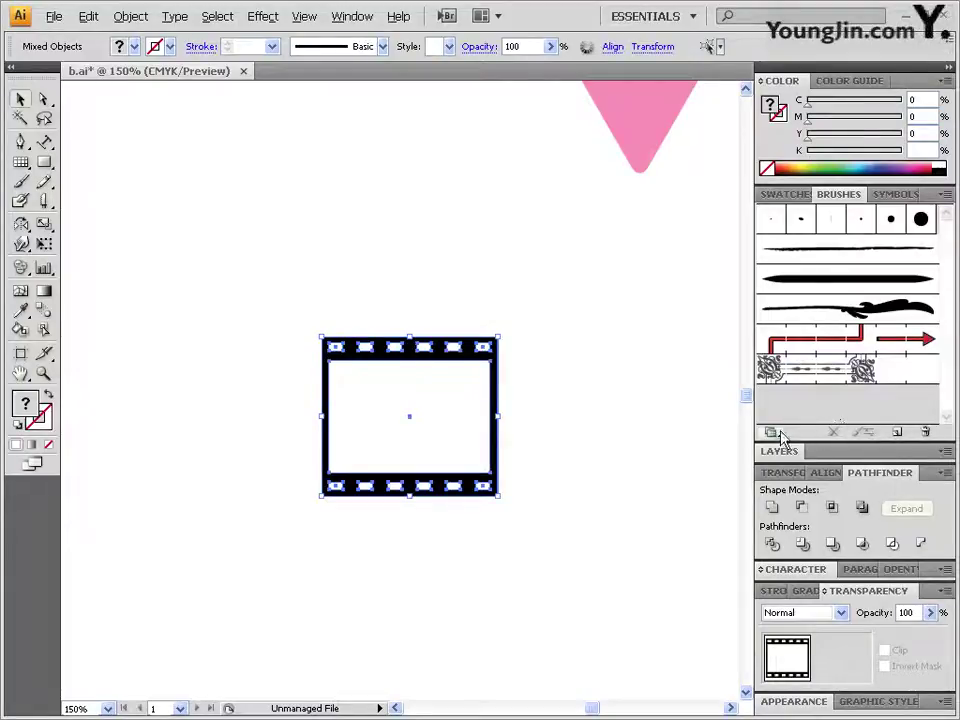
click(895, 433)
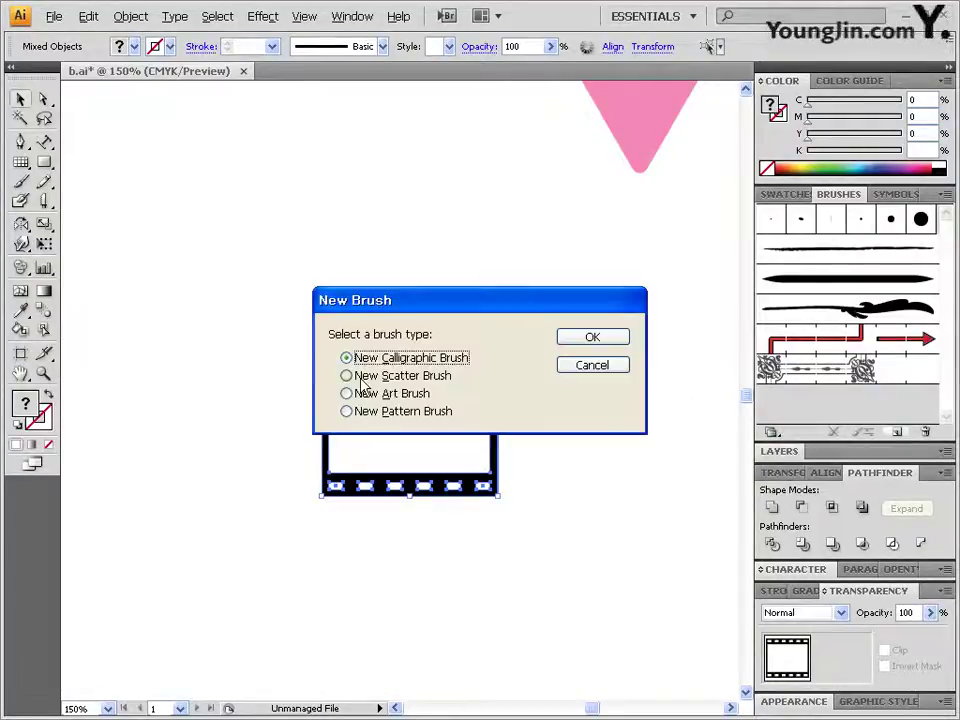
click(432, 413)
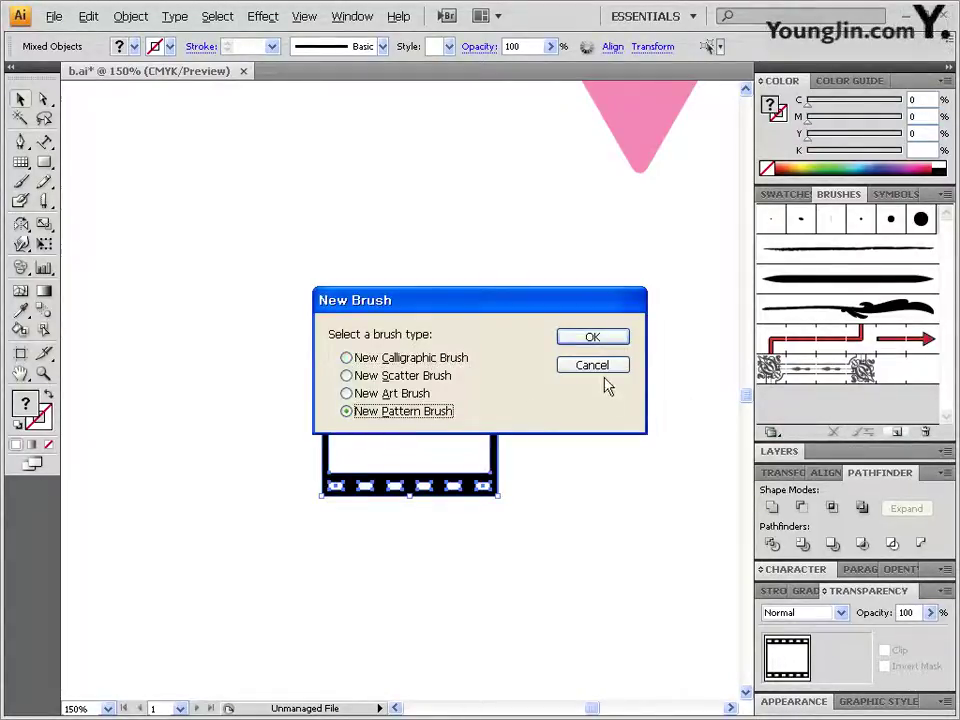
click(598, 368)
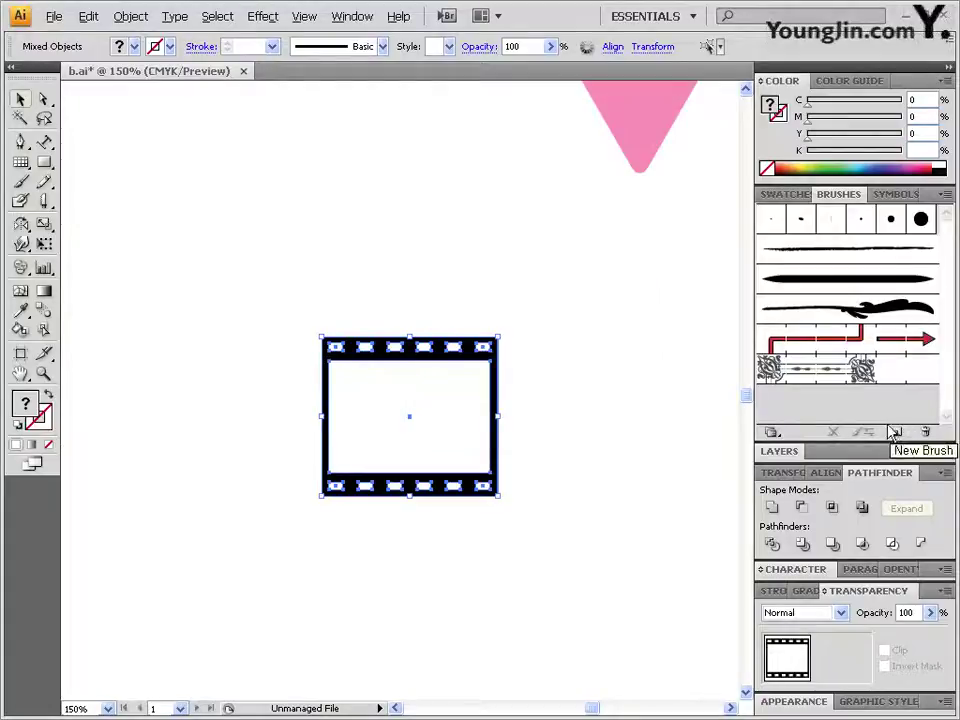
mouse_move(407, 399)
mouse_down()
mouse_move(611, 381)
mouse_move(810, 385)
mouse_move(842, 392)
mouse_move(840, 400)
mouse_up()
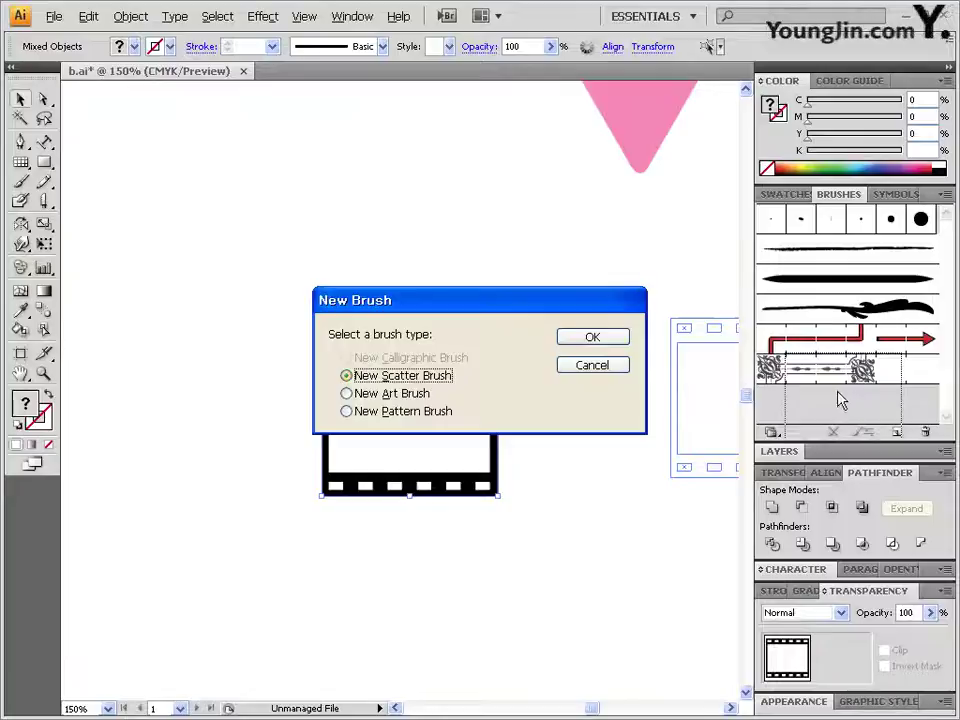
click(594, 367)
Create a new pattern brush from the selected film frame, keeping the default options
click(897, 431)
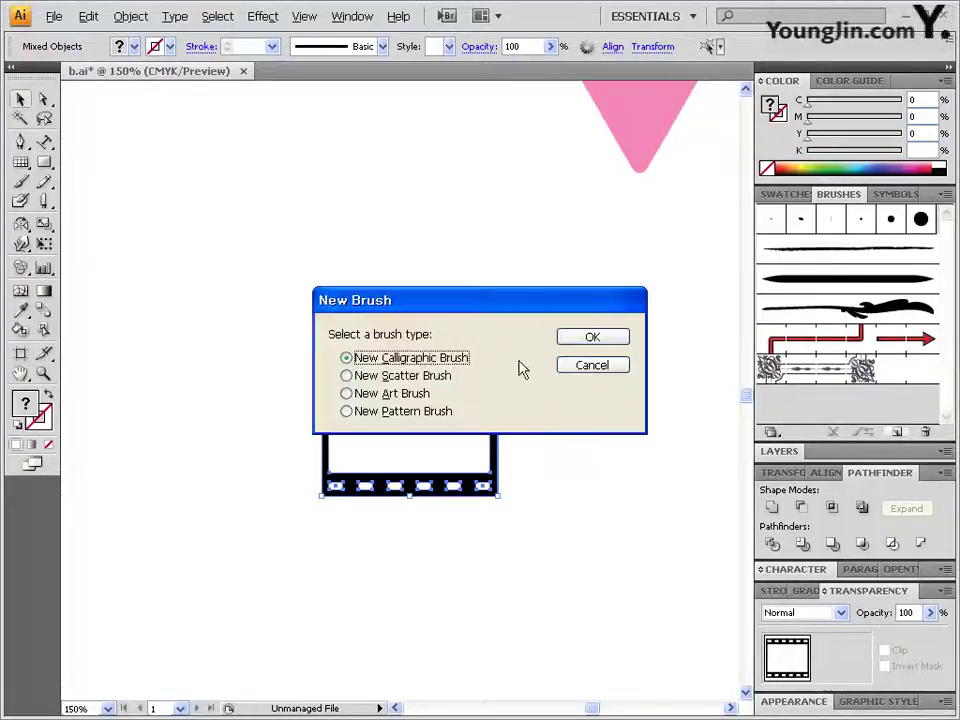
click(401, 409)
click(594, 338)
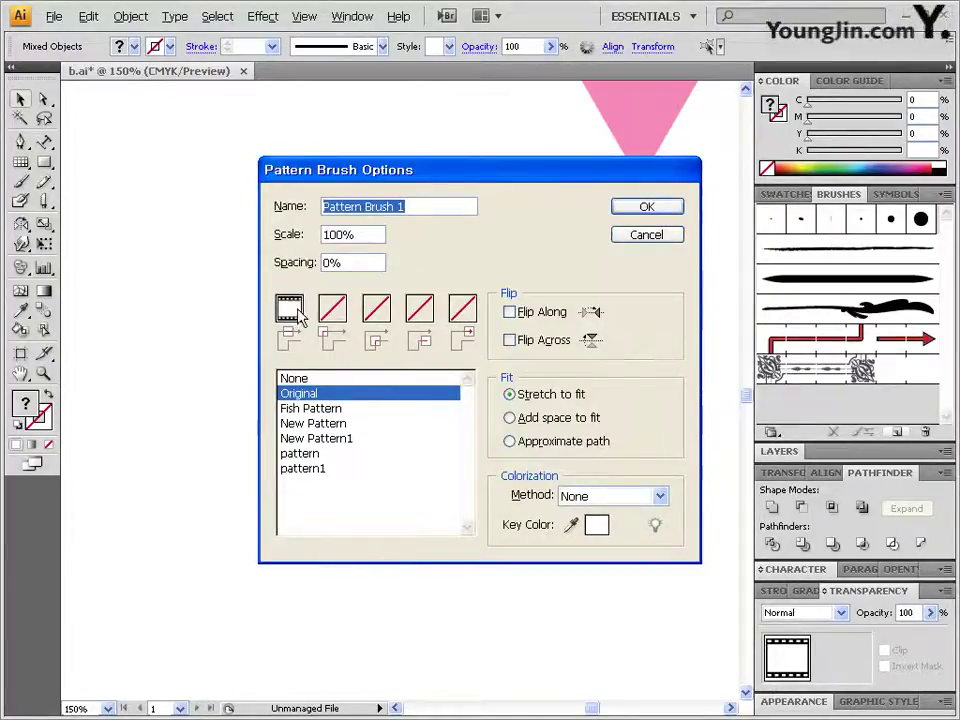
click(647, 207)
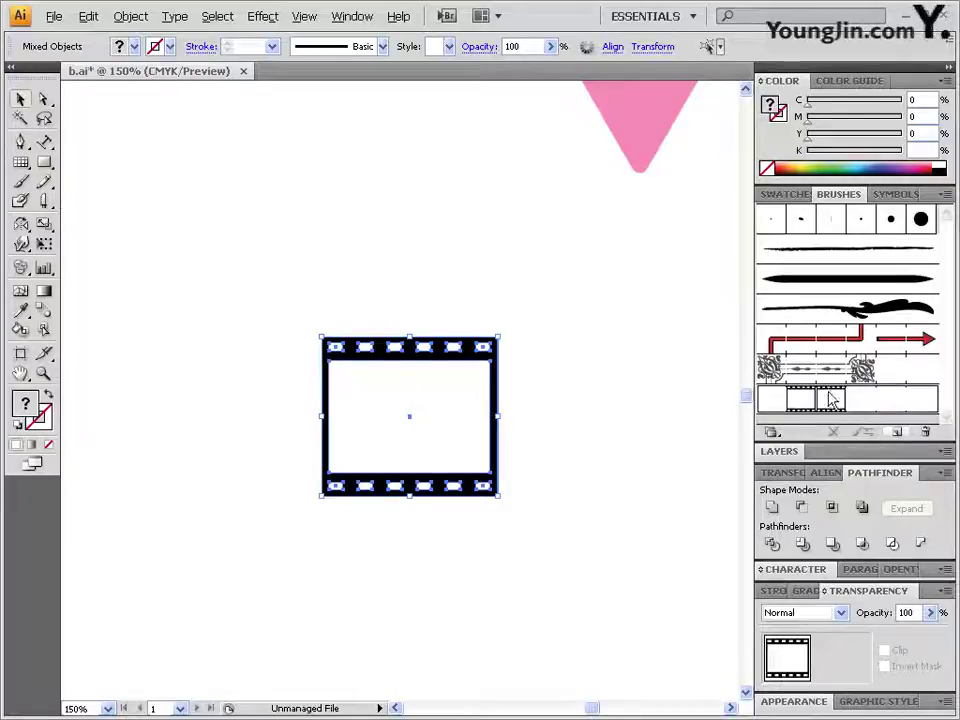
Move the new film frame up and to the left, just below the original sample frame
click(551, 423)
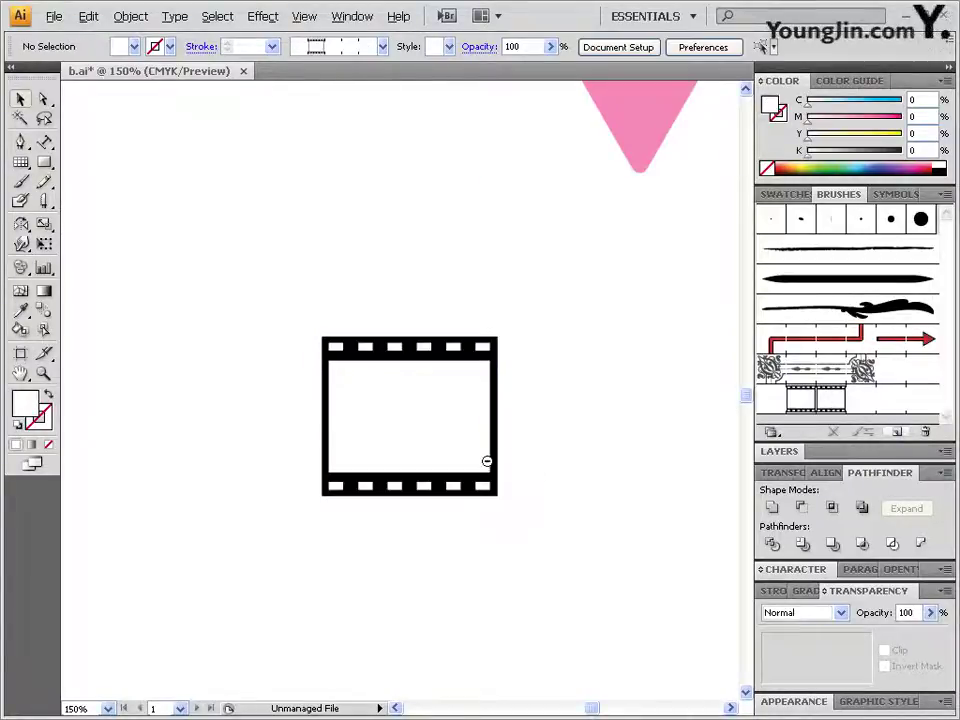
ctrl+alt+click(486, 461)
ctrl+alt+click(465, 434)
drag(480, 284, 422, 379)
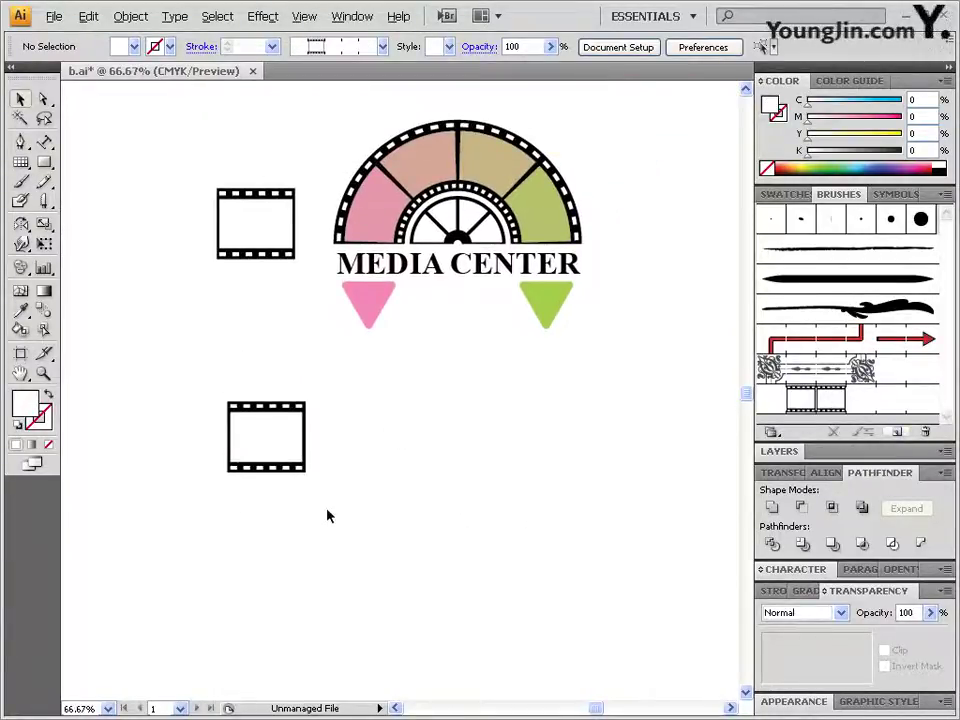
drag(268, 450, 216, 348)
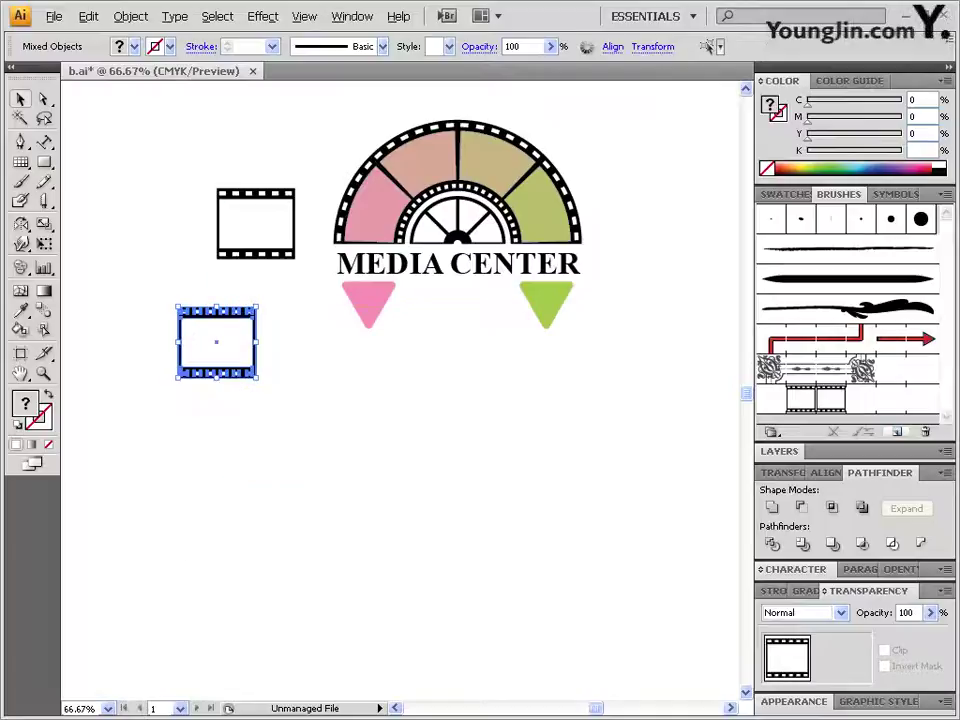
Create a circle 100 mm wide and 100 mm high with the Ellipse tool in the empty area below the logo
drag(44, 162, 110, 204)
click(446, 497)
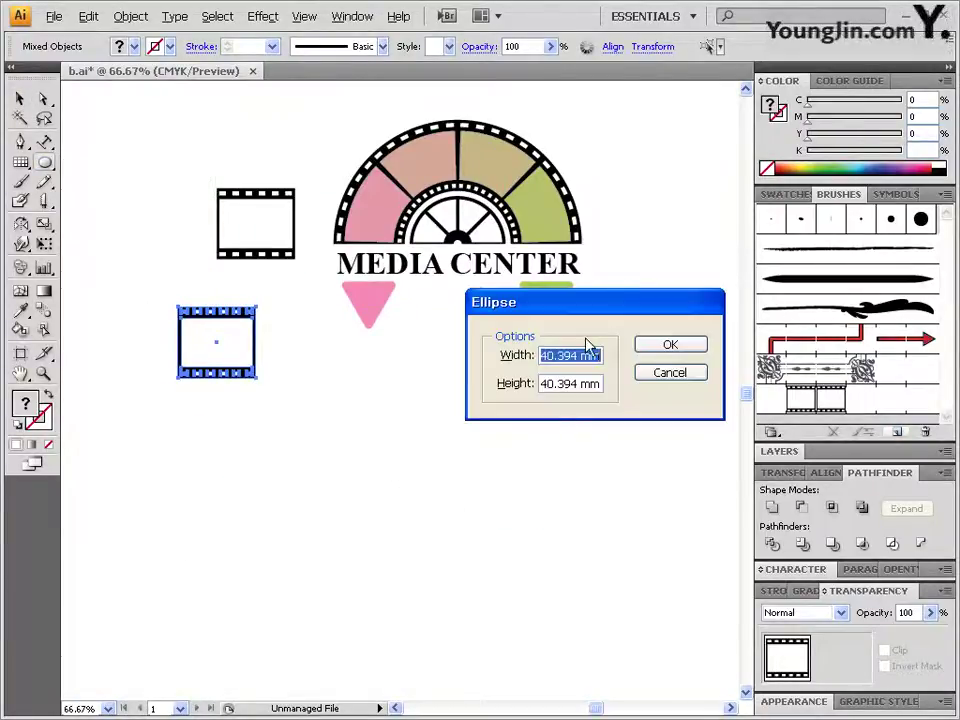
double_click(556, 355)
text(100)
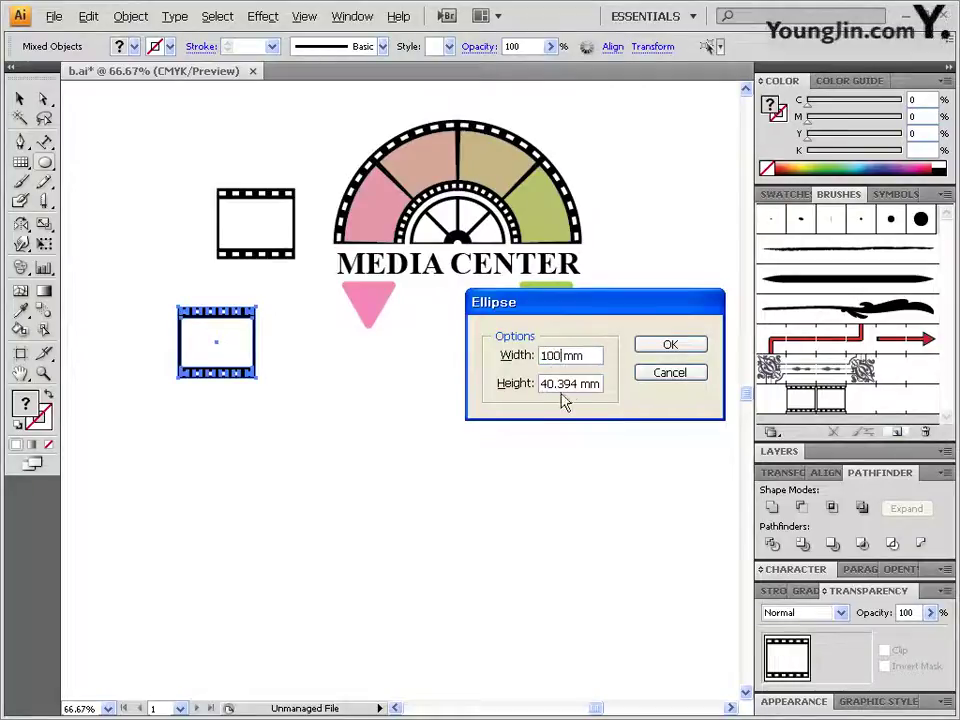
double_click(570, 383)
text(100)
click(676, 346)
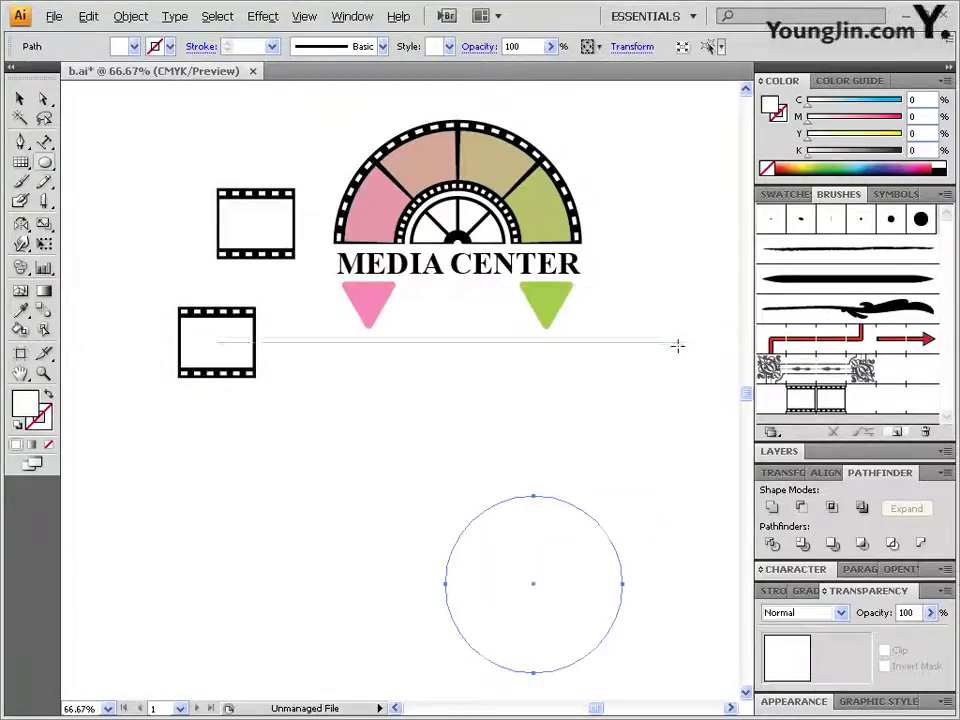
Give the circle no fill and a black stroke, and move it up and left beneath the Media Center logo
click(48, 395)
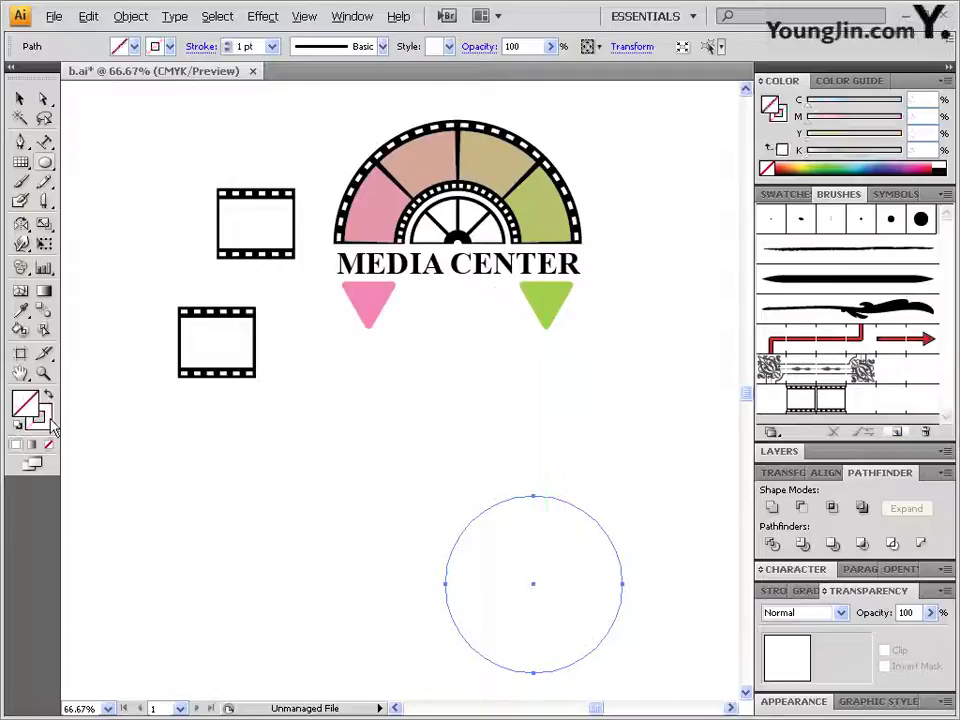
click(40, 418)
click(941, 170)
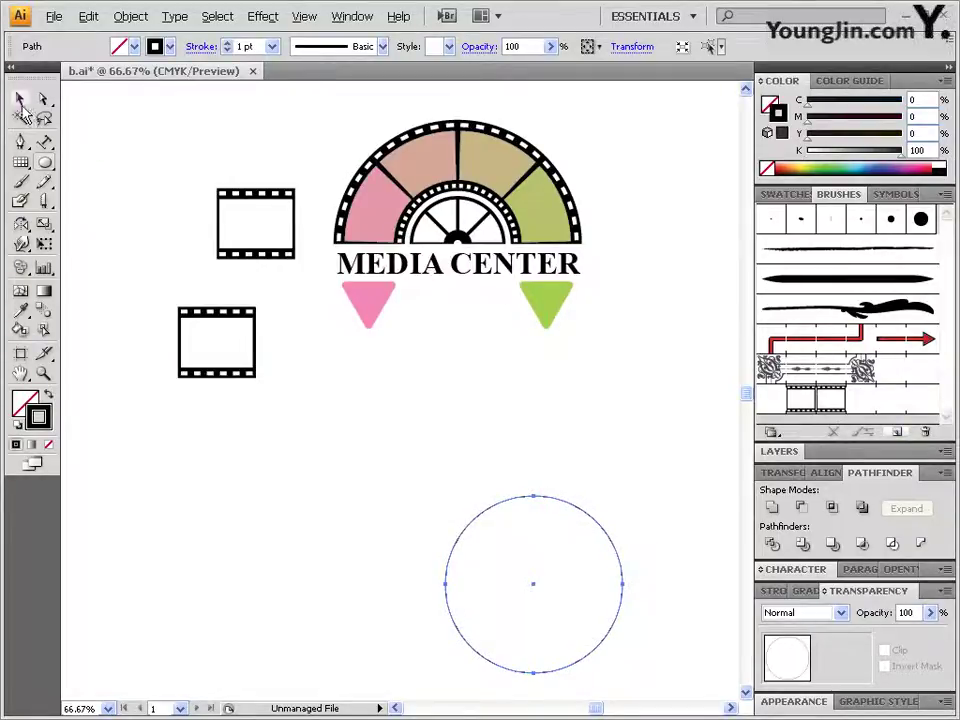
click(19, 98)
click(533, 556)
drag(593, 521, 543, 473)
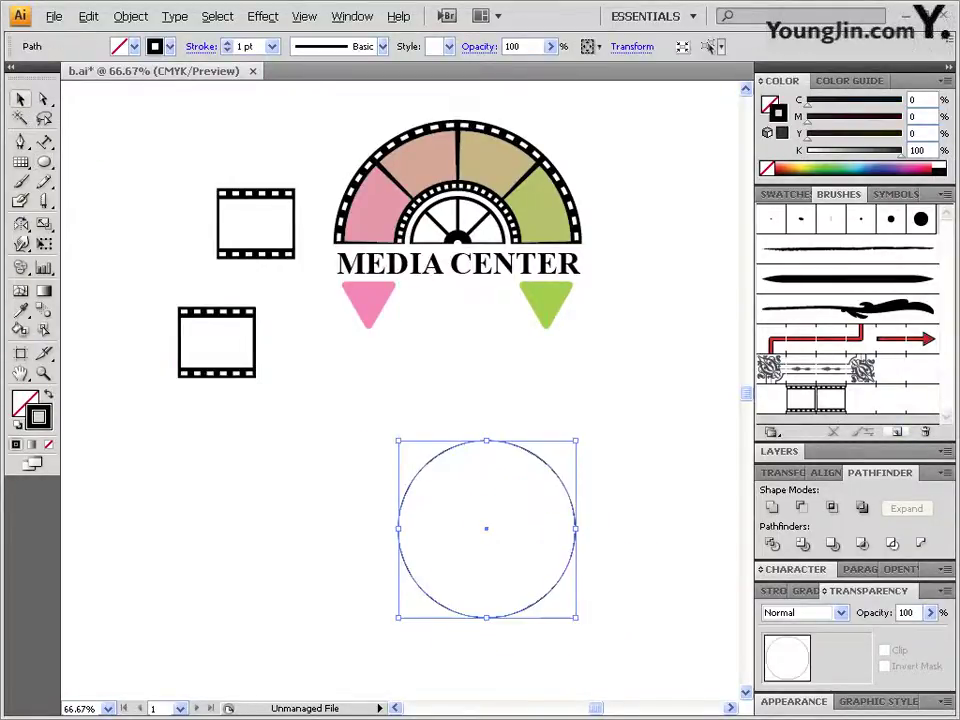
Delete the circle's bottom anchor point to leave a half-circle arc, and apply the film frame pattern brush to it
click(43, 99)
drag(518, 642, 465, 604)
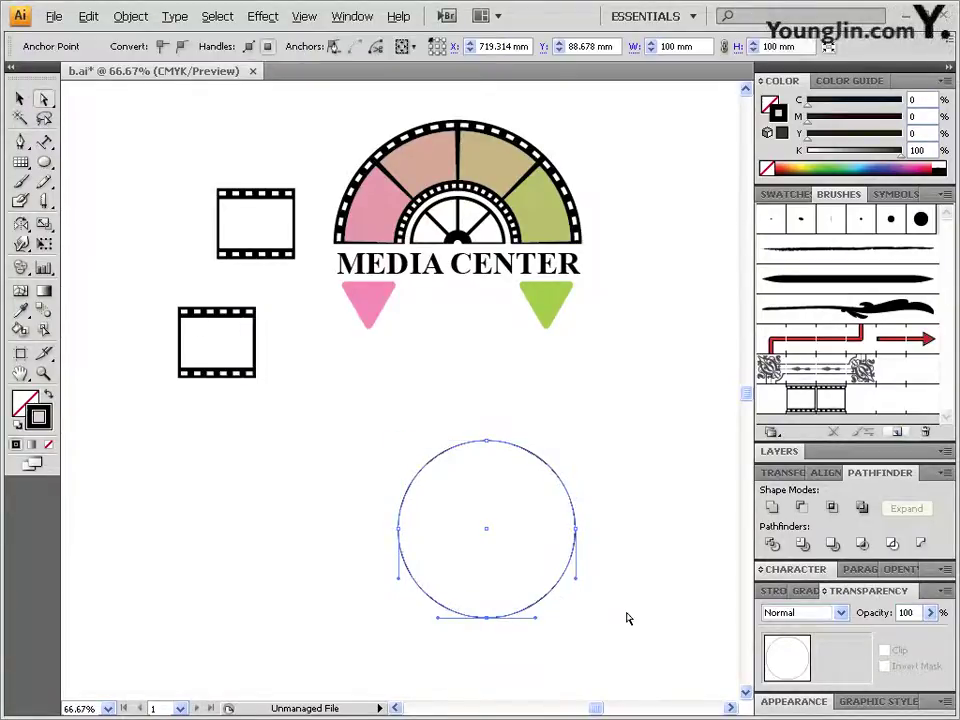
key(Delete)
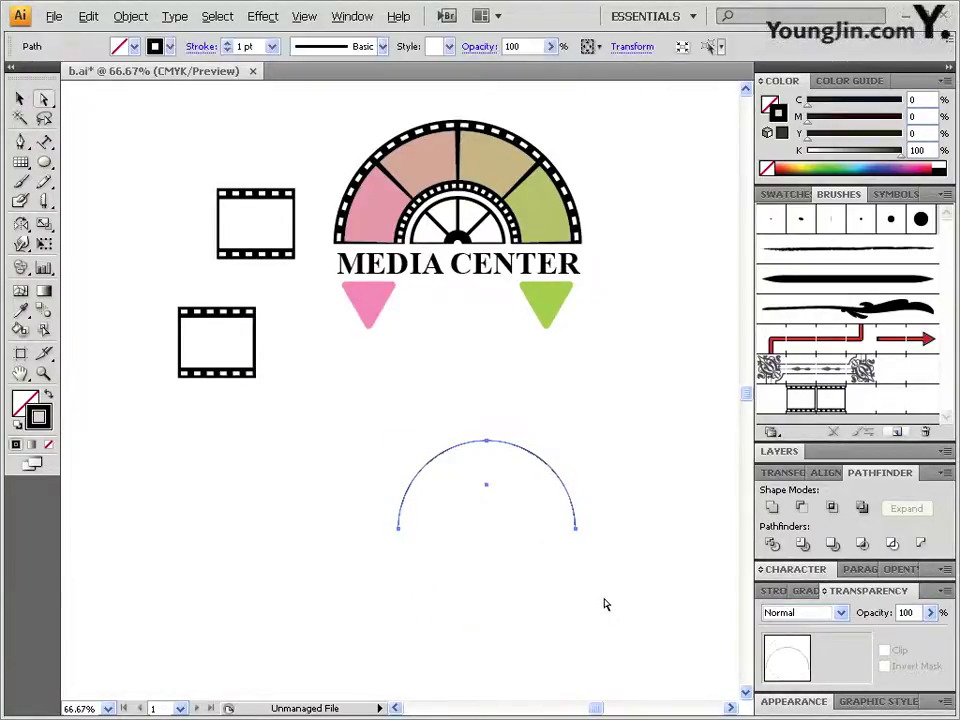
click(824, 402)
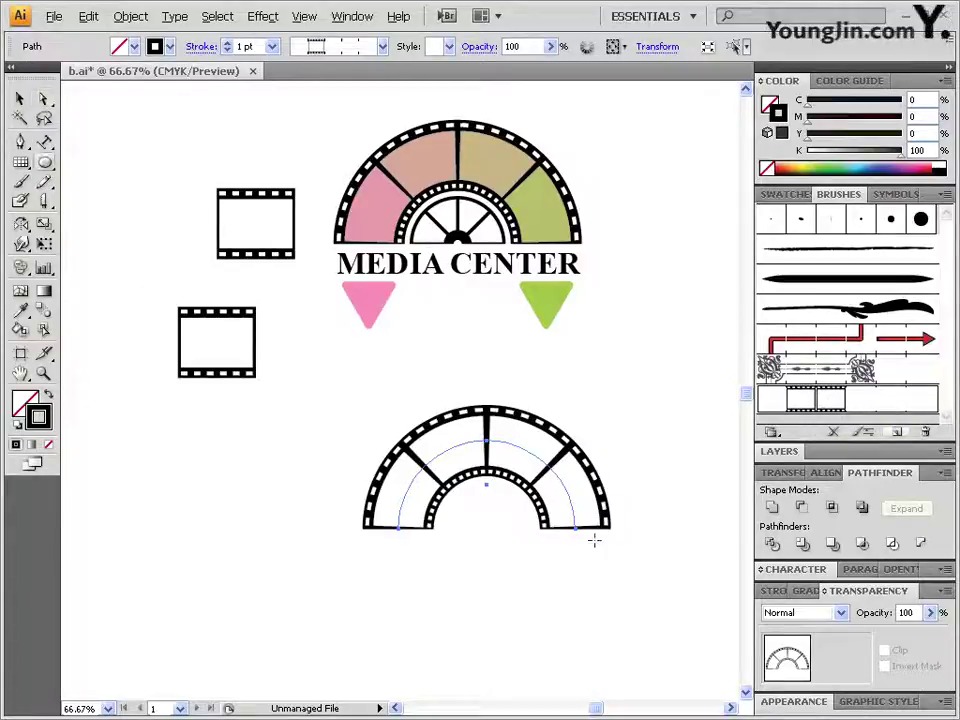
Draw a smaller circle from the film arc's center, fitting inside its inner edge, and set its stroke weight to 5 pt
drag(489, 532, 531, 513)
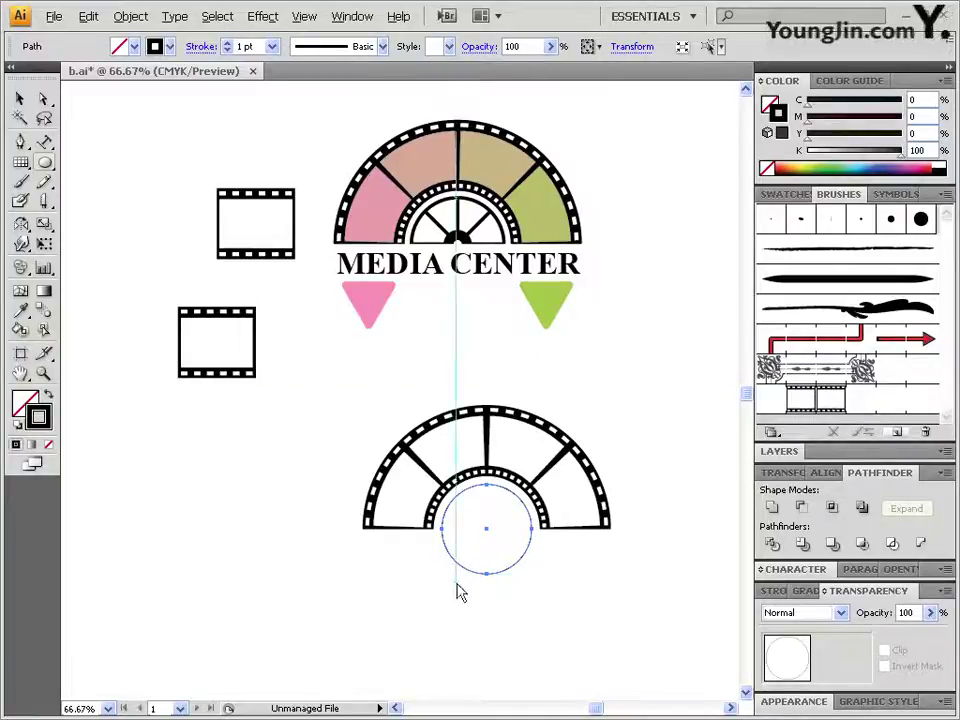
click(774, 591)
click(884, 596)
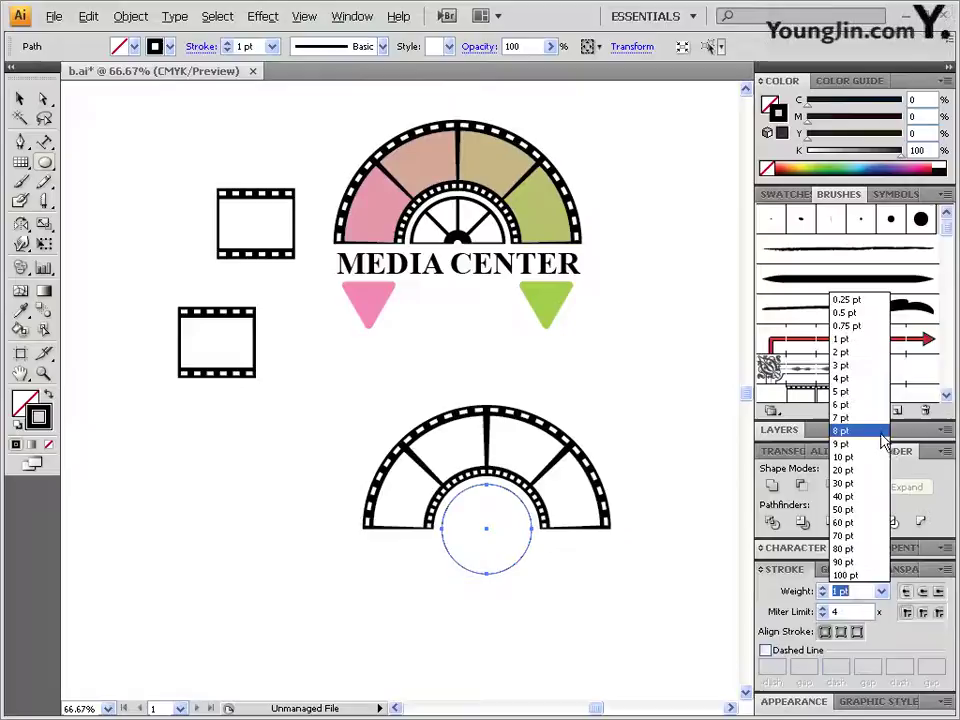
click(850, 392)
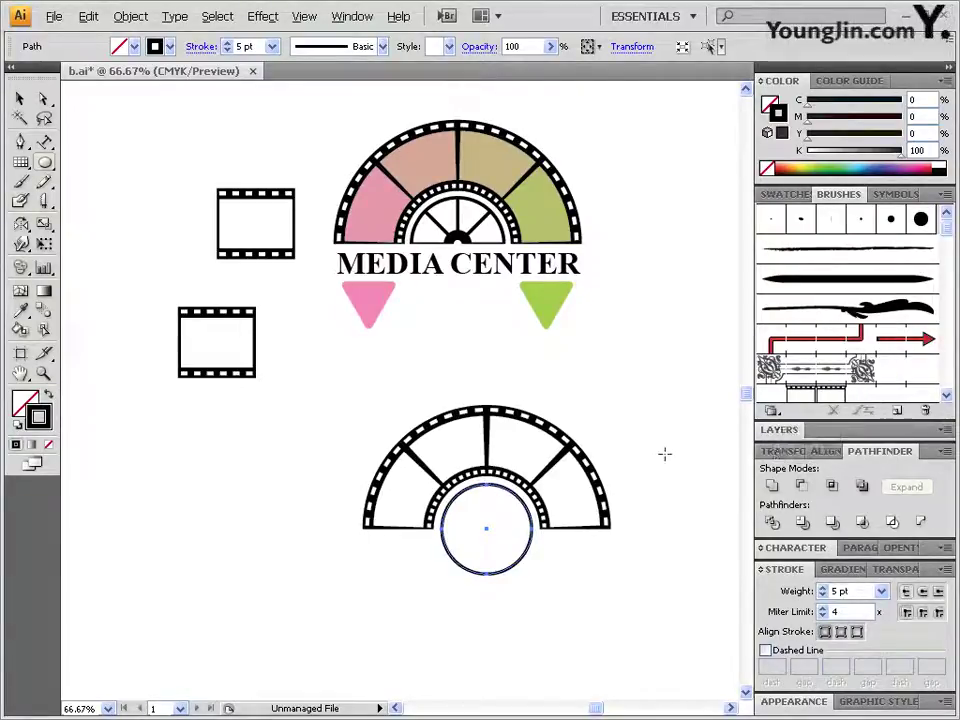
Make a copy of the inner circle scaled uniformly to 30%, and give the copy a black fill without stroke
double_click(44, 224)
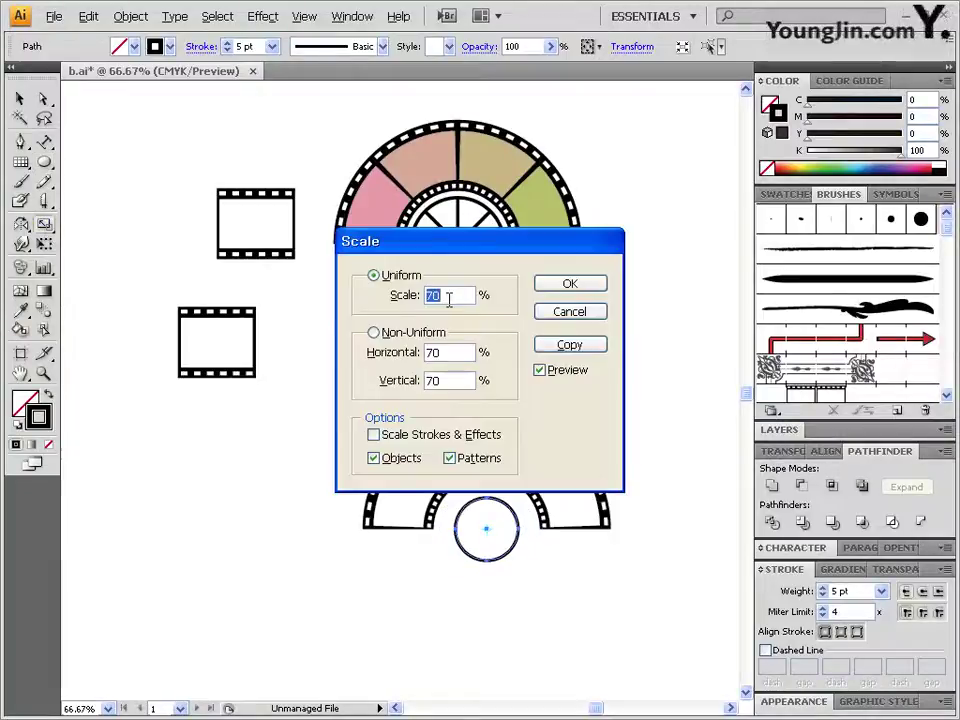
text(30)
click(595, 343)
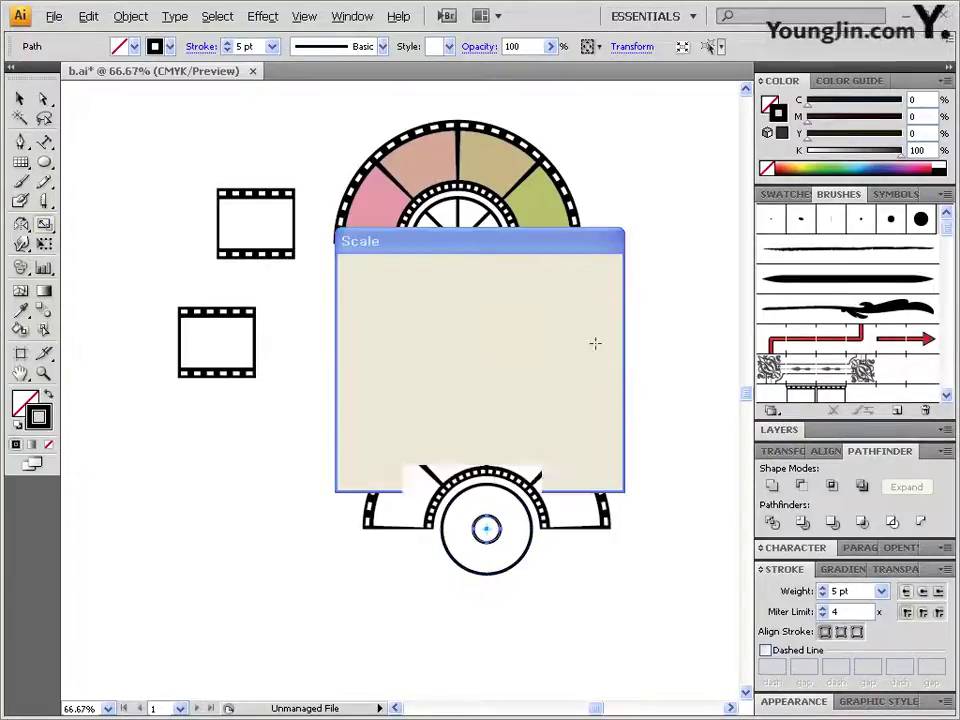
click(46, 397)
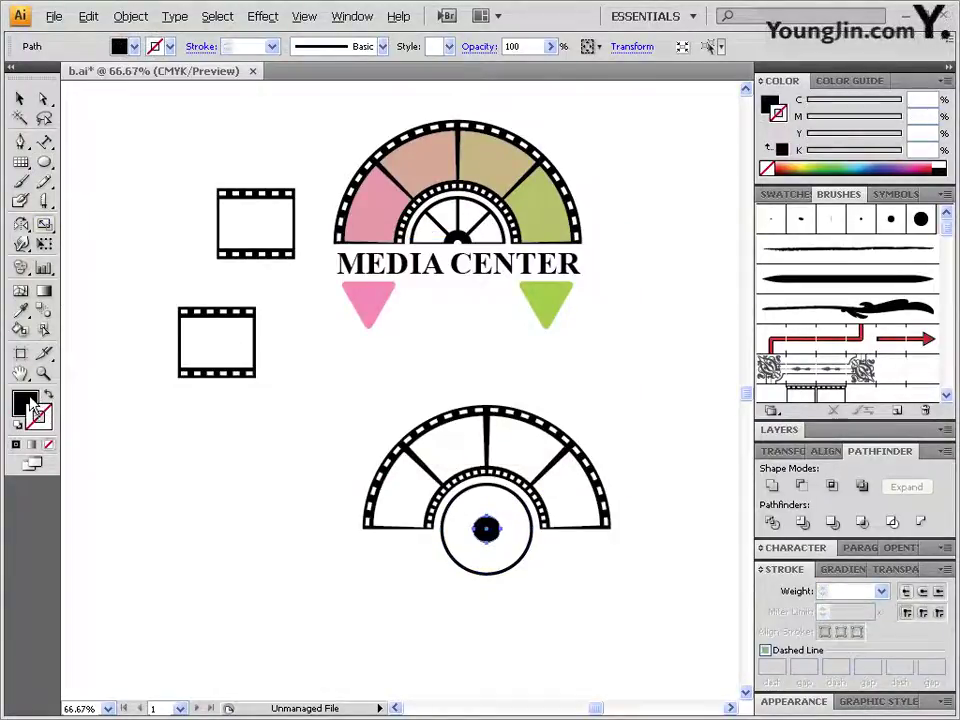
click(22, 400)
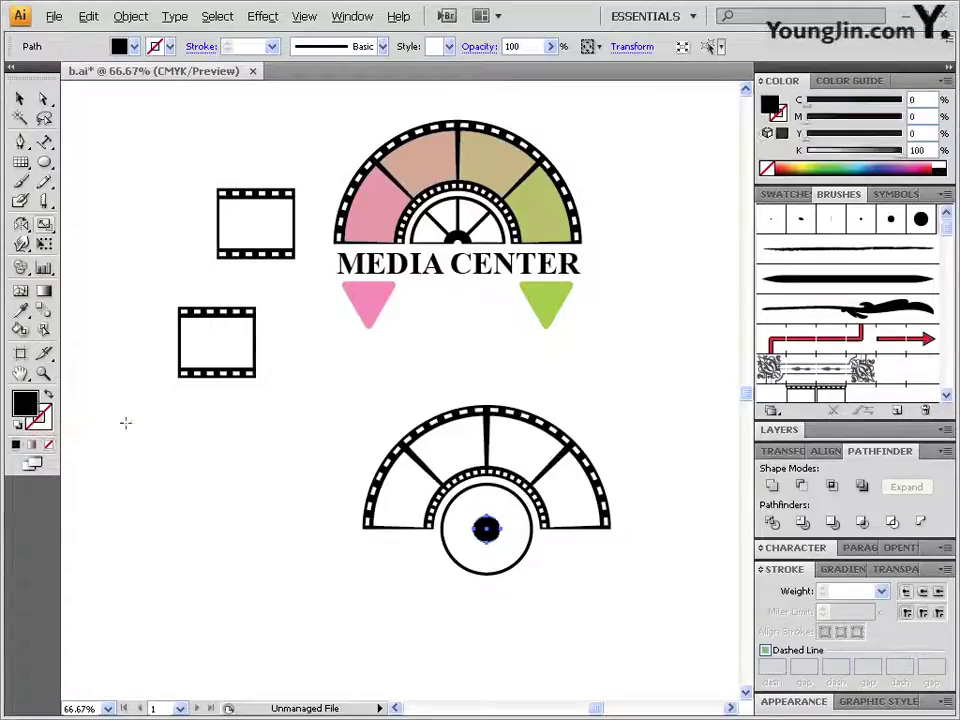
Make a copy of the small black circle scaled uniformly to 30%, and fill the copy with white
double_click(44, 226)
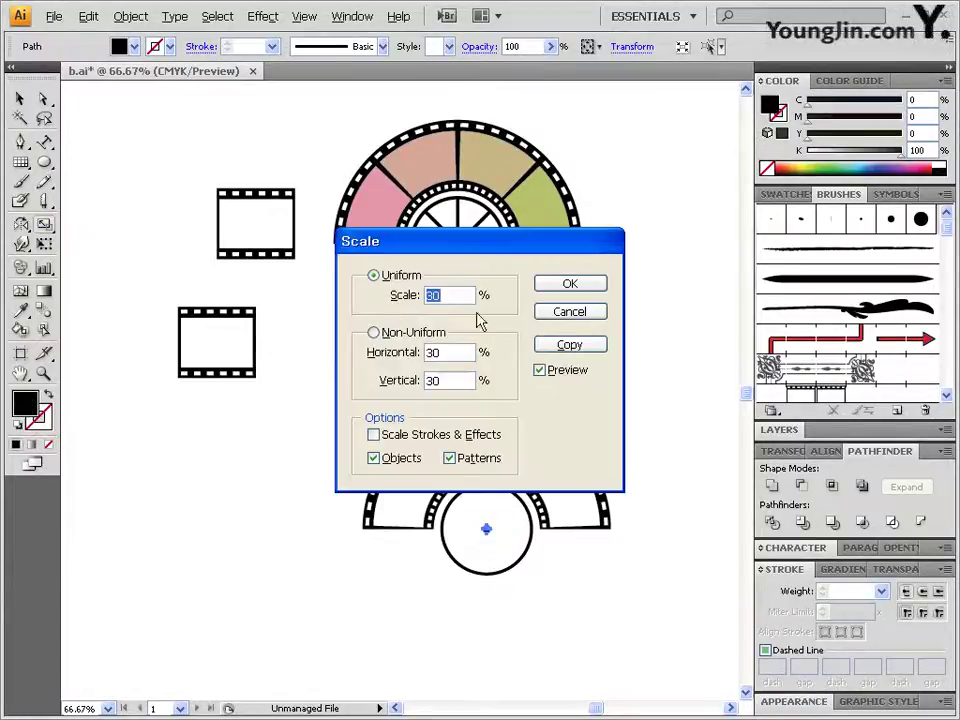
click(569, 345)
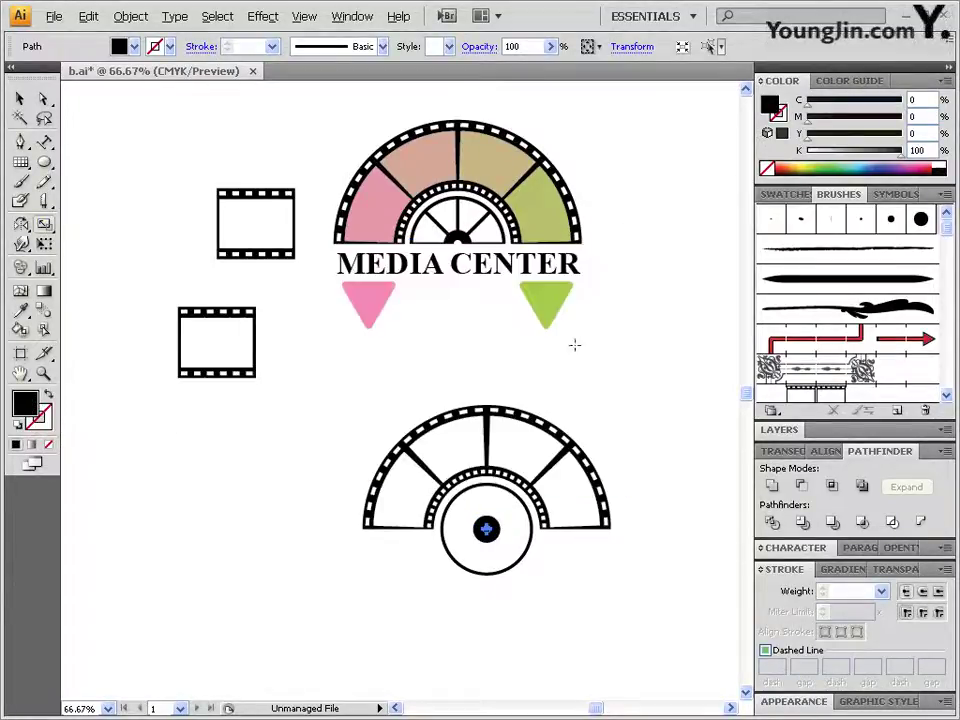
click(937, 164)
Subtract the white circle from the small black circle with Minus Front to form a hub with a hole
drag(48, 107, 78, 121)
click(223, 489)
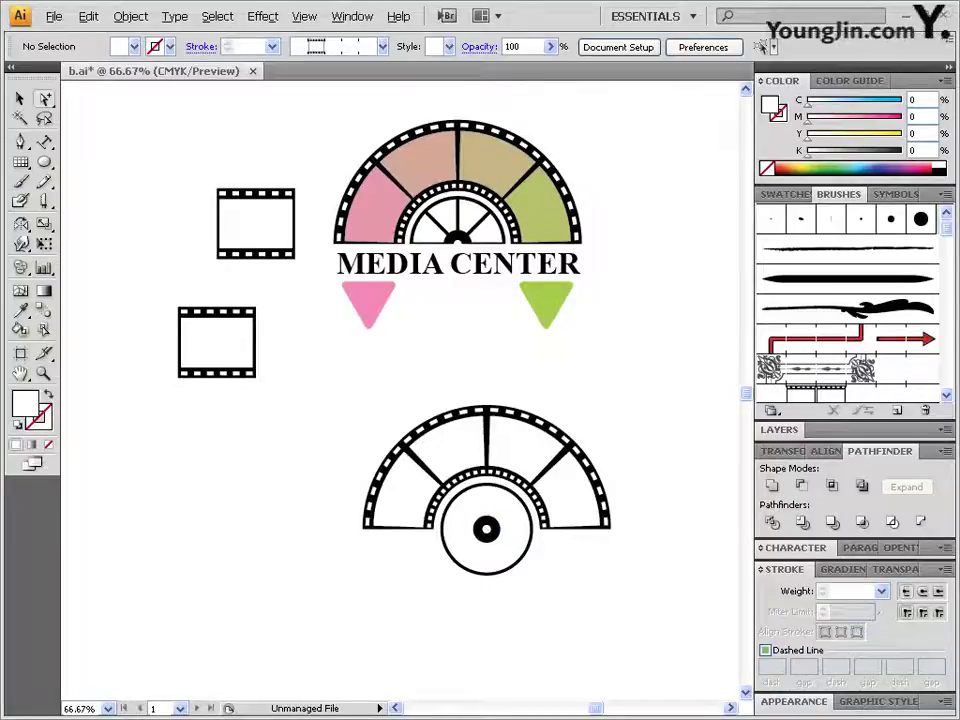
click(496, 529)
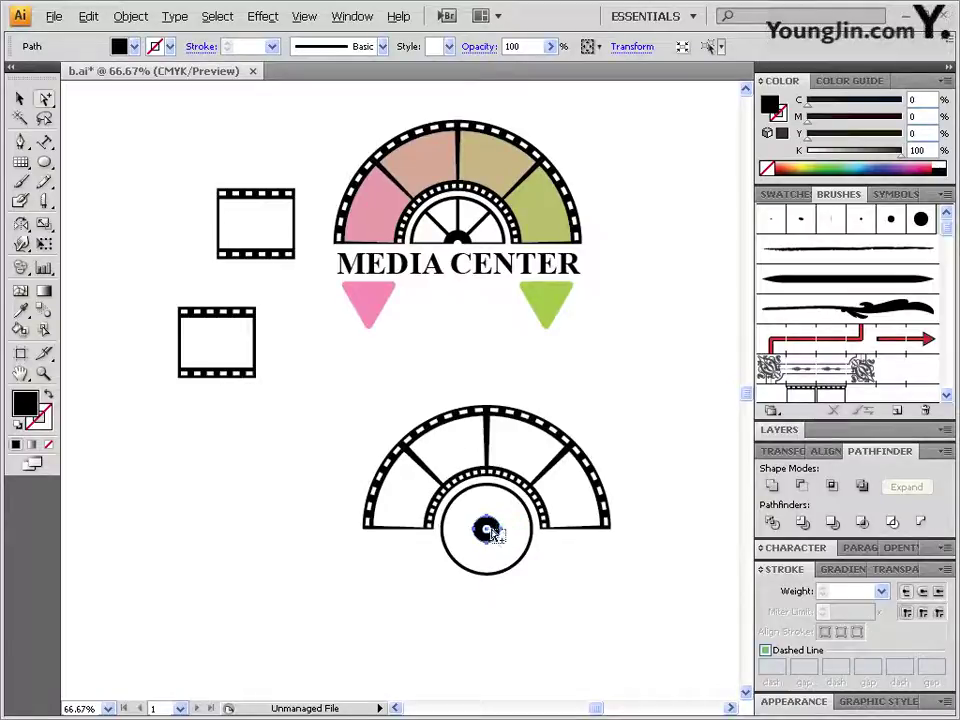
shift+click(512, 545)
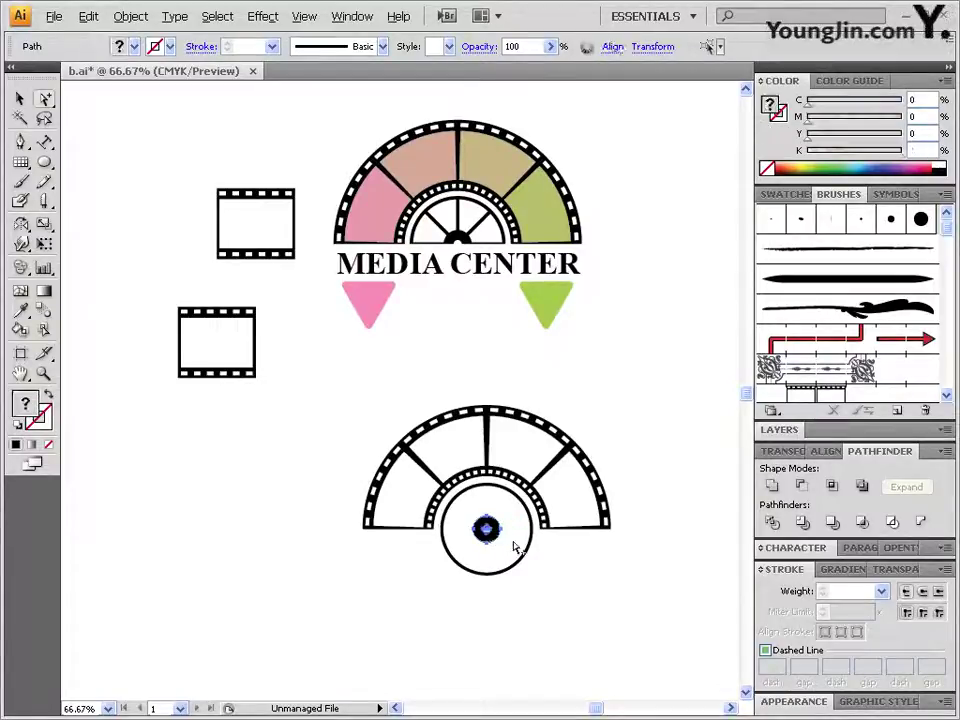
click(804, 486)
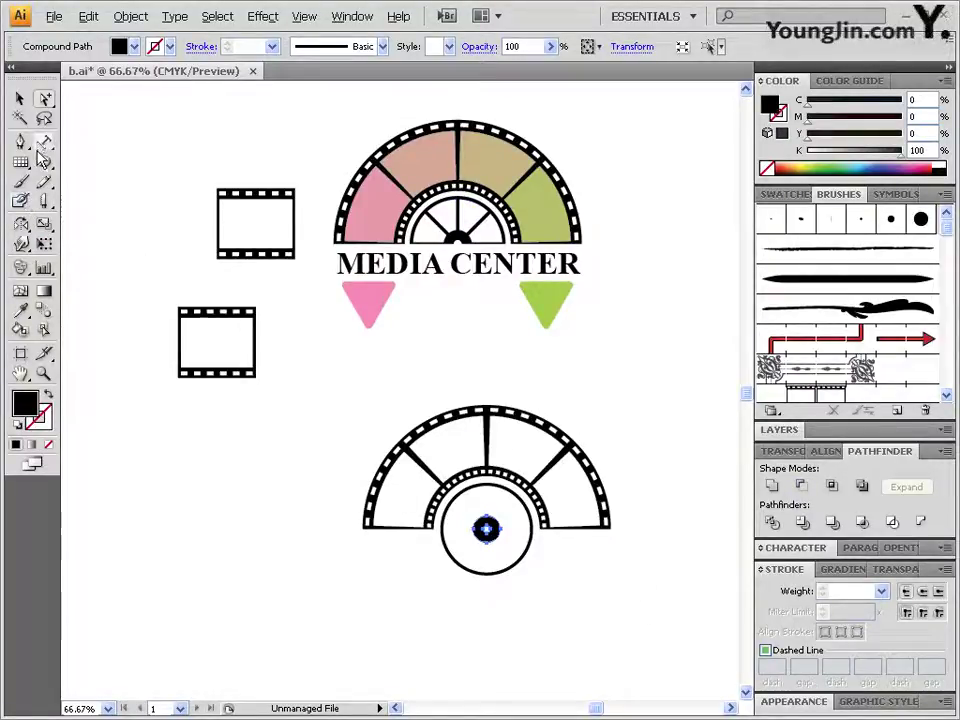
Draw a vertical spoke from the inner circle's top anchor down to the hub with a 5 pt black stroke
drag(21, 162, 66, 165)
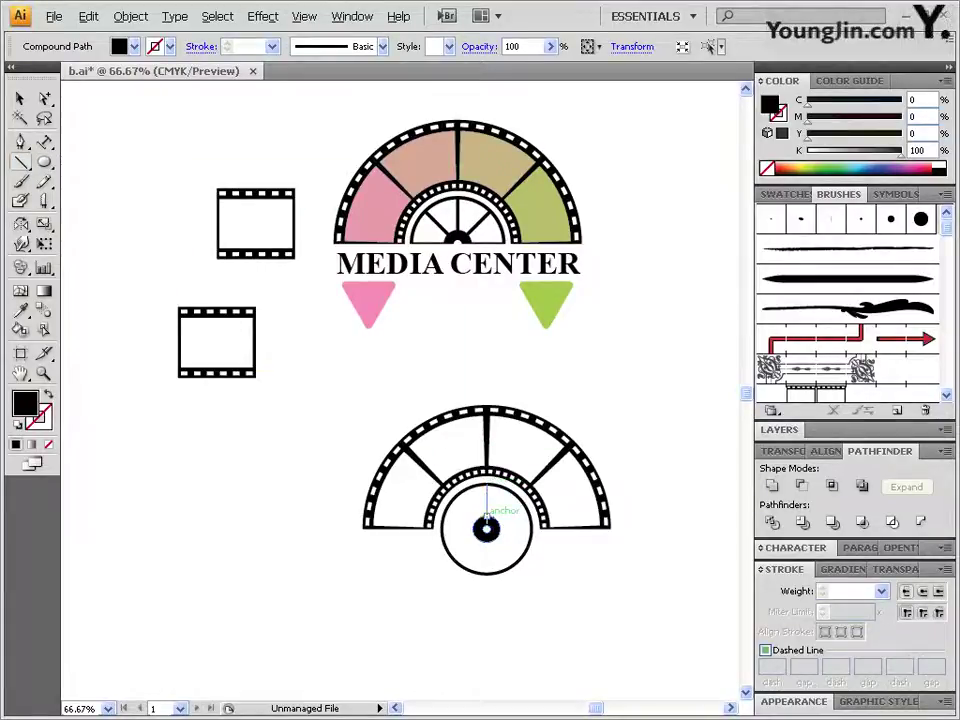
drag(538, 196, 541, 537)
ctrl+click(486, 528)
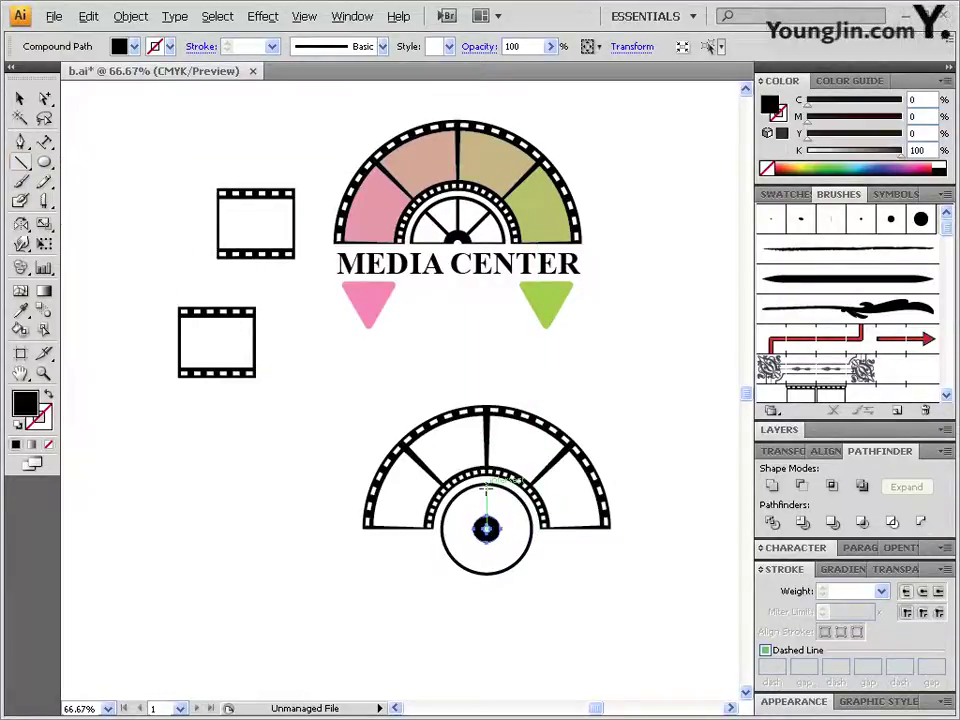
drag(486, 485, 486, 520)
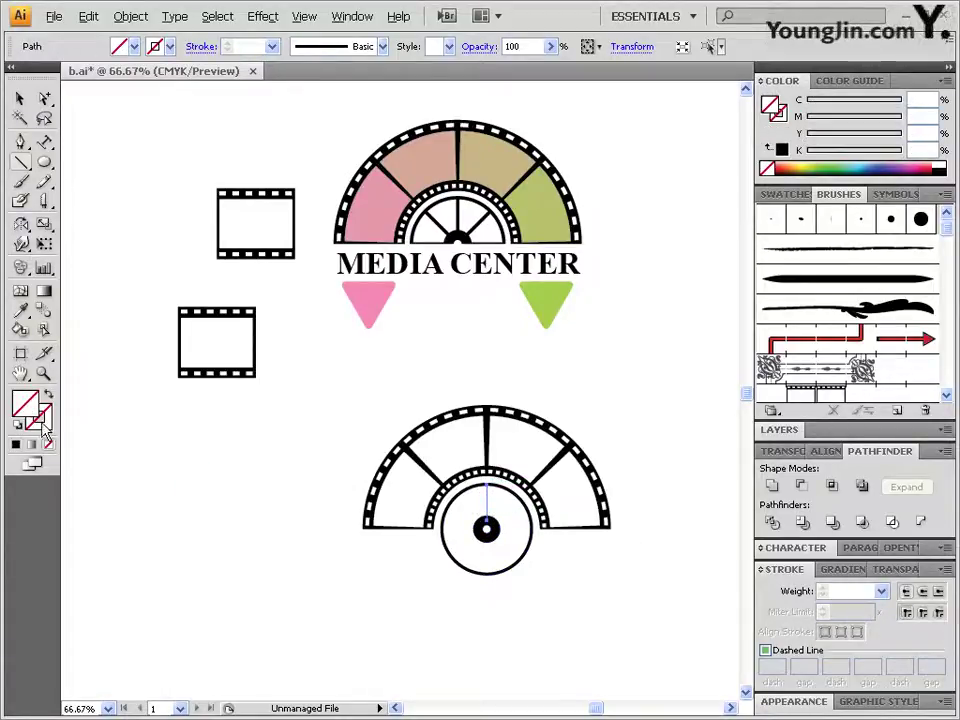
click(15, 444)
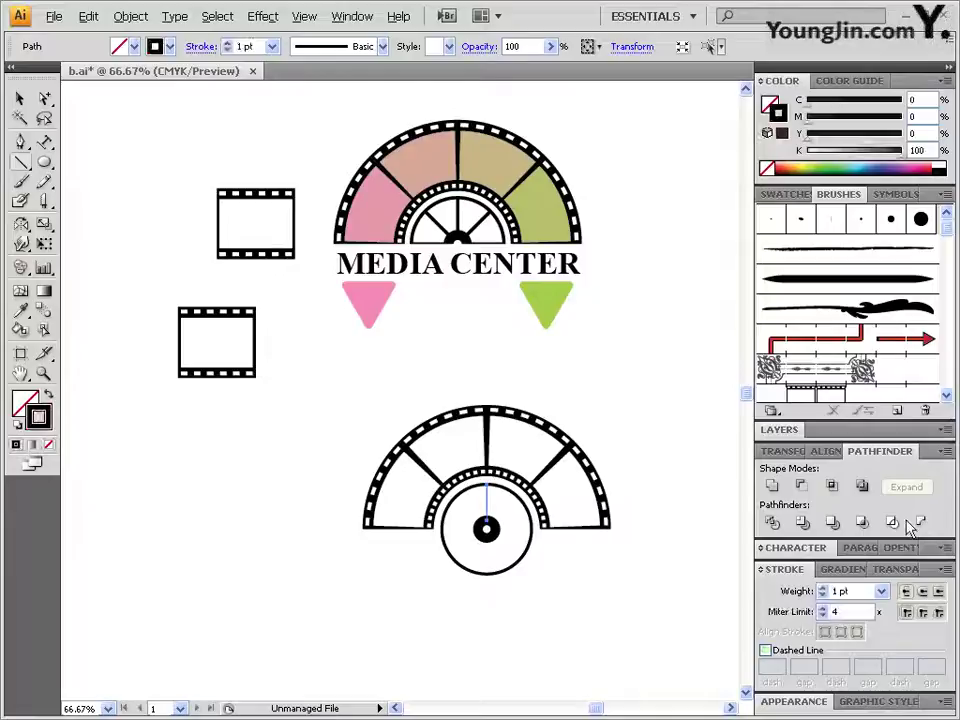
click(881, 591)
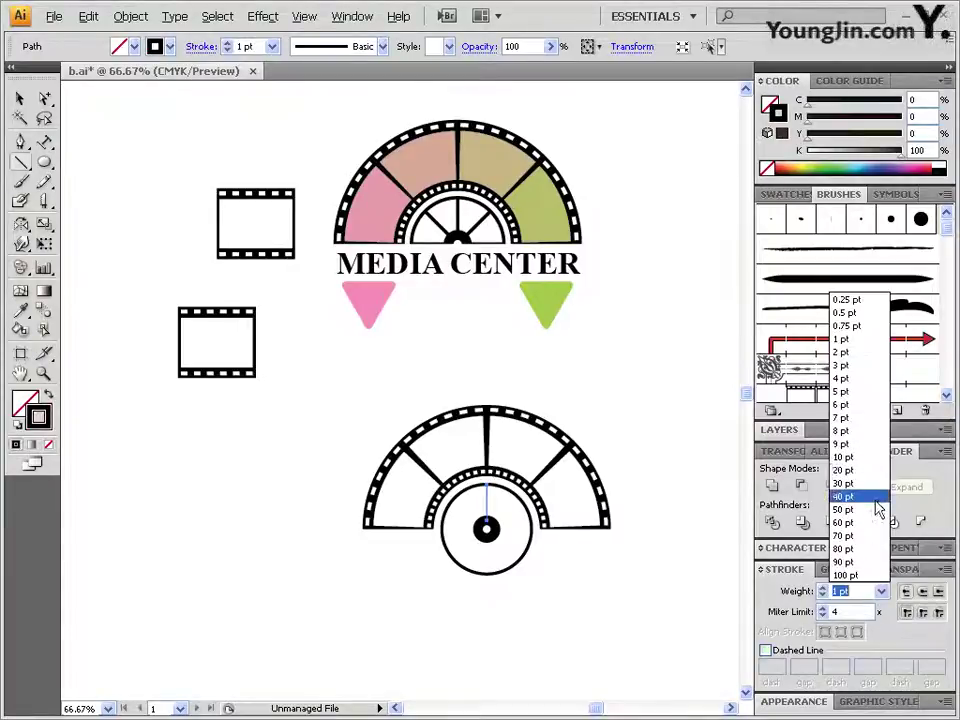
click(860, 391)
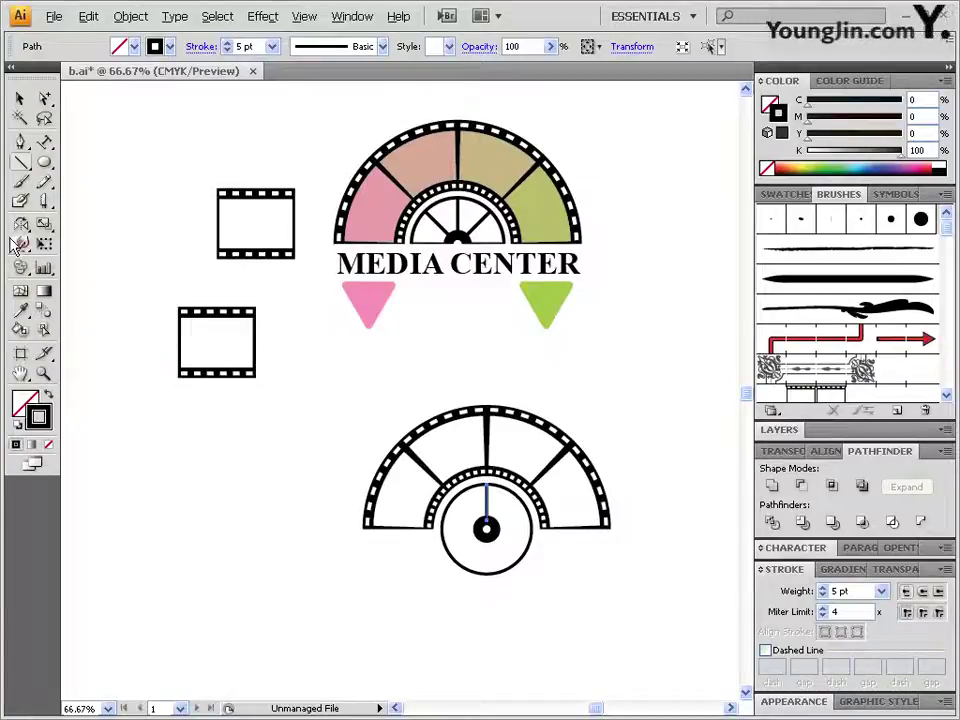
Make a copy of the vertical spoke rotated 45° about the hub's center
drag(21, 224, 60, 226)
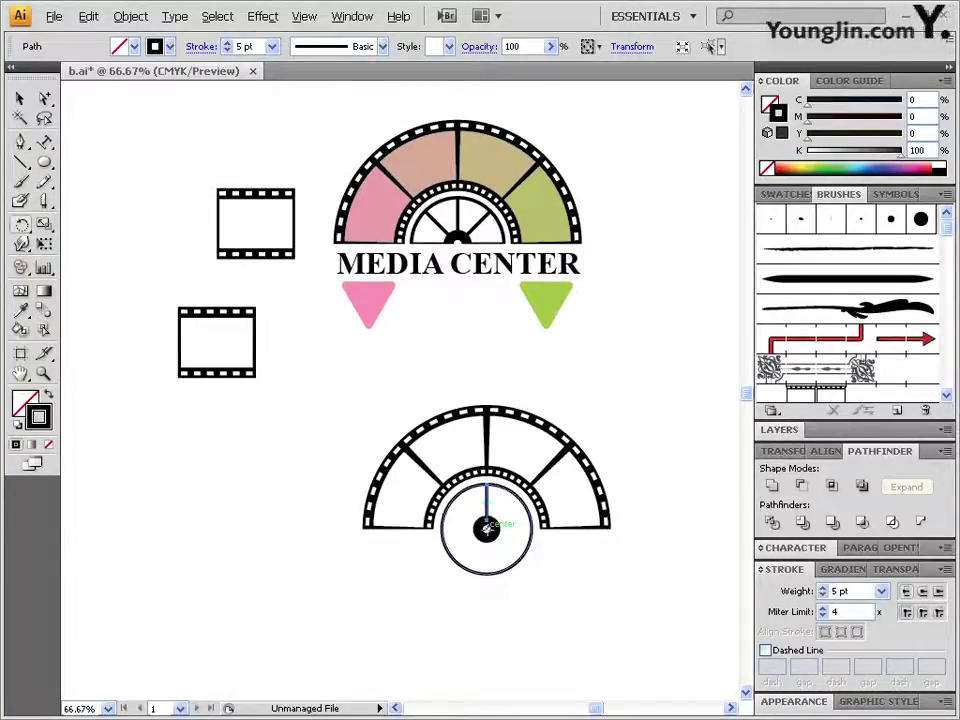
click(486, 530)
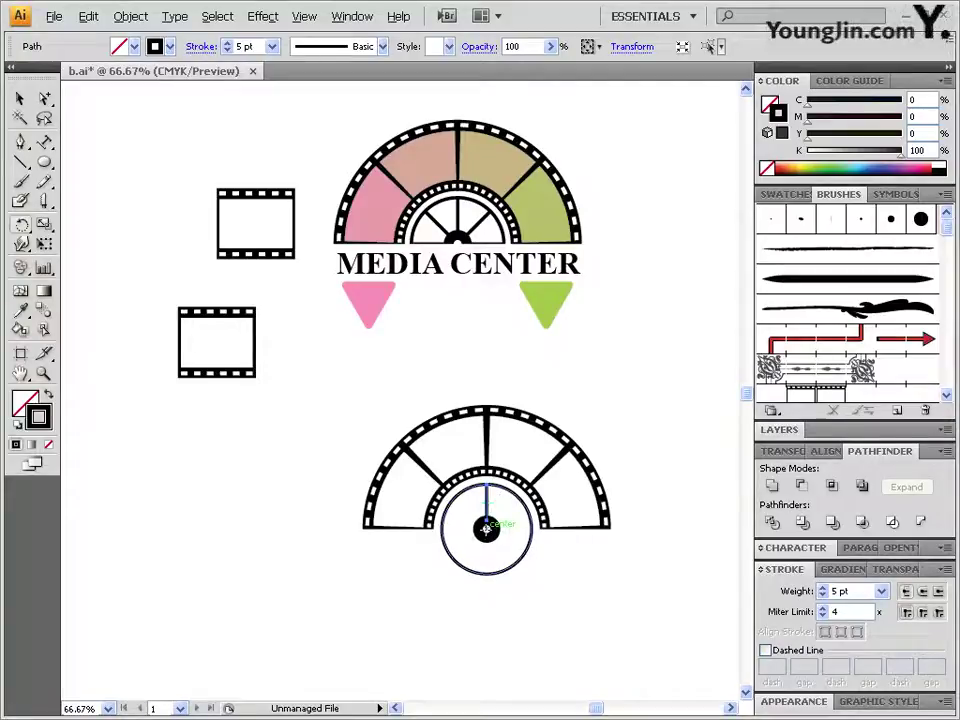
alt+click(486, 530)
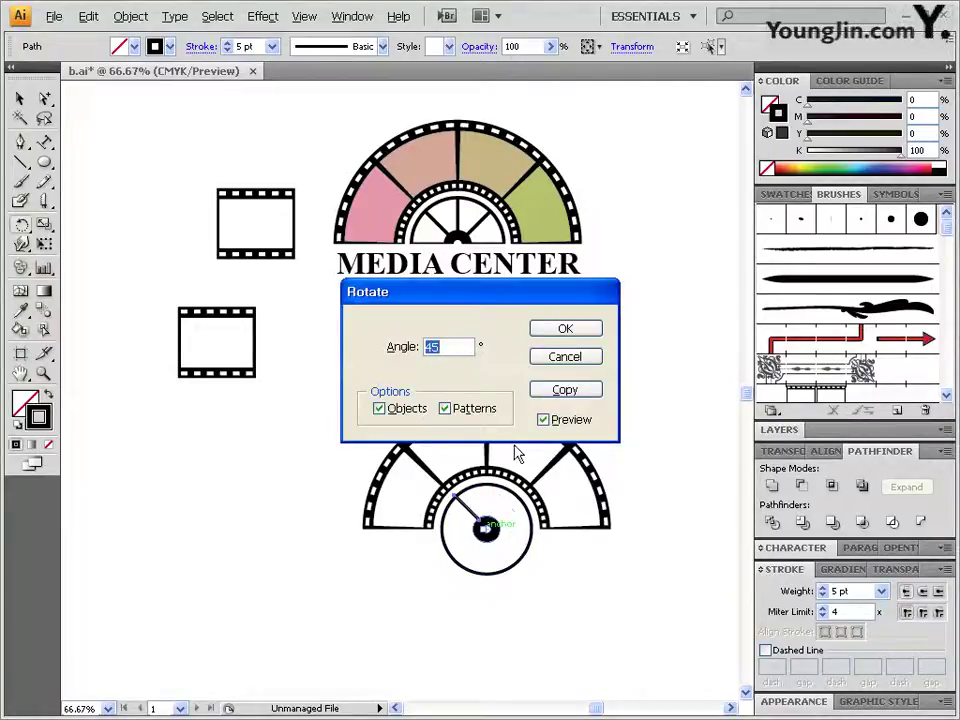
click(566, 360)
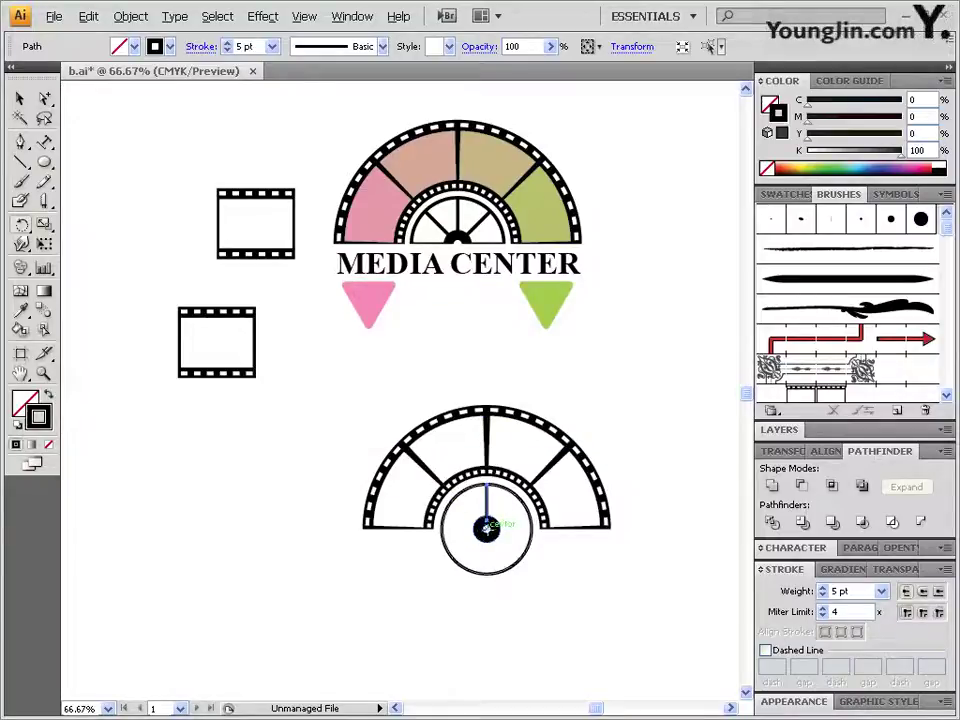
alt+click(486, 528)
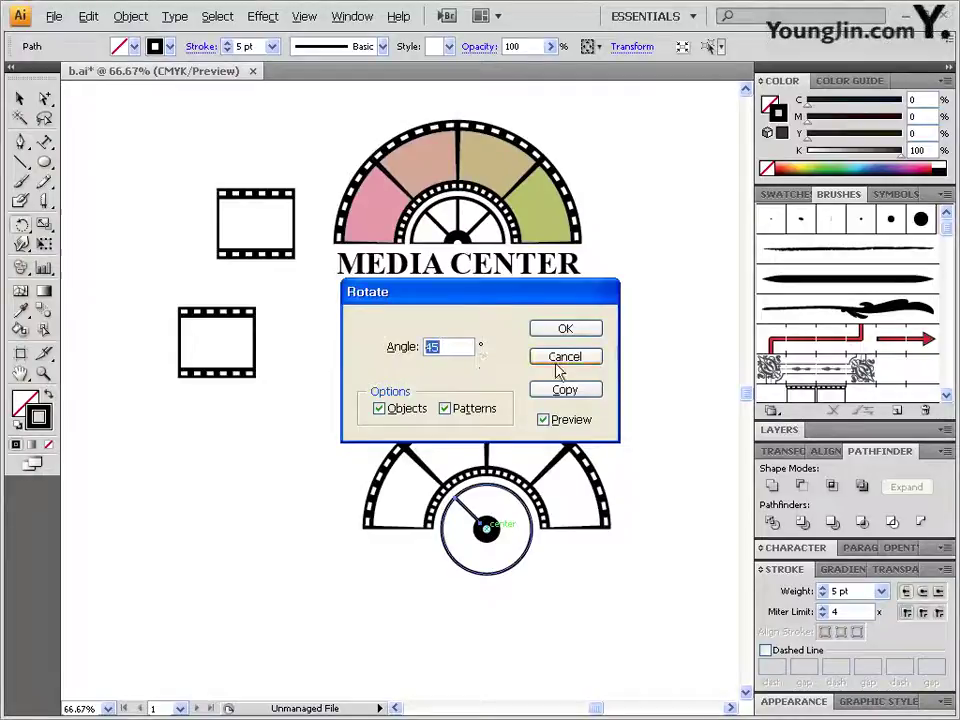
click(585, 390)
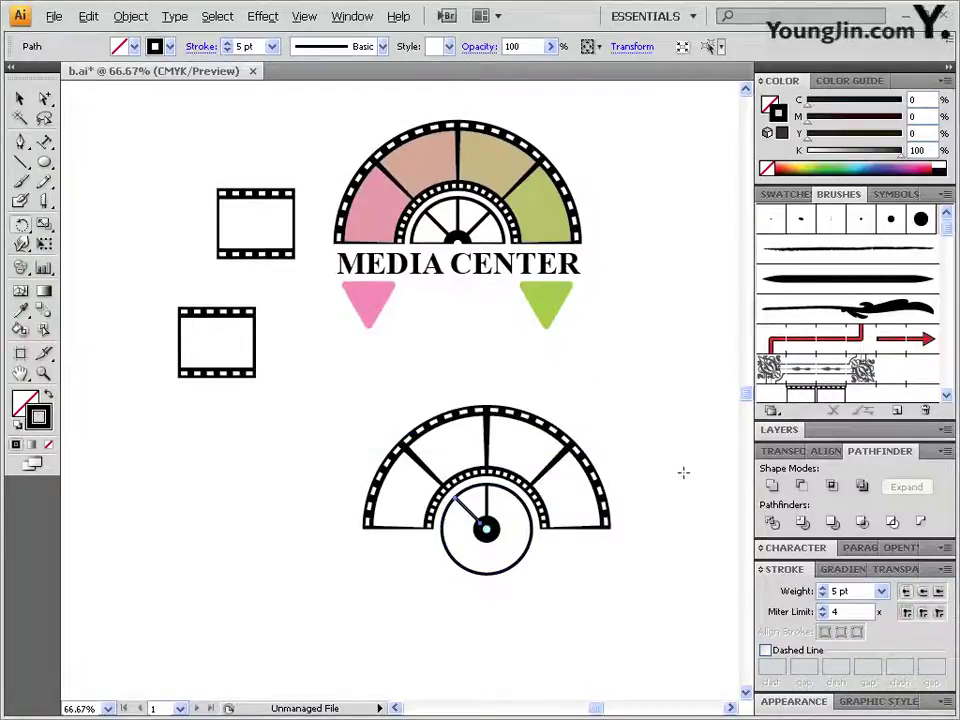
Repeat the 45° rotated copy around the hub until the wheel has eight evenly spaced spokes
key(ctrl+d)
key(ctrl+d)
key(ctrl+d)
key(ctrl+d)
key(ctrl+d)
key(ctrl+d)
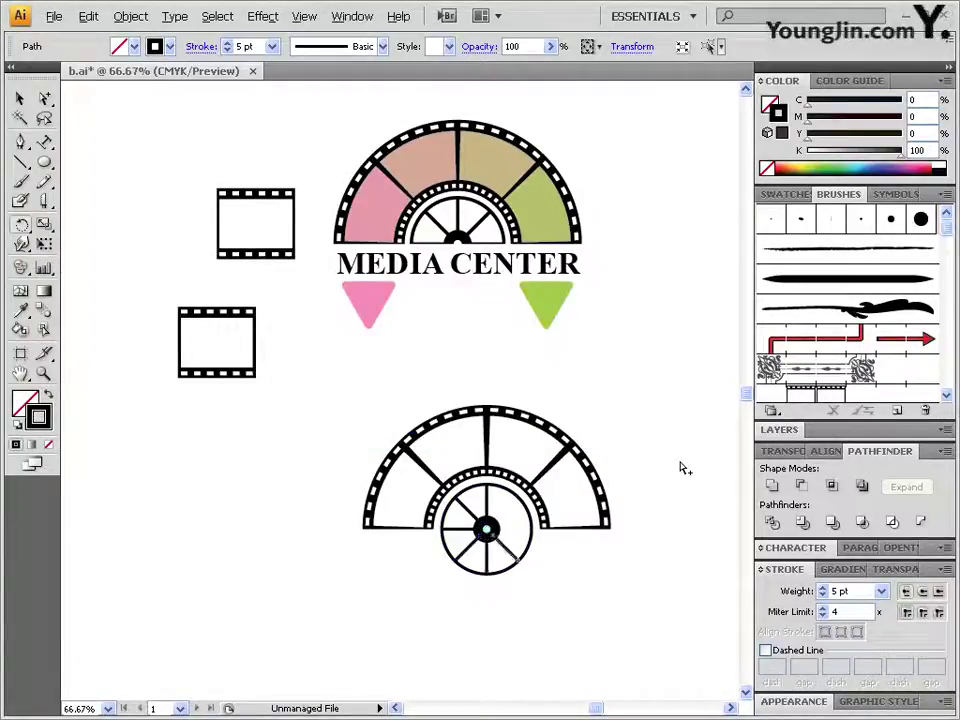
key(ctrl+z)
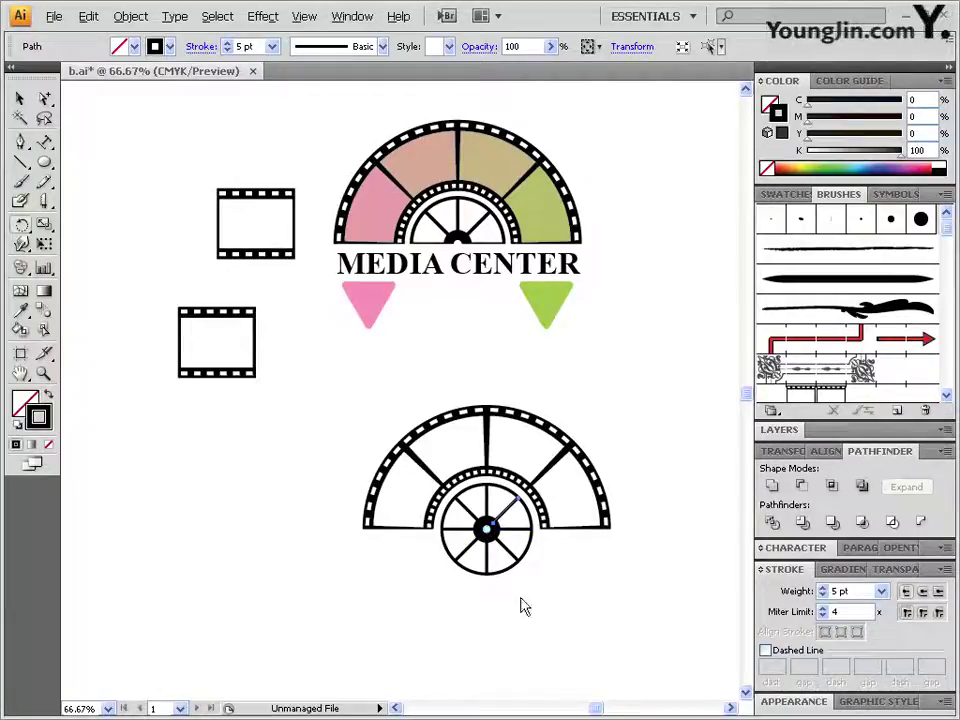
Outline the strokes of the inner circle and its spokes, leaving out the hub, and unite the wheel parts
drag(534, 578, 505, 520)
drag(538, 600, 462, 511)
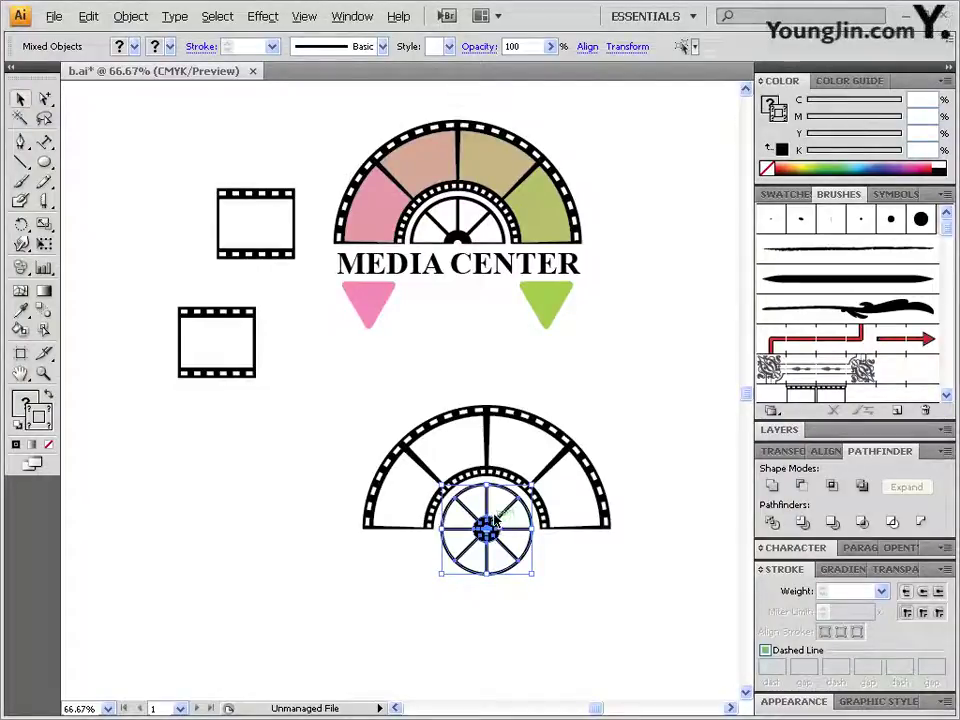
shift+click(490, 523)
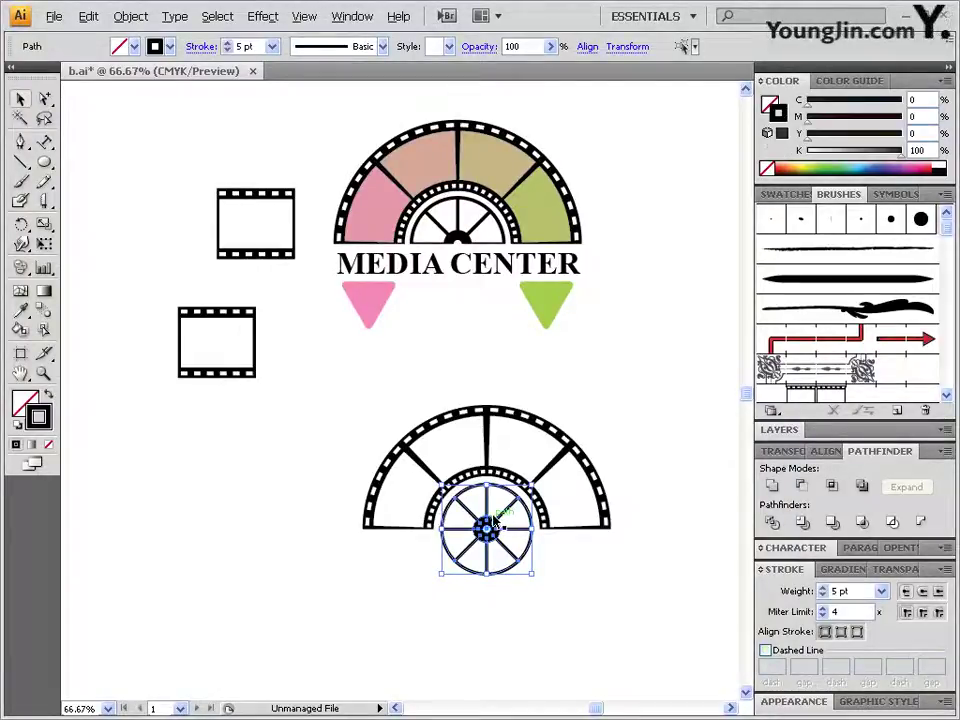
click(131, 16)
mouse_move(178, 326)
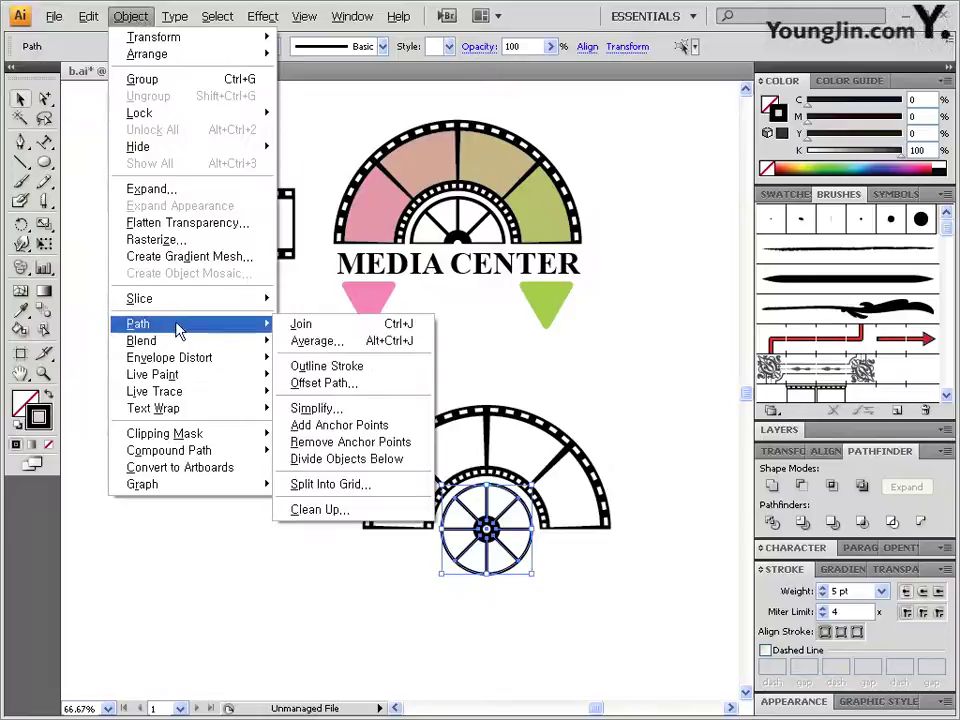
click(333, 368)
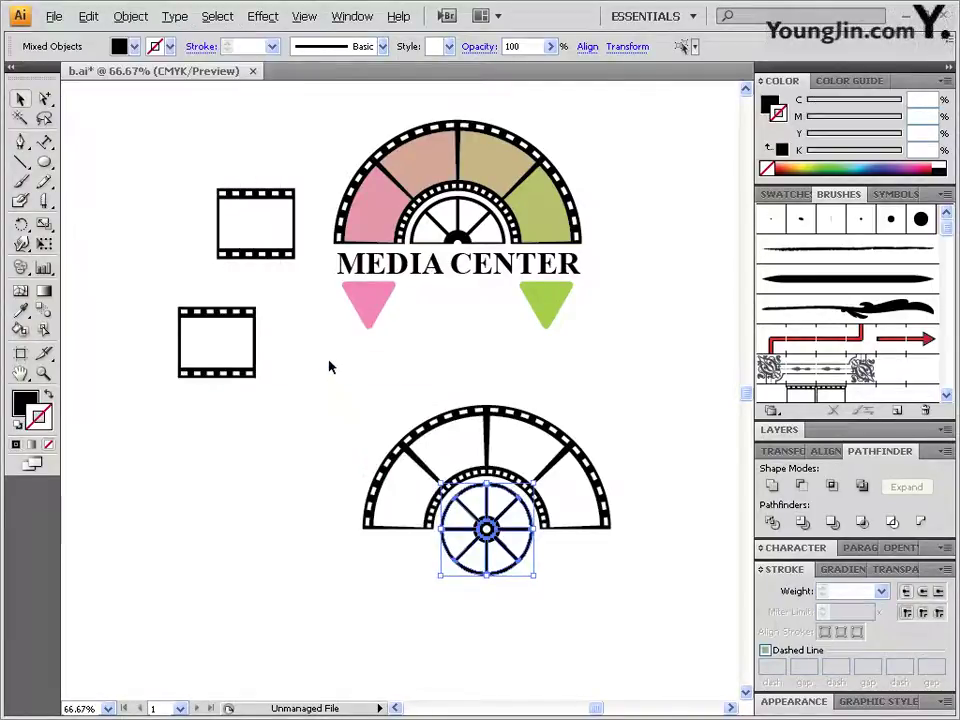
click(773, 487)
click(530, 572)
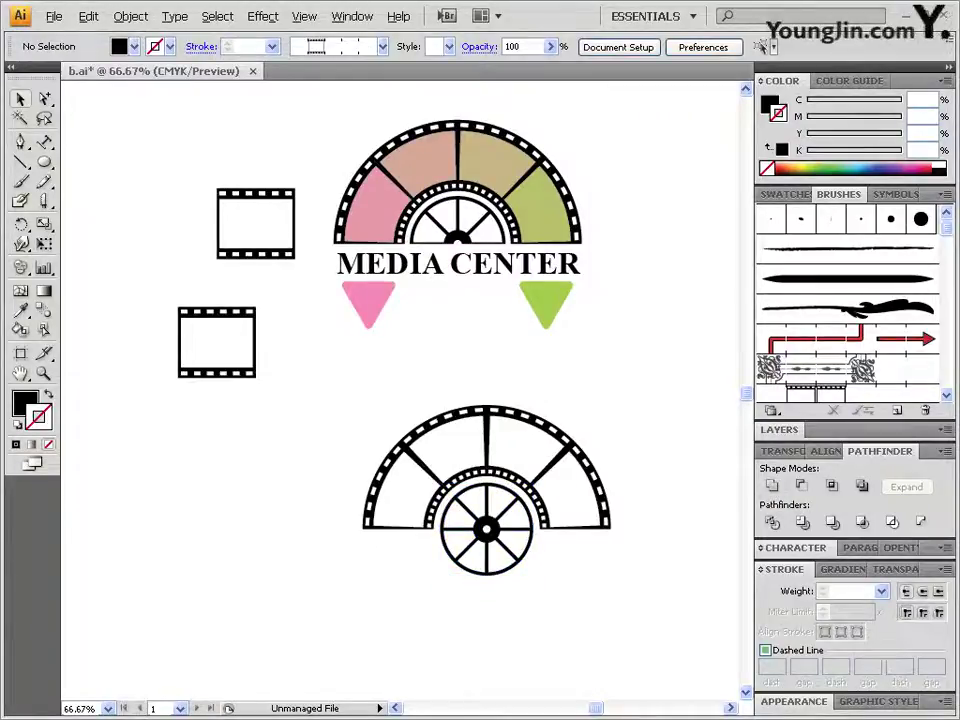
Draw a black rectangle covering the wheel's lower half, with its top edge level with the film arc's base
key(a)
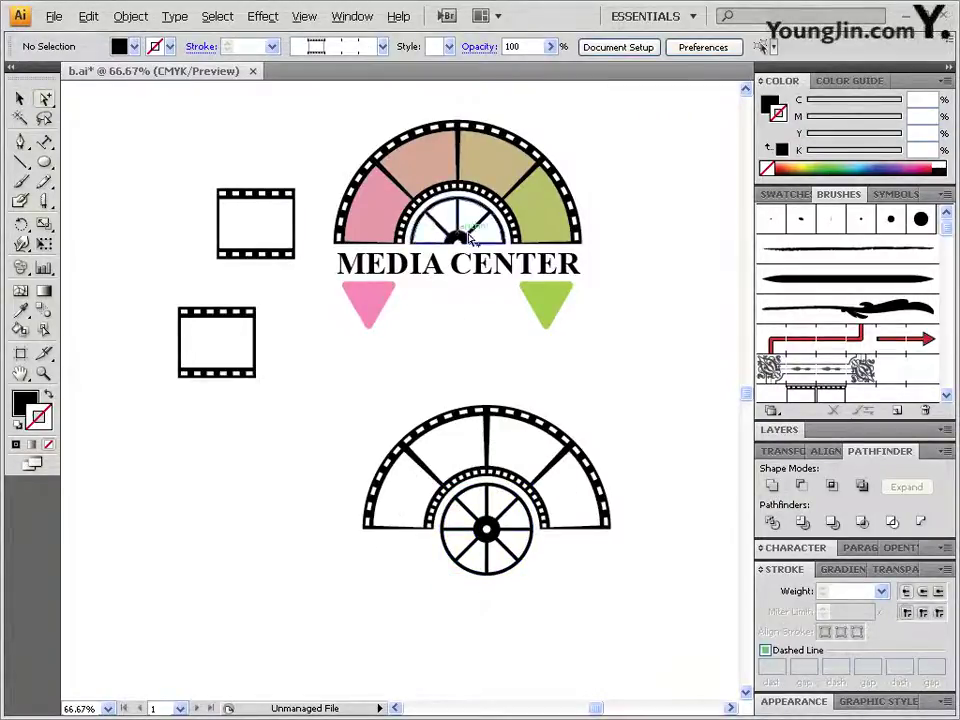
drag(44, 162, 90, 163)
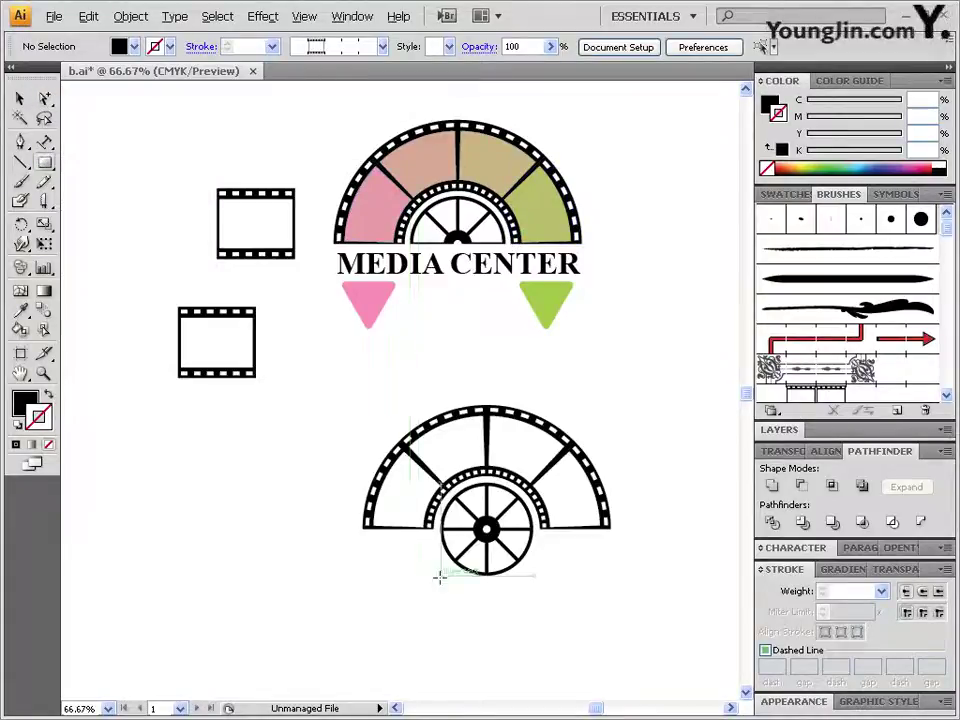
mouse_move(397, 528)
mouse_down()
mouse_move(542, 568)
mouse_move(590, 600)
mouse_up()
key(v)
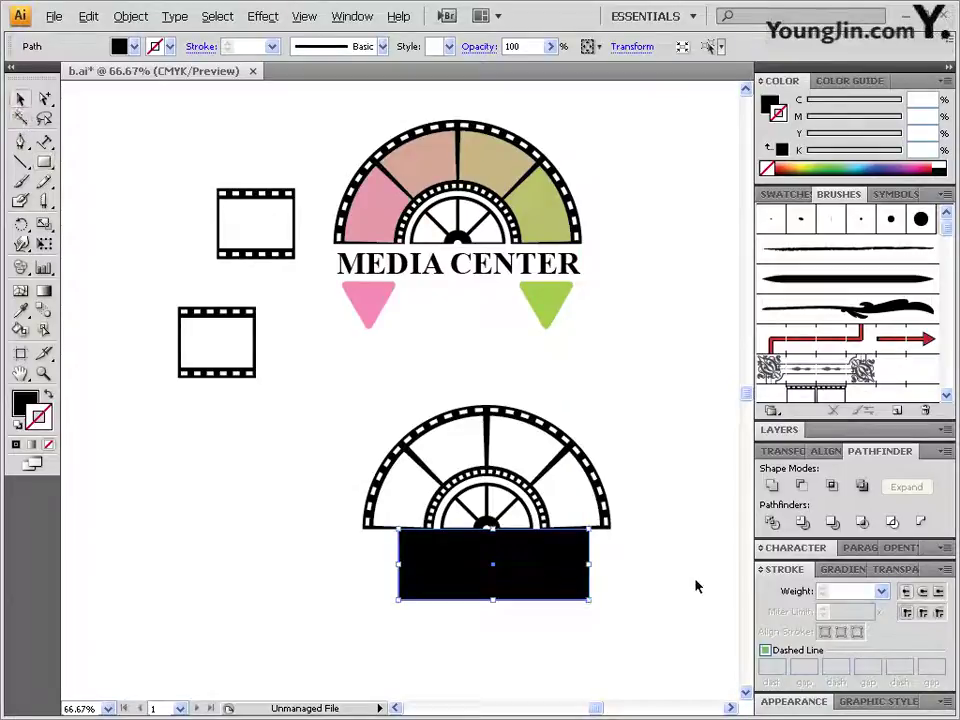
Subtract the rectangle from the wheel with Minus Front to leave only the upper half
drag(516, 635, 468, 517)
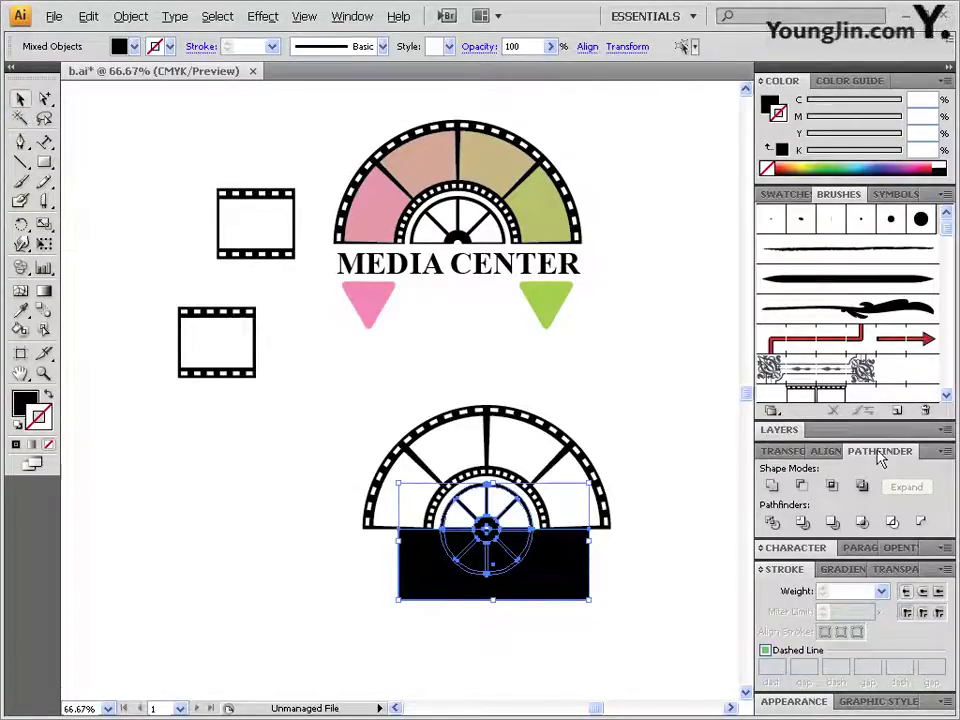
click(802, 487)
click(551, 576)
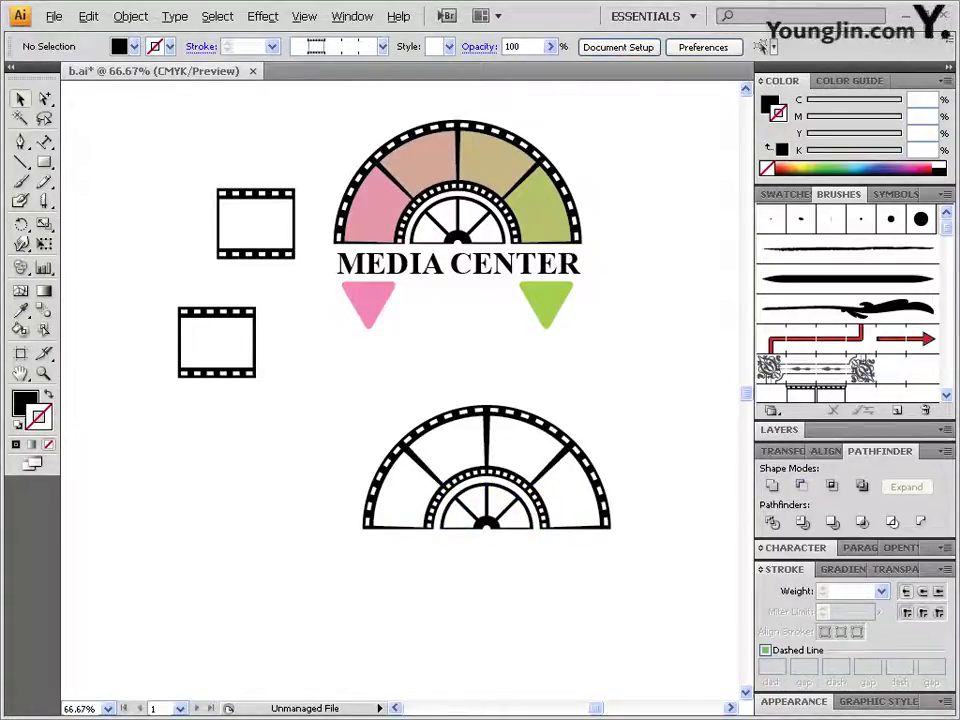
Paste the text MEDIA CENTER beneath the film arc and show its full character settings
click(45, 145)
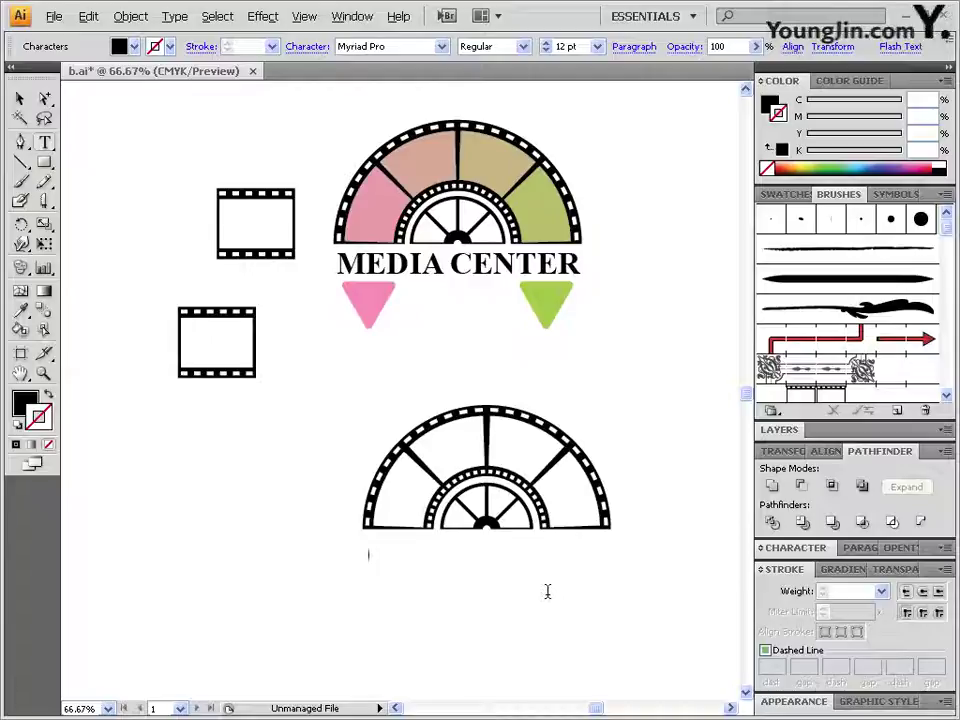
key(ctrl+v)
key(Escape)
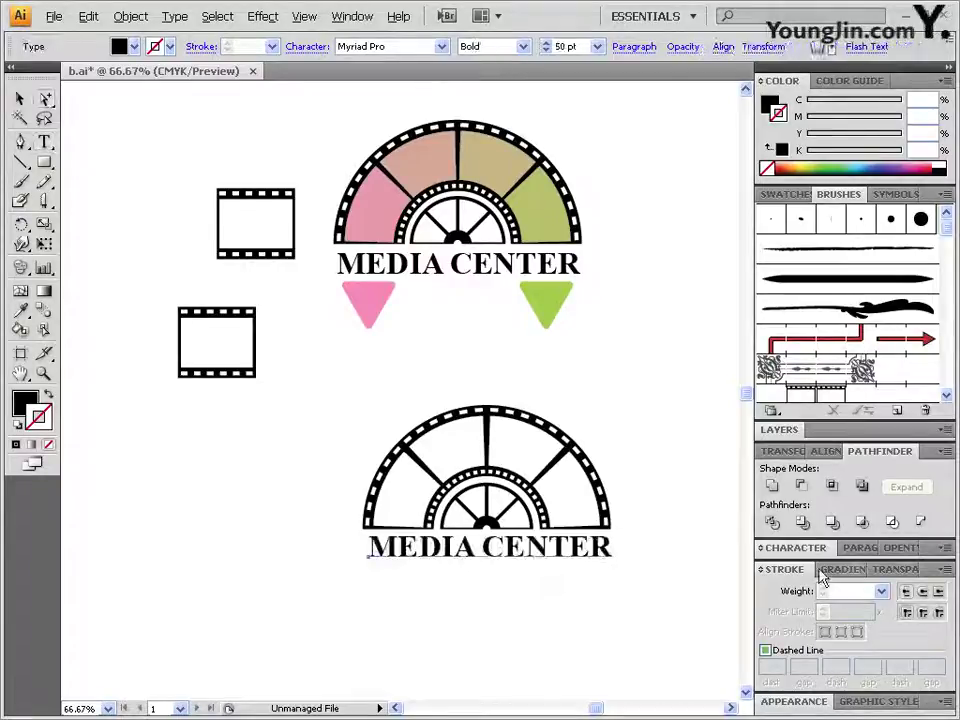
click(764, 549)
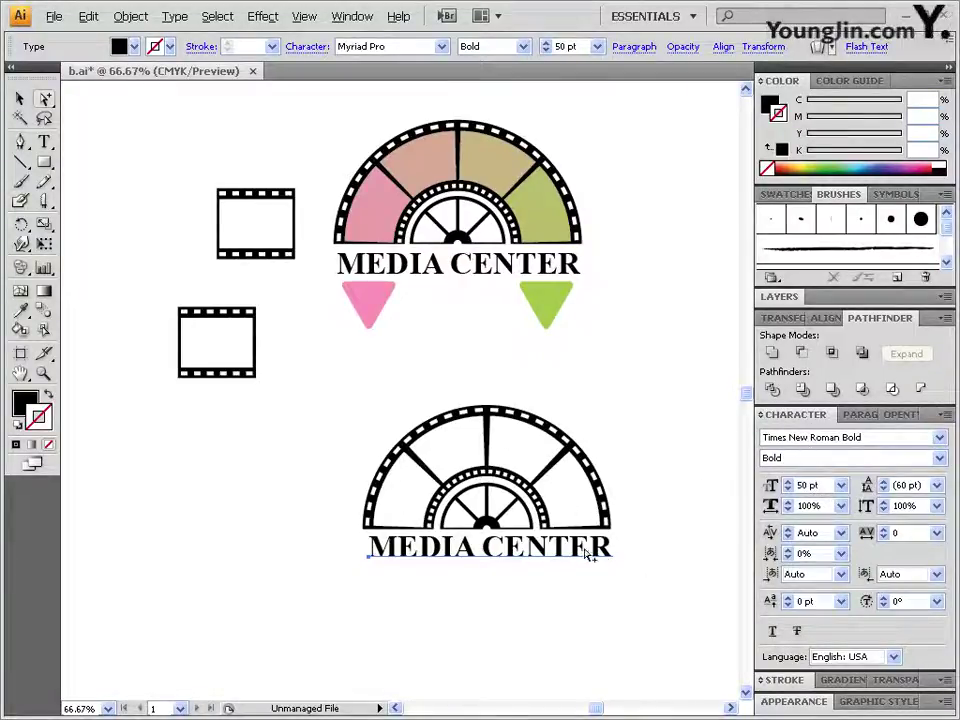
Nudge the MEDIA CENTER text slightly left to center it under the film arc
key(Left)
key(Left)
key(Left)
key(Left)
key(Left)
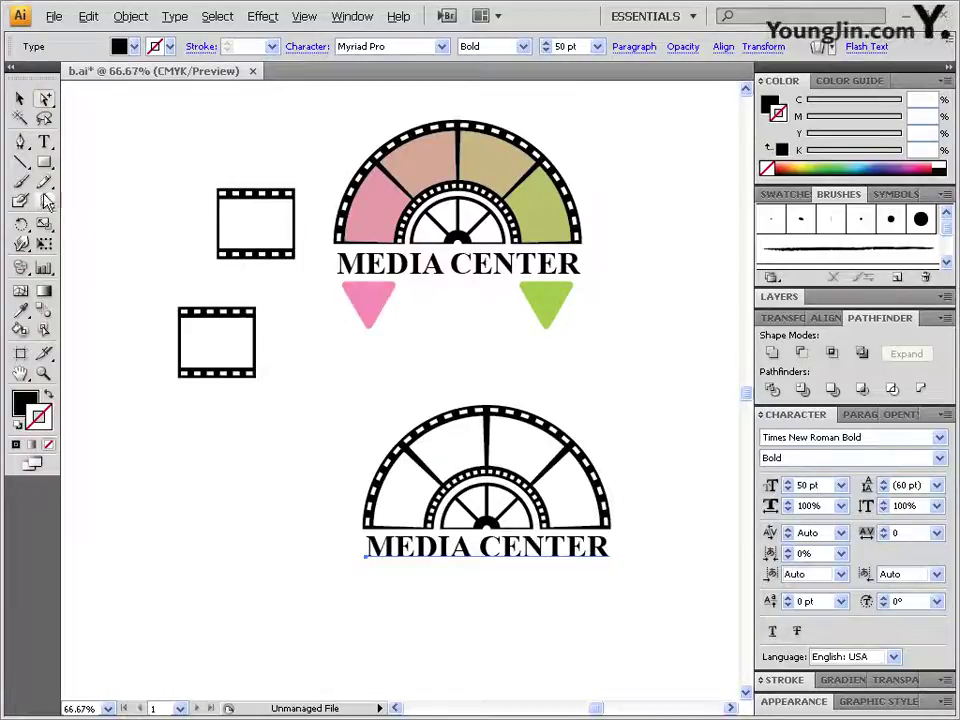
Draw a black downward-pointing triangle with the Polygon tool below the word MEDIA
drag(52, 167, 116, 226)
drag(398, 603, 398, 643)
key(Up)
key(Up)
key(Up)
key(Down)
key(Down)
key(Down)
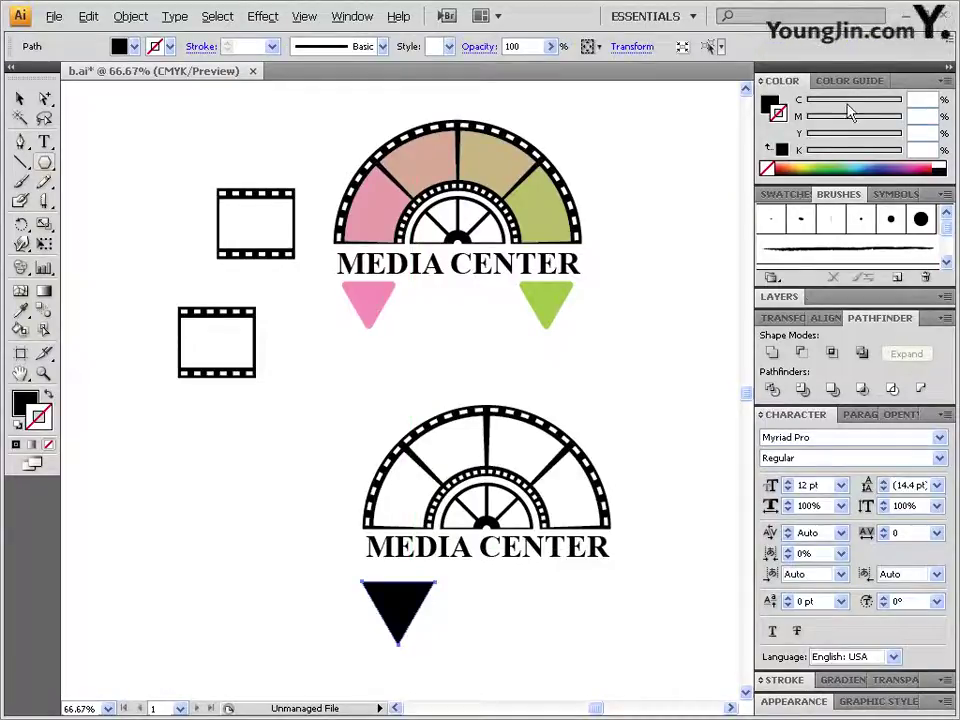
Fill the black triangle with CMYK 0, 60, 0, 0 and move it slightly up toward the word MEDIA
click(772, 104)
double_click(922, 117)
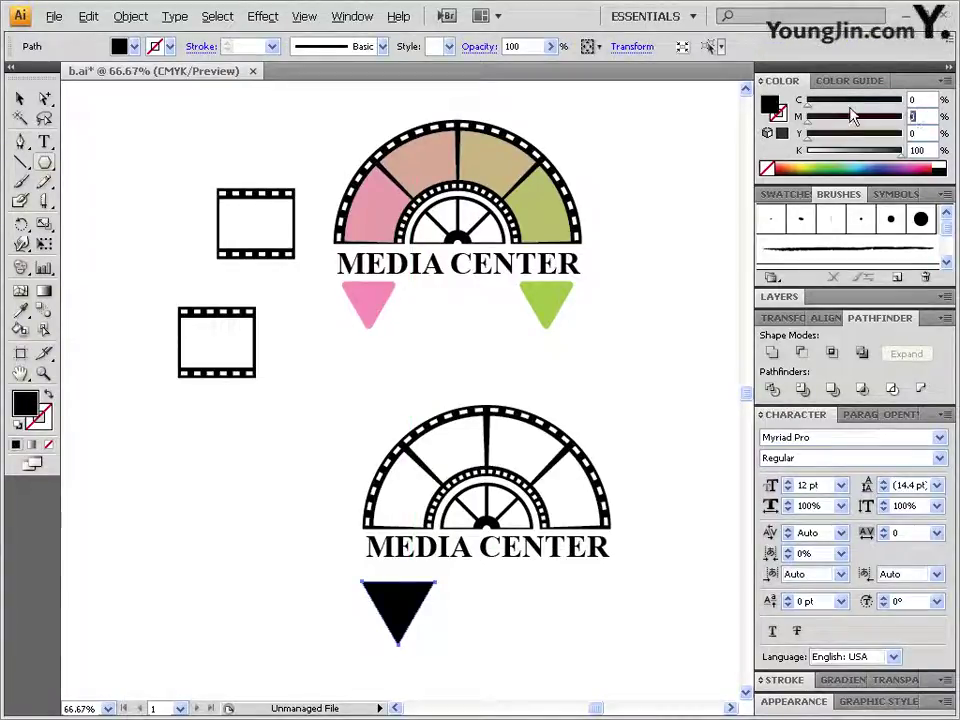
text(60)
double_click(916, 150)
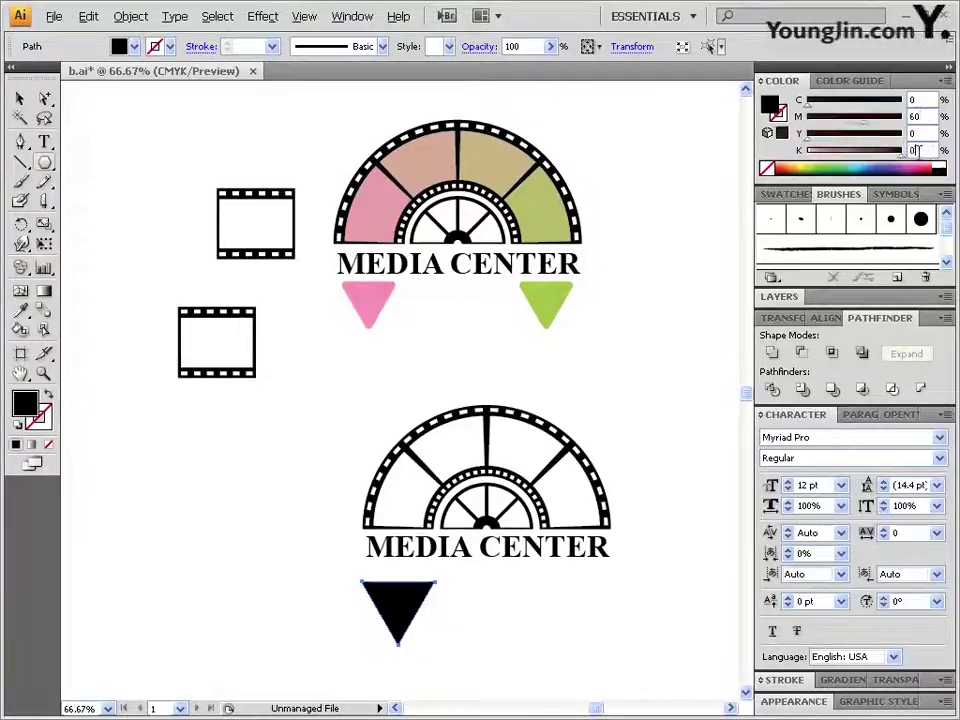
text(0)
key(Return)
click(20, 98)
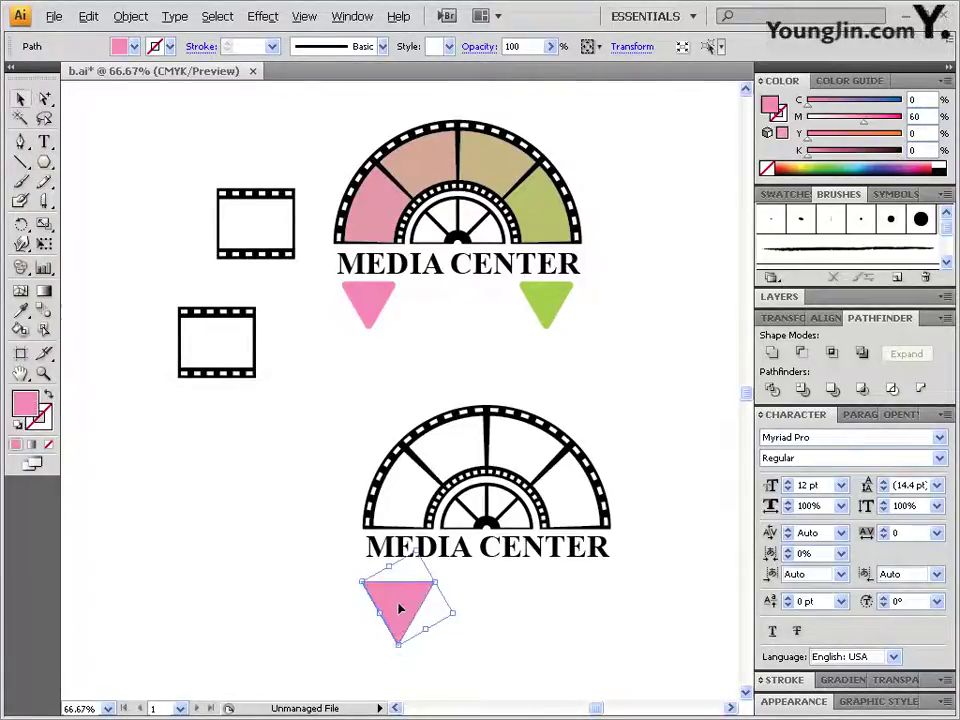
drag(400, 600, 400, 586)
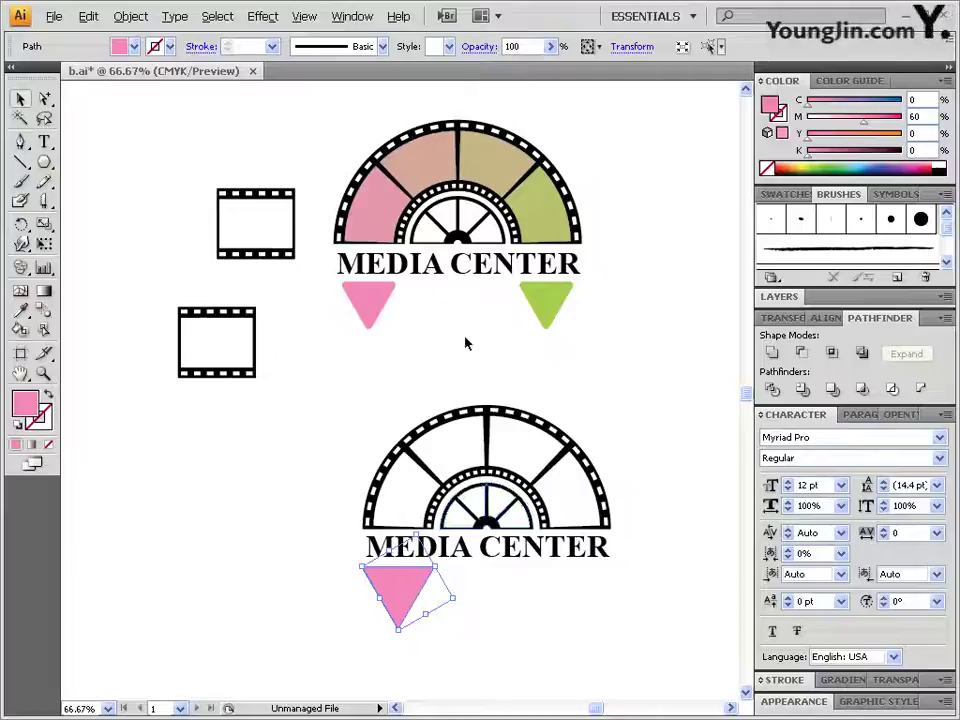
Apply the Round Corners effect with a 4 mm radius to the pink triangle and check its corners up close
click(262, 16)
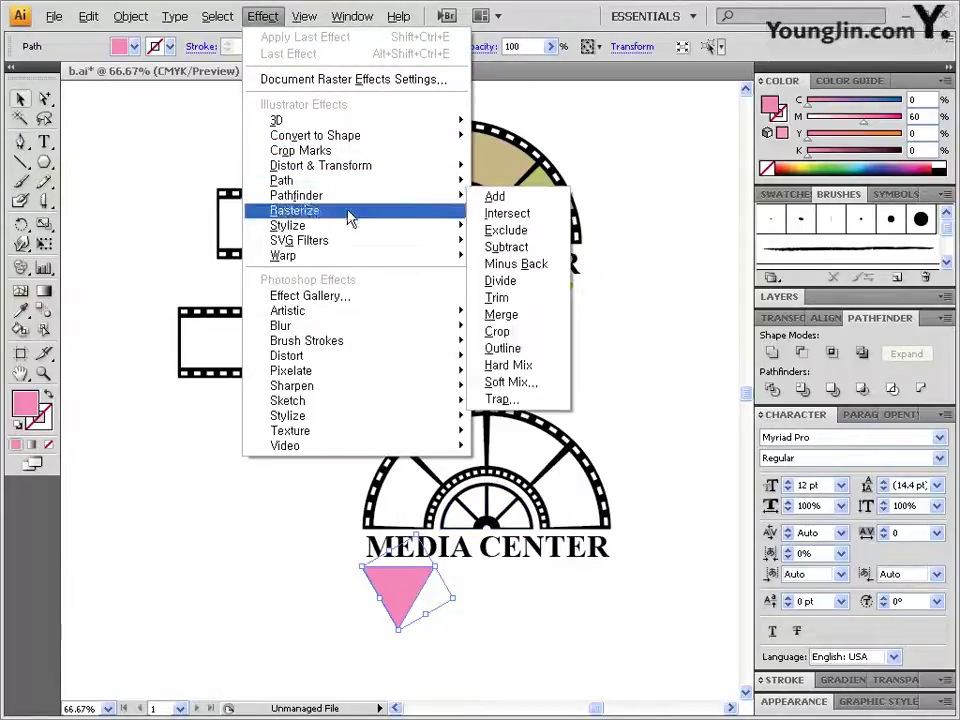
mouse_move(358, 226)
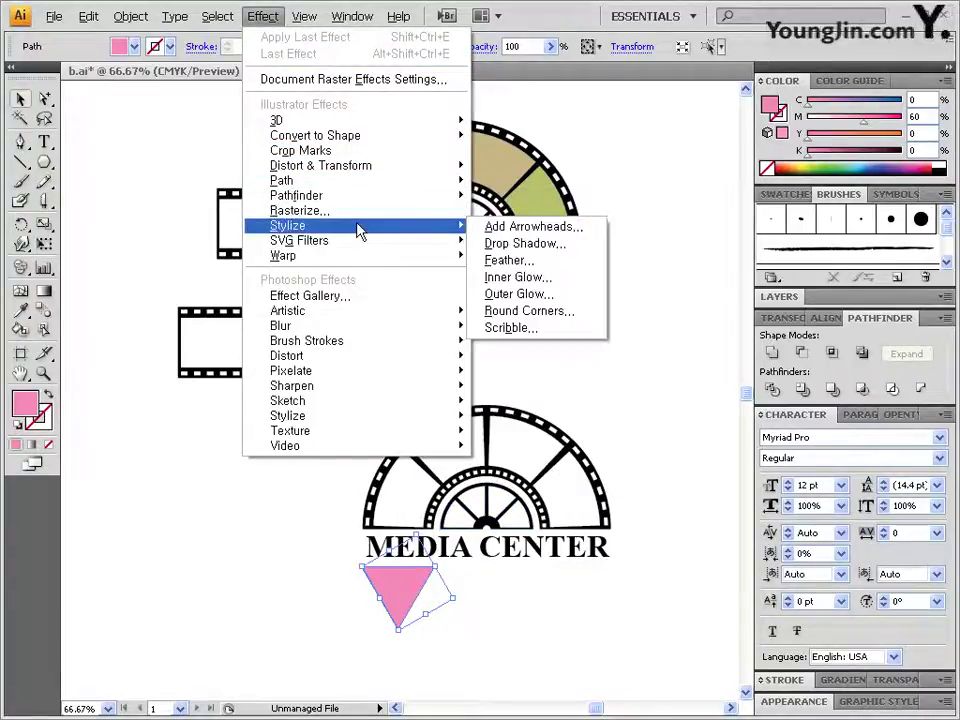
click(528, 311)
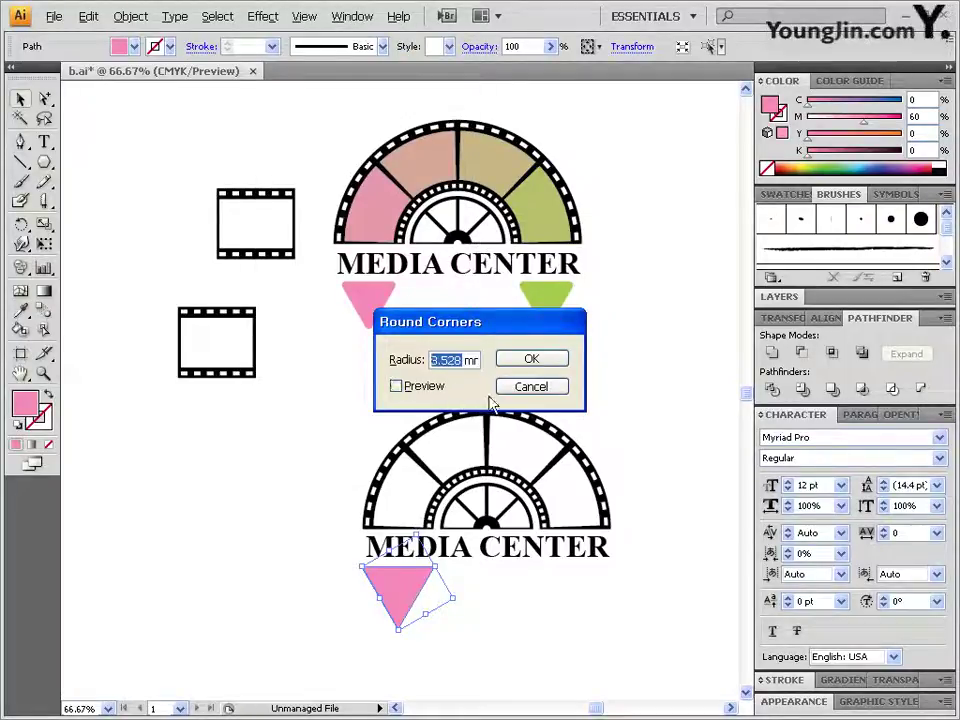
text(4)
click(432, 395)
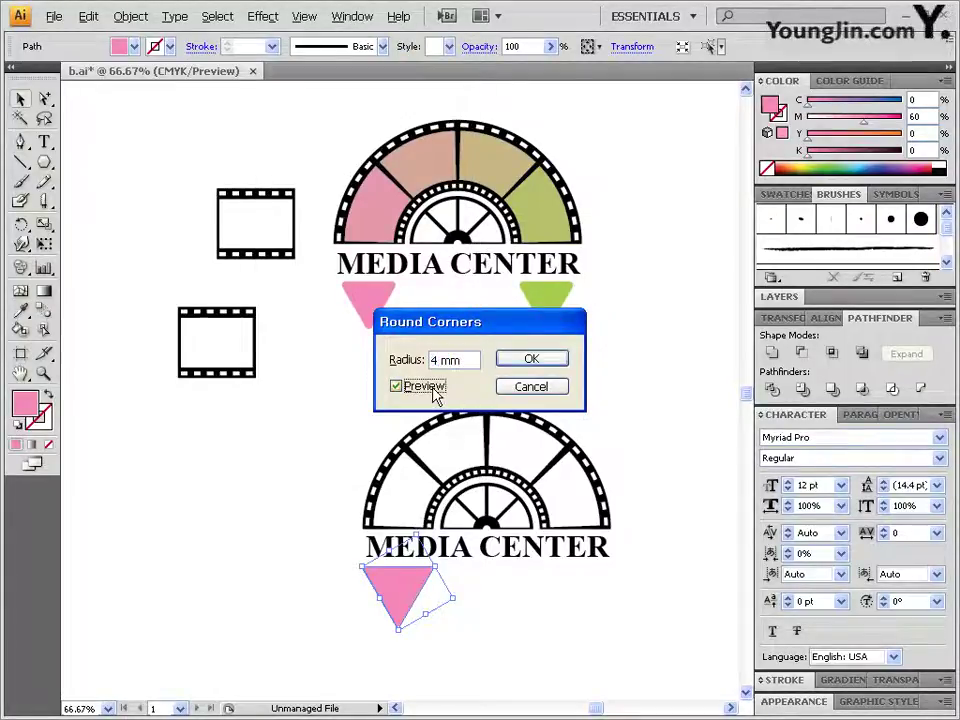
click(526, 362)
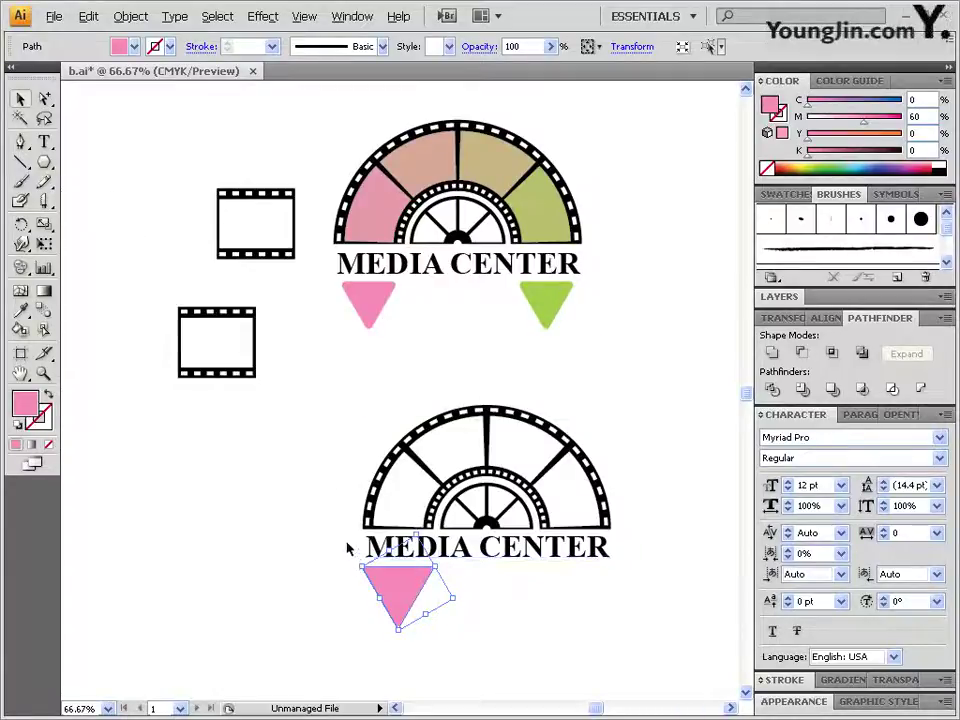
drag(306, 482, 448, 628)
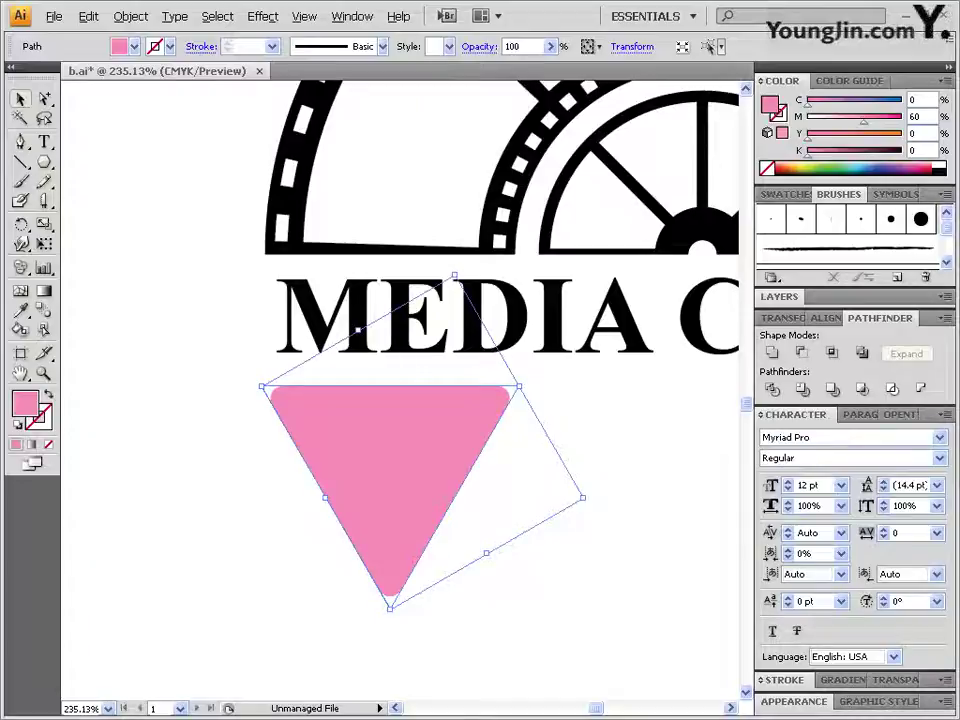
click(632, 453)
Duplicate the pink triangle horizontally to sit below the end of the word CENTER
ctrl+alt+click(521, 450)
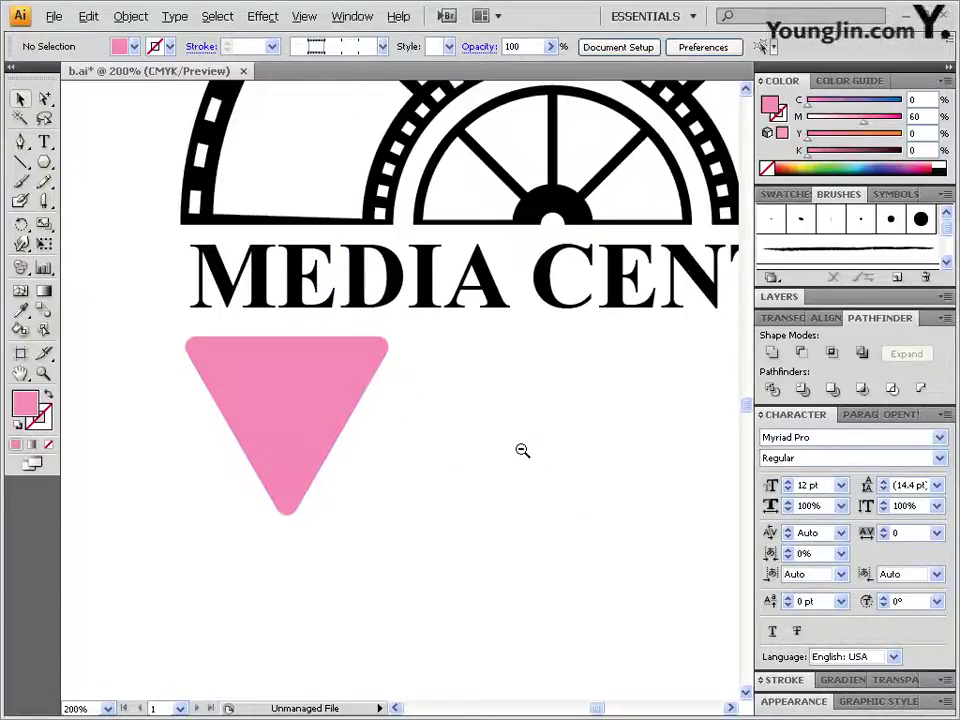
ctrl+alt+click(521, 450)
drag(463, 385, 432, 429)
click(225, 441)
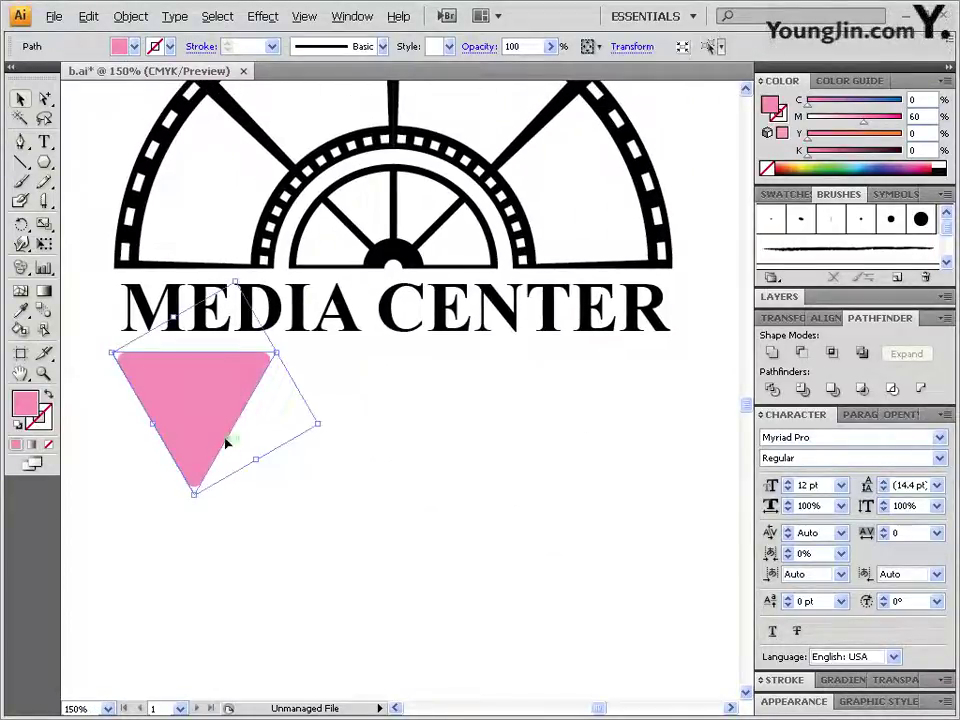
drag(197, 407, 597, 424)
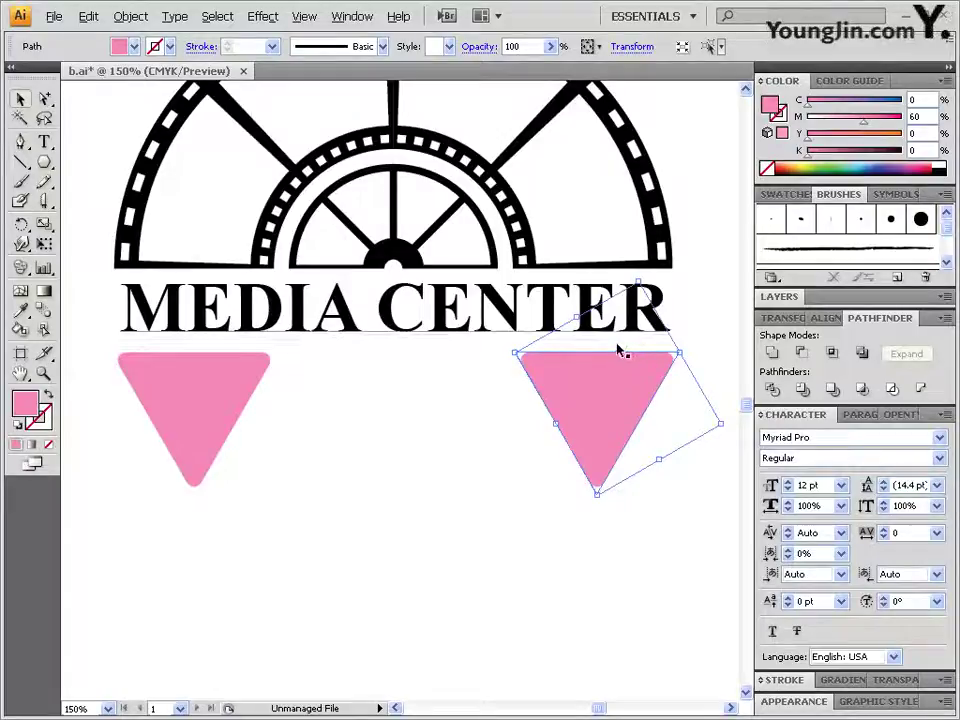
Recolor the duplicated triangle with the green sampled from the finished reference logo's green triangle
drag(626, 321, 576, 560)
ctrl+alt+click(544, 429)
drag(440, 301, 506, 375)
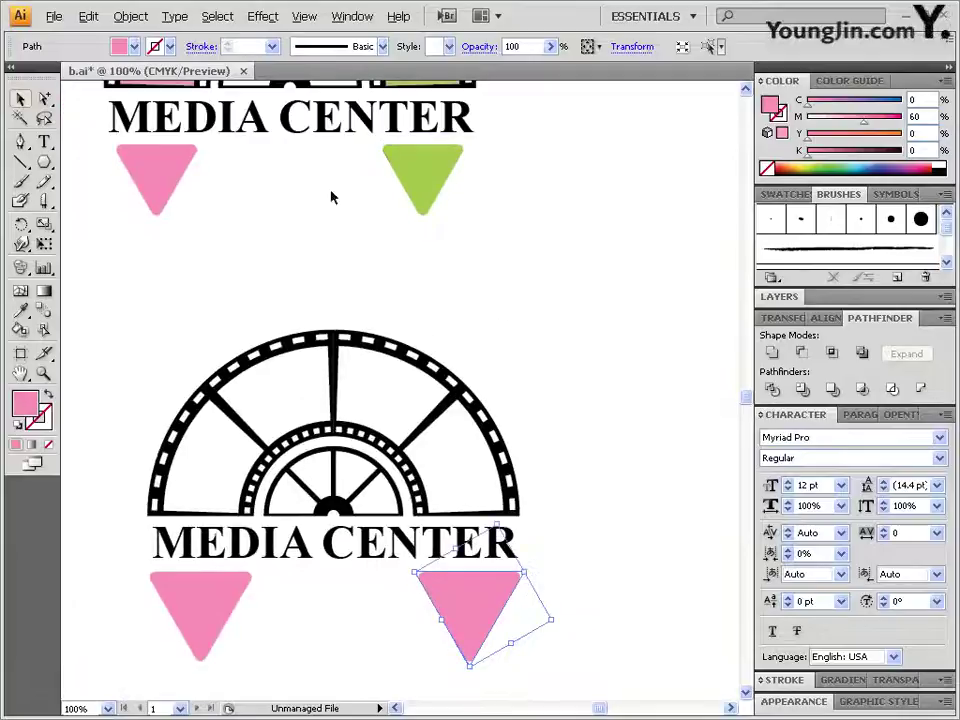
key(i)
click(425, 170)
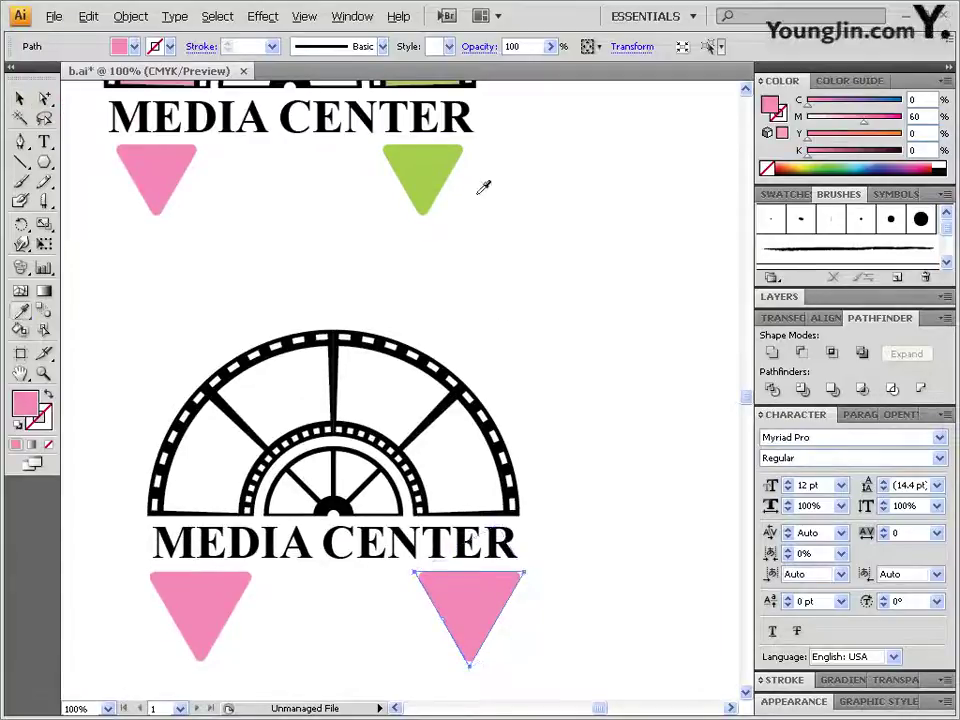
ctrl+click(596, 531)
ctrl+click(500, 605)
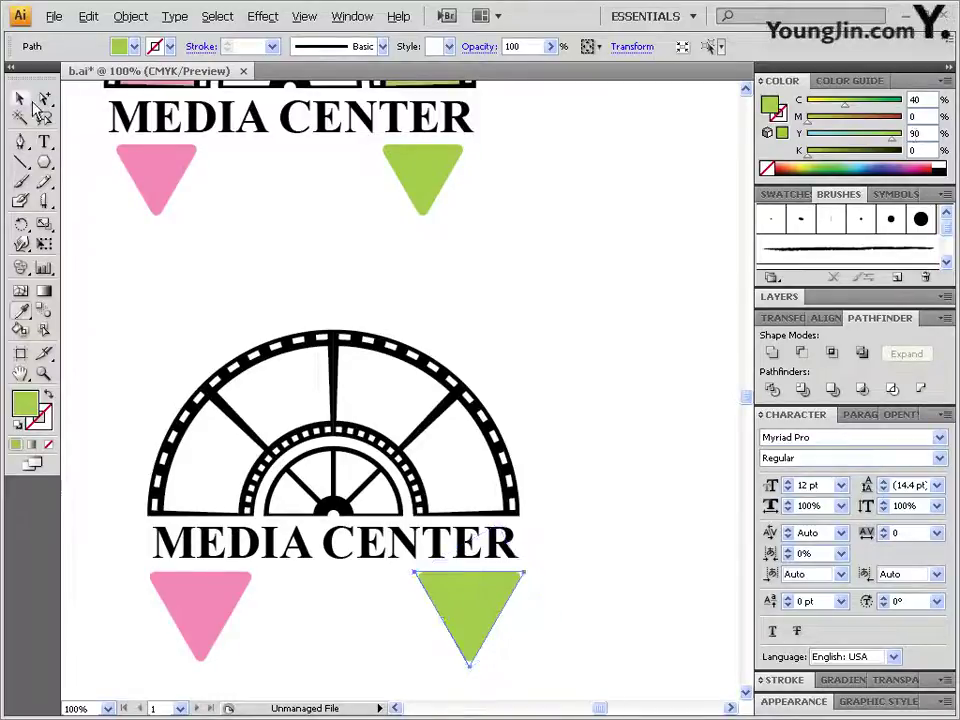
Examine the fill colors of the pink and green triangles under the finished reference logo
click(44, 98)
click(601, 397)
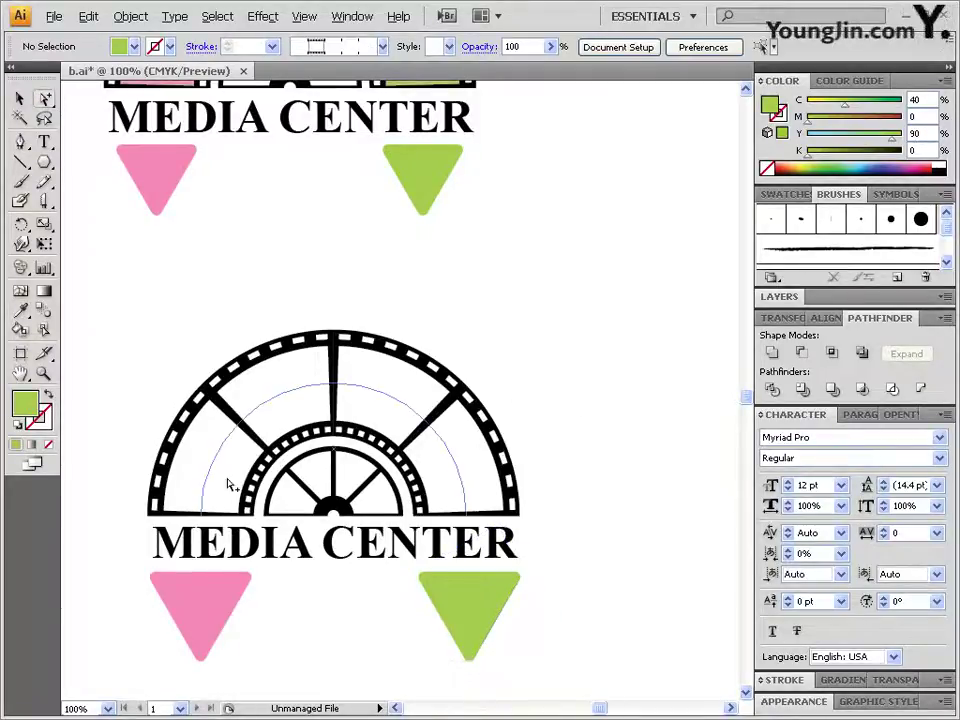
drag(418, 322, 430, 492)
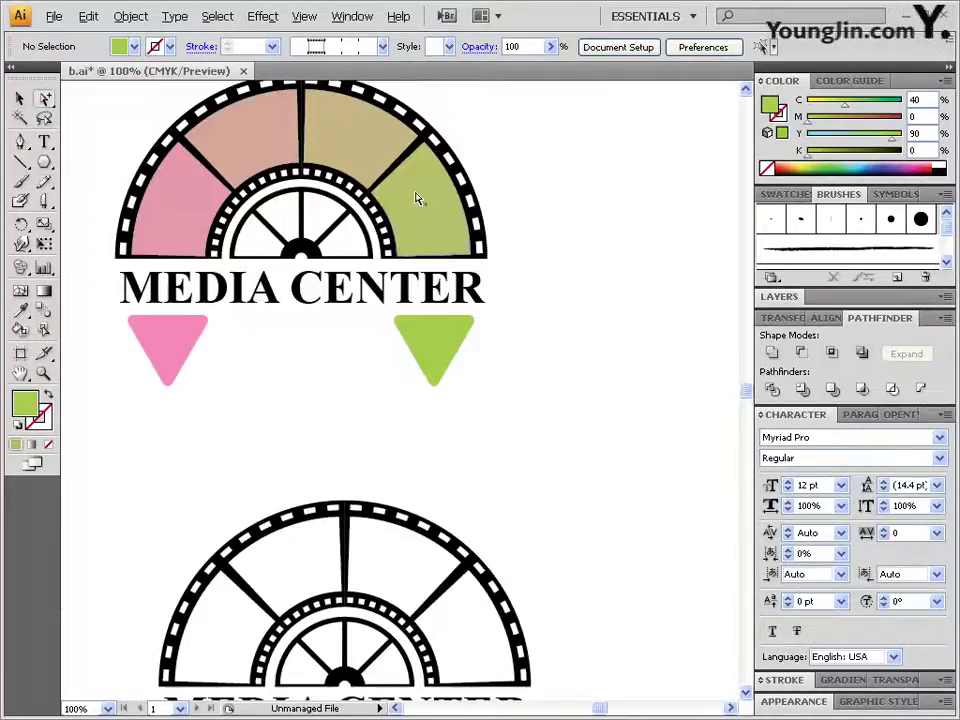
click(177, 346)
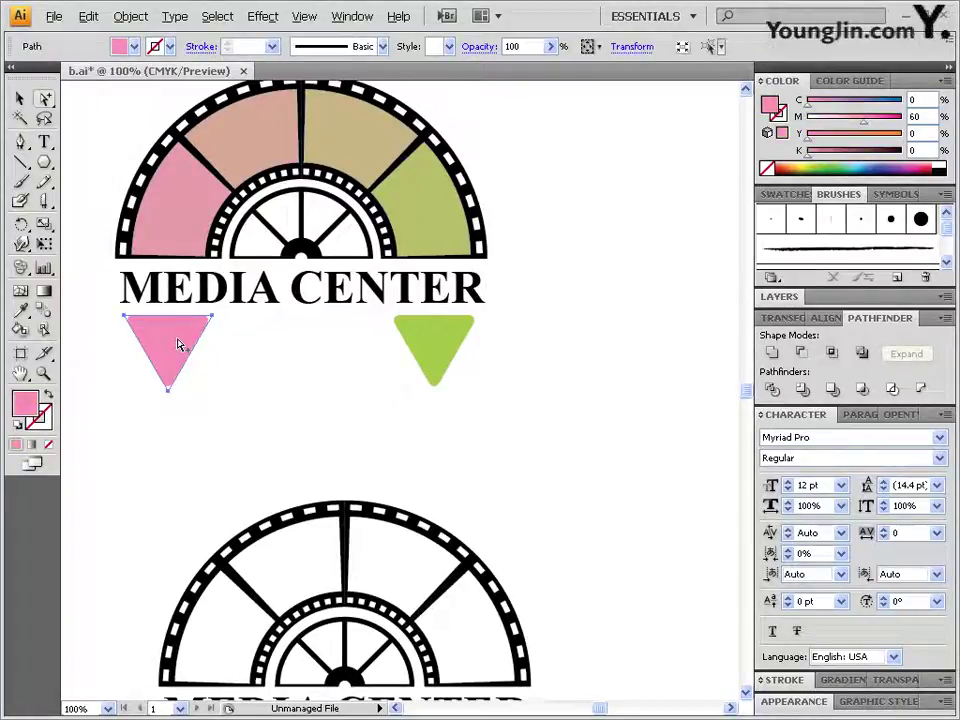
click(447, 345)
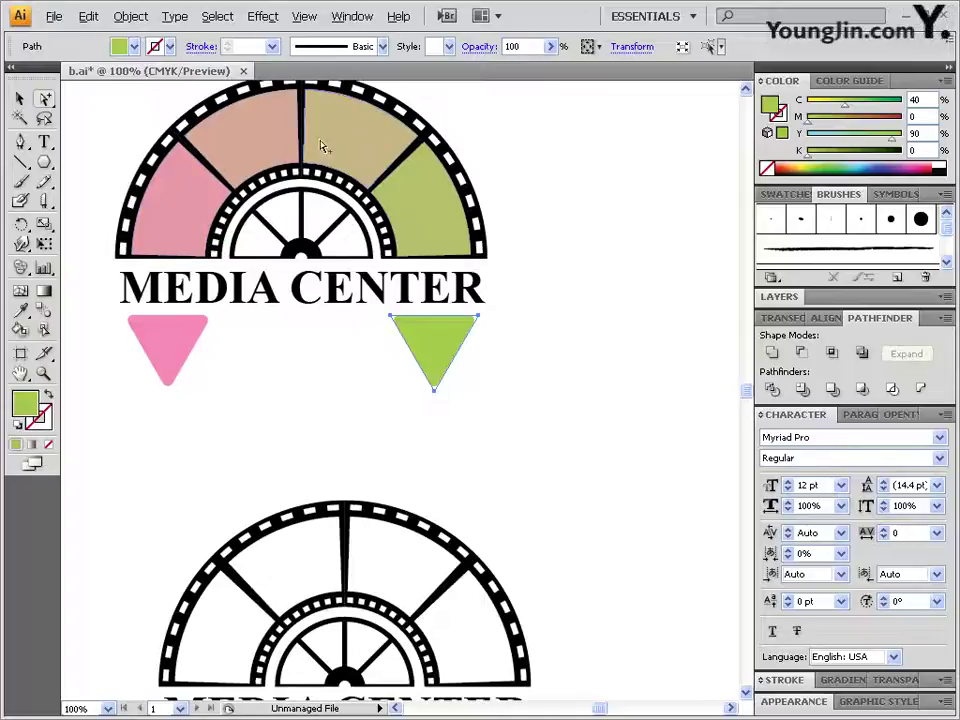
drag(579, 454, 596, 266)
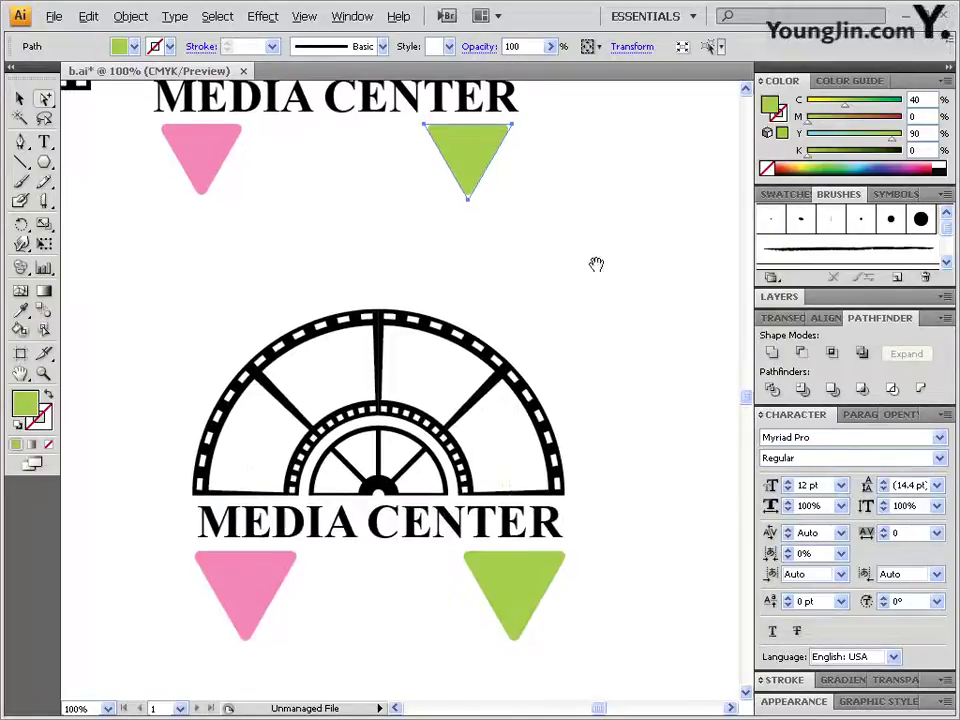
Expand the appearance of the new logo's film-frame arc and check that each of its four white panels can be selected individually
click(290, 381)
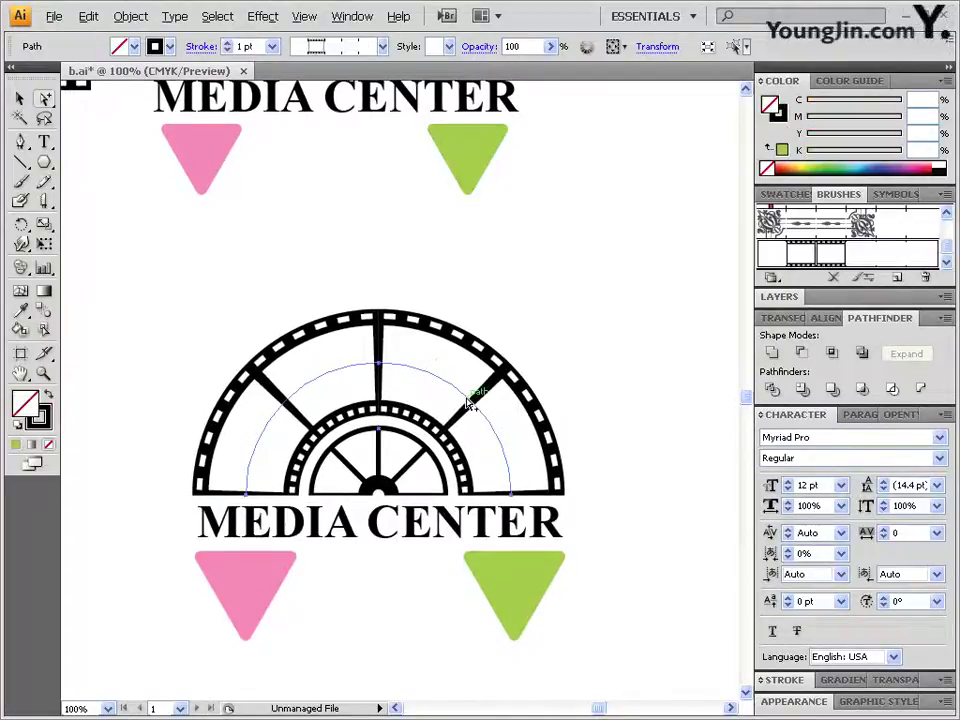
click(132, 18)
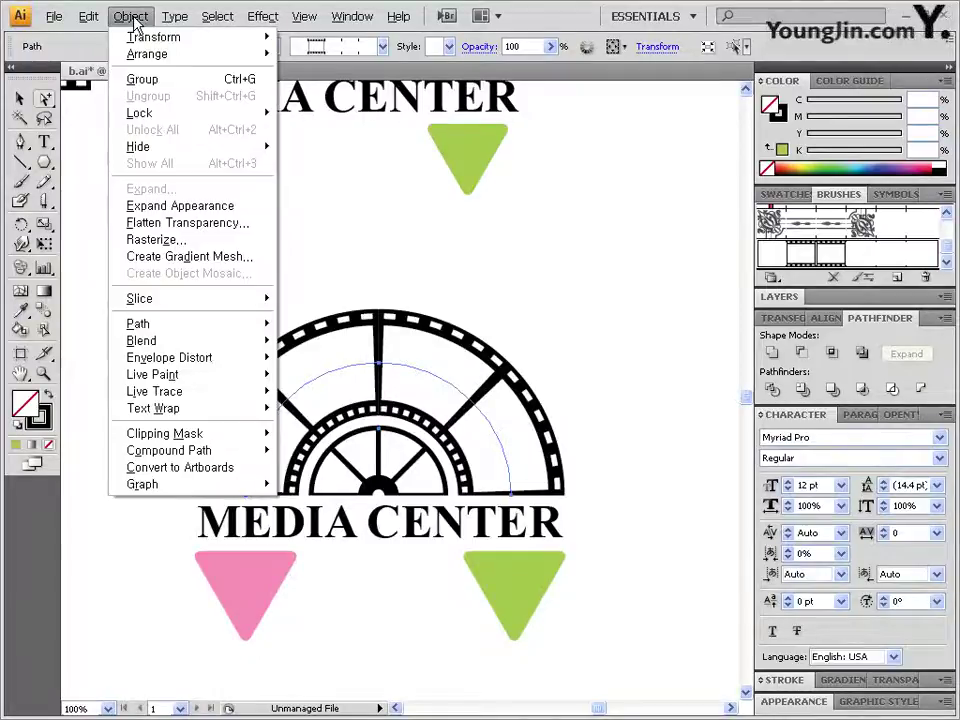
click(181, 206)
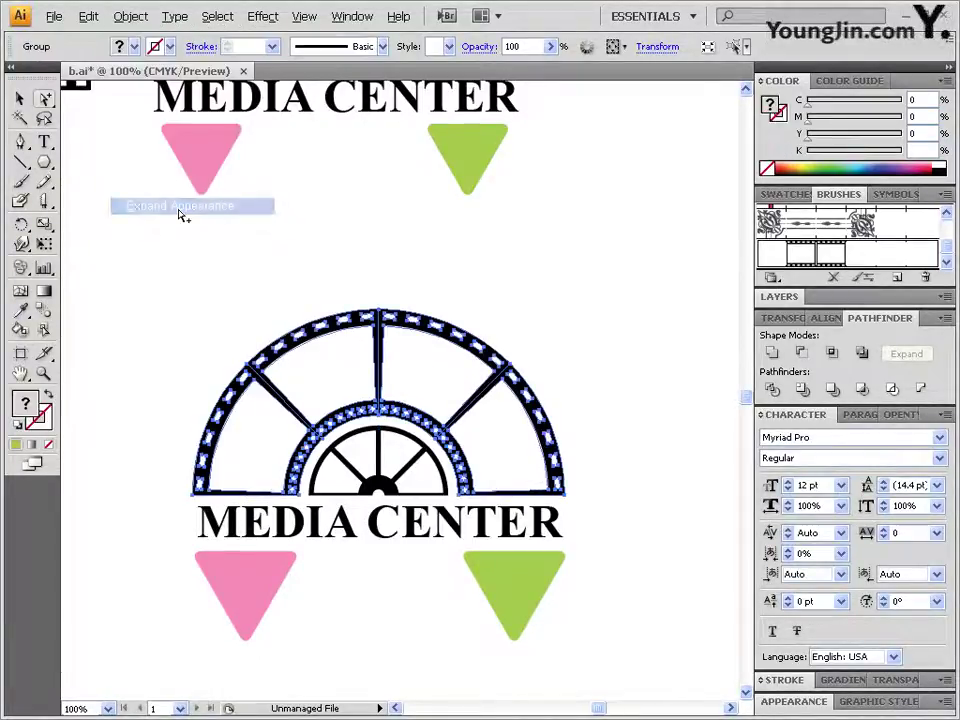
click(596, 377)
click(279, 452)
click(329, 371)
click(435, 364)
click(504, 448)
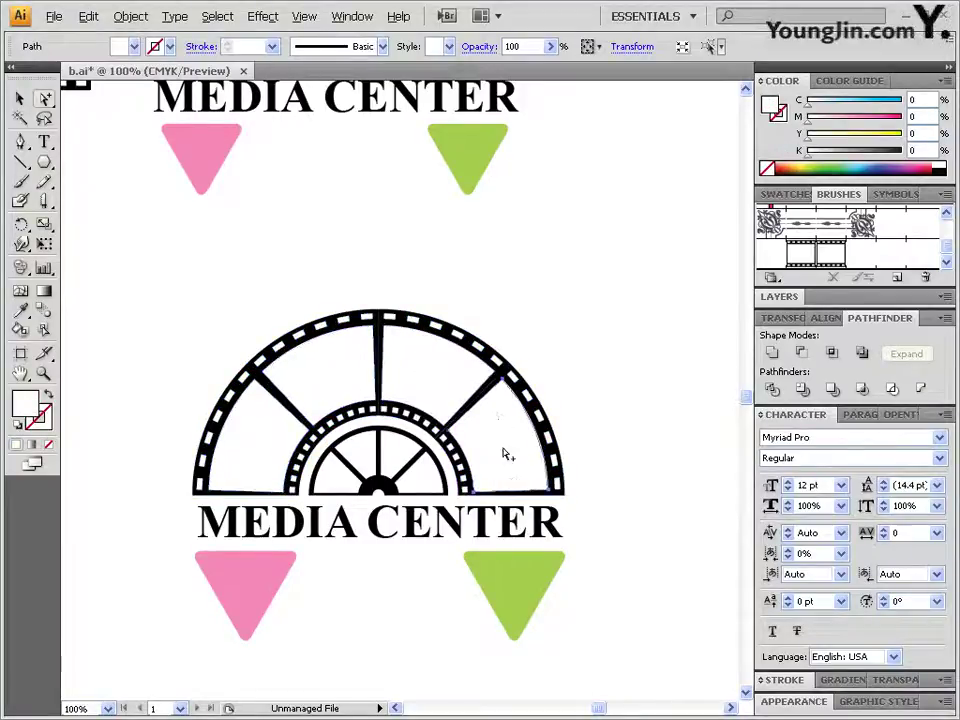
drag(515, 517, 532, 431)
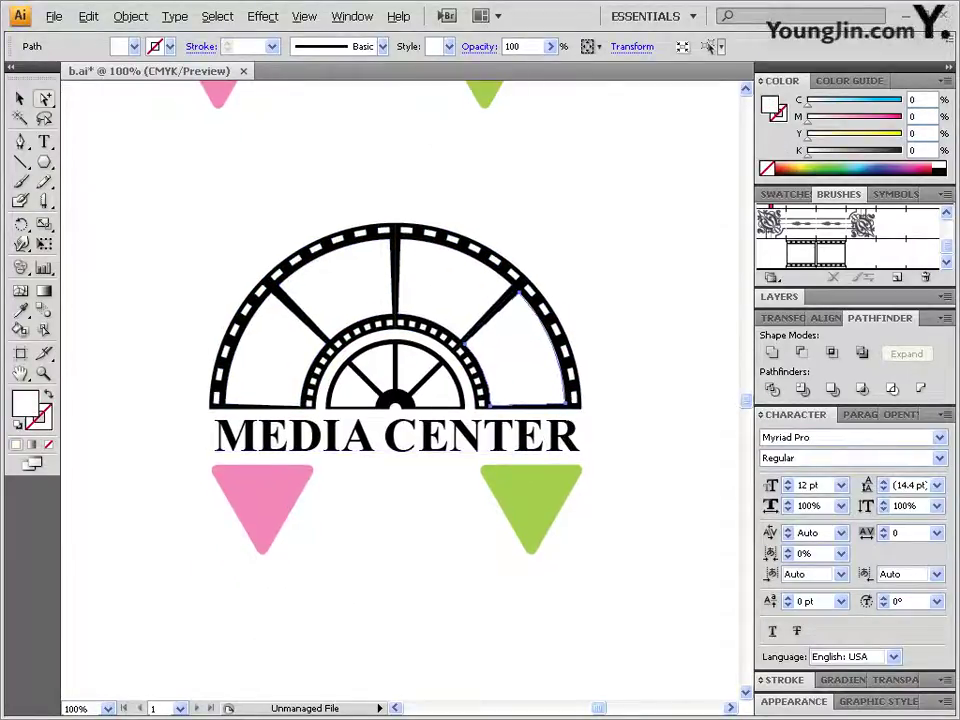
click(658, 386)
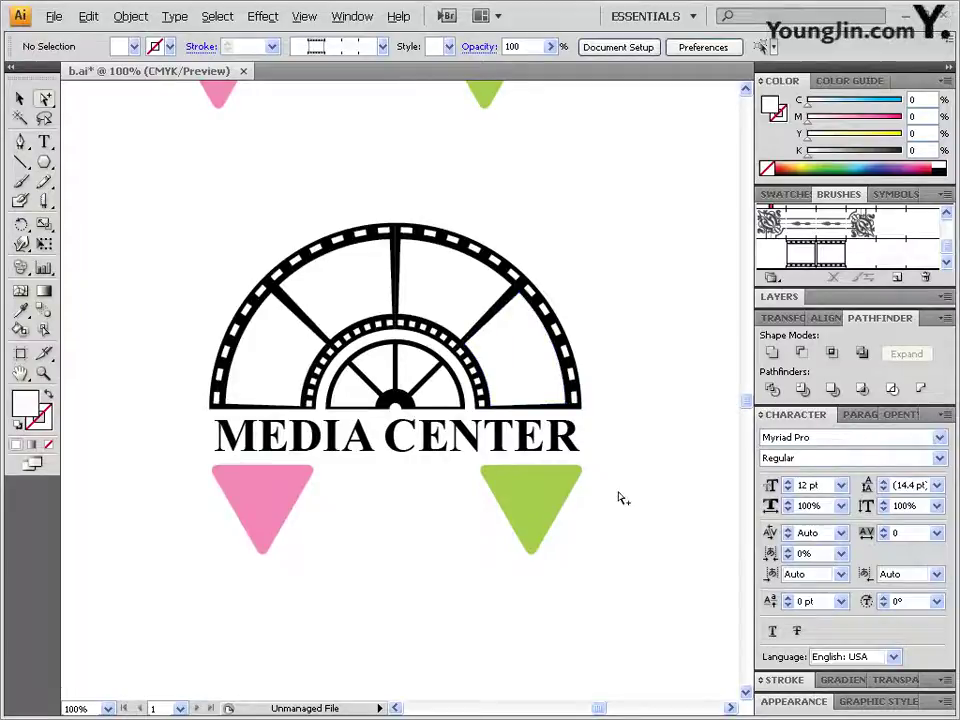
Blend the colors horizontally across the pink triangle, the four white film panels and the green triangle
click(252, 502)
click(263, 556)
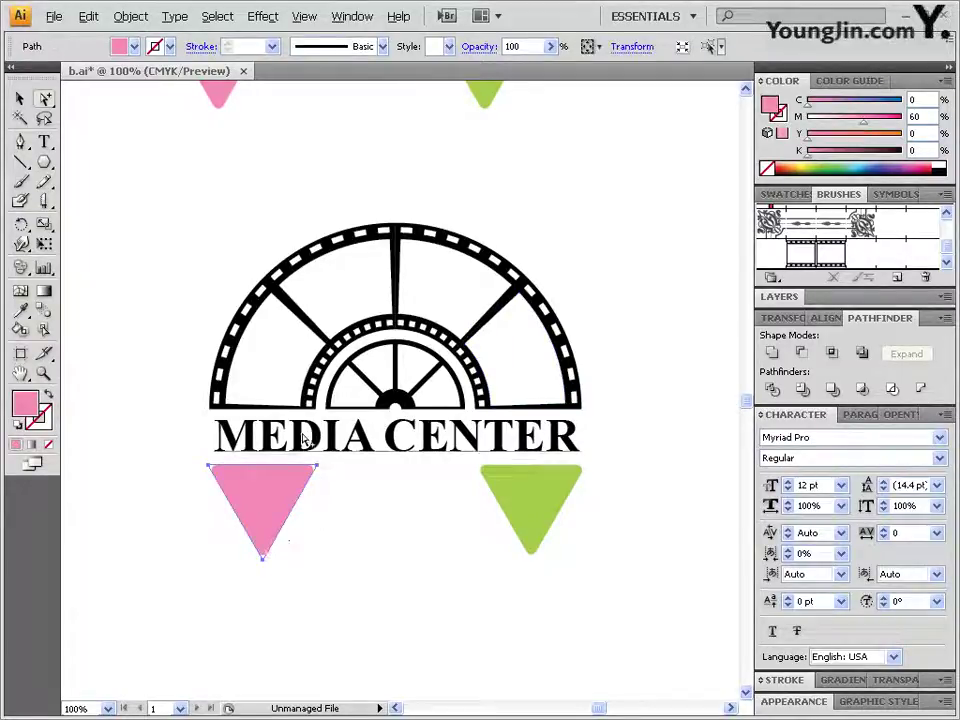
shift+click(277, 336)
shift+click(347, 285)
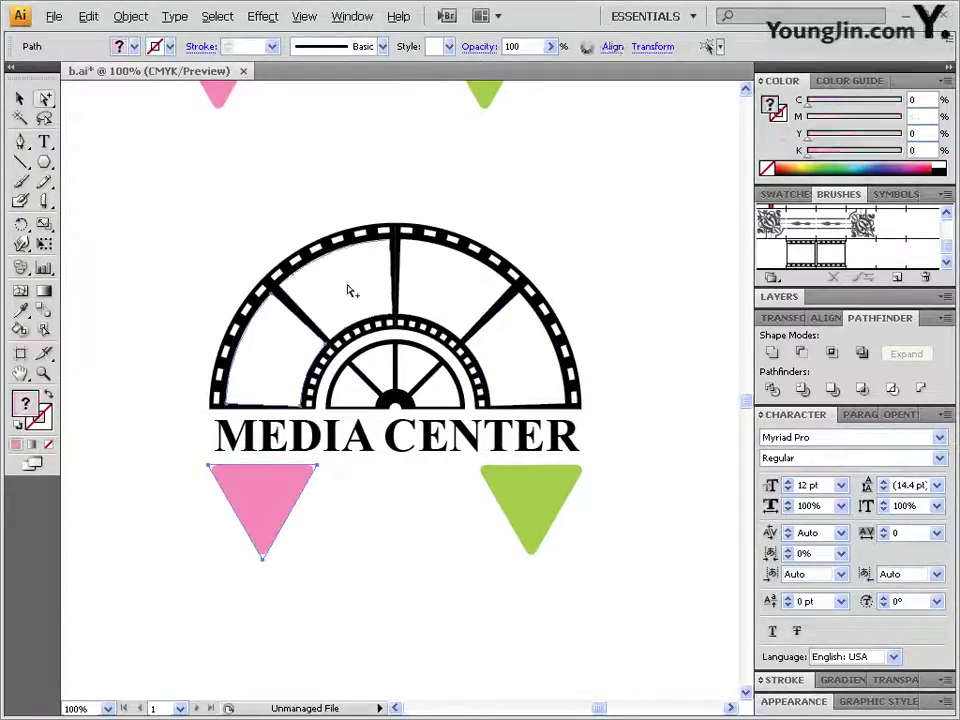
shift+click(469, 284)
shift+click(513, 363)
shift+click(538, 500)
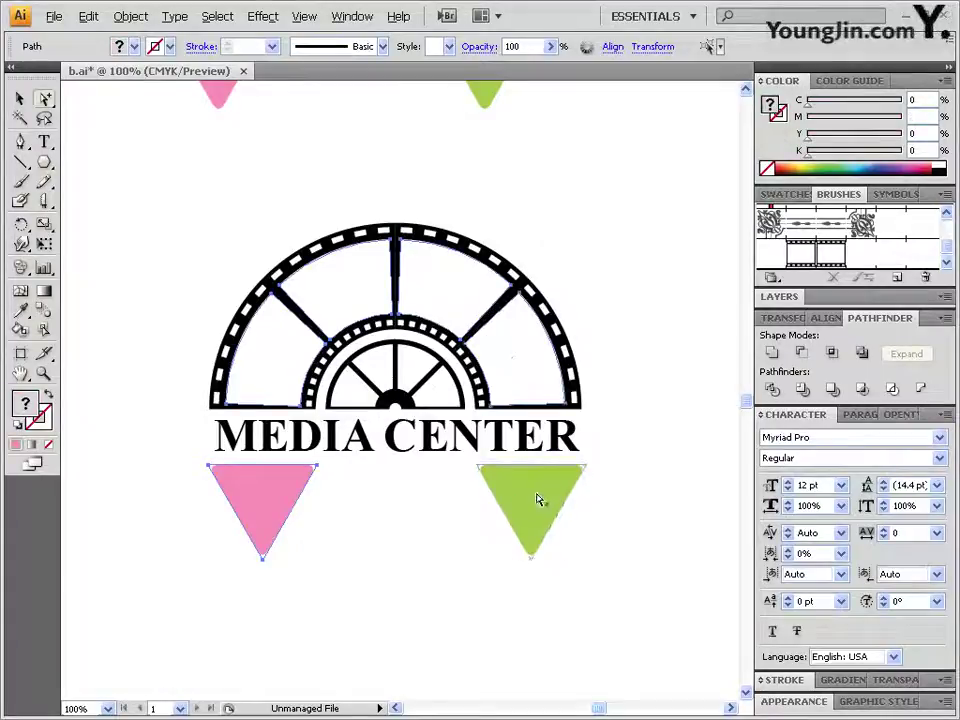
shift+click(538, 500)
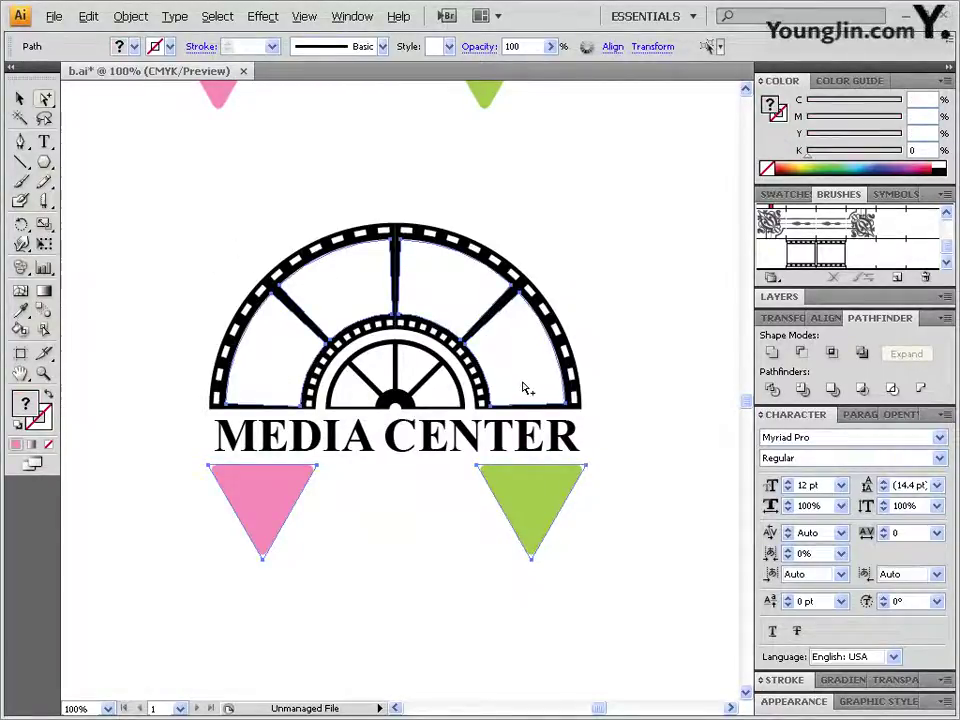
click(46, 100)
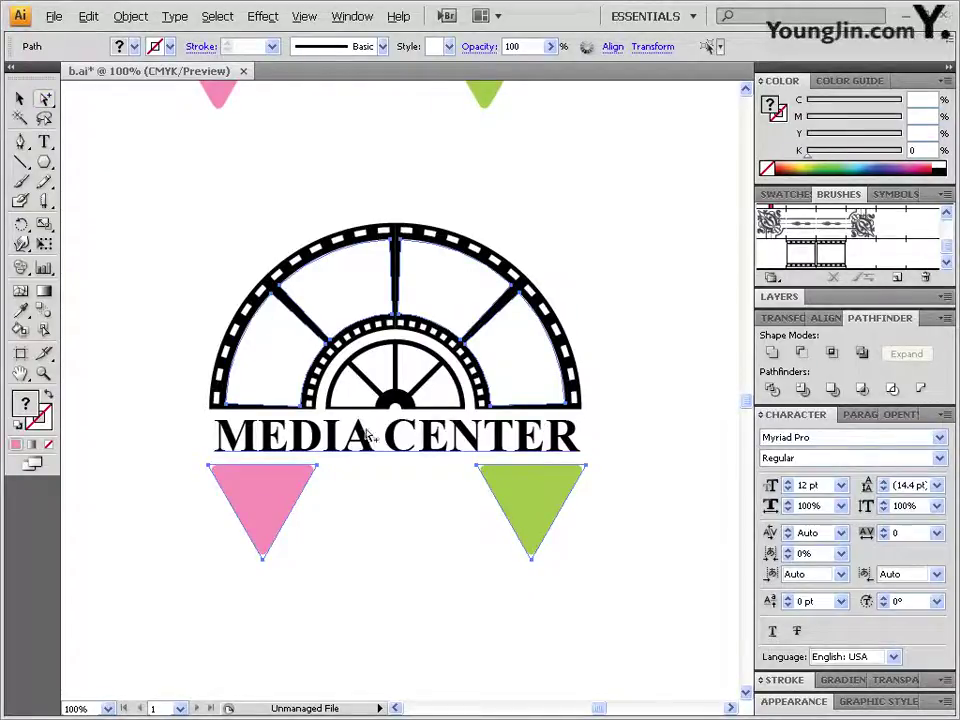
click(88, 17)
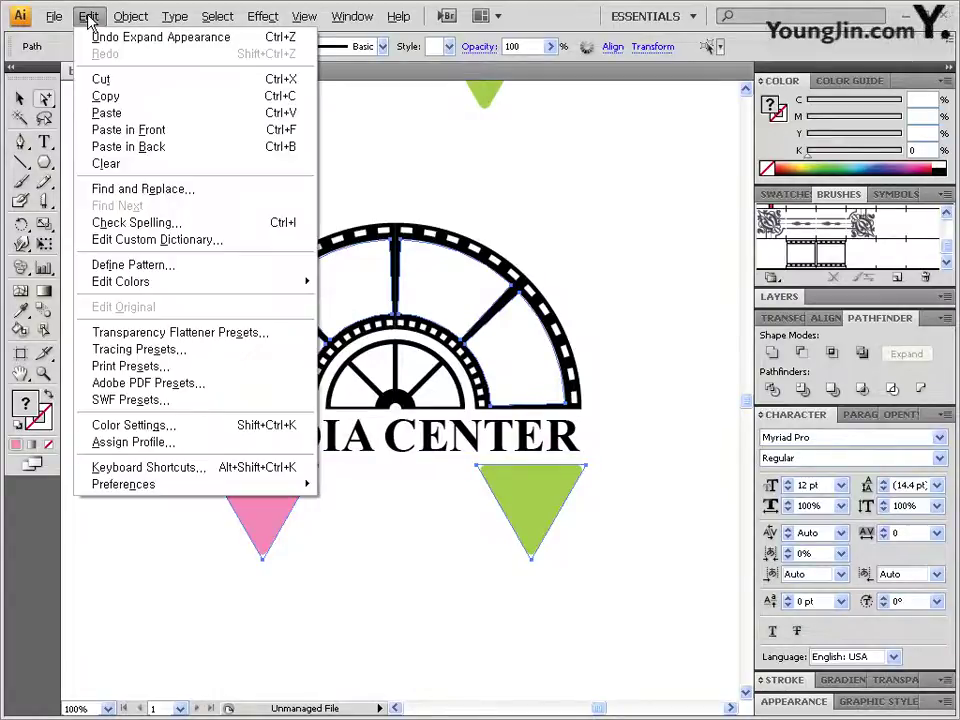
mouse_move(128, 292)
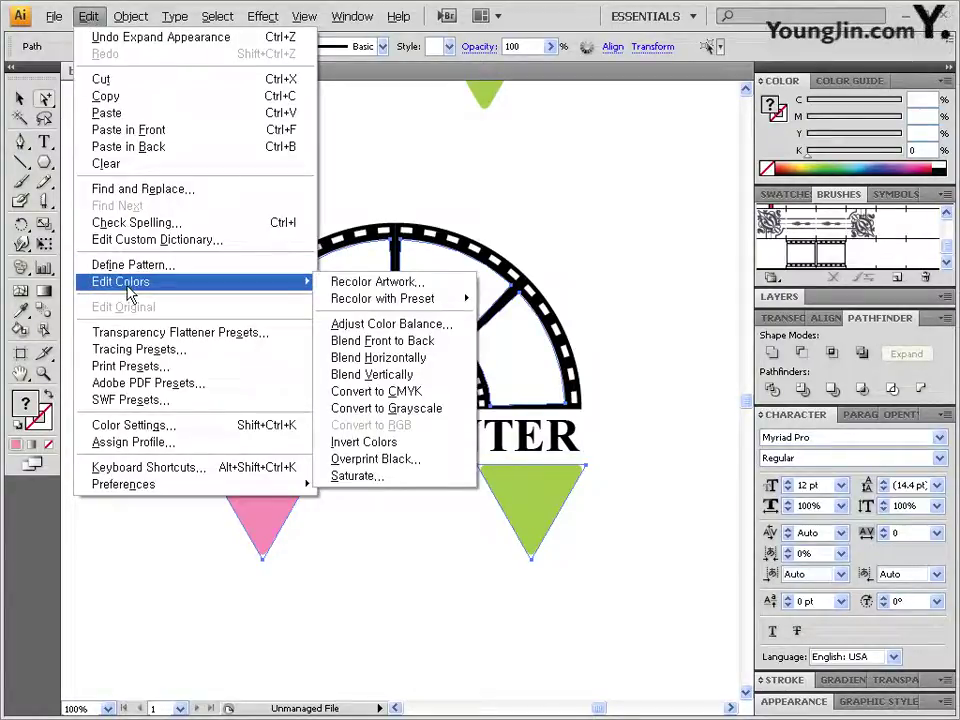
click(406, 364)
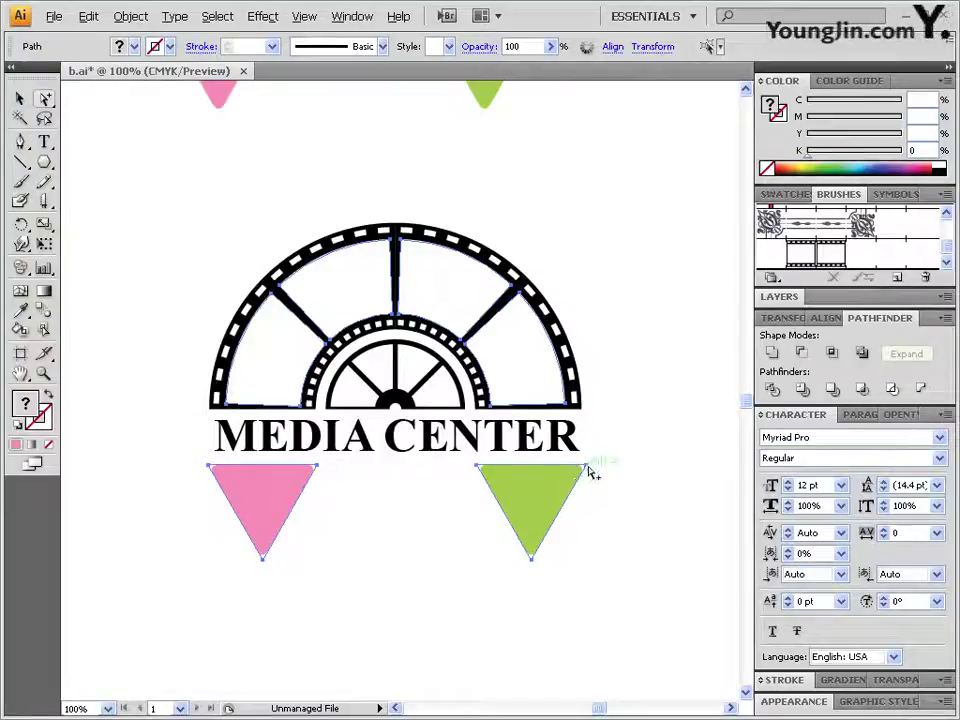
click(88, 16)
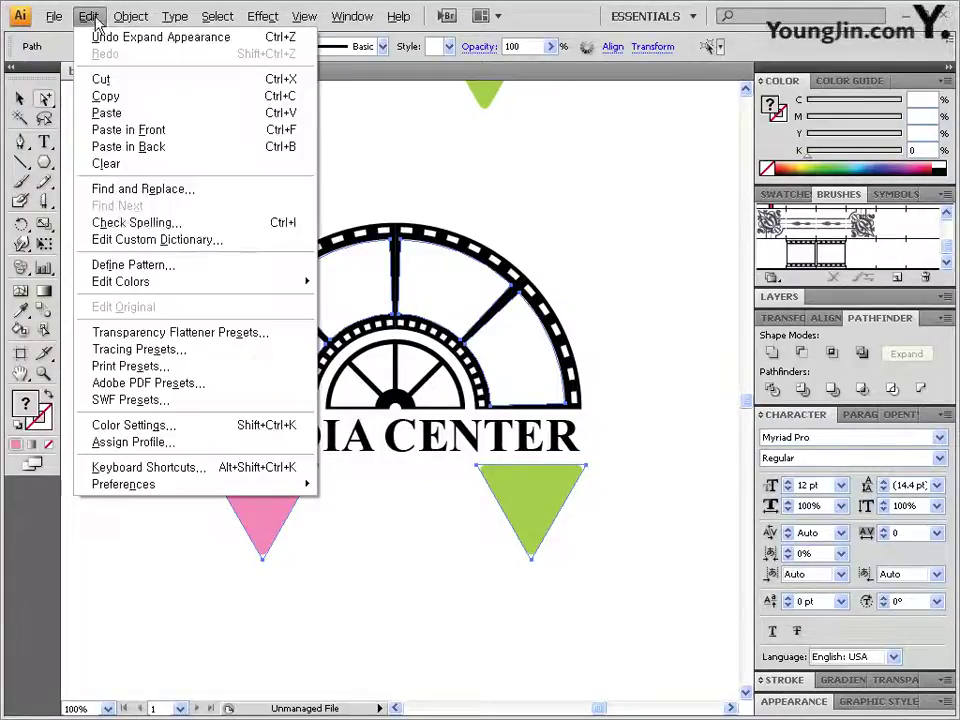
mouse_move(161, 281)
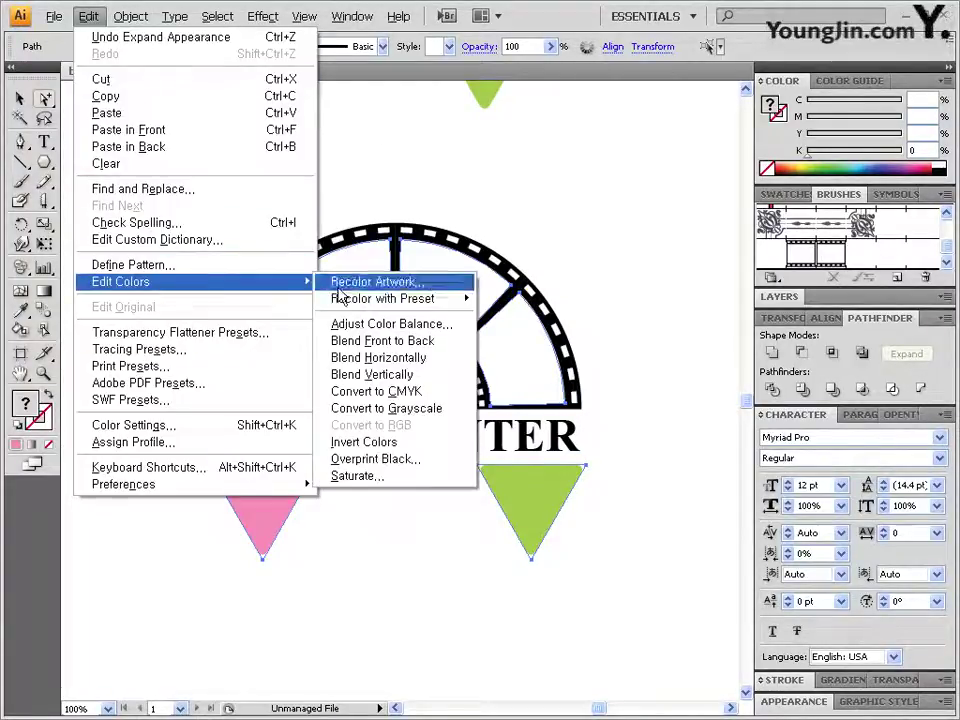
click(376, 357)
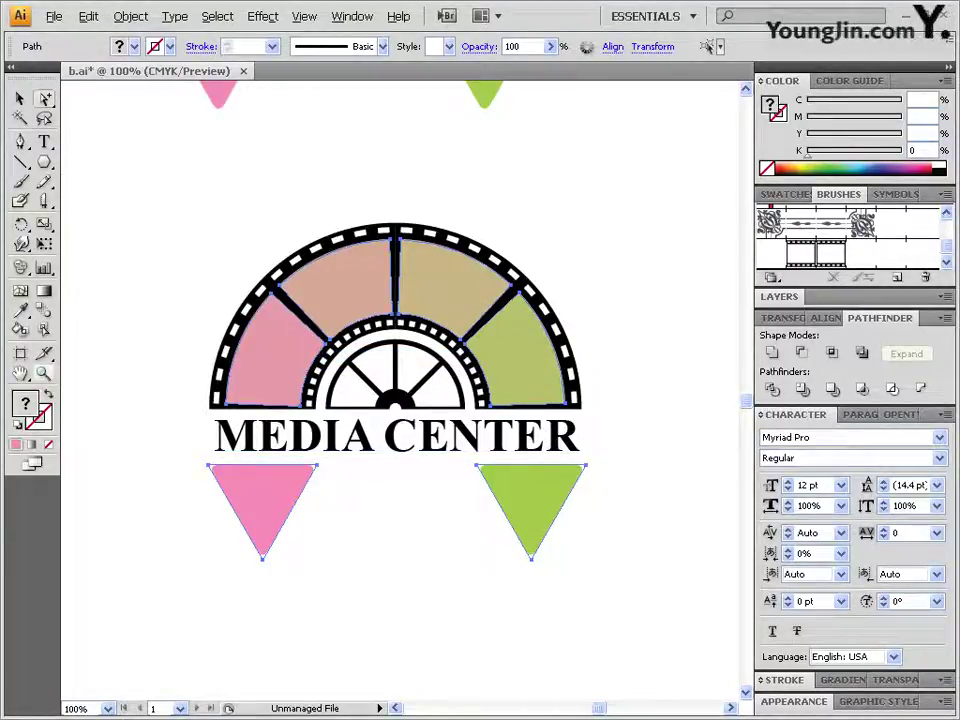
click(658, 550)
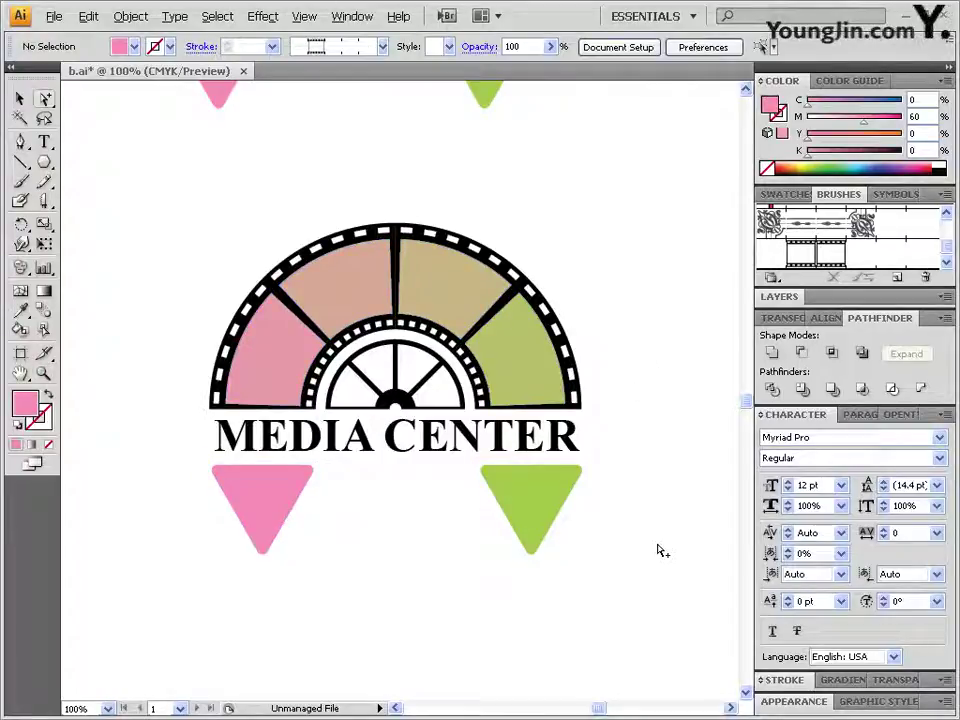